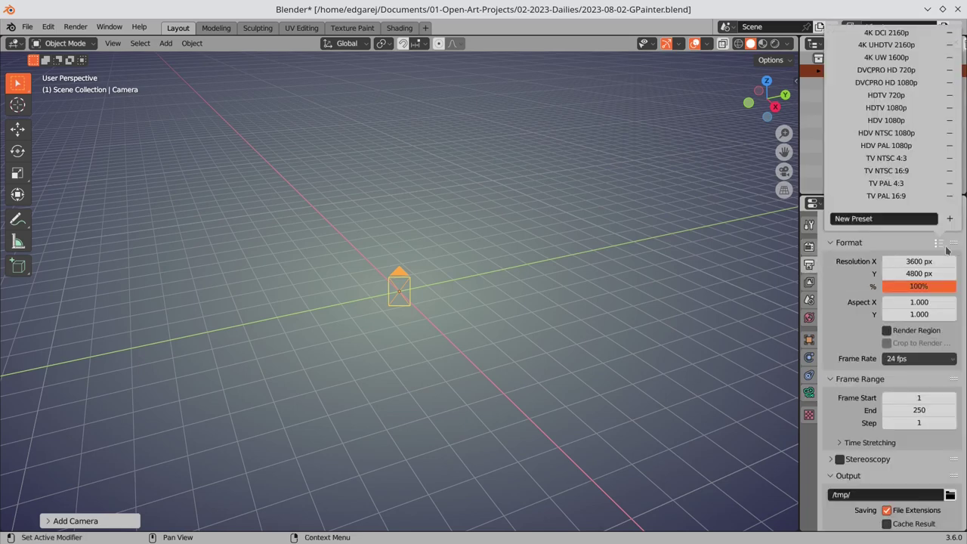
Set the render resolution to 4096 × 1716 px and split the 3D view into two areas.
double_click(919, 262)
text(4096)
key(Tab)
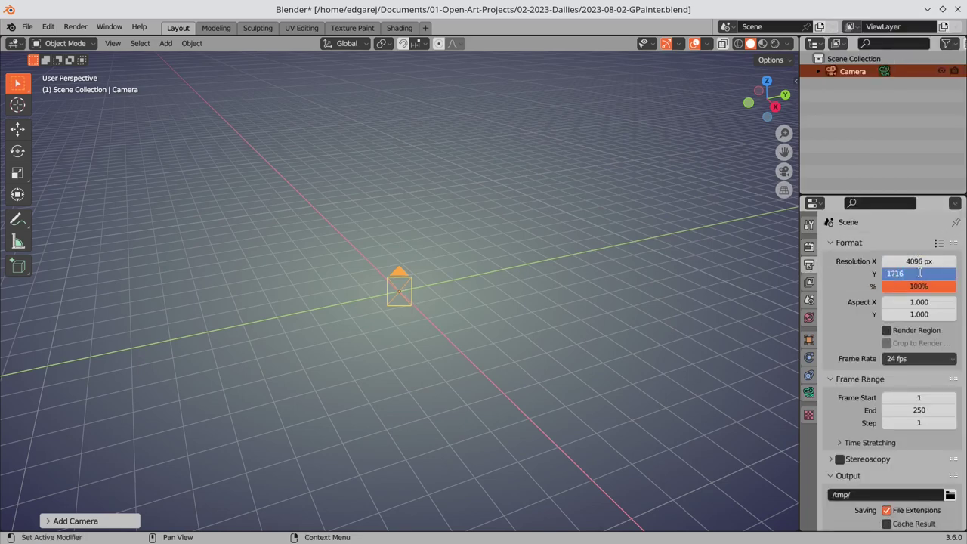
text(1716)
key(Return)
key(n)
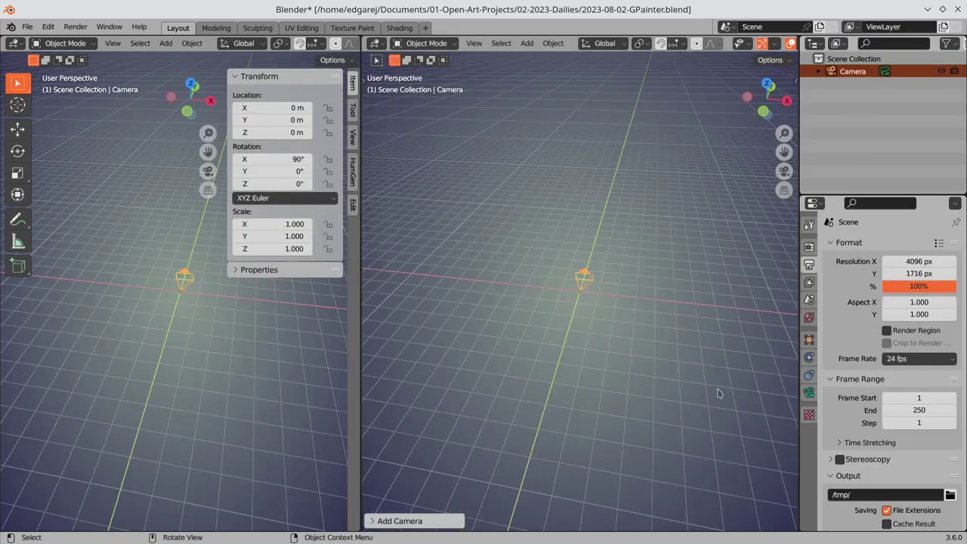
drag(353, 348, 499, 349)
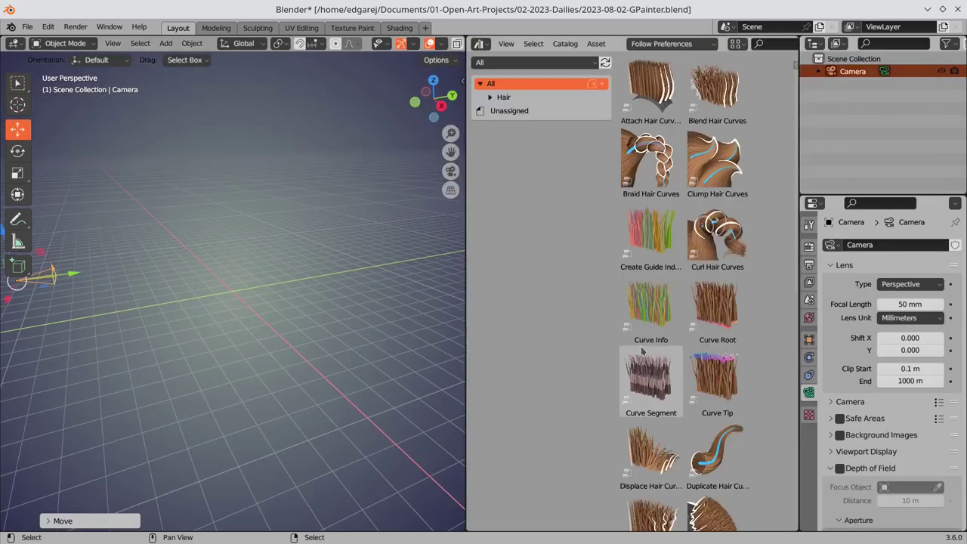
Add a user asset library and show its Male pose-figure catalog.
click(536, 62)
click(550, 63)
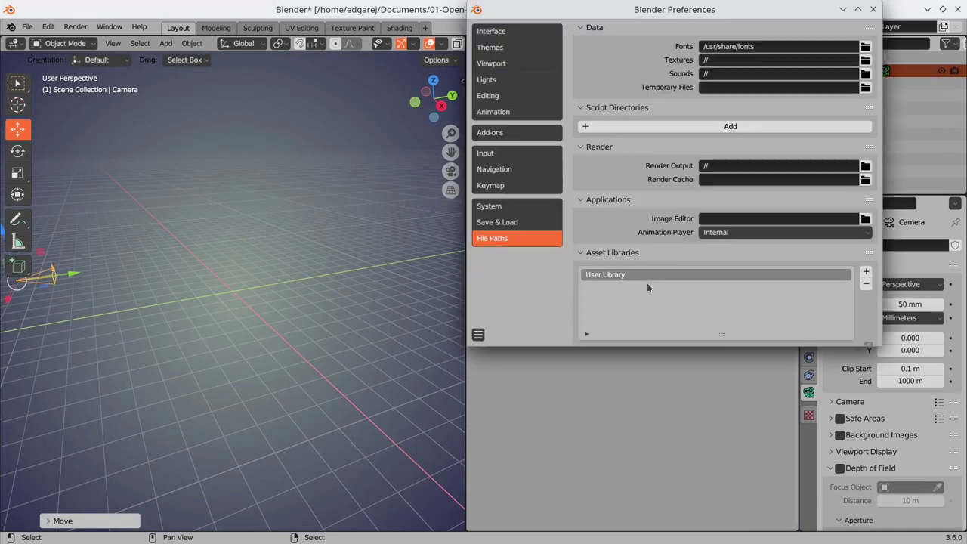
click(647, 283)
click(877, 310)
click(914, 384)
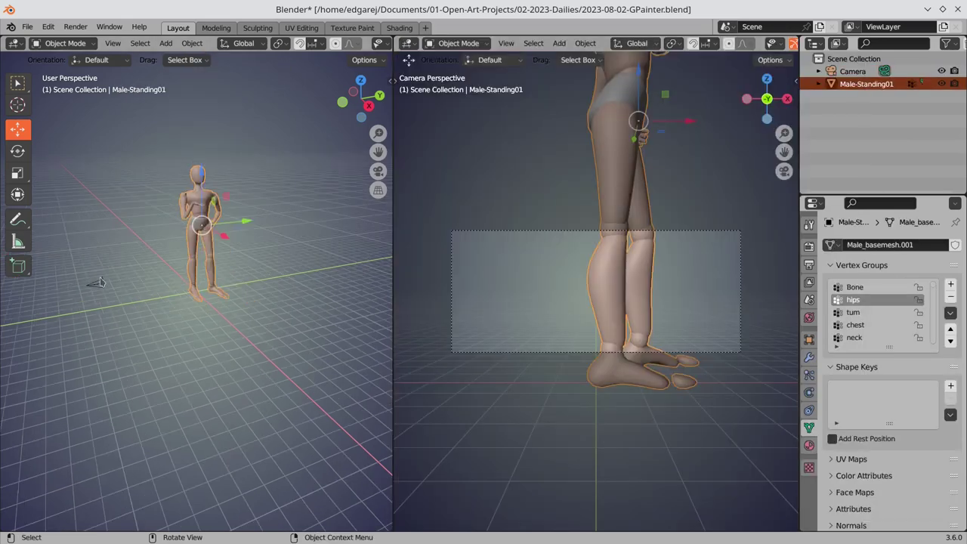
Add the Male-Standing01 figure and rotate it to face the camera.
click(198, 268)
key(r)
click(59, 198)
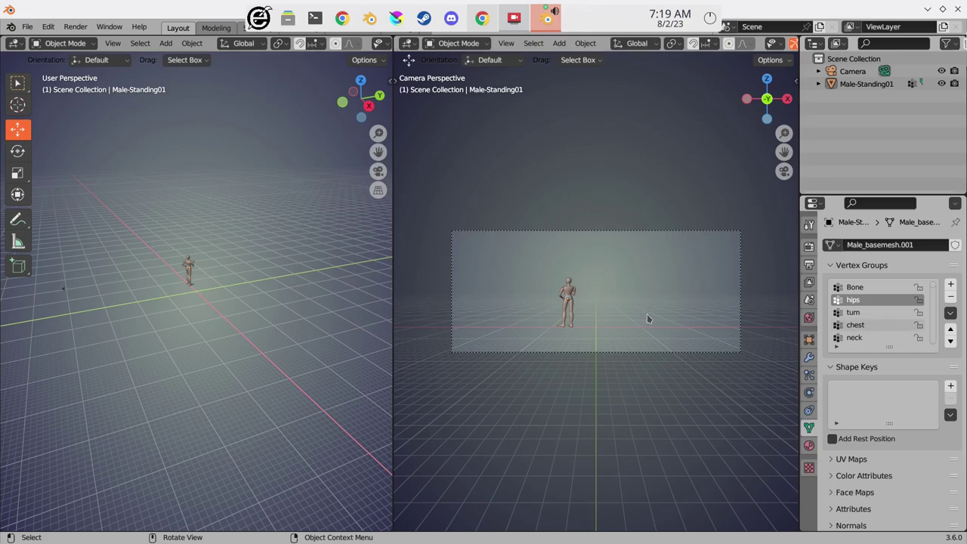
Paste the copied easel objects, then move and rotate the group into the scene.
key(ctrl+v)
key(g)
click(281, 331)
key(KP_1)
key(r)
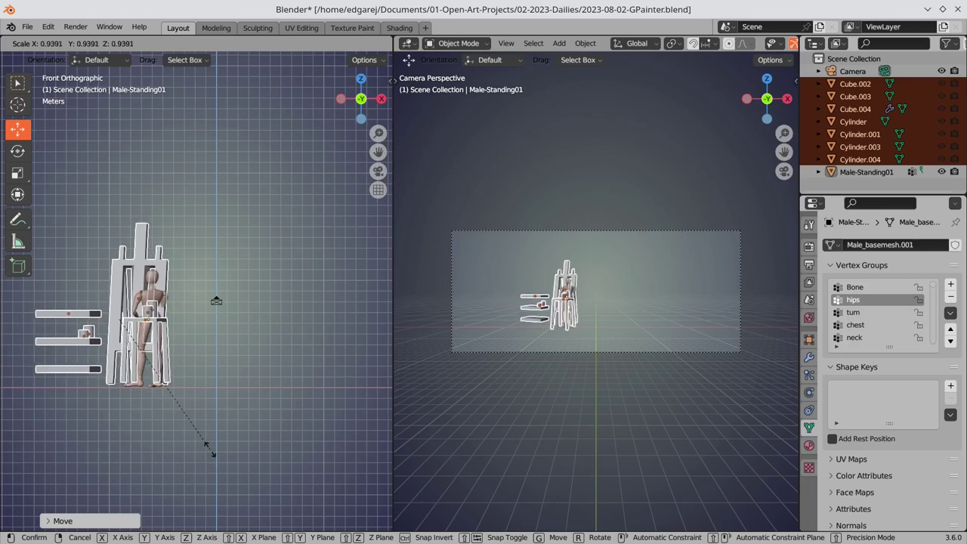
click(216, 302)
Turn the easel toward the figure, move it beside him, and save the file.
key(KP_7)
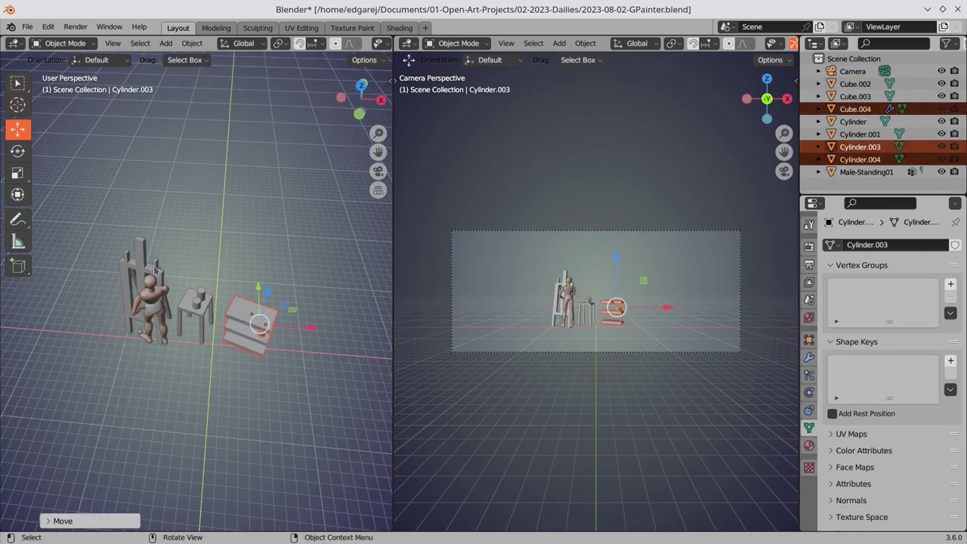
click(119, 281)
key(r)
key(KP_1)
key(g)
click(113, 244)
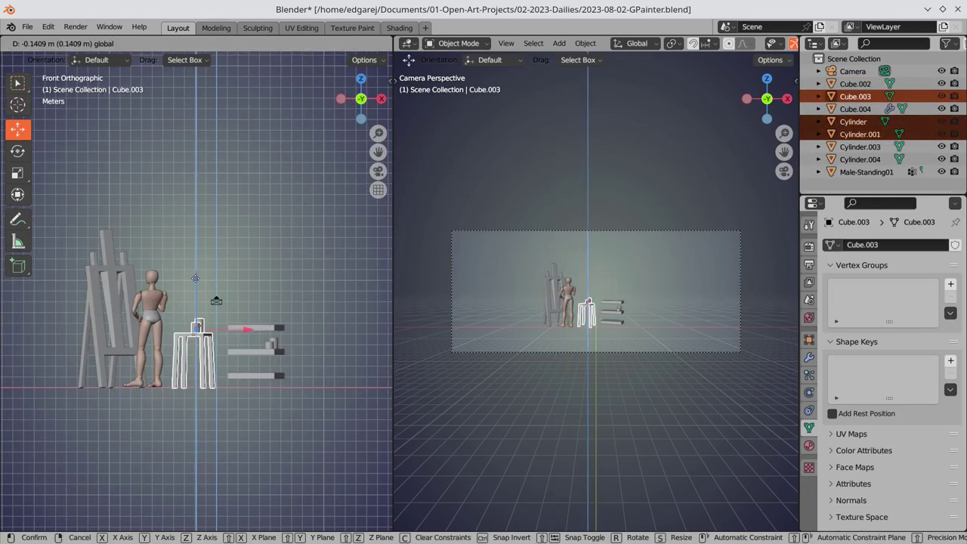
click(151, 302)
click(201, 437)
key(ctrl+s)
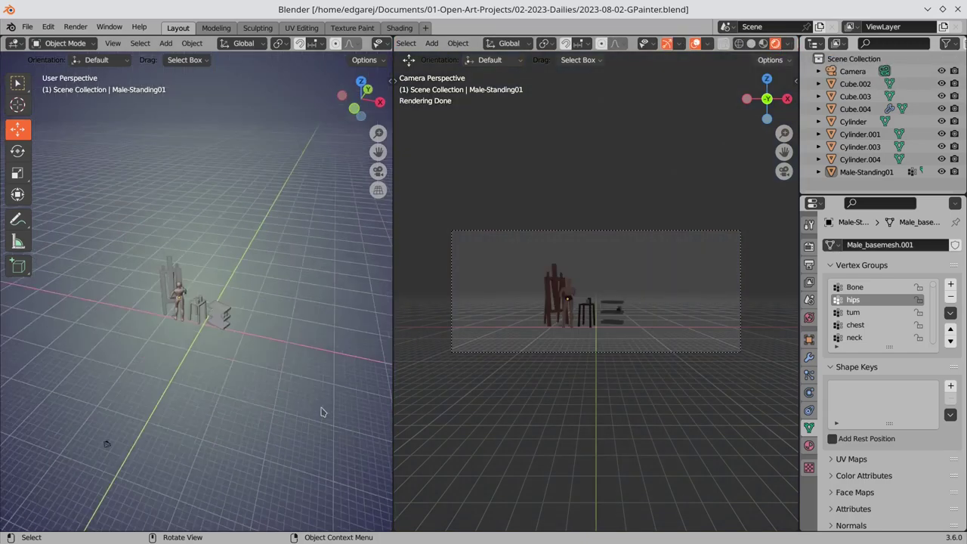
Add a Sun light and angle it into the set.
key(shift+a)
key(KP_1)
scroll(210, 346, down, 3)
key(r)
click(210, 345)
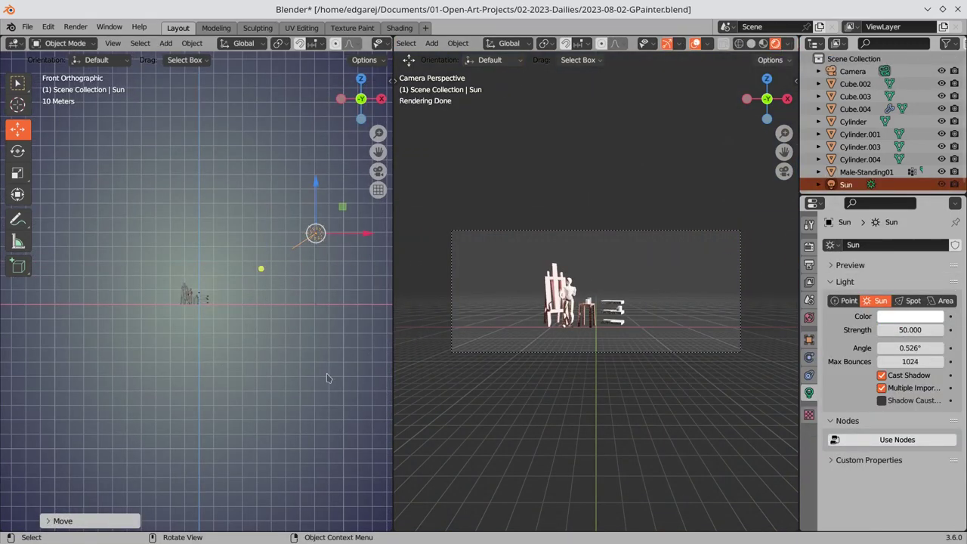
Add a plane scaled into a wide floor and place a duplicate above it.
click(165, 43)
click(313, 69)
key(s)
click(204, 337)
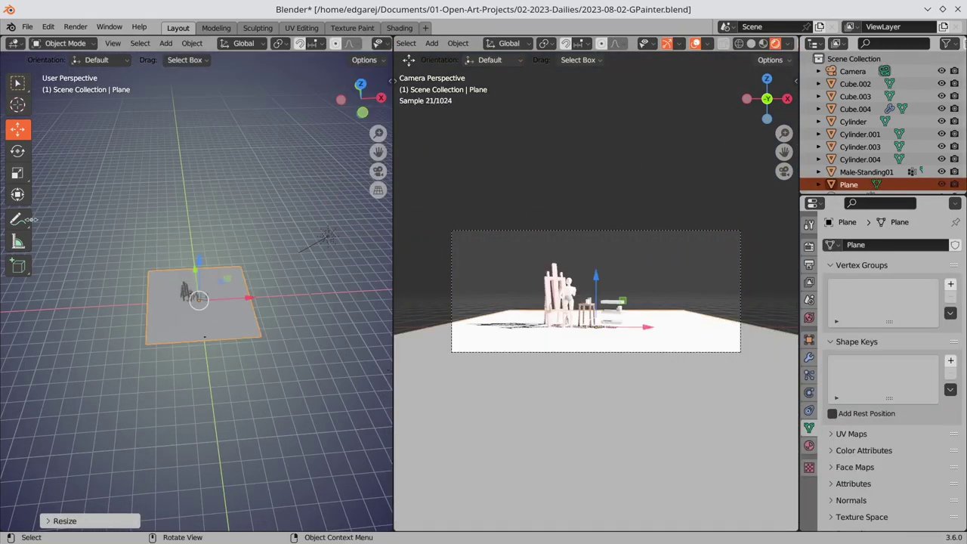
click(810, 445)
key(shift+d)
key(KP_1)
click(299, 412)
Extrude the duplicate into a box, bevel its edges smooth, and add four loop cuts.
key(Tab)
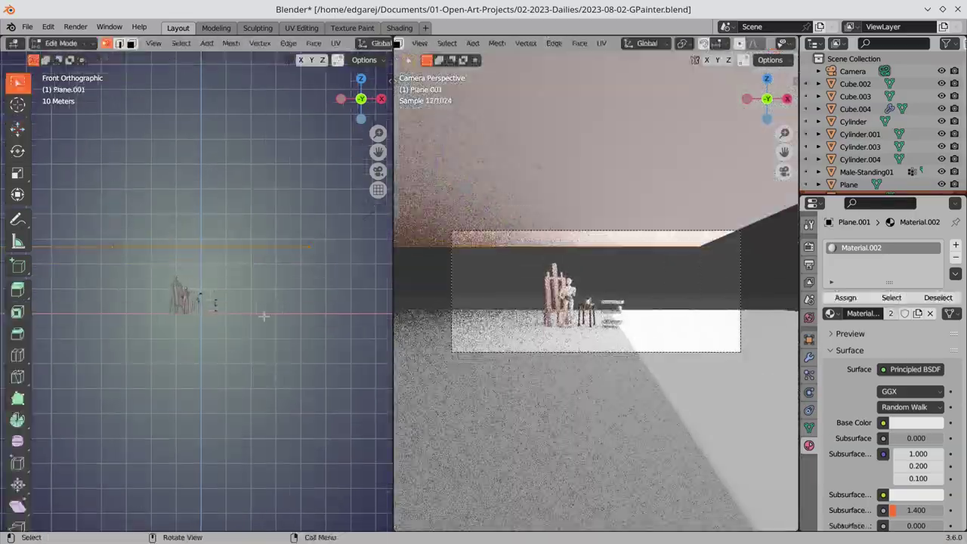
key(e)
key(ctrl+b)
scroll(256, 380, up, 5)
click(256, 380)
key(ctrl+r)
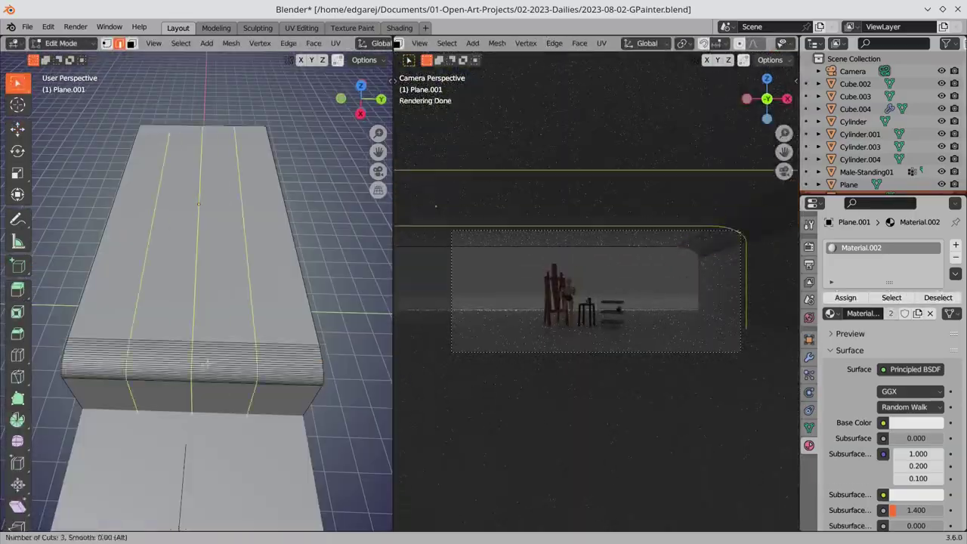
scroll(200, 351, up, 3)
click(200, 351)
right_click(200, 351)
Select two bevelled strips and delete them, then undo the deletion.
key(3)
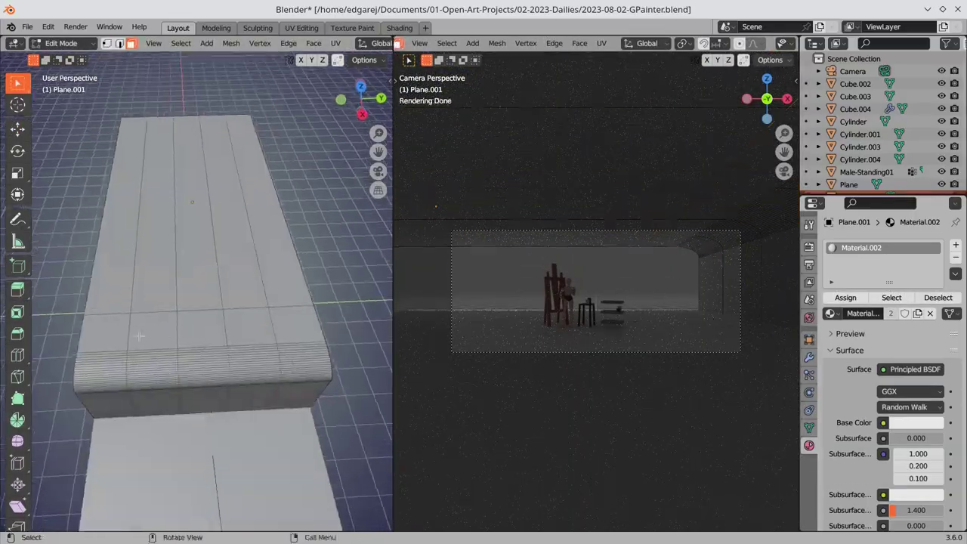
click(155, 378)
shift+click(242, 378)
key(x)
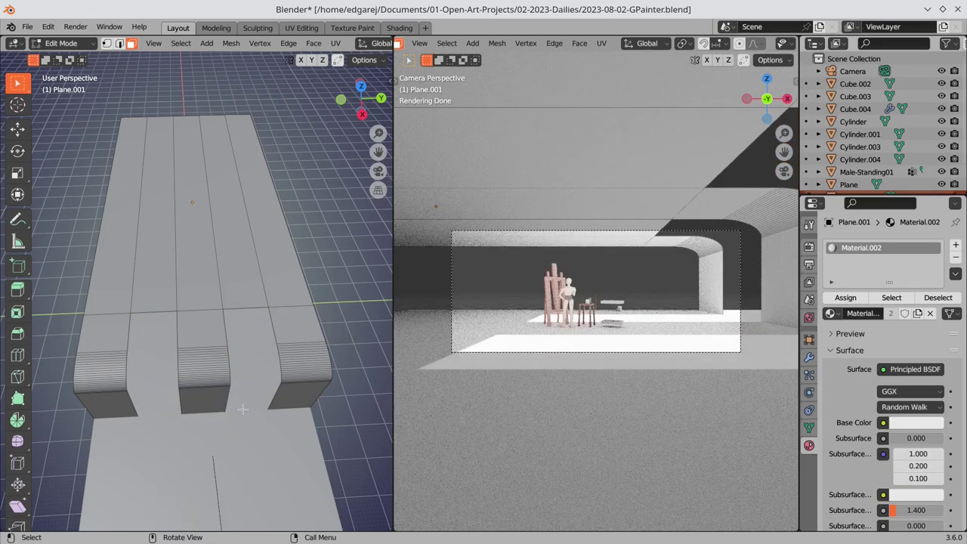
key(ctrl+z)
key(ctrl+z)
key(ctrl+z)
key(ctrl+z)
key(ctrl+z)
Add eight loop cuts and delete alternate strips with Only Faces to cut light slots.
key(ctrl+r)
scroll(268, 300, up, 7)
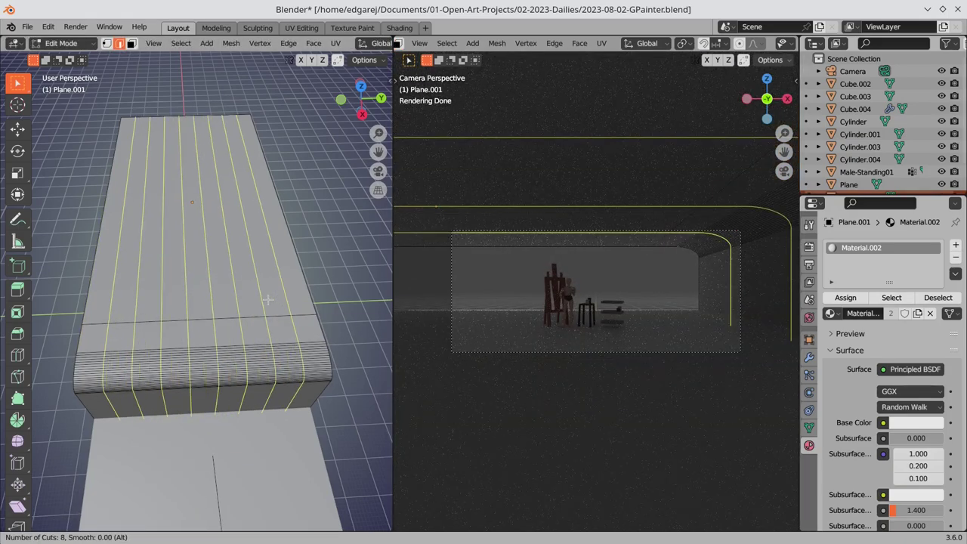
click(268, 300)
key(3)
alt+click(280, 363)
alt+shift+click(166, 363)
alt+shift+click(109, 363)
key(x)
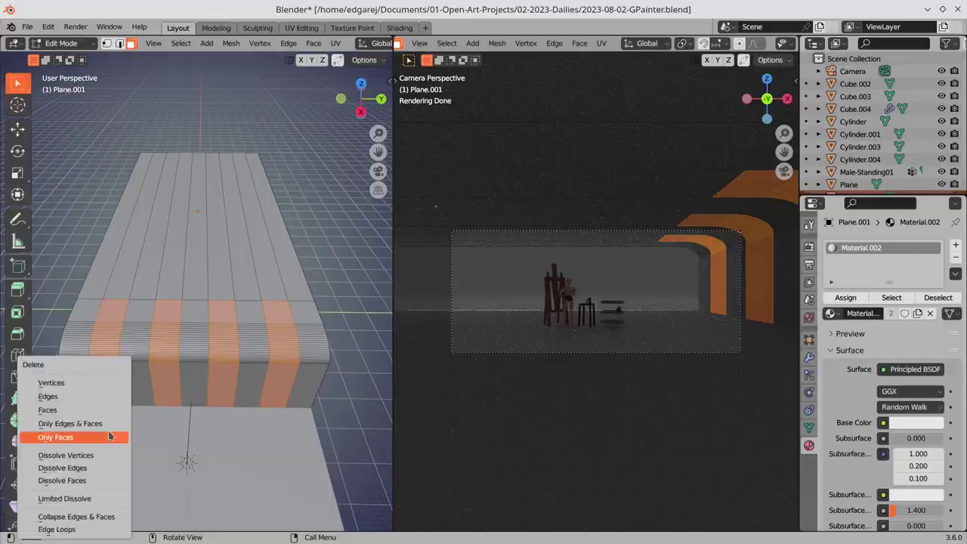
click(108, 437)
key(ctrl+z)
key(ctrl+shift+z)
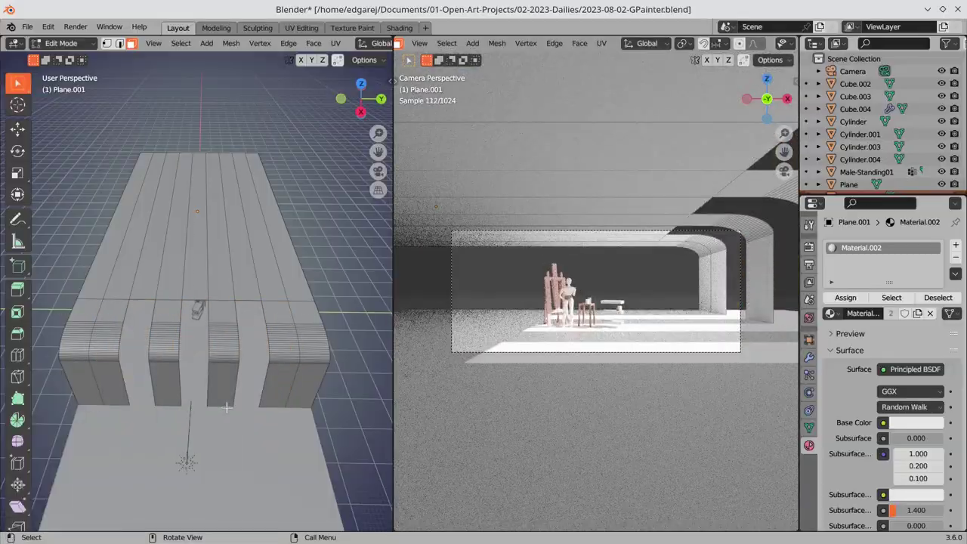
Move the floor plane along Y and add a scaled duplicate plane.
key(Tab)
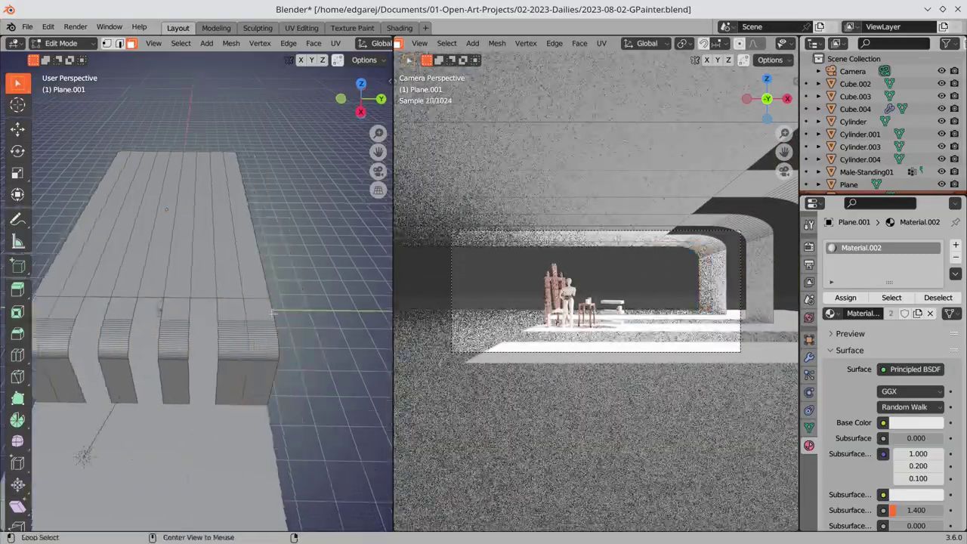
click(226, 412)
key(g)
key(y)
click(313, 308)
key(shift+d)
key(s)
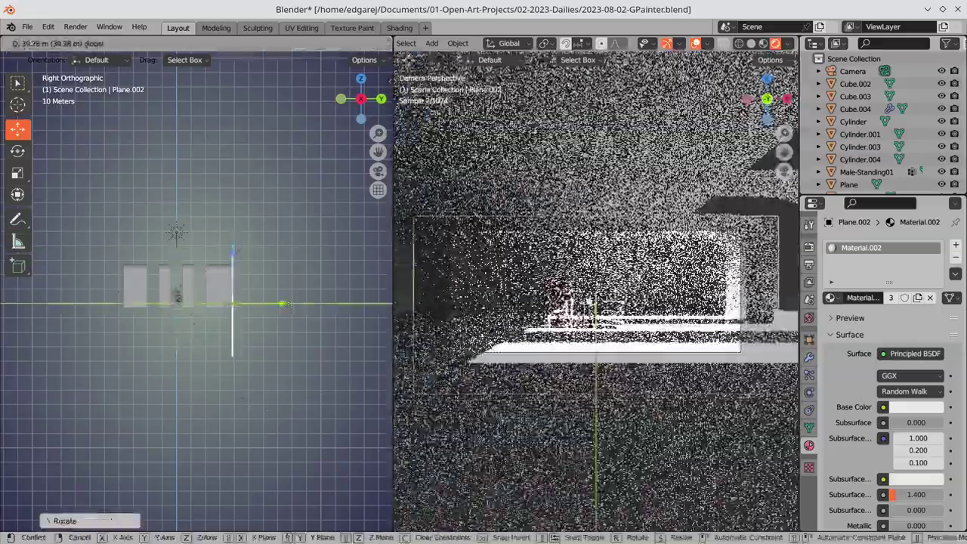
key(Tab)
key(ctrl+r)
key(Escape)
key(Tab)
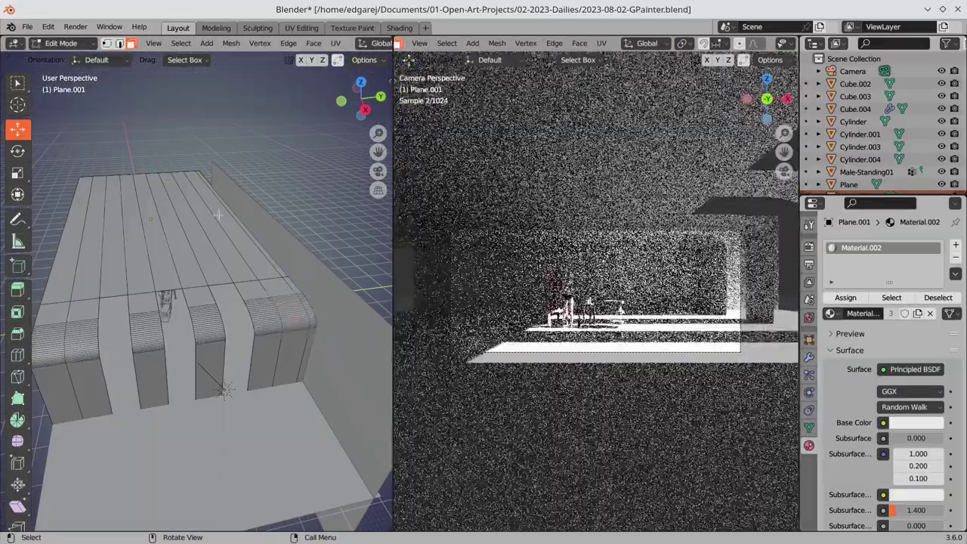
key(KP_1)
Re-angle the sun and add a cube for the first frame.
key(r)
click(186, 338)
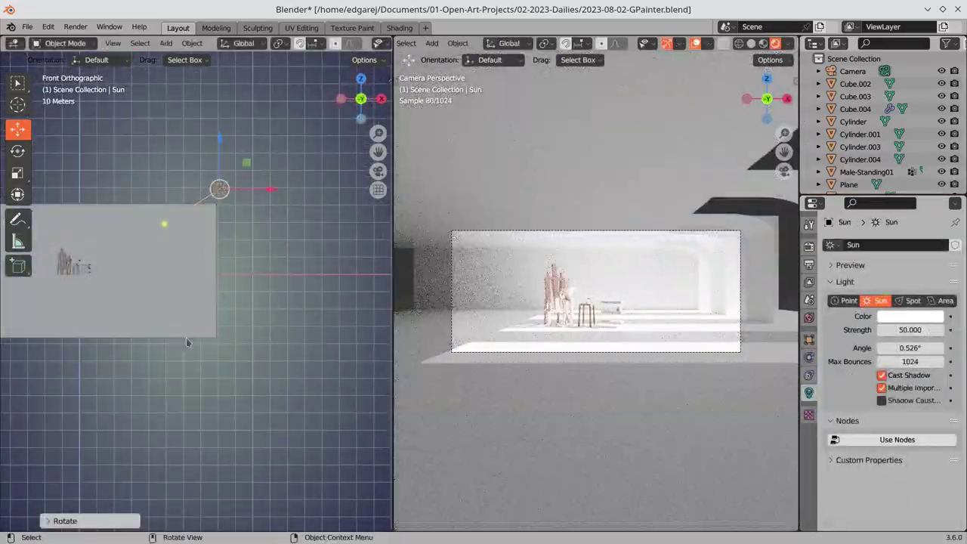
key(shift+a)
click(321, 73)
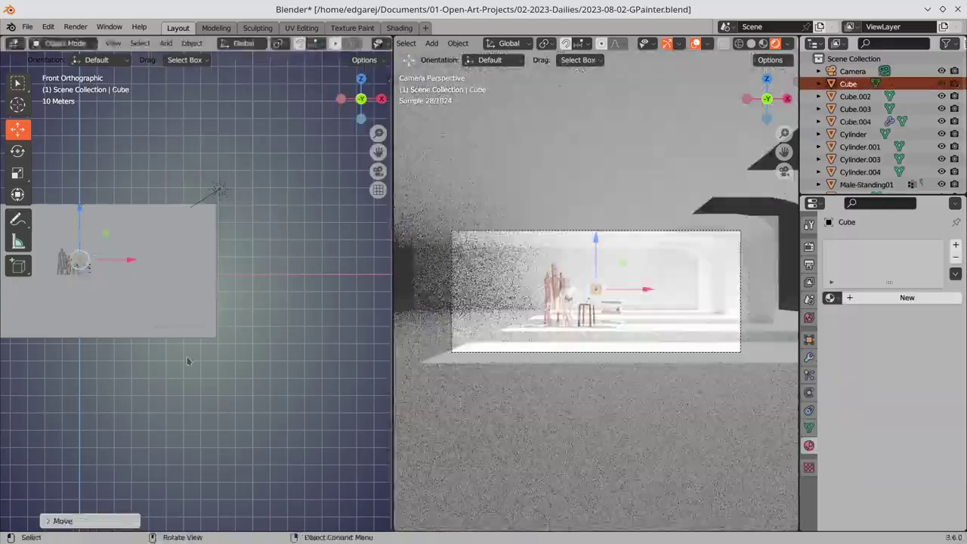
Flatten the isolated cube along Y into a frame panel and save the file.
key(KP_Divide)
key(KP_3)
key(s)
key(y)
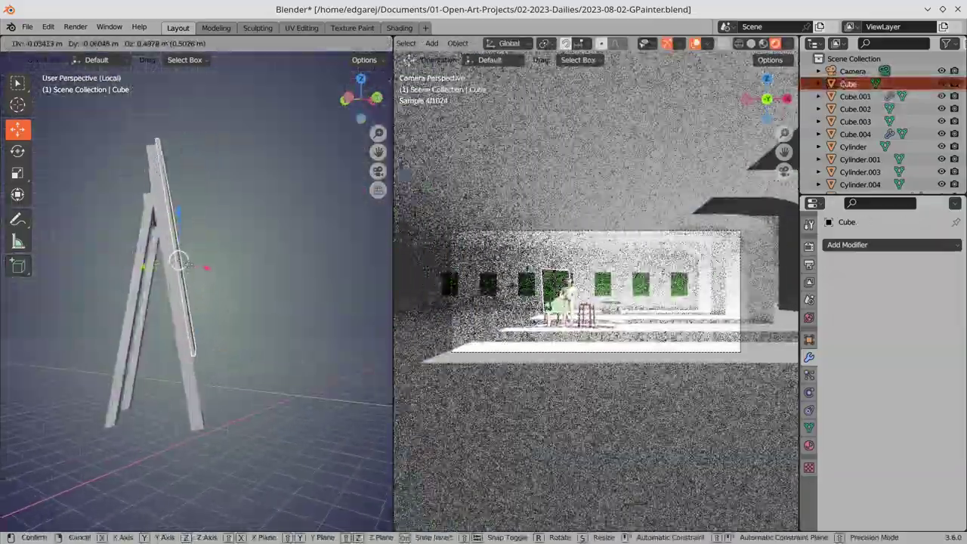
key(ctrl+s)
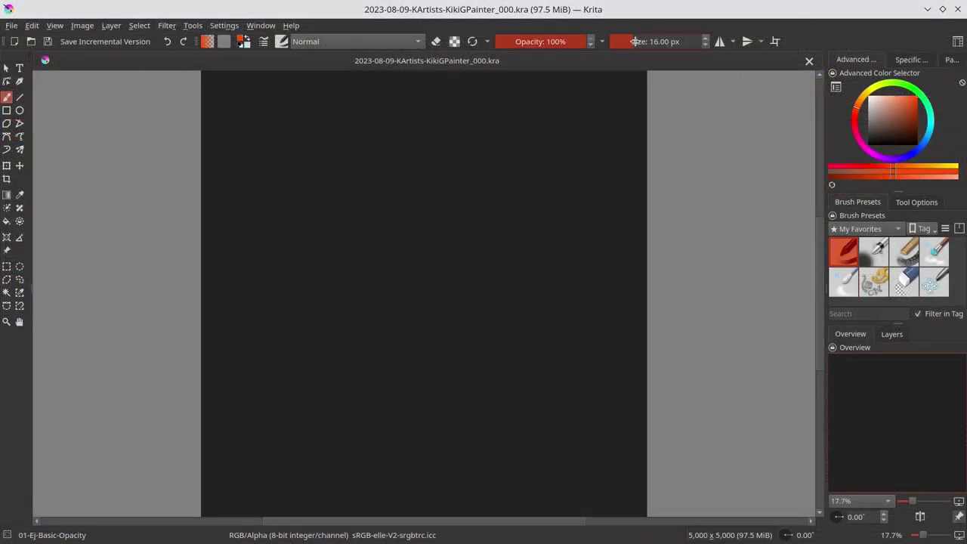
Test a small stroke on the canvas and erase it again.
key(slash)
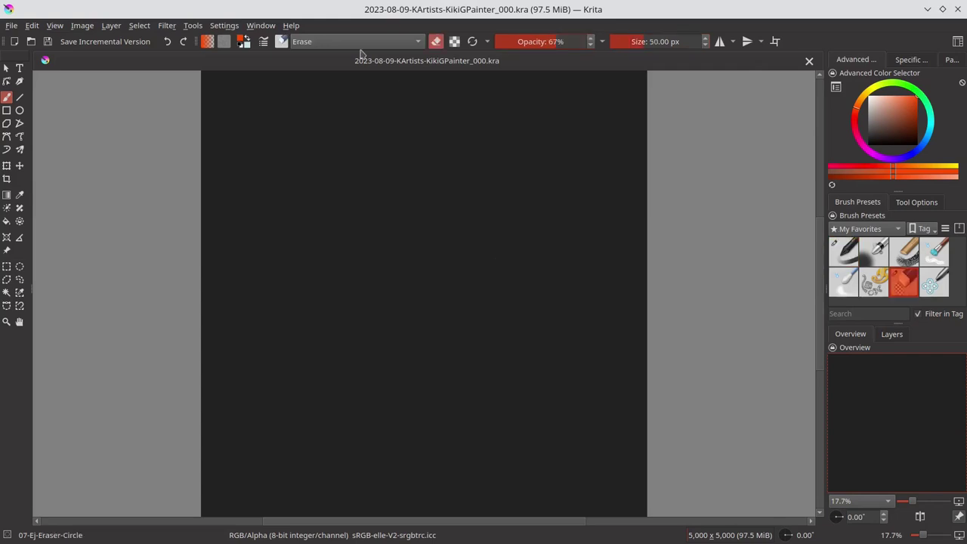
key(slash)
mouse_move(367, 210)
mouse_down()
mouse_move(394, 224)
mouse_move(341, 227)
mouse_up()
key(slash)
key(slash)
scroll(374, 299, up, 3)
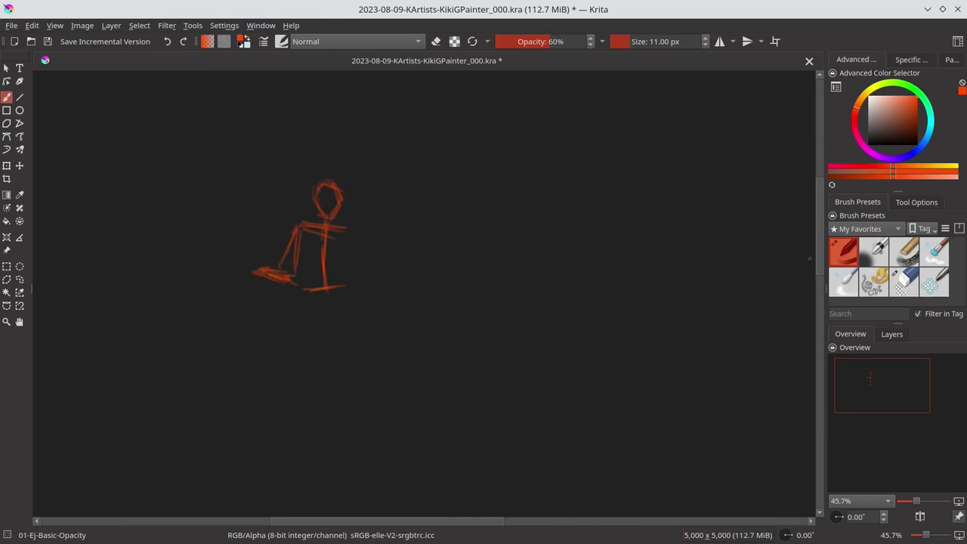
Erase and redraw the figure's legs, then erase the head, body and legs strokes.
key(slash)
mouse_move(280, 246)
mouse_down()
mouse_move(321, 241)
mouse_move(289, 272)
mouse_move(246, 272)
mouse_up()
key(slash)
click(900, 283)
drag(307, 244, 294, 280)
key(slash)
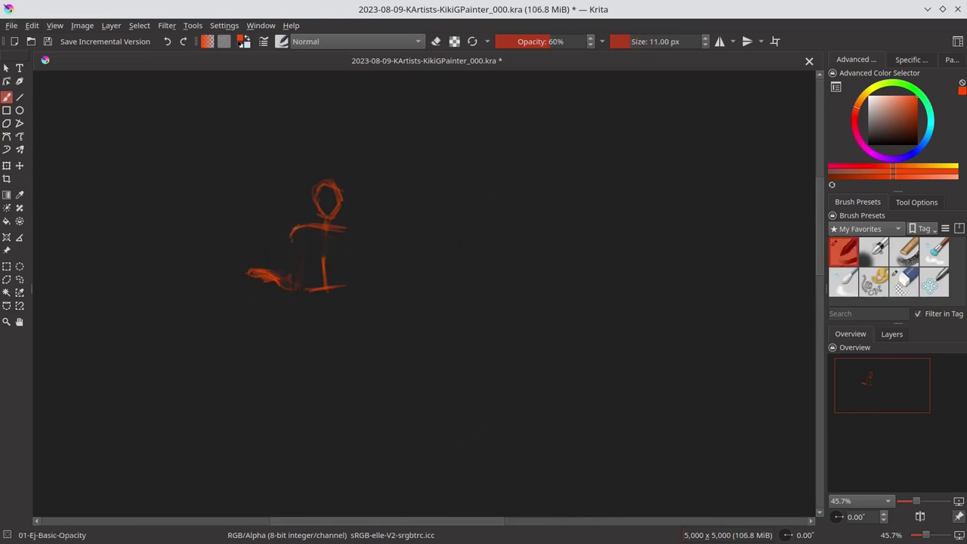
key(slash)
drag(328, 169, 296, 243)
key(slash)
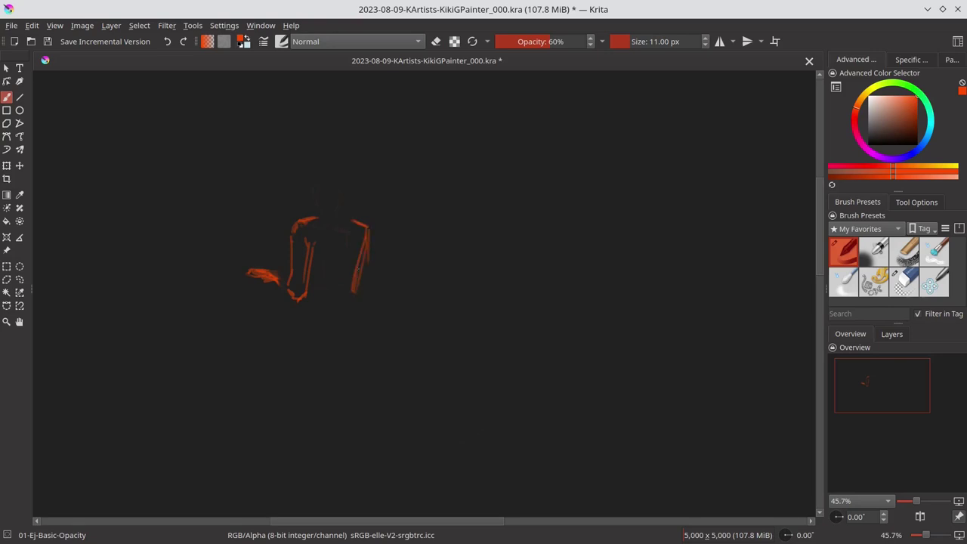
Rework the torso strokes, adding a line across the top and erasing strays on the right.
key(slash)
drag(303, 242, 259, 259)
key(slash)
drag(307, 216, 354, 215)
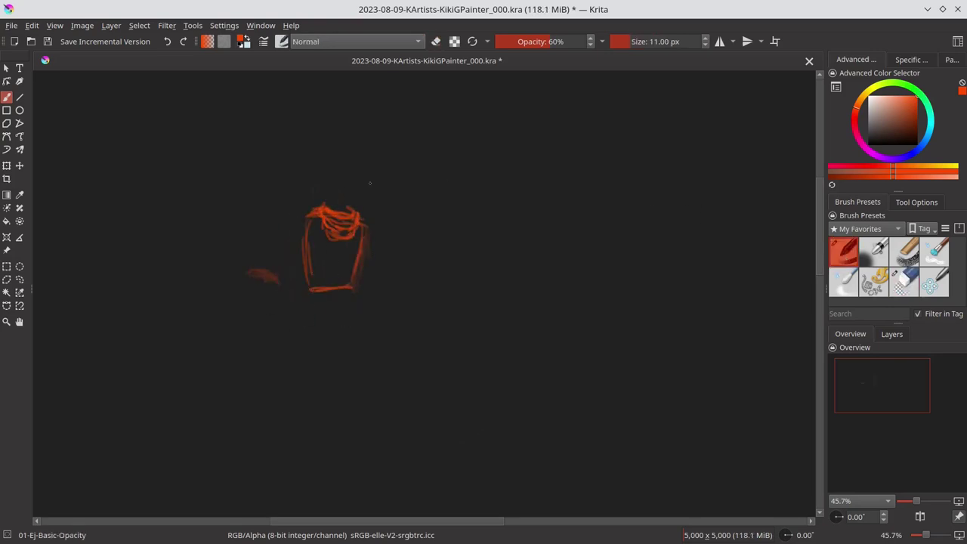
key(slash)
key(slash)
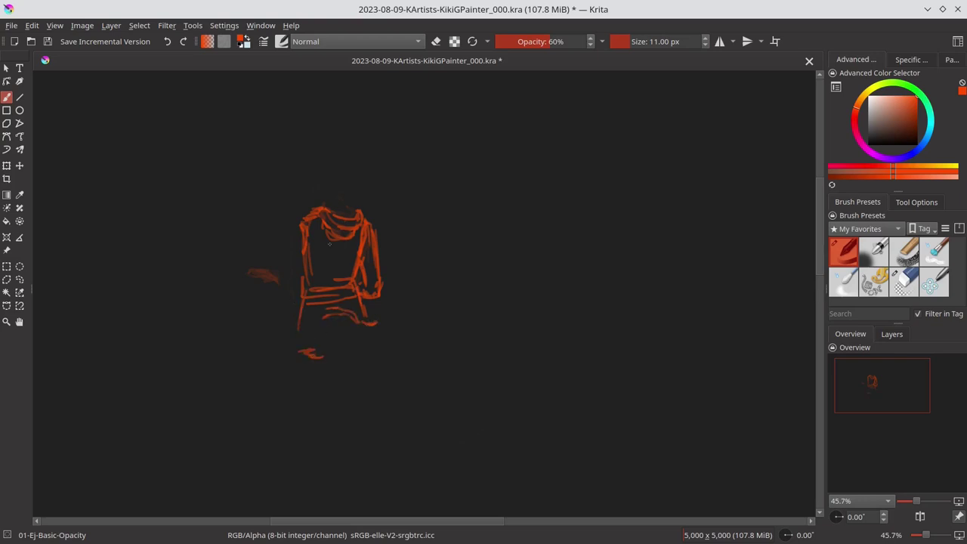
key(slash)
drag(359, 265, 377, 291)
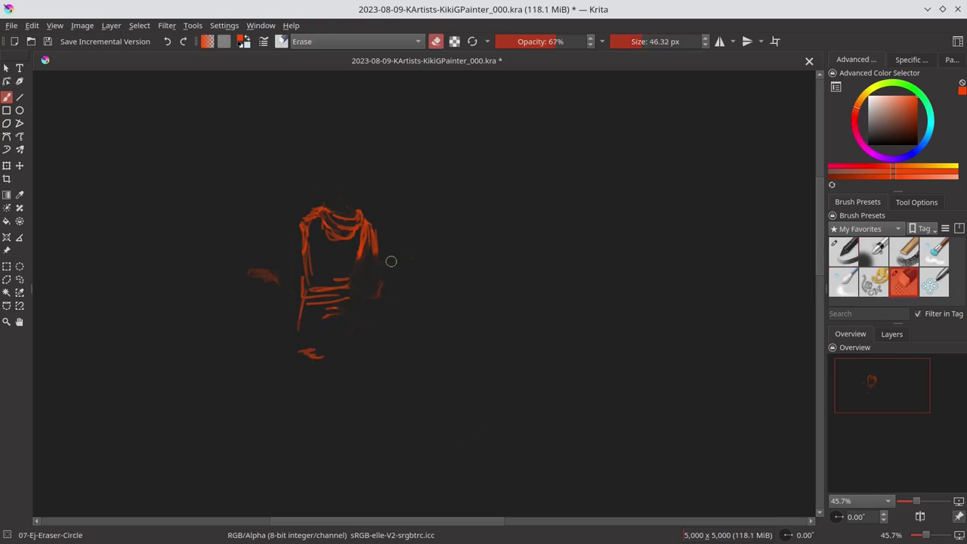
key(slash)
Extend the right arm stroke and sketch strokes below the torso.
drag(399, 253, 406, 250)
key(slash)
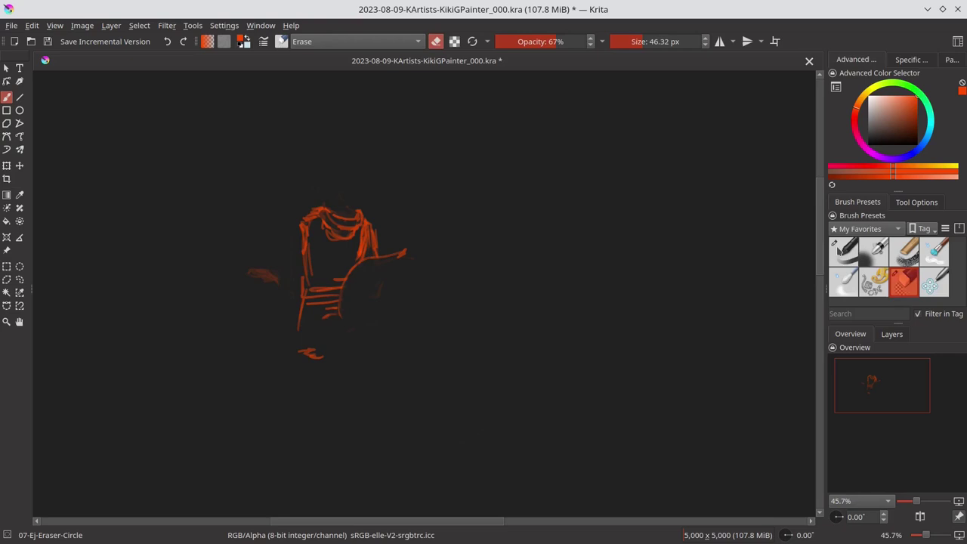
key(slash)
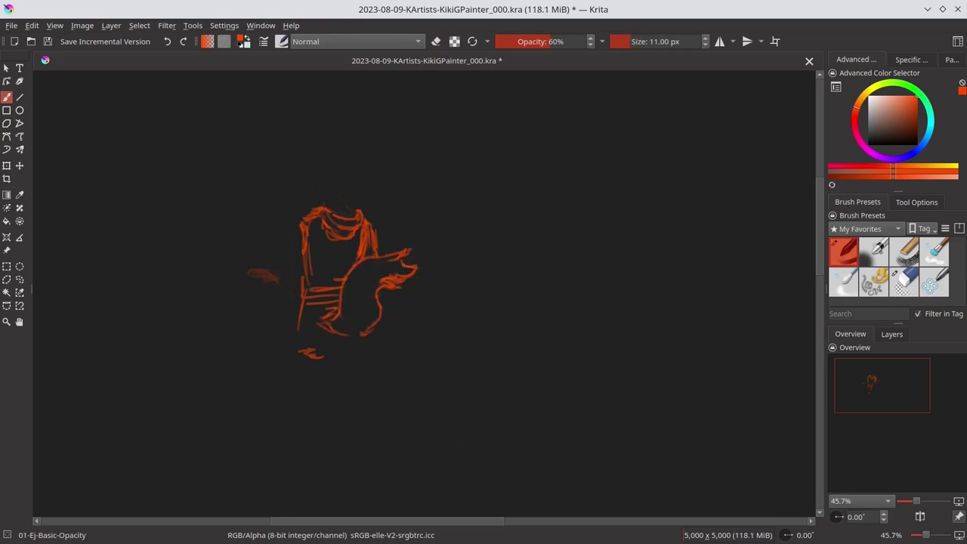
key(slash)
key(slash)
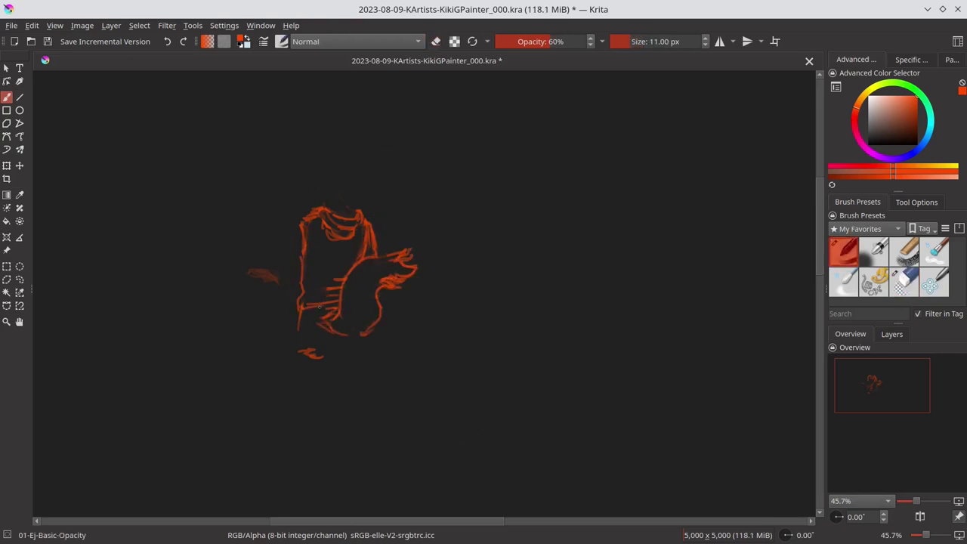
drag(304, 307, 341, 302)
key(slash)
key(slash)
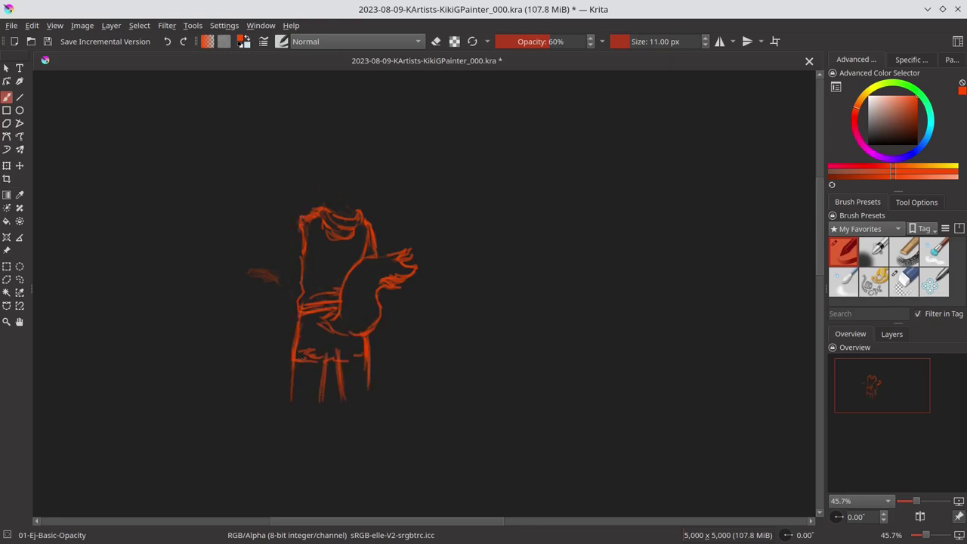
Draw the legs, trim the waist band and strengthen the inner leg line.
mouse_move(303, 355)
mouse_down()
mouse_move(370, 353)
mouse_move(355, 362)
mouse_move(357, 321)
mouse_move(352, 350)
mouse_up()
key(slash)
key(slash)
key(slash)
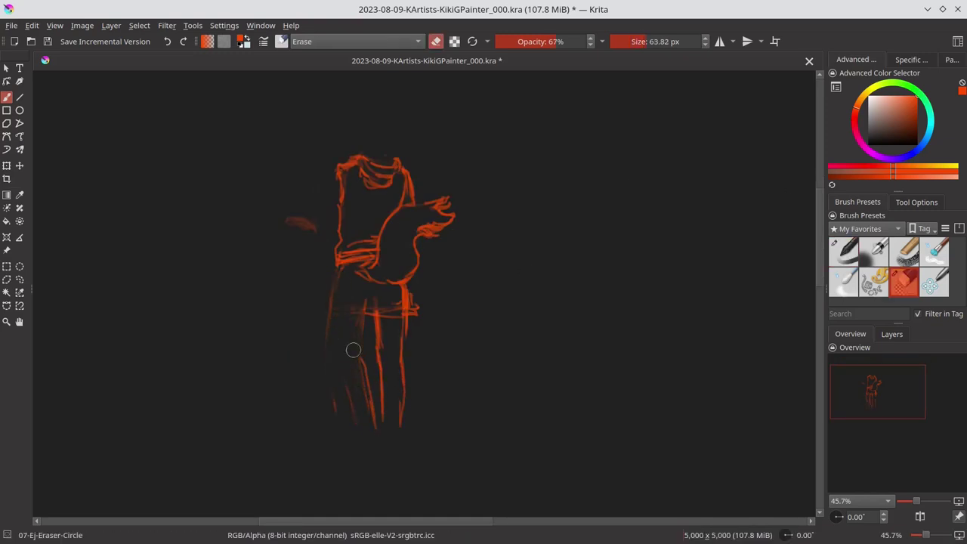
drag(362, 310, 408, 310)
key(slash)
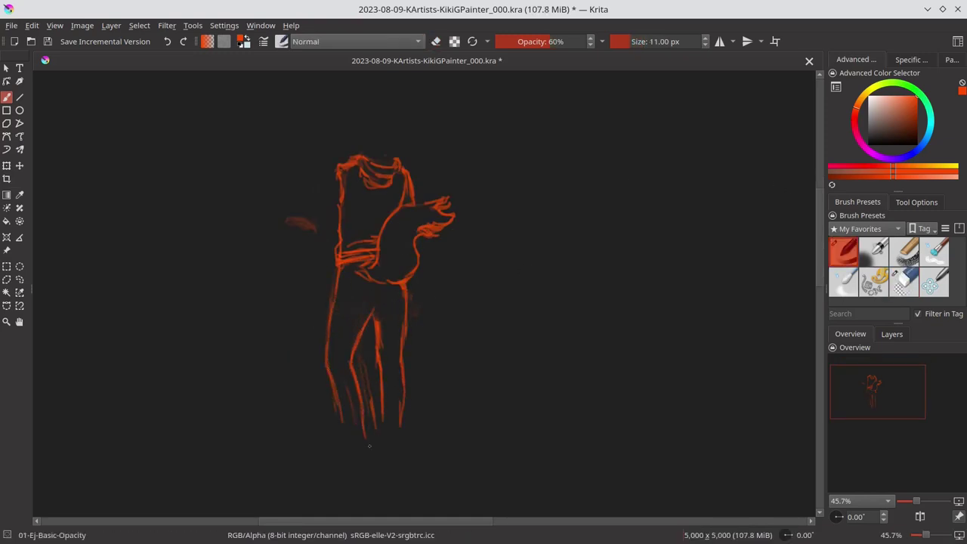
drag(380, 427, 374, 316)
key(slash)
key(slash)
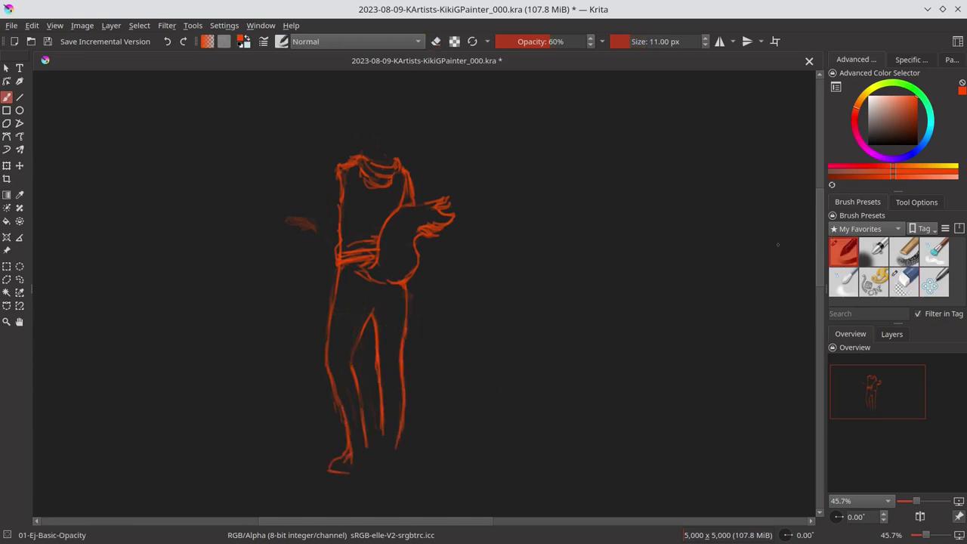
Sketch the lower legs and feet, then replace the old left-leg line.
key(slash)
drag(331, 469, 349, 457)
key(slash)
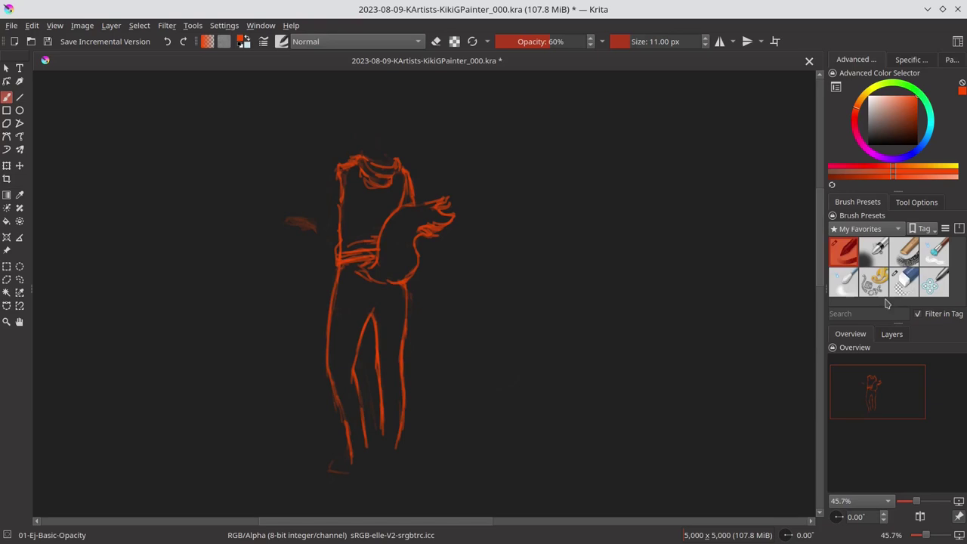
key(slash)
drag(331, 271, 336, 336)
key(slash)
drag(332, 287, 337, 348)
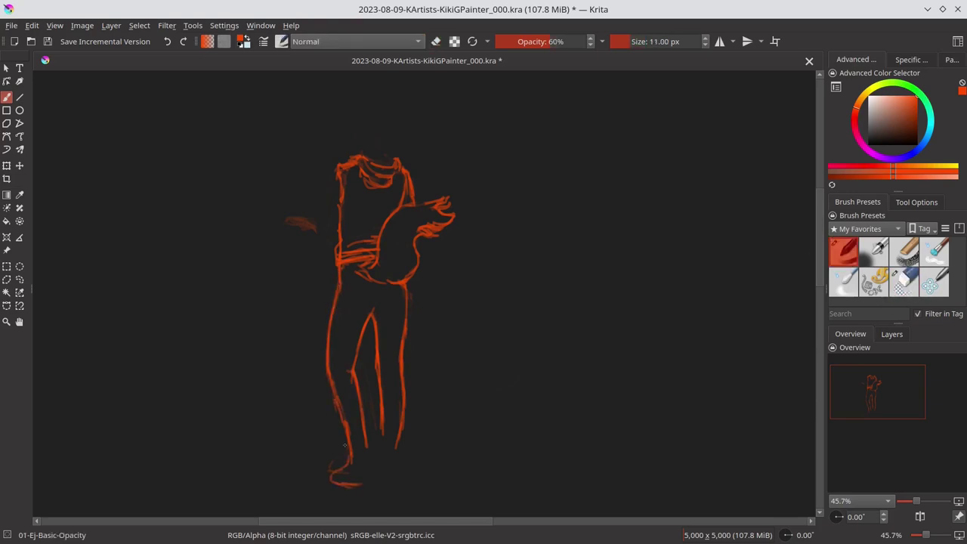
Mirror the view, then lasso the upper body and shift it slightly left.
key(m)
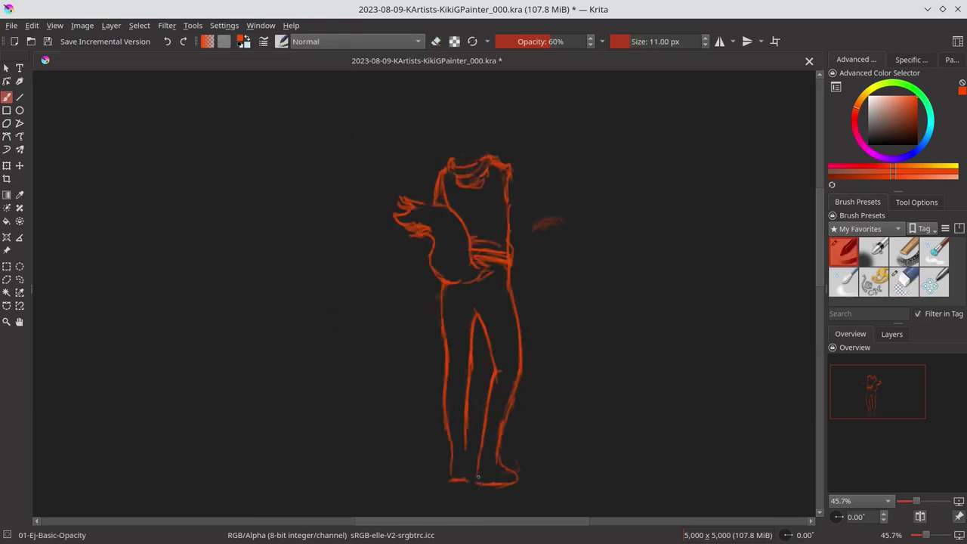
drag(424, 287, 427, 284)
key(t)
drag(454, 227, 450, 226)
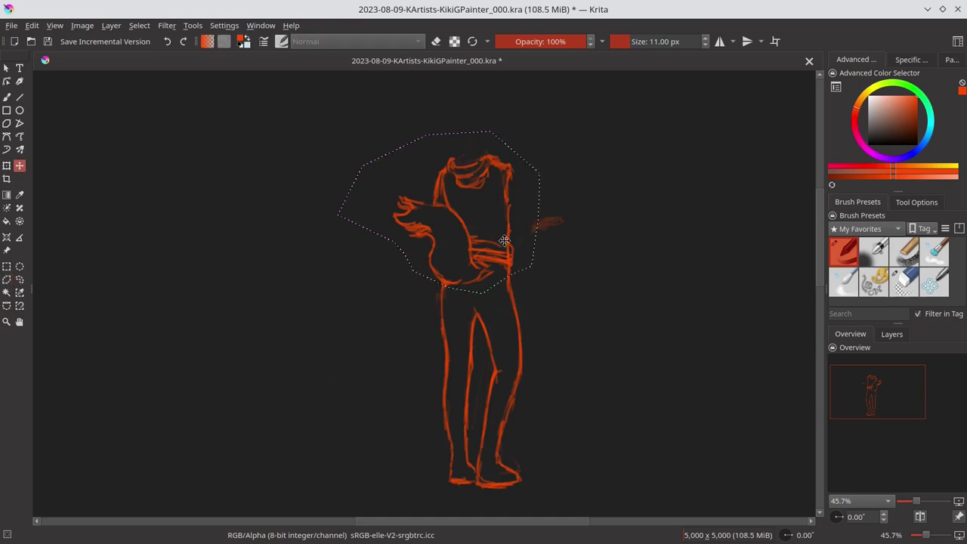
click(139, 25)
click(174, 54)
click(7, 97)
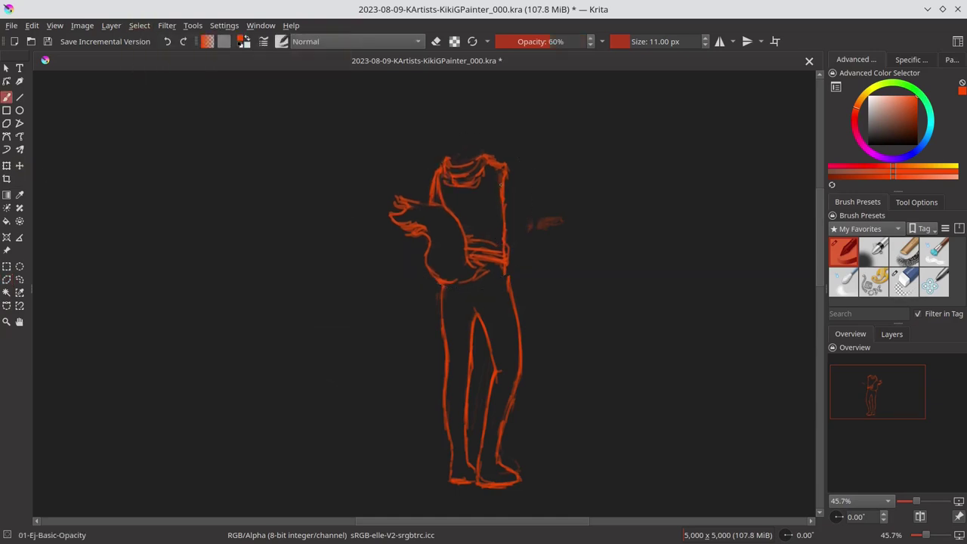
Add a waist stroke, new arm strokes and the outstretched left arm.
drag(446, 330, 519, 329)
key(e)
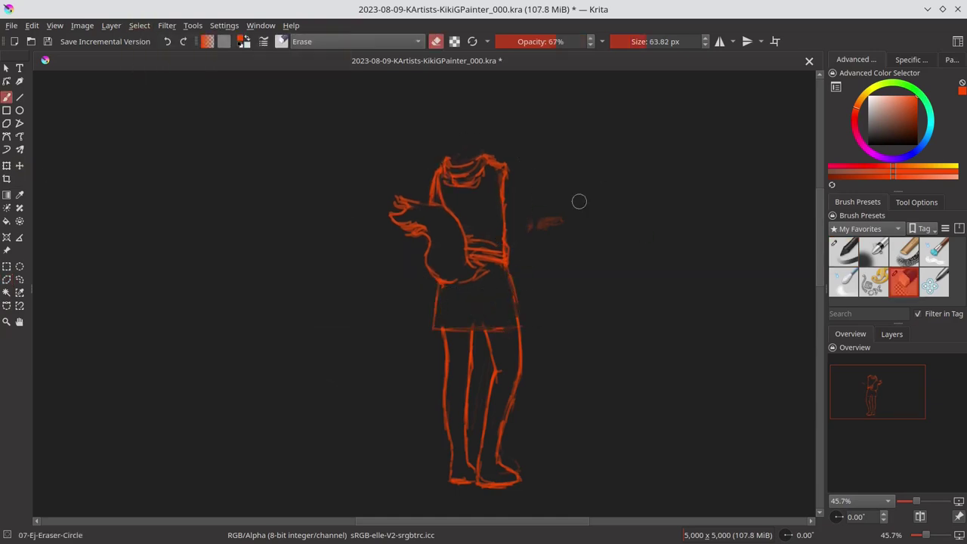
key(e)
drag(505, 169, 534, 231)
key(m)
drag(333, 186, 314, 242)
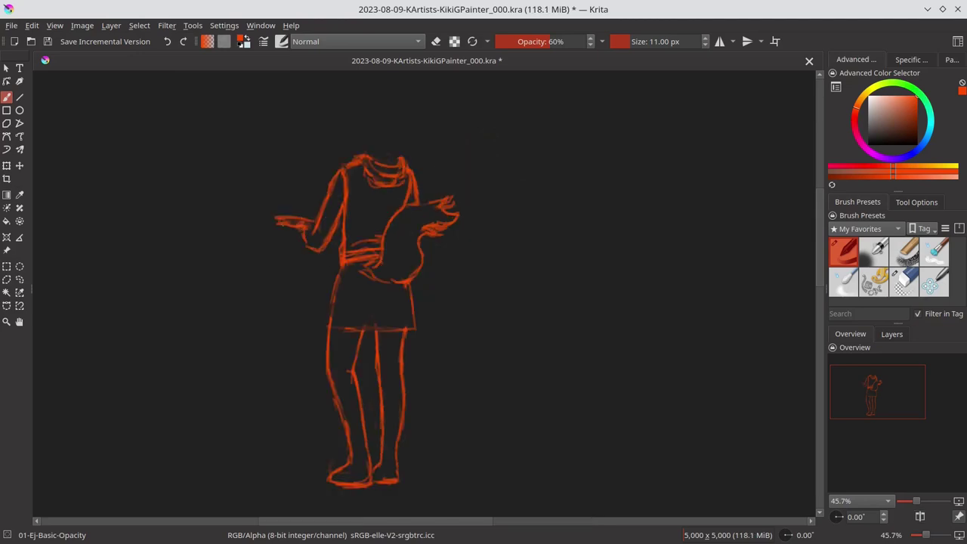
Sketch a head circle above the shoulders with hair strokes, erasing where needed.
key(e)
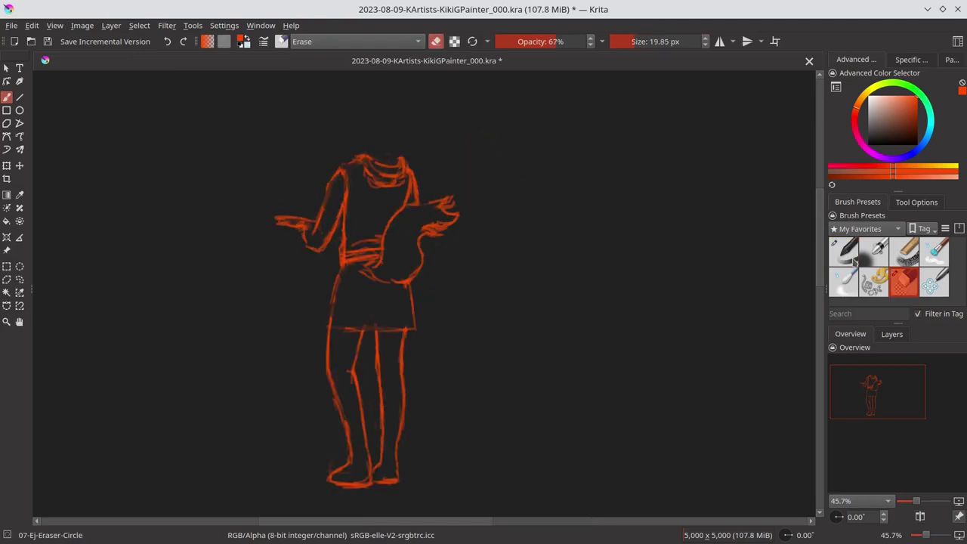
click(855, 261)
key(e)
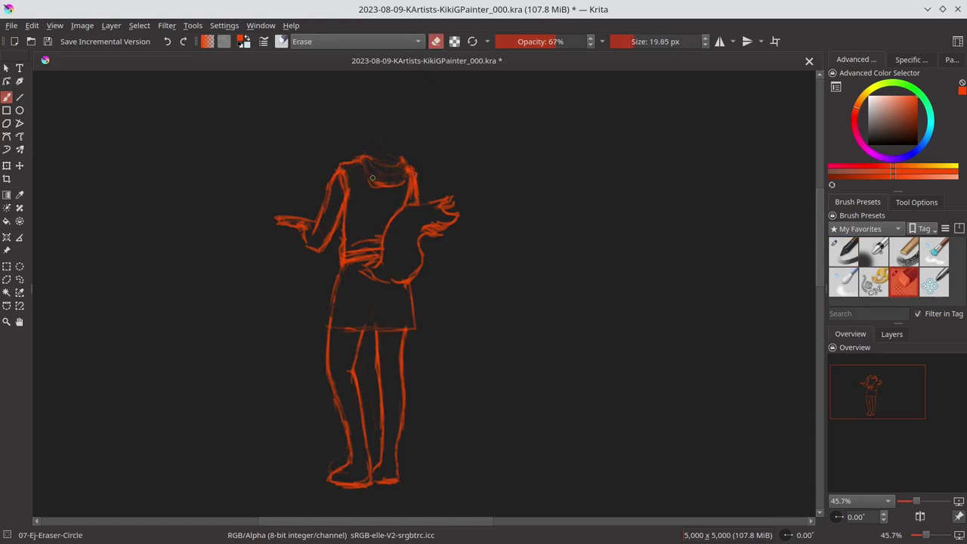
click(857, 260)
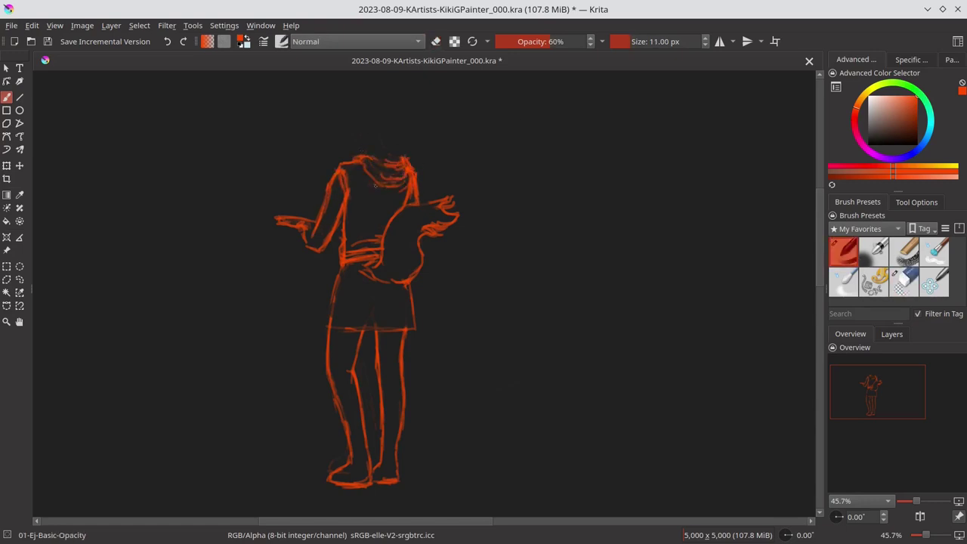
key(e)
key(e)
drag(366, 119, 387, 137)
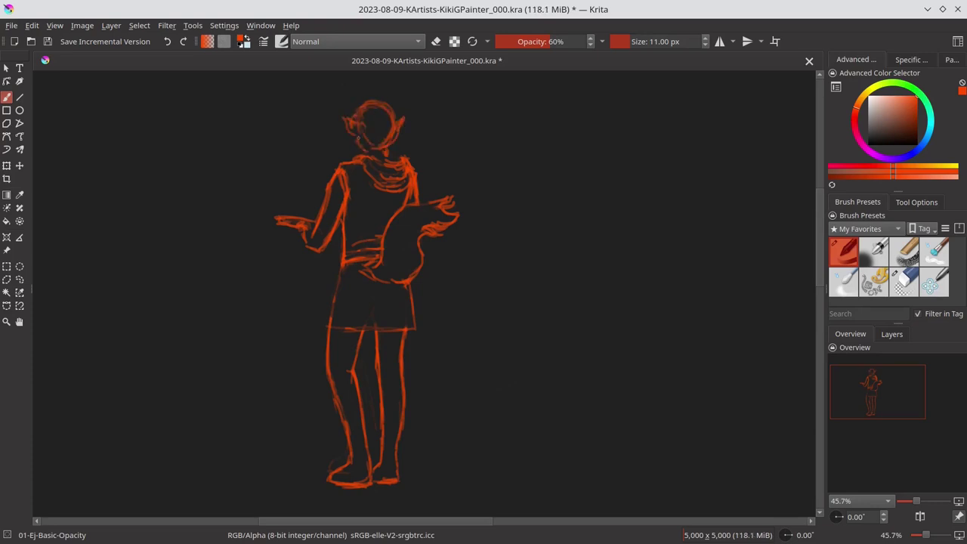
key(e)
drag(347, 115, 364, 125)
drag(362, 138, 355, 155)
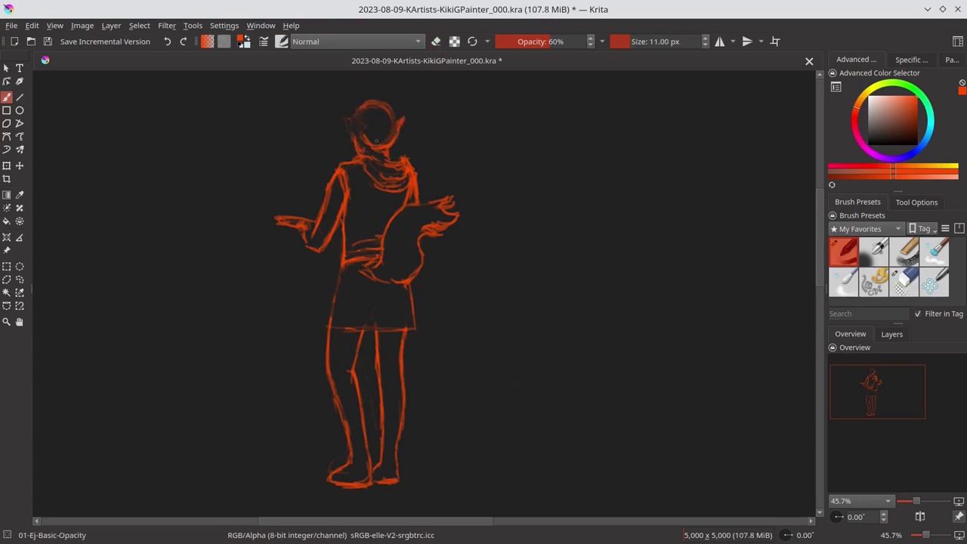
drag(360, 115, 362, 134)
Transform the head smaller and set it slightly lower.
key(ctrl+t)
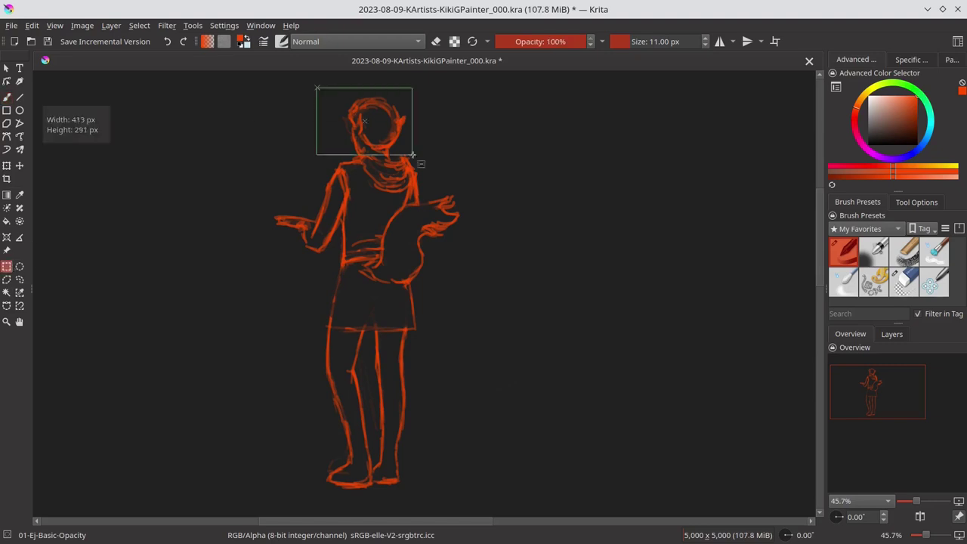
mouse_move(313, 85)
mouse_down()
mouse_move(328, 95)
mouse_move(349, 78)
mouse_move(361, 135)
mouse_move(426, 118)
mouse_up()
key(Return)
scroll(355, 99, up, 1)
Draw the rabbit ears, erasing left-ear lines and making the right ear bolder.
key(/)
mouse_move(357, 105)
mouse_down()
mouse_move(370, 133)
mouse_move(396, 126)
mouse_up()
key(/)
drag(398, 132, 429, 106)
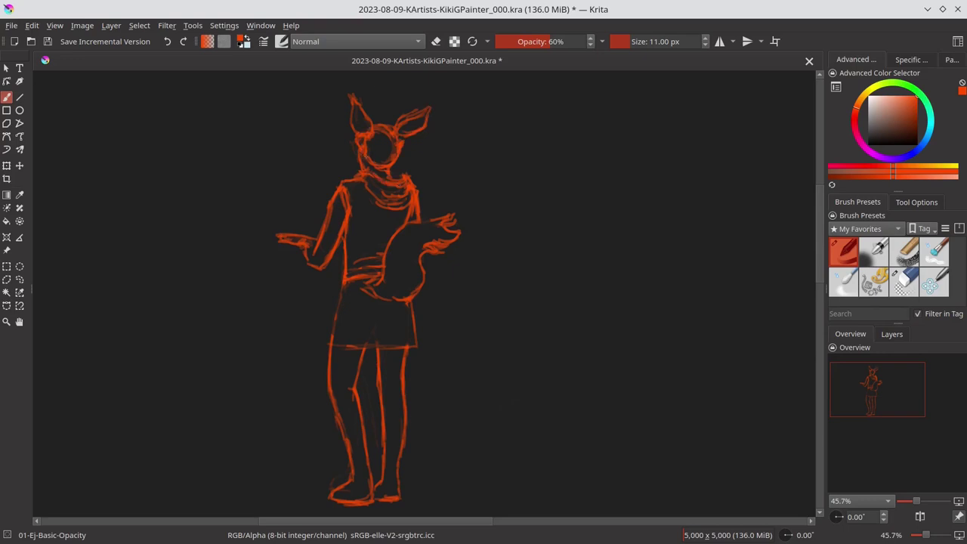
key(slash)
key(slash)
drag(355, 91, 371, 129)
Erase stray leg strokes and redraw the left-leg line.
key(slash)
drag(406, 402, 403, 476)
drag(334, 496, 348, 374)
key(slash)
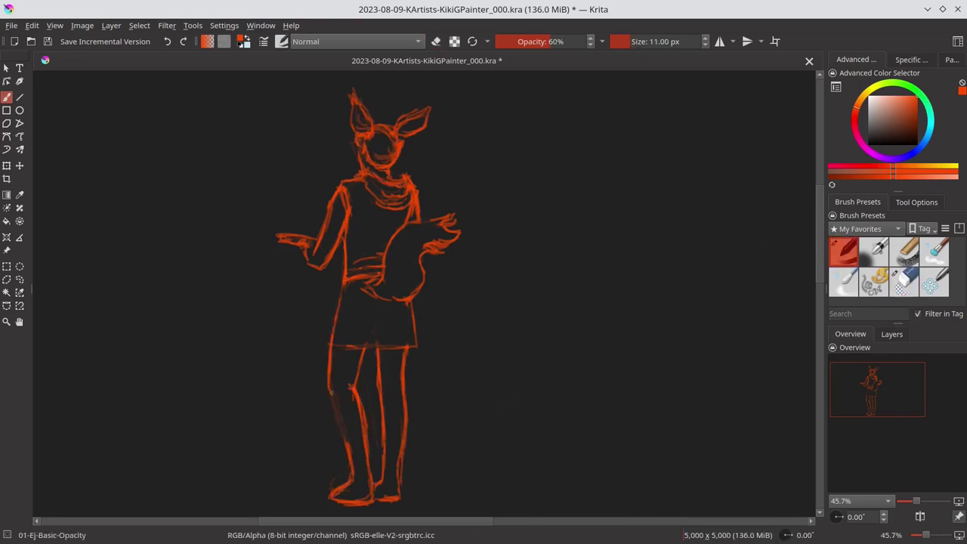
drag(334, 457, 348, 390)
drag(344, 394, 363, 357)
key(slash)
mouse_move(355, 395)
mouse_down()
mouse_move(363, 457)
mouse_move(406, 497)
mouse_up()
key(slash)
Sketch the feet and left hip, erase strays on the arm and torso, and zoom out.
drag(378, 484, 352, 499)
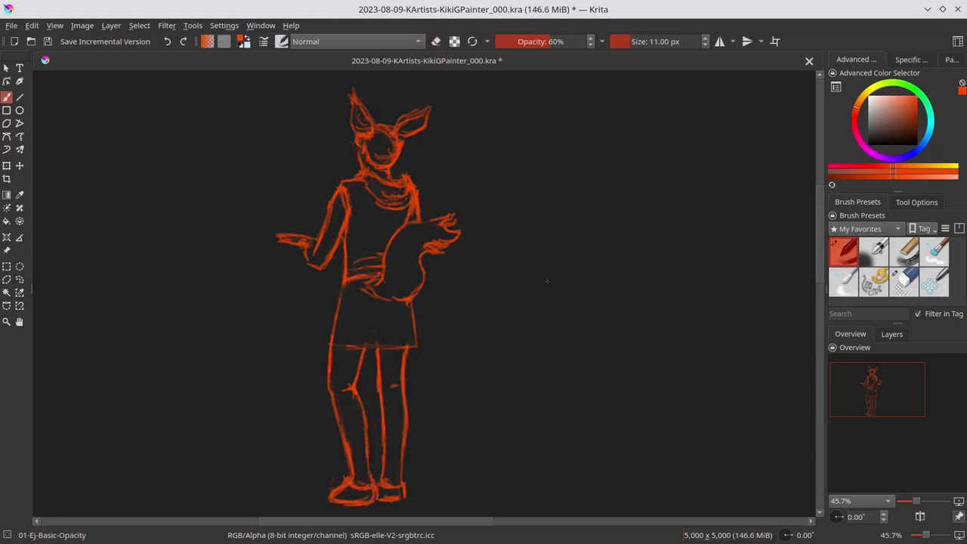
mouse_move(332, 342)
mouse_down()
mouse_move(345, 285)
mouse_move(359, 275)
mouse_up()
key(slash)
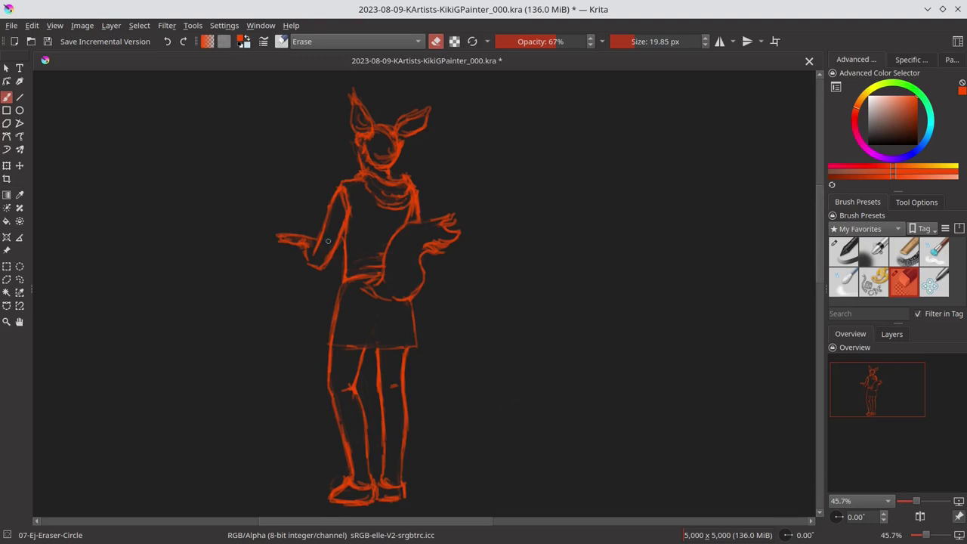
drag(328, 241, 352, 219)
click(910, 501)
Flip the view to check the sketch, then save it.
click(920, 516)
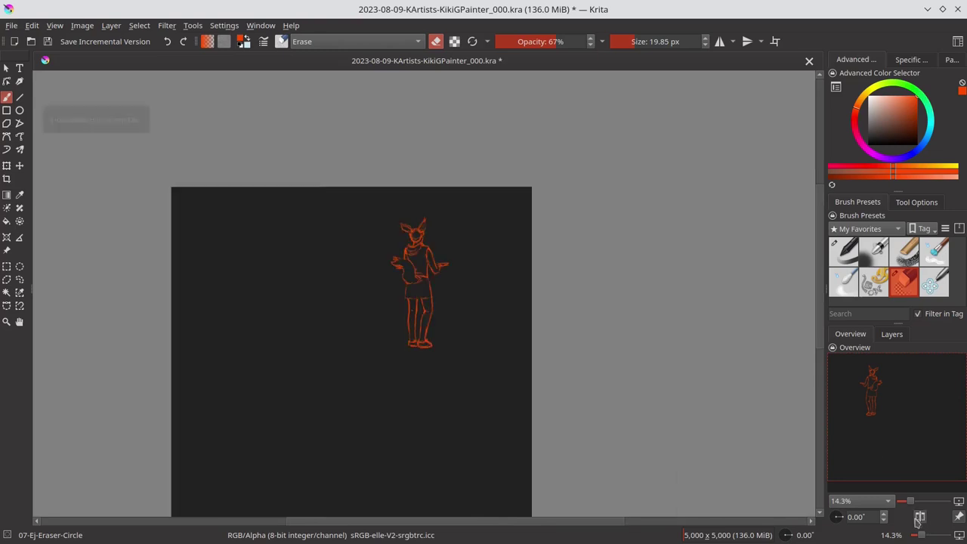
click(920, 517)
key(ctrl+s)
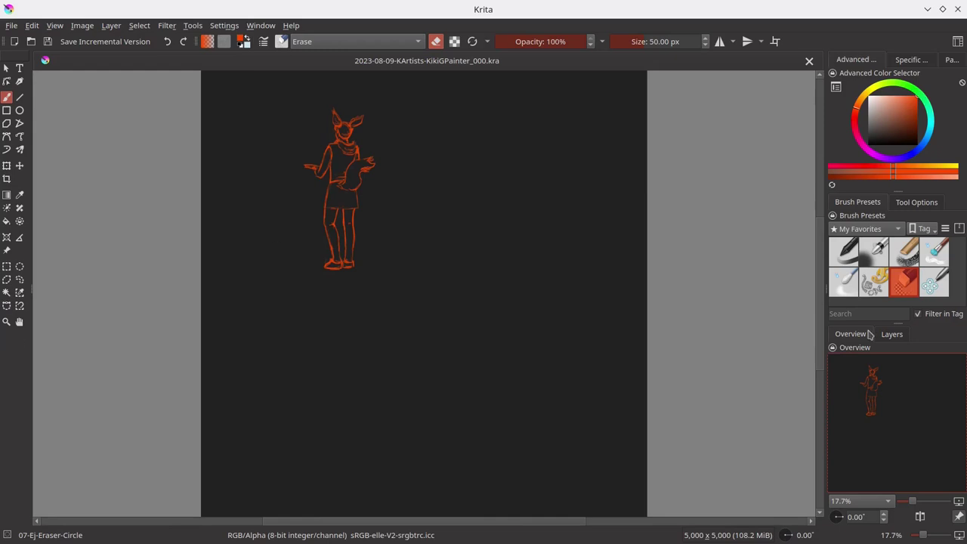
Select a rectangle around the figure, remove the Projection layer and activate Paint Layer 1.
key(ctrl+r)
drag(281, 86, 404, 292)
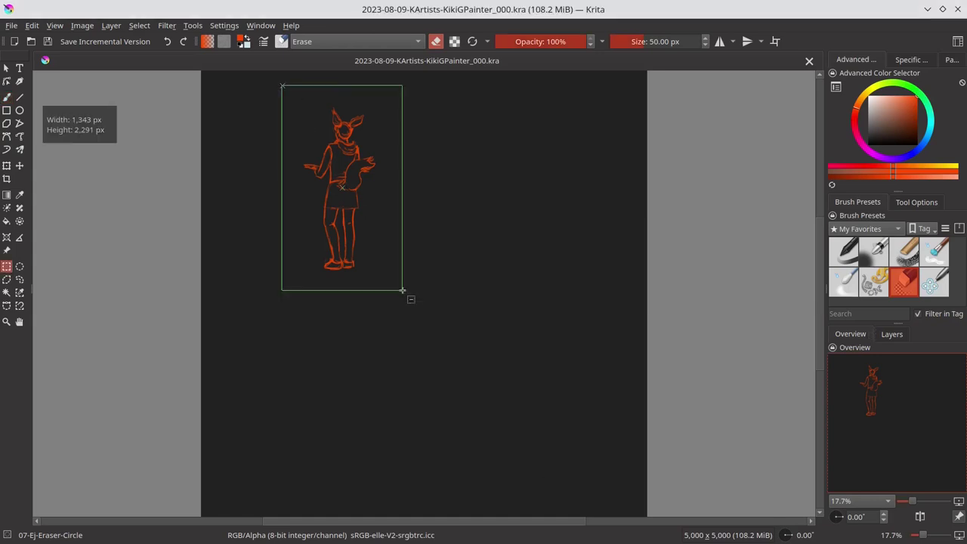
click(32, 25)
click(53, 161)
click(892, 334)
click(959, 517)
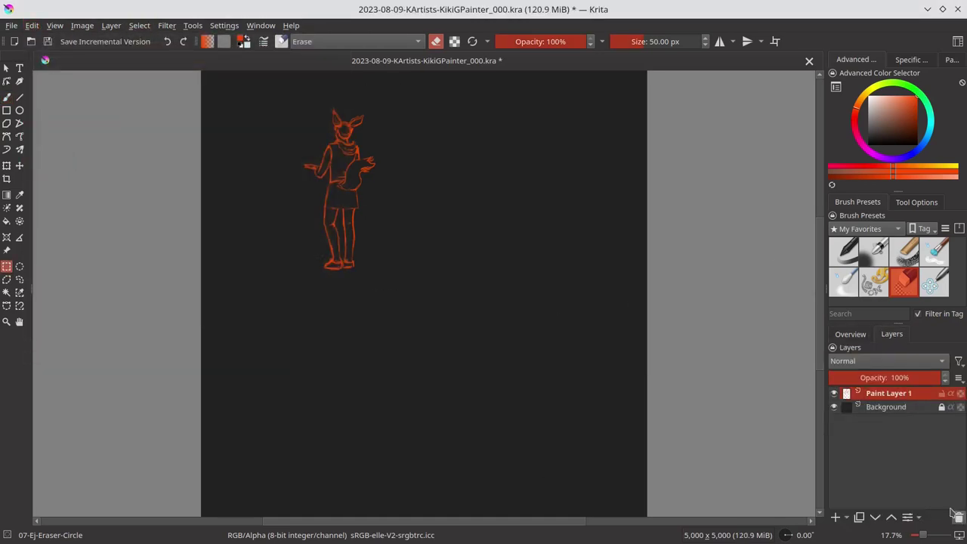
click(917, 202)
key(ctrl+shift+d)
Copy the selected figure onto a new layer and move it beside the original.
click(139, 25)
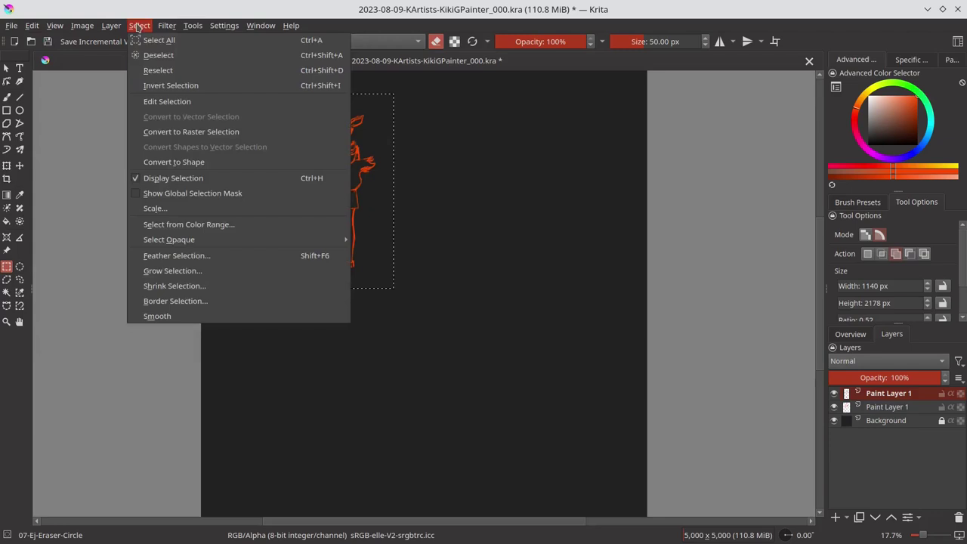
key(ctrl+alt+j)
right_click(861, 400)
drag(529, 178, 430, 179)
key(b)
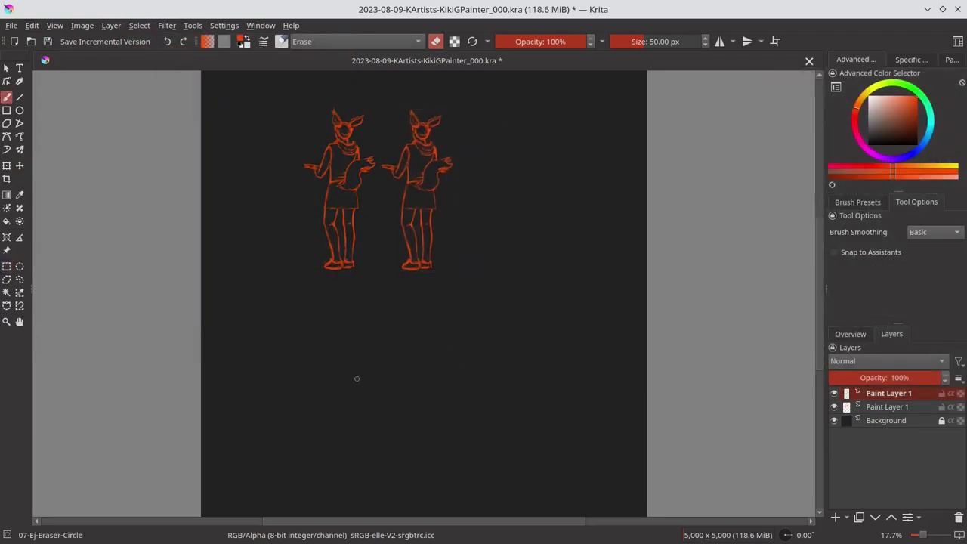
Push the arm into shape with a smaller Distort Move brush, then save.
click(858, 202)
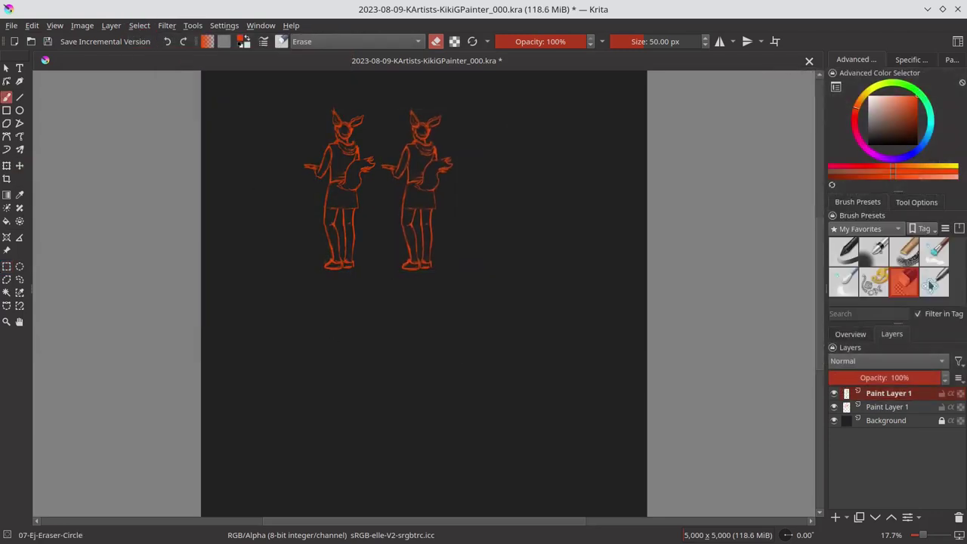
click(934, 282)
key(bracketleft)
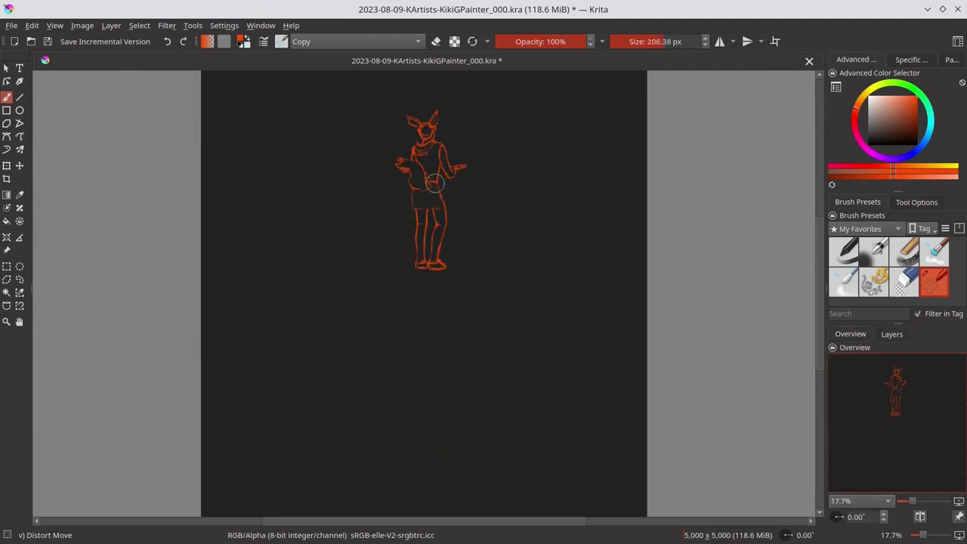
key(bracketleft)
key(bracketleft)
key(bracketleft)
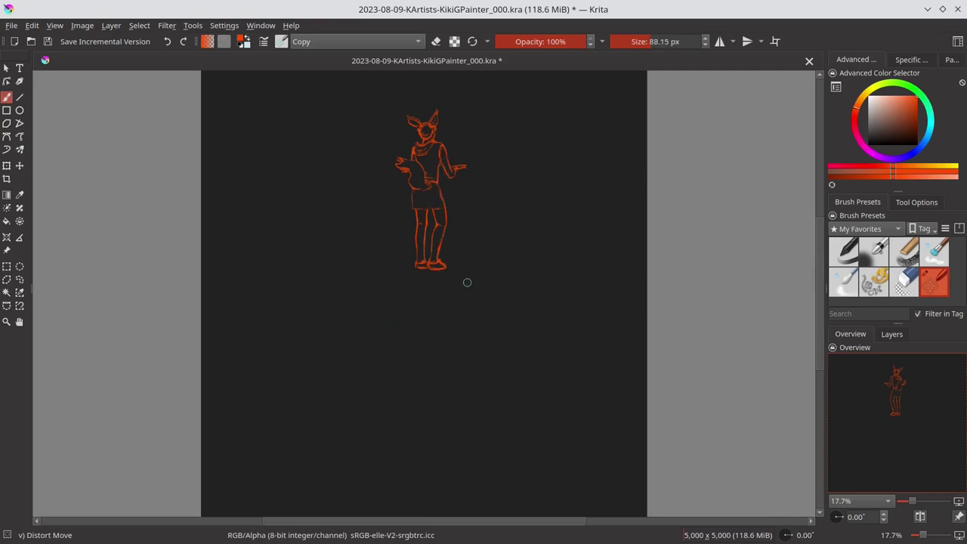
key(slash)
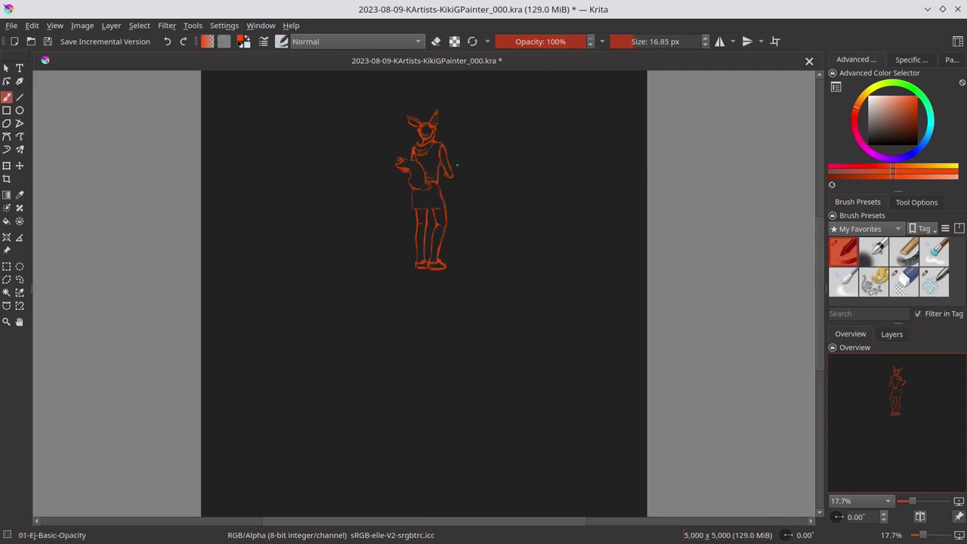
key(ctrl+s)
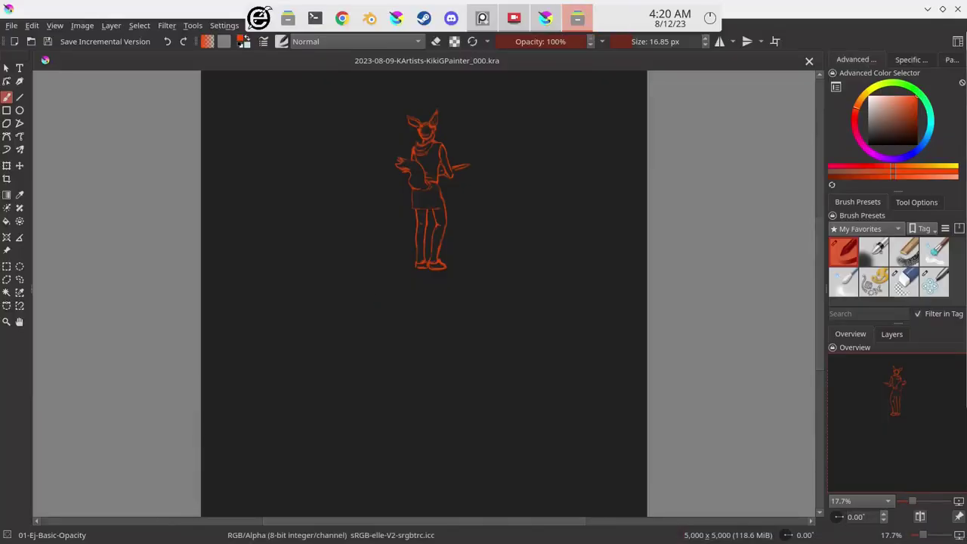
Resize the canvas to 6000 × 3000 and check the sketch's placement.
click(82, 25)
click(45, 222)
text(6000)
key(Tab)
text(3000)
key(Return)
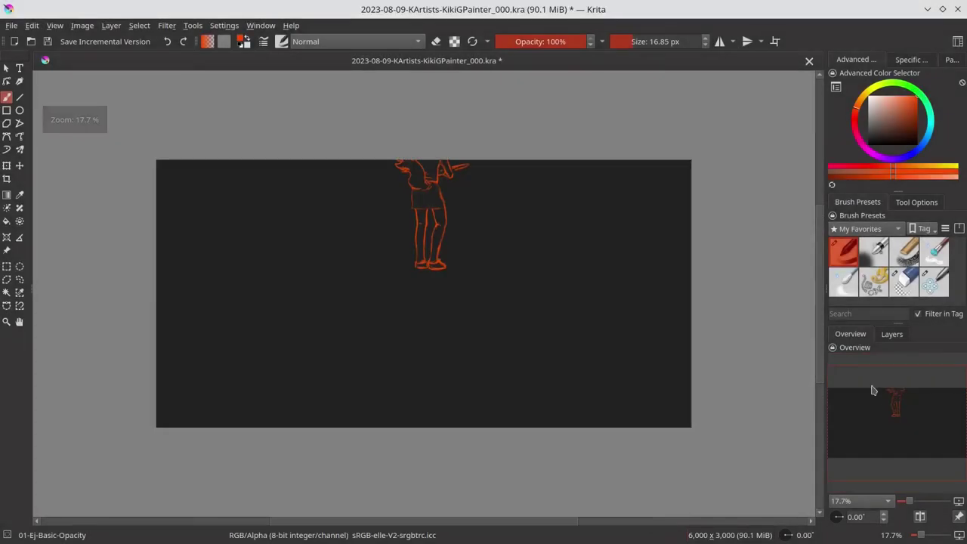
key(t)
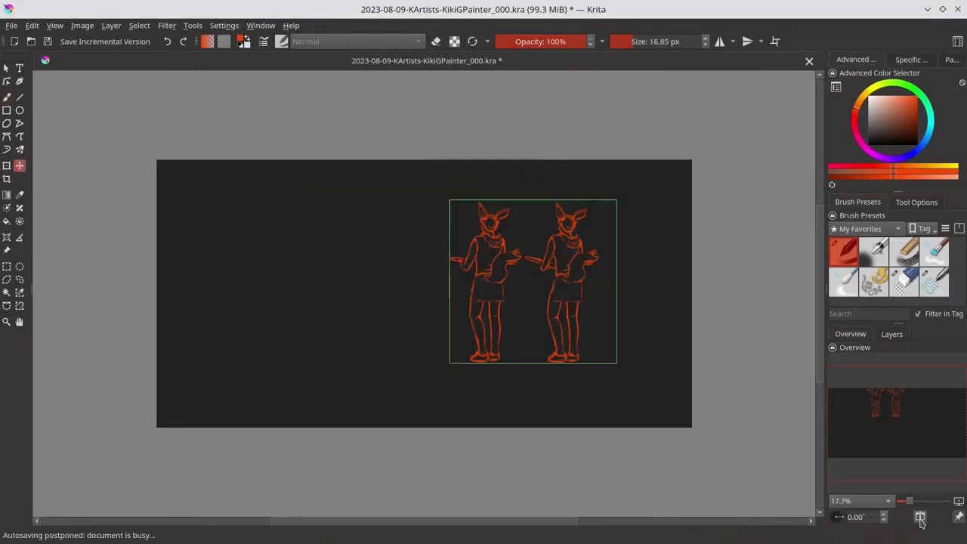
key(b)
Import 2023-08-02-GPainter-render.png as a layer.
click(82, 25)
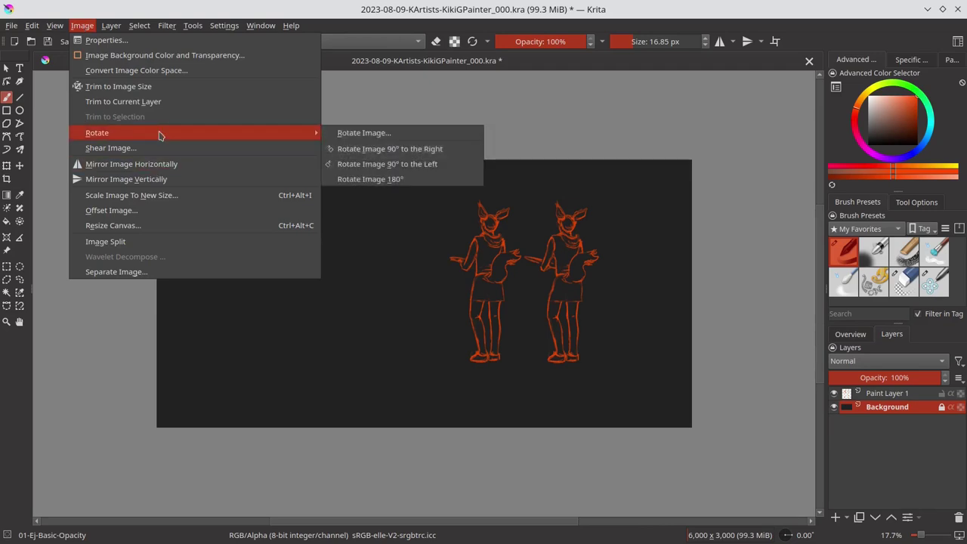
click(355, 144)
click(545, 325)
click(423, 216)
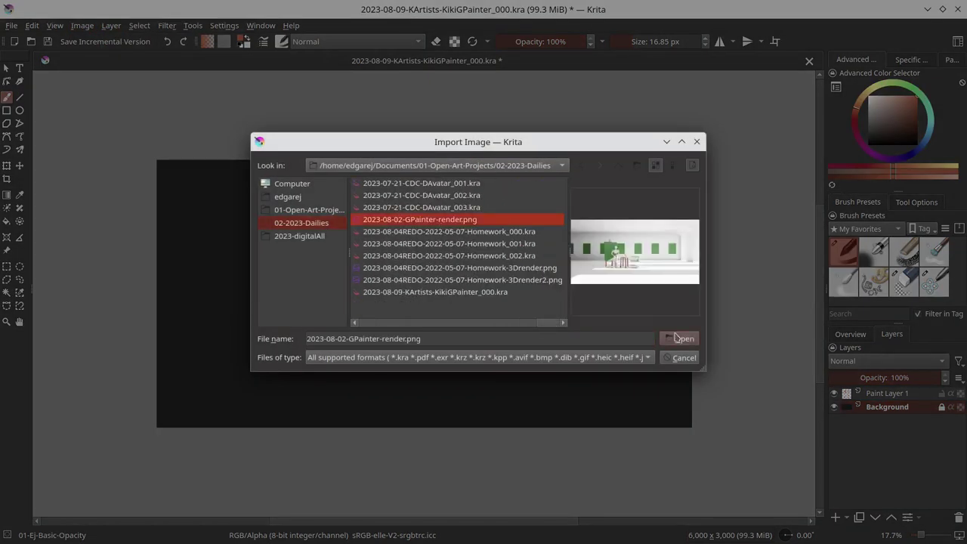
click(684, 339)
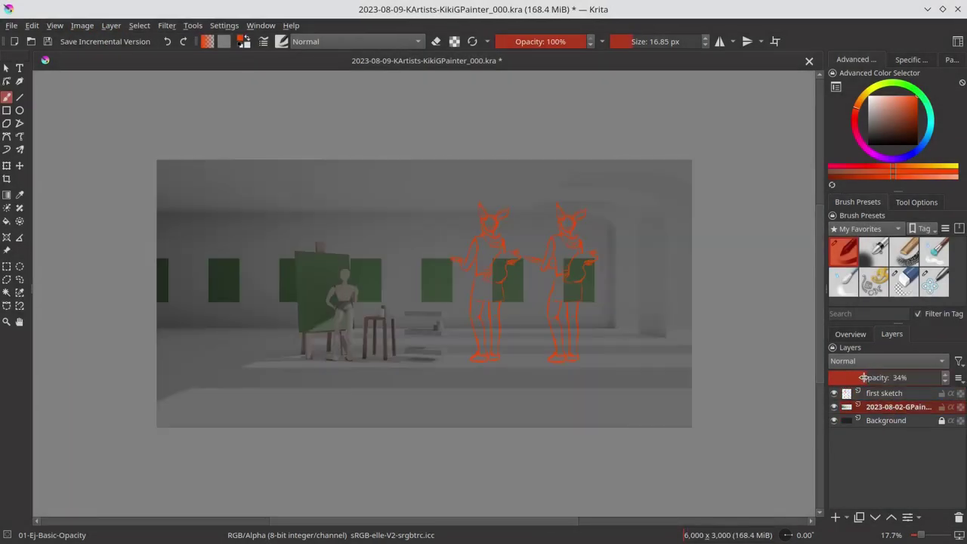
Lighten the Background layer with a hue/saturation/lightness adjustment.
click(892, 420)
click(167, 25)
click(386, 177)
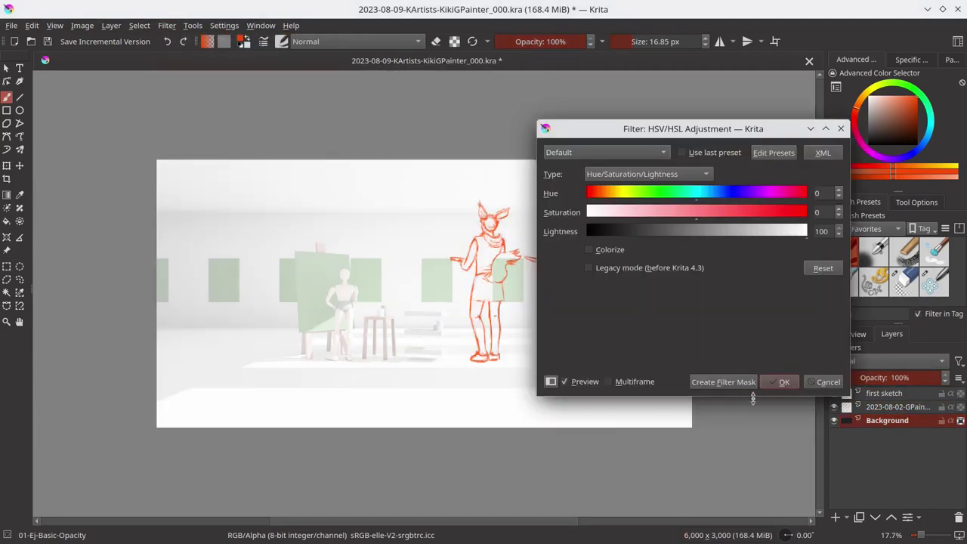
click(789, 380)
Duplicate and hide the sketch layer, then delete the left figure from the copy.
right_click(884, 393)
click(788, 172)
click(835, 393)
click(6, 278)
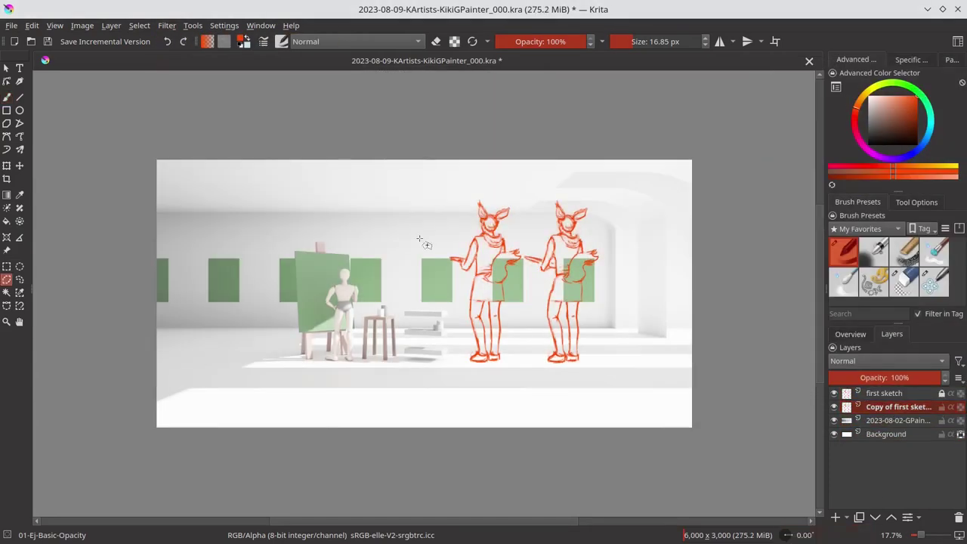
mouse_move(421, 240)
mouse_down()
mouse_move(530, 391)
mouse_move(404, 323)
mouse_move(416, 253)
mouse_up()
key(Delete)
key(ctrl+shift+a)
Move the remaining figure left onto the easel and scale it to about 60%.
key(ctrl+t)
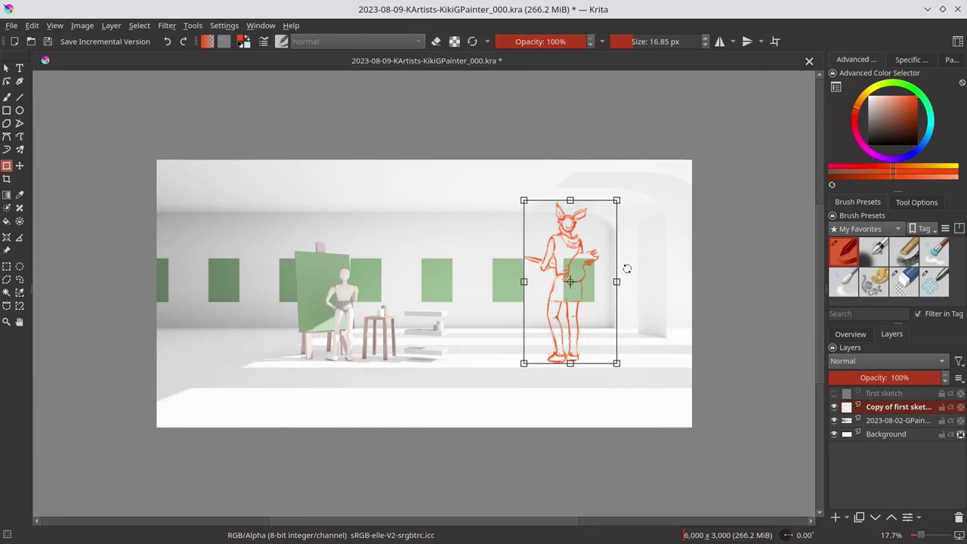
mouse_move(626, 270)
mouse_down()
mouse_move(557, 339)
mouse_move(340, 325)
mouse_up()
key(Escape)
drag(570, 282, 346, 282)
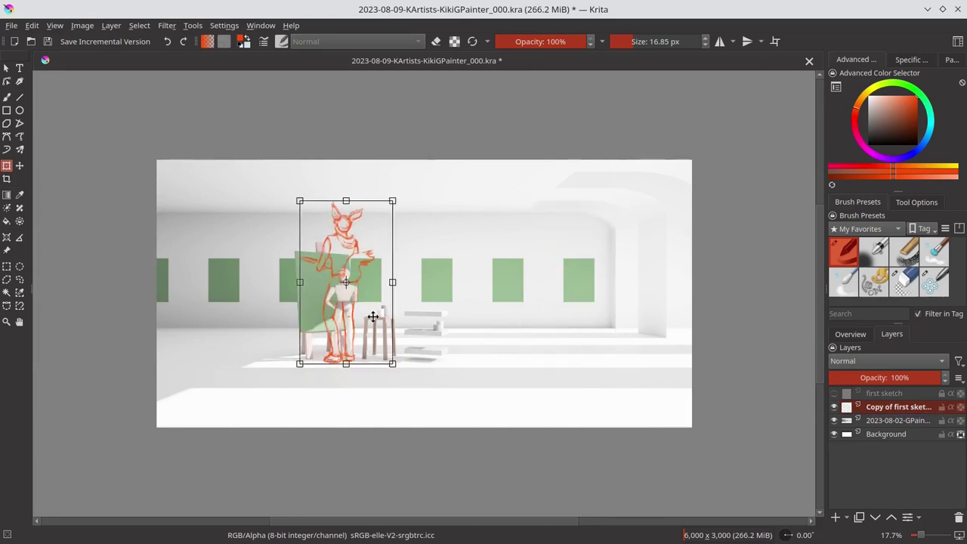
drag(398, 363, 370, 359)
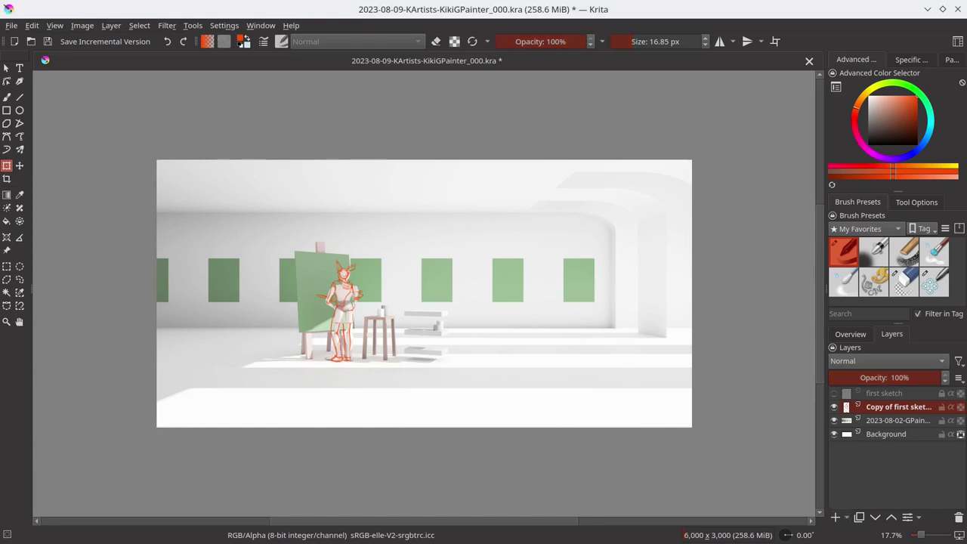
Fade the sketch copy to about 55% opacity and add a new line-art layer.
key(d)
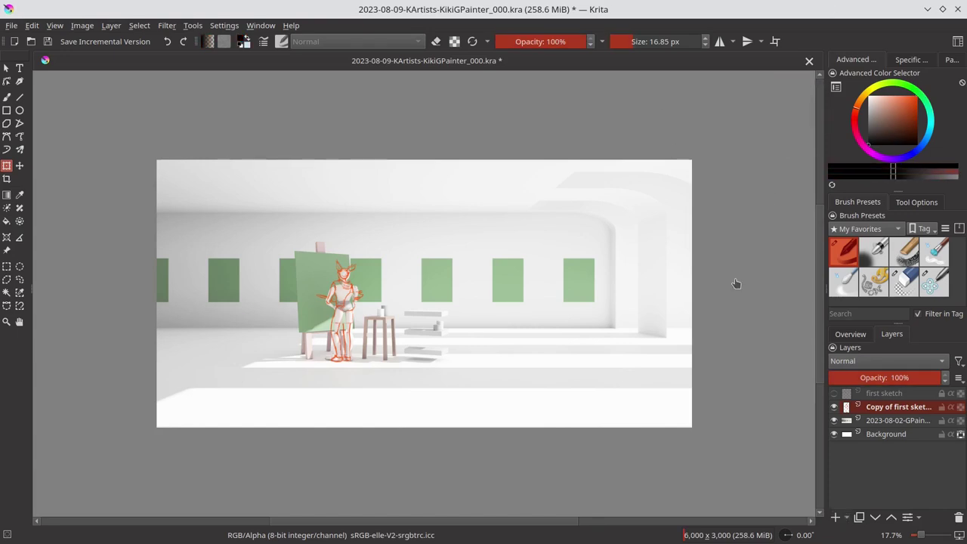
drag(874, 377, 860, 378)
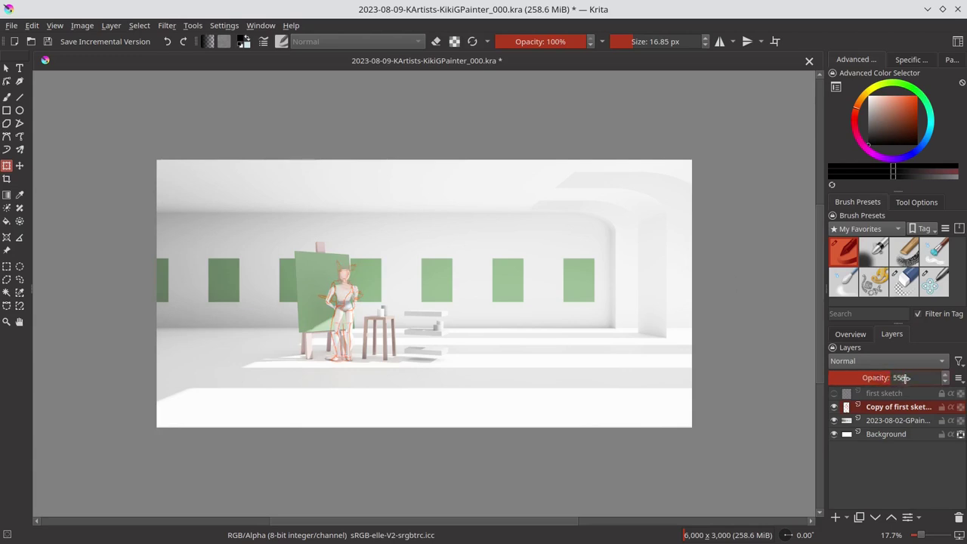
click(835, 518)
click(852, 335)
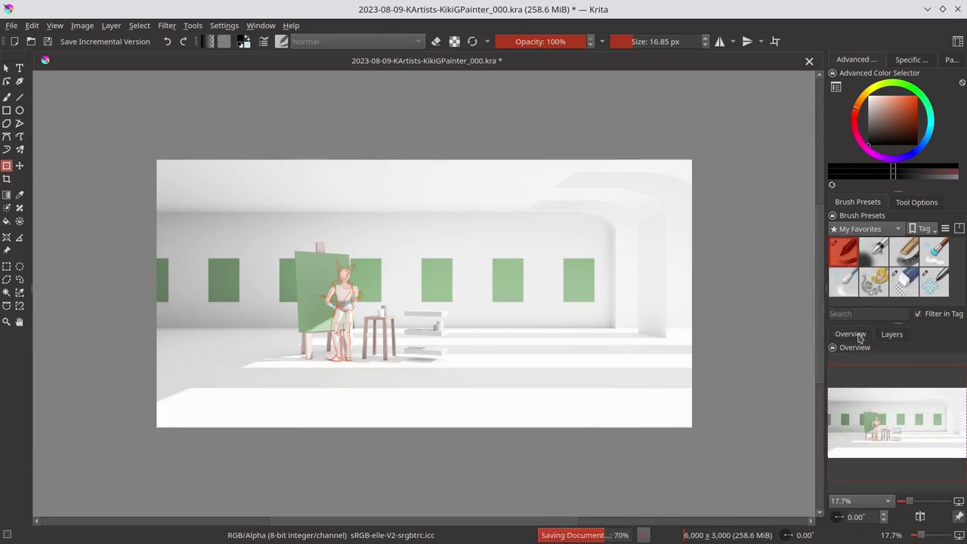
Zoom in and ink rough black strokes around the head, erasing the first attempts.
key(b)
scroll(400, 252, up, 5)
drag(361, 186, 366, 220)
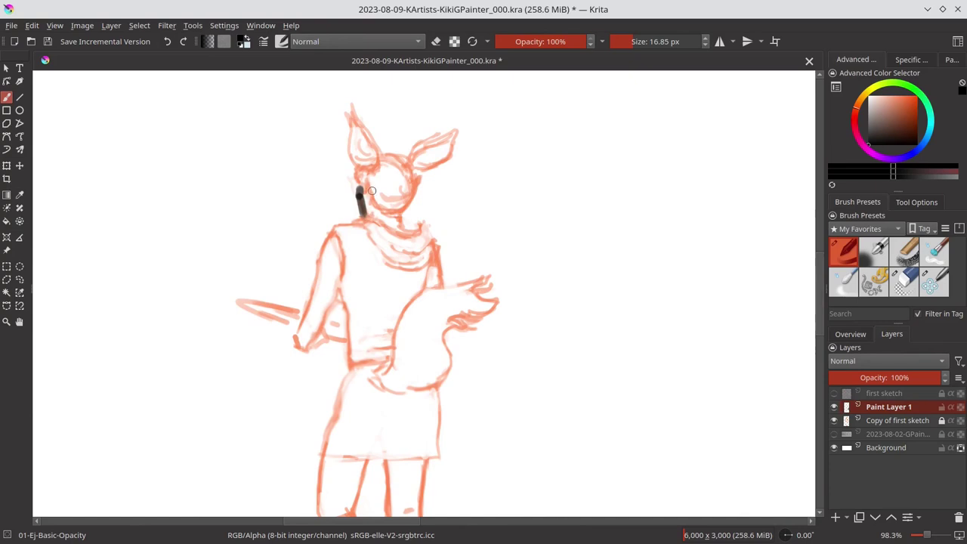
mouse_move(357, 166)
mouse_down()
mouse_move(373, 204)
mouse_move(418, 180)
mouse_up()
mouse_move(350, 137)
mouse_down()
mouse_move(355, 164)
mouse_move(368, 168)
mouse_up()
key(e)
drag(398, 197, 355, 151)
key(/)
Ink the head's jaw and chin curve, right cheek and left ear outline.
mouse_move(360, 214)
mouse_down()
mouse_move(370, 182)
mouse_move(405, 209)
mouse_up()
drag(418, 174, 401, 210)
drag(365, 172, 379, 168)
mouse_move(350, 102)
mouse_down()
mouse_move(360, 168)
mouse_move(399, 152)
mouse_move(416, 172)
mouse_up()
Ink the right ear, both collar lines and the torso's right edge, undoing an overshooting arm stroke, and save.
mouse_move(400, 210)
mouse_down()
mouse_move(404, 233)
mouse_move(423, 235)
mouse_move(415, 260)
mouse_up()
mouse_move(367, 225)
mouse_down()
mouse_move(432, 250)
mouse_move(425, 290)
mouse_up()
drag(439, 241, 443, 290)
mouse_move(354, 224)
mouse_down()
mouse_move(327, 240)
mouse_move(296, 345)
mouse_up()
key(ctrl+z)
key(ctrl+s)
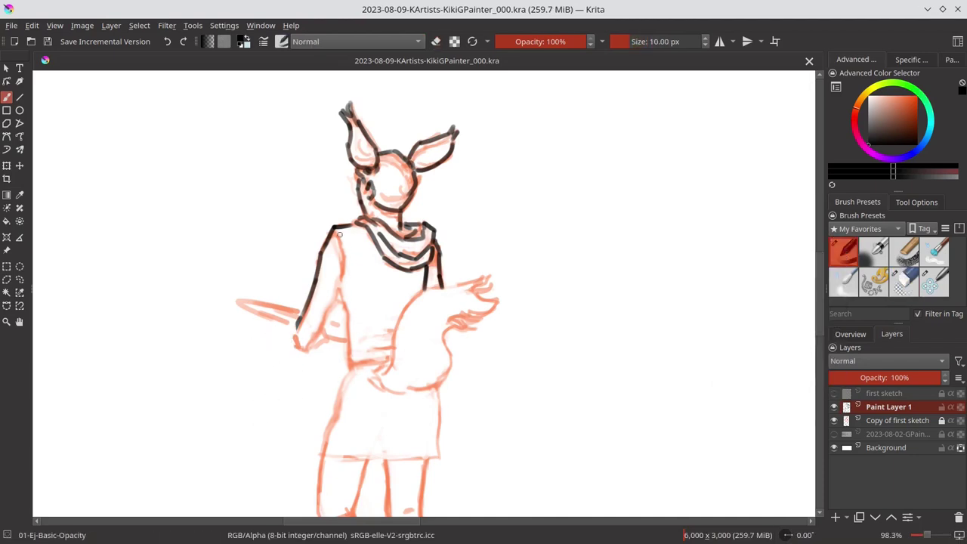
Ink the inner shoulder, arms, hand and sword line, rotating the view for the sword stroke.
mouse_move(341, 230)
mouse_down()
mouse_move(349, 274)
mouse_move(322, 325)
mouse_up()
drag(300, 325, 322, 342)
key(4)
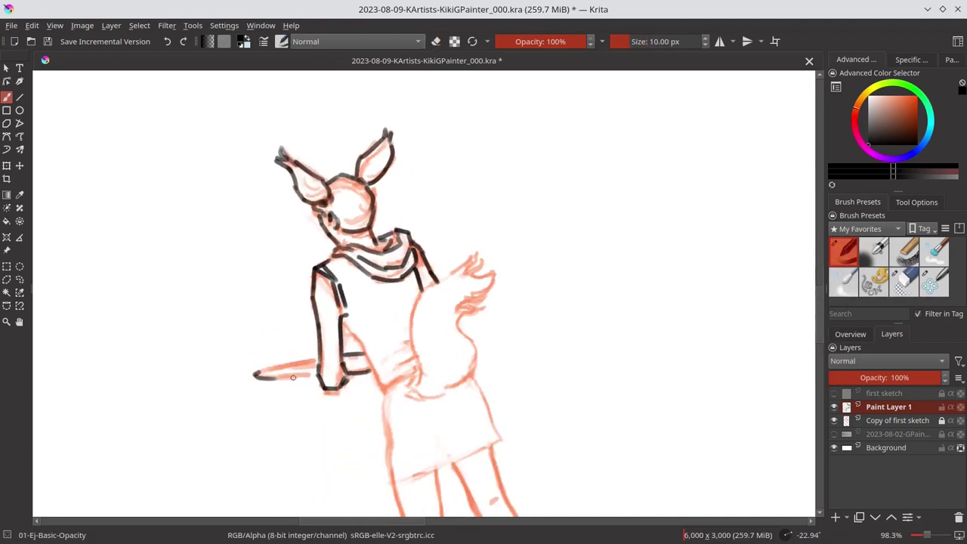
drag(261, 364, 322, 380)
key(5)
mouse_move(340, 286)
mouse_down()
mouse_move(349, 365)
mouse_move(391, 349)
mouse_up()
mouse_move(412, 301)
mouse_down()
mouse_move(428, 290)
mouse_move(495, 302)
mouse_move(442, 324)
mouse_move(445, 334)
mouse_move(371, 373)
mouse_move(391, 369)
mouse_up()
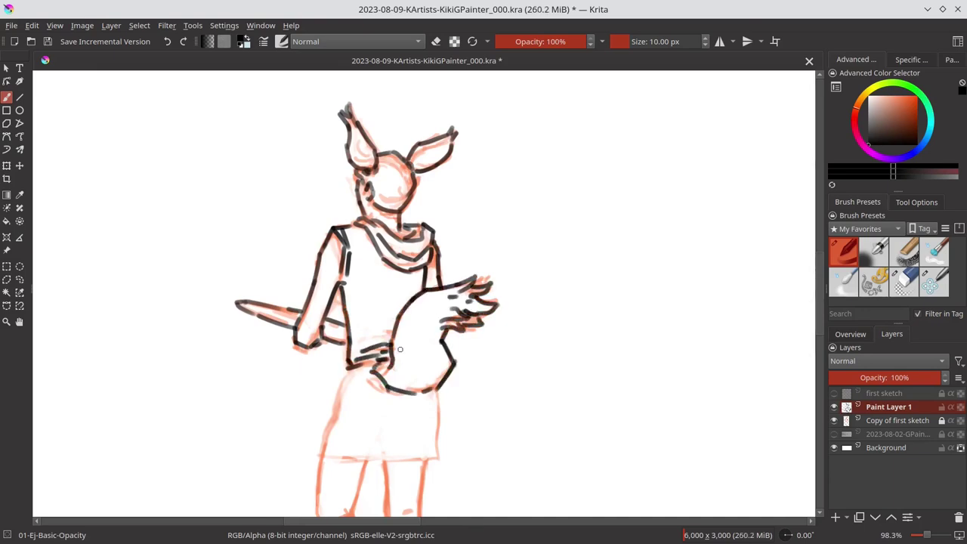
Erase stray finger strokes at the tail tip, ink the skirt edges and hem, and save.
key(e)
mouse_move(473, 296)
mouse_down()
mouse_move(441, 325)
mouse_move(483, 313)
mouse_move(464, 322)
mouse_up()
key(e)
mouse_move(349, 372)
mouse_down()
mouse_move(324, 455)
mouse_move(446, 456)
mouse_up()
drag(440, 387, 446, 458)
key(ctrl+z)
key(ctrl+s)
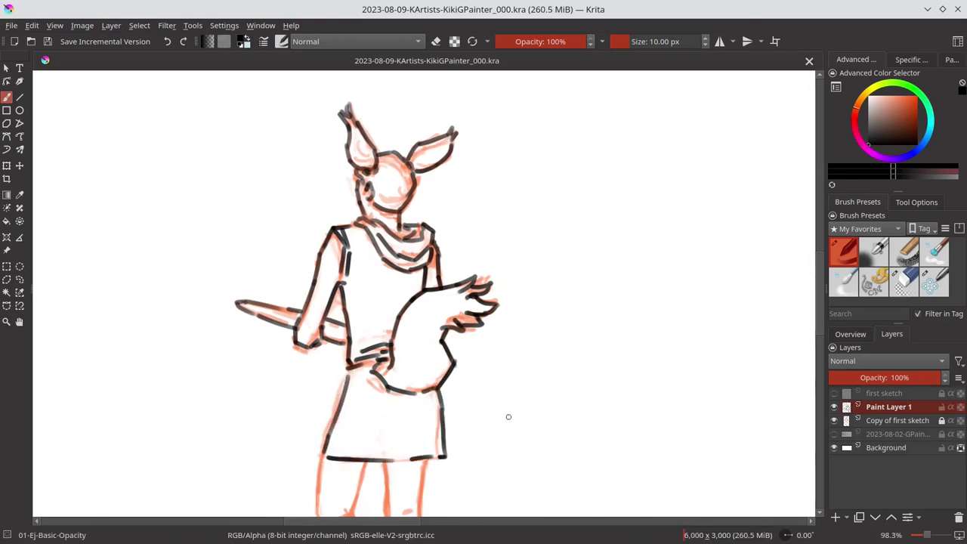
Ink the left leg's outer and inner edges and outline the left shoe.
scroll(559, 350, down, 2)
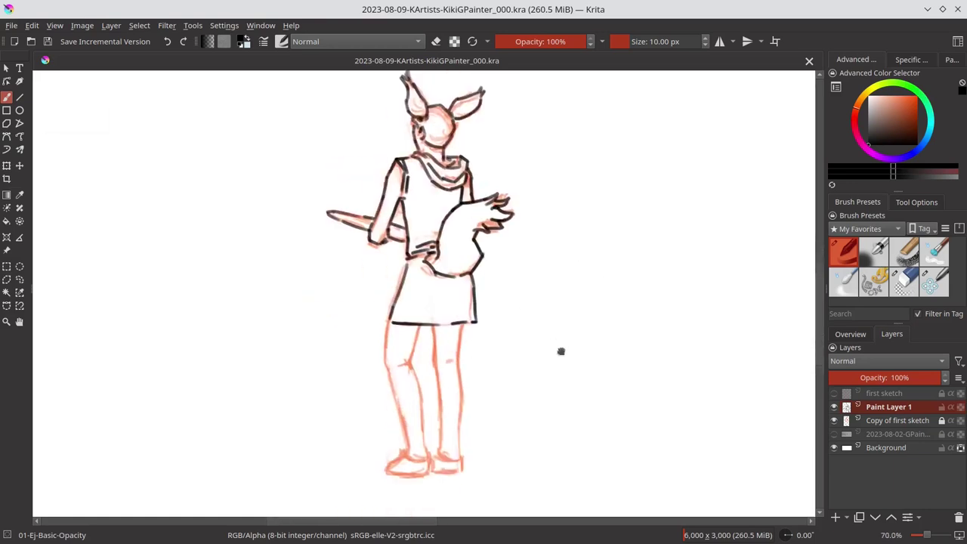
scroll(454, 341, up, 2)
scroll(453, 341, down, 3)
drag(387, 415, 401, 467)
mouse_move(414, 334)
mouse_down()
mouse_move(391, 374)
mouse_move(419, 466)
mouse_up()
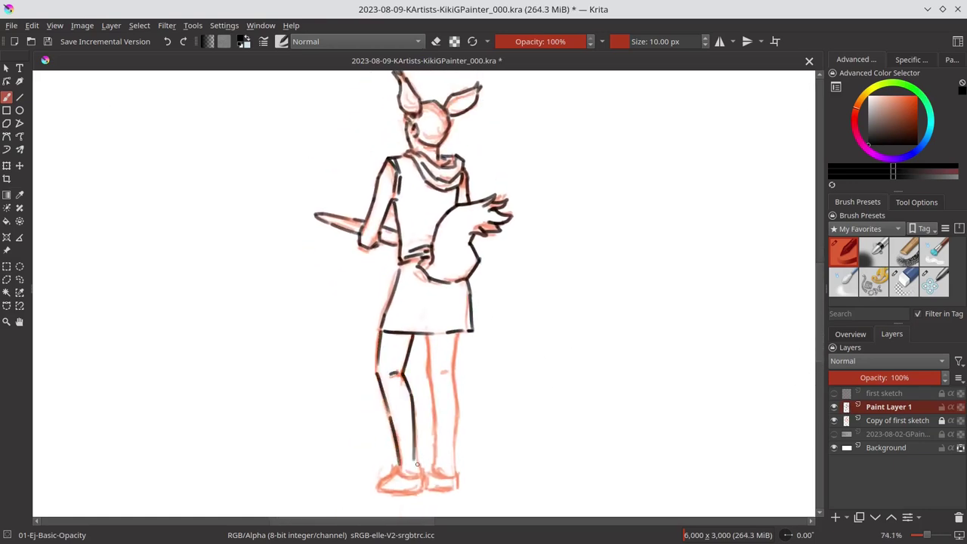
key(ctrl+z)
drag(409, 398, 426, 491)
mouse_move(399, 464)
mouse_down()
mouse_move(378, 491)
mouse_move(428, 492)
mouse_up()
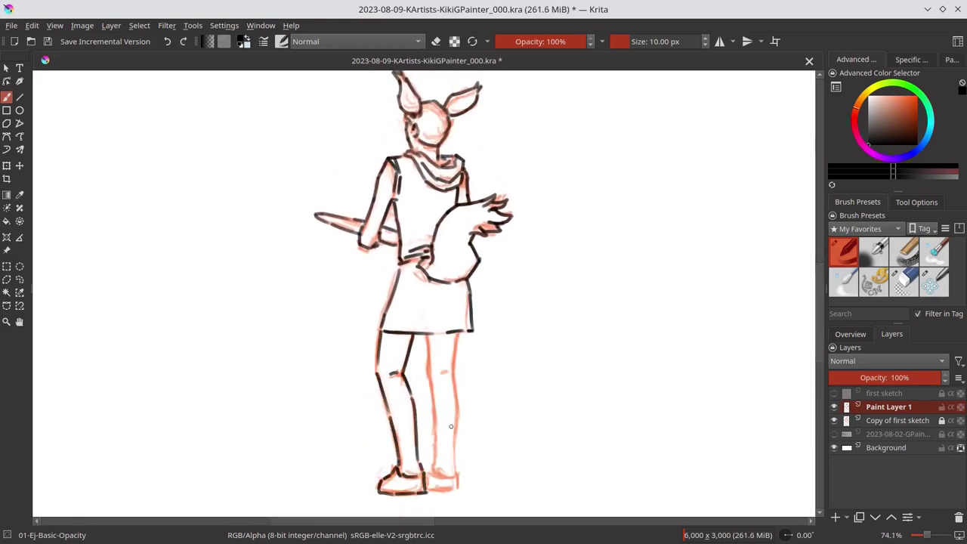
Ink the right leg's inner edge, redrawing a misplaced stroke, and hide the orange sketch.
drag(462, 351, 463, 461)
drag(441, 370, 442, 383)
key(ctrl+z)
mouse_move(434, 335)
mouse_down()
mouse_move(445, 468)
mouse_move(463, 476)
mouse_move(440, 475)
mouse_move(432, 491)
mouse_move(470, 492)
mouse_up()
key(h)
key(e)
key(e)
key(e)
key(e)
key(e)
key(e)
key(e)
key(e)
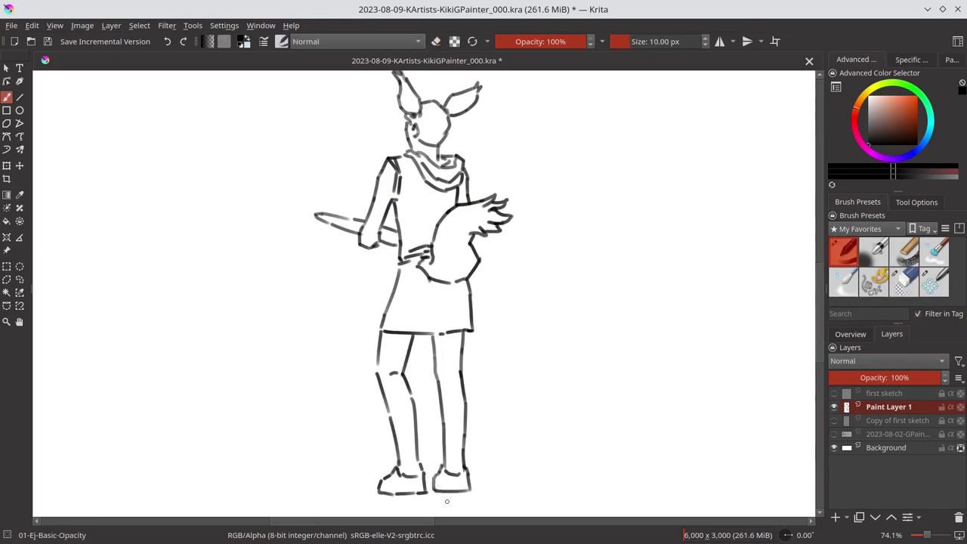
Show the gallery render and trace the green canvas's top and right edges and the pink block.
key(2)
click(834, 434)
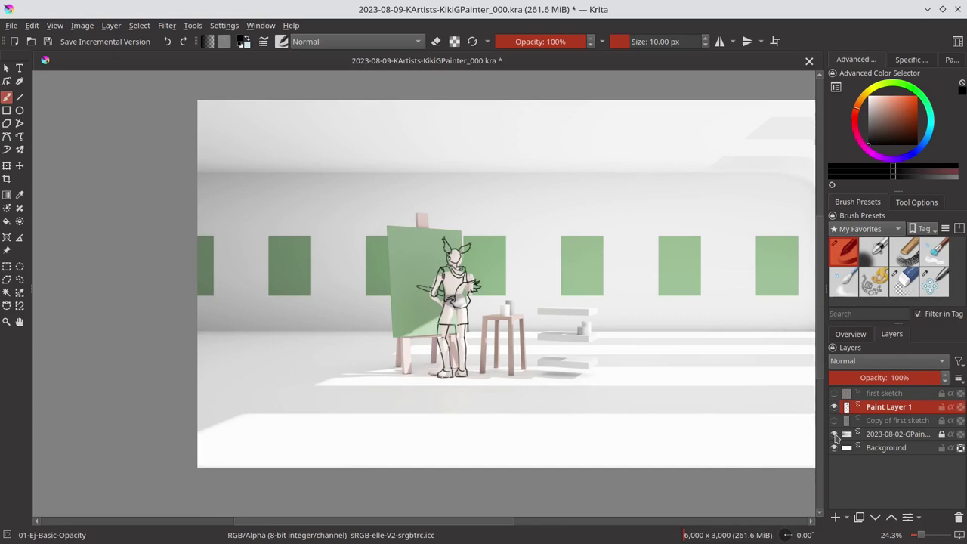
scroll(453, 302, up, 5)
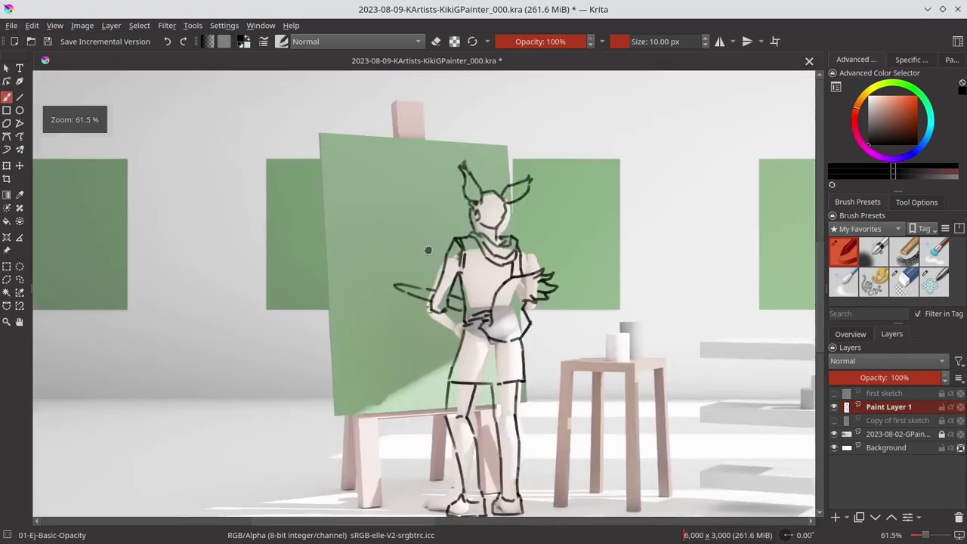
mouse_move(240, 169)
mouse_down()
mouse_move(478, 186)
mouse_move(522, 242)
mouse_up()
drag(528, 278, 529, 325)
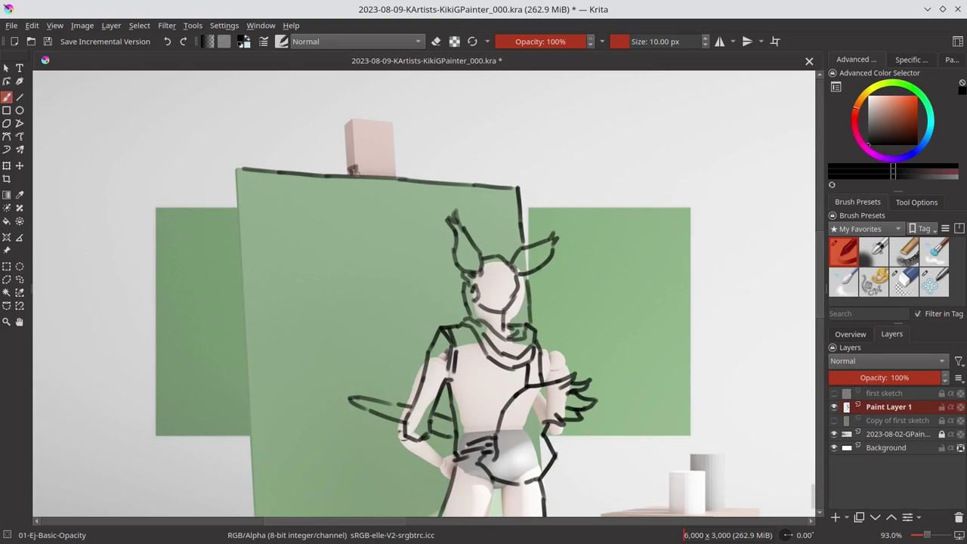
mouse_move(346, 165)
mouse_down()
mouse_move(412, 176)
mouse_move(380, 162)
mouse_move(393, 120)
mouse_move(392, 168)
mouse_up()
drag(352, 120, 354, 137)
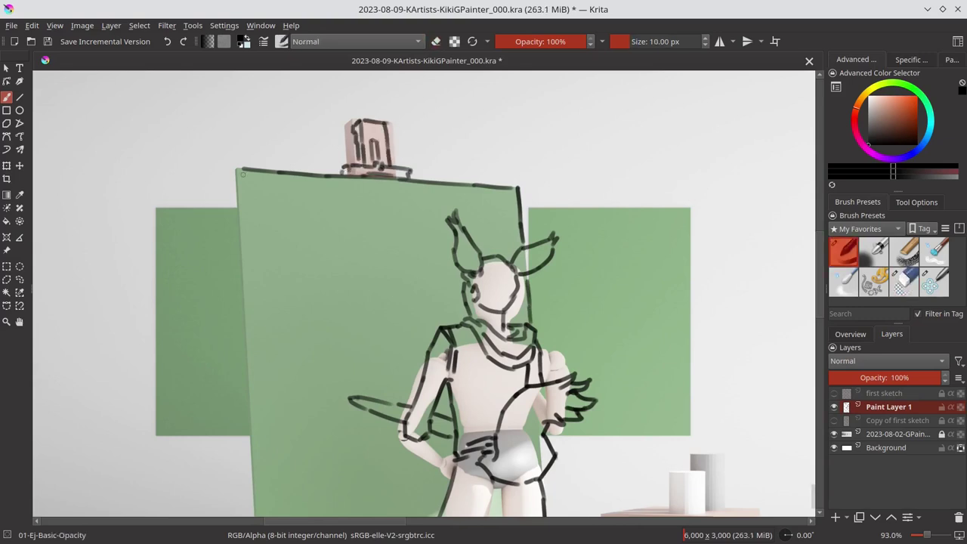
Trace the green canvas's left edge and ink the easel crossbar and lower lines.
scroll(242, 174, down, 1)
drag(266, 80, 289, 481)
mouse_move(263, 82)
mouse_down()
mouse_move(289, 477)
mouse_move(396, 483)
mouse_up()
drag(340, 472, 444, 466)
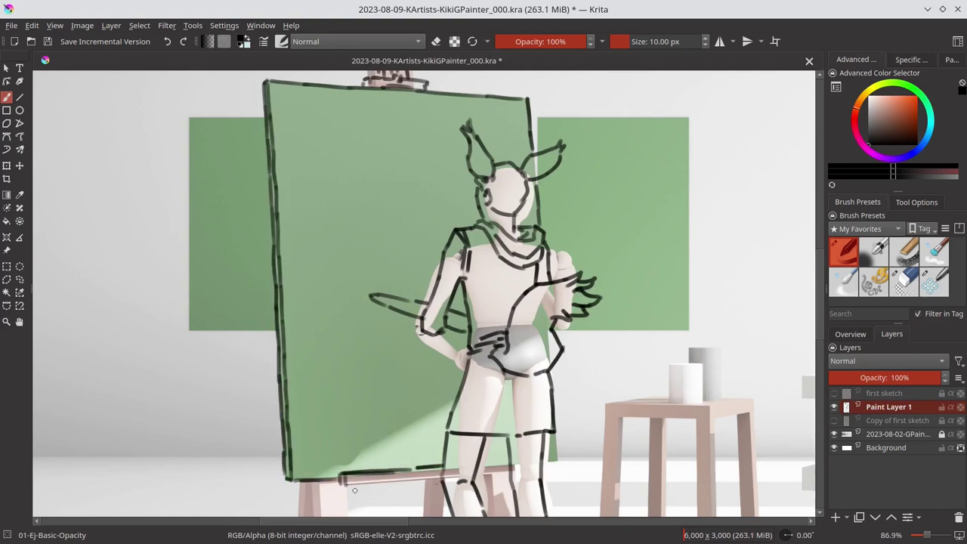
drag(342, 488, 444, 482)
drag(500, 467, 480, 487)
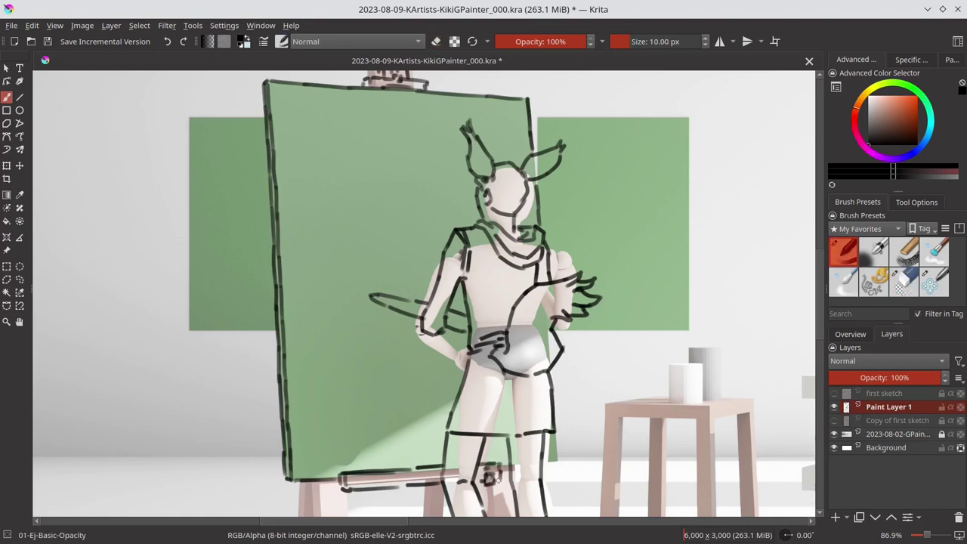
drag(358, 493, 405, 487)
Outline the painter's right side, check the line art with the reference hidden, and save.
drag(556, 368, 560, 461)
click(834, 434)
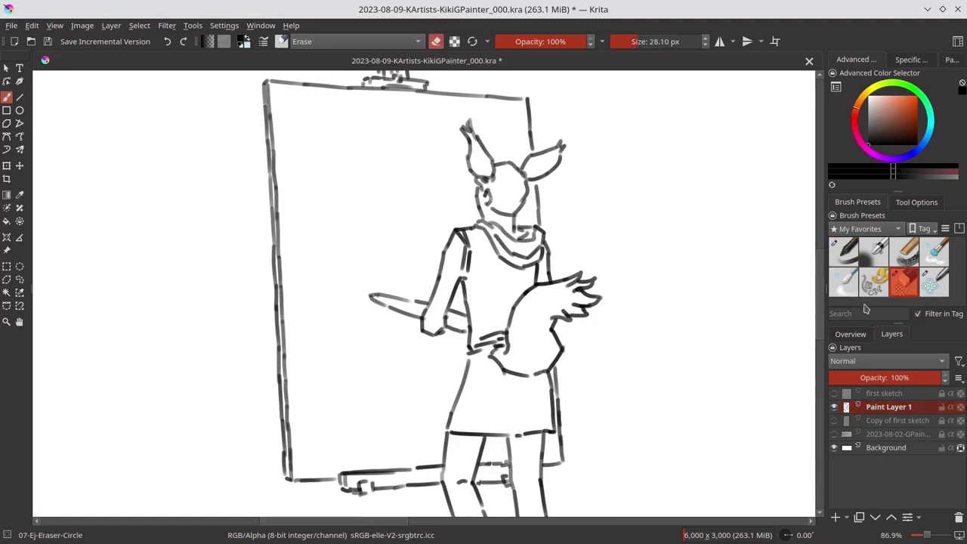
scroll(616, 434, down, 3)
click(834, 434)
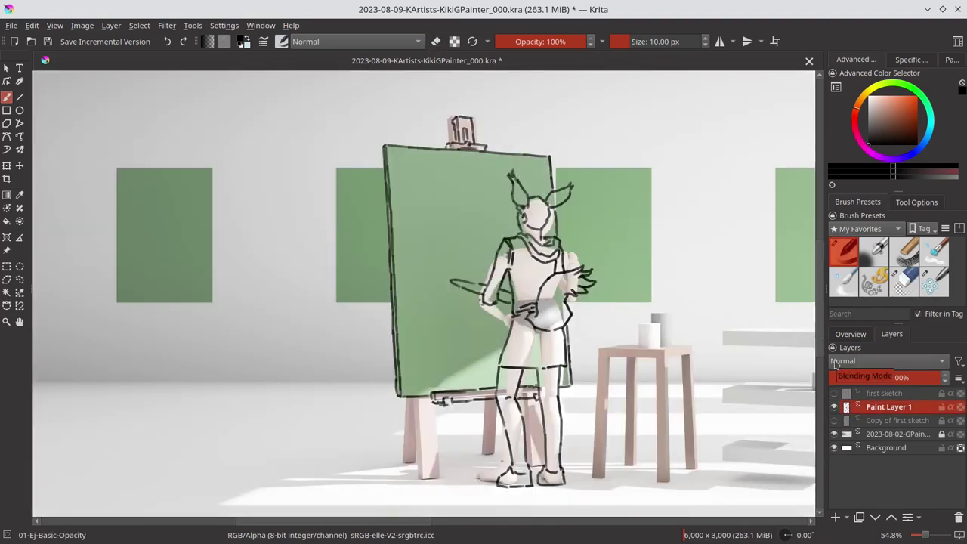
key(ctrl+s)
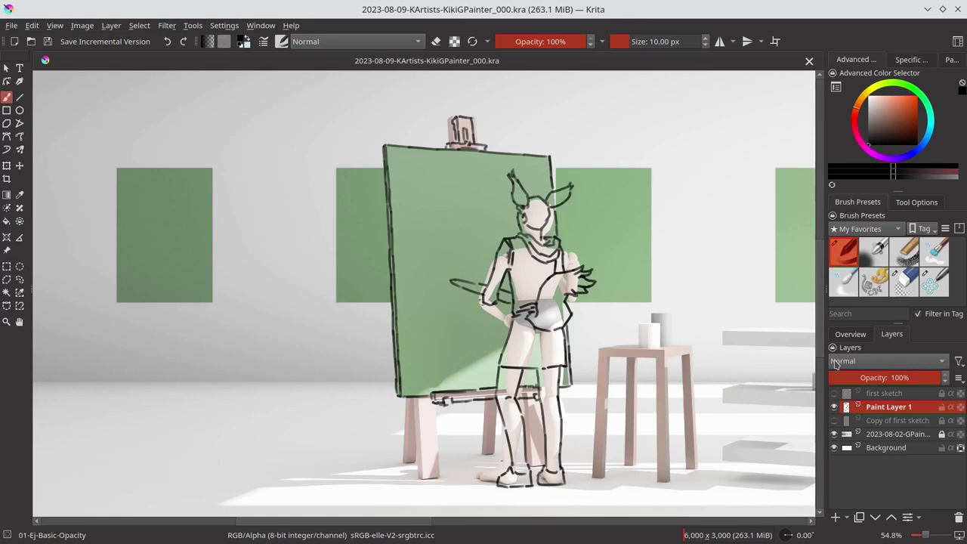
Outline the easel's left and back legs and the painter's lower leg, then zoom out.
scroll(410, 384, up, 2)
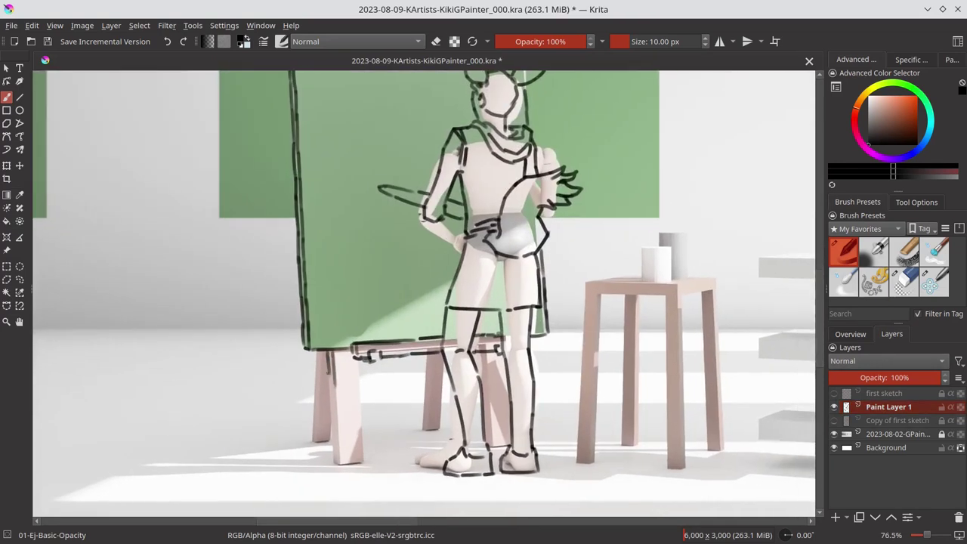
mouse_move(331, 371)
mouse_down()
mouse_move(334, 450)
mouse_move(359, 404)
mouse_move(361, 448)
mouse_up()
drag(364, 452, 340, 455)
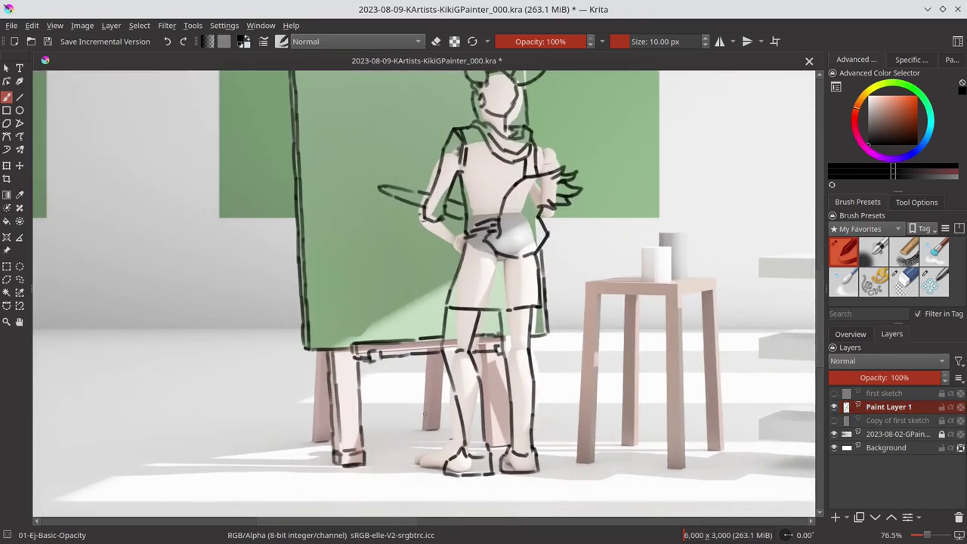
drag(479, 355, 481, 380)
drag(487, 352, 490, 416)
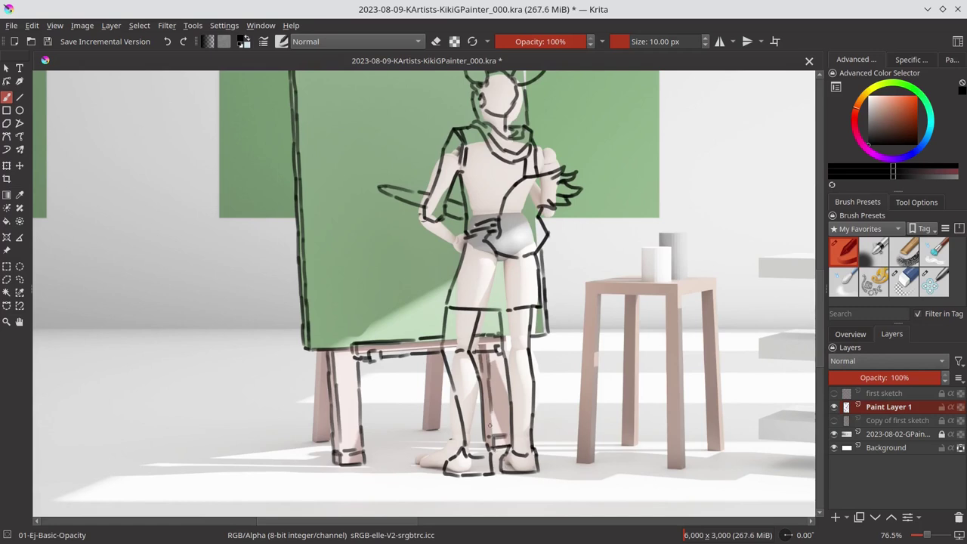
drag(317, 352, 317, 434)
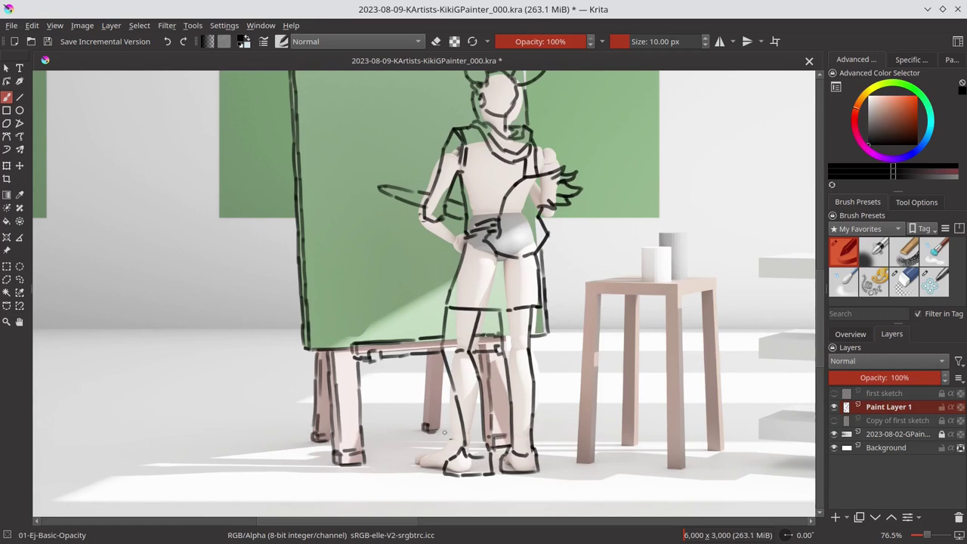
mouse_move(425, 358)
mouse_down()
mouse_move(430, 420)
mouse_move(444, 422)
mouse_up()
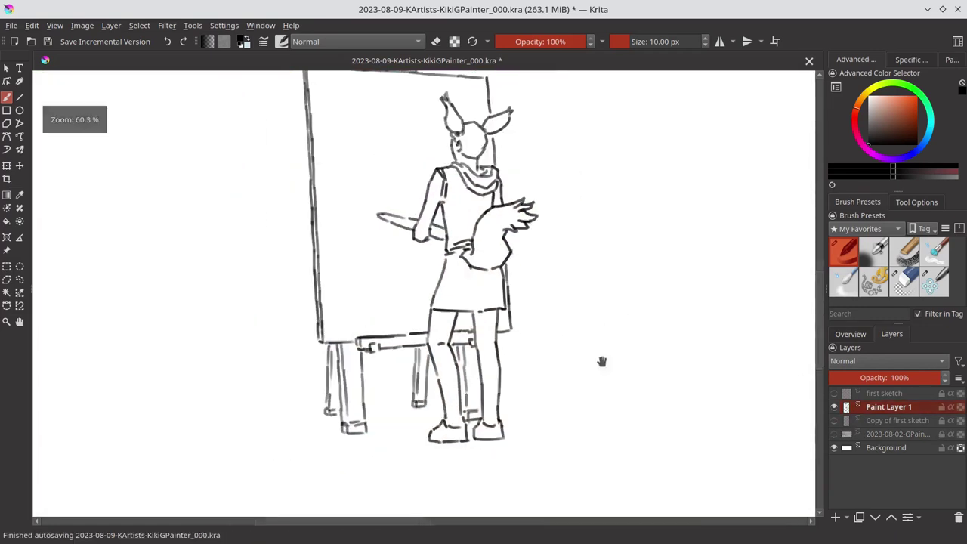
key(minus)
key(minus)
key(minus)
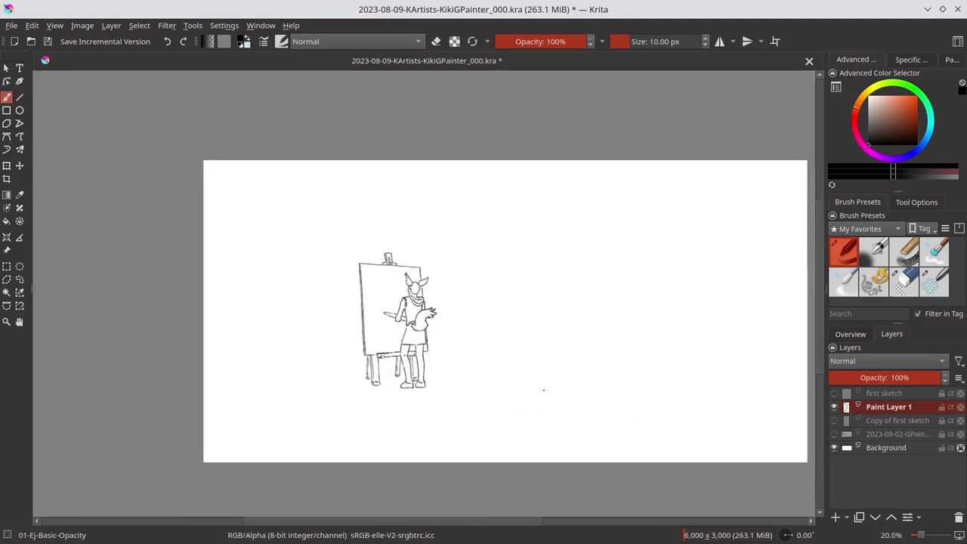
Show the reference render again, save, and ink the stool's top edge.
click(835, 434)
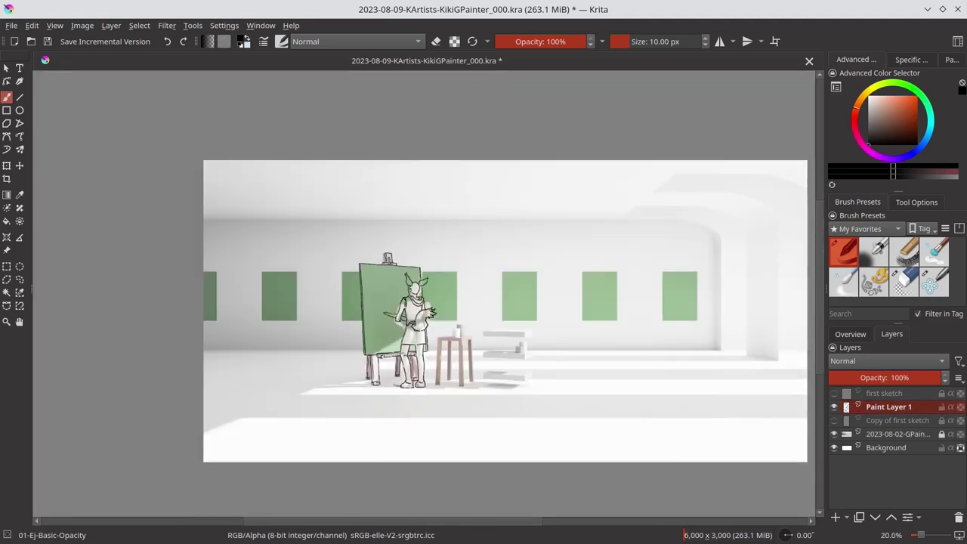
click(49, 42)
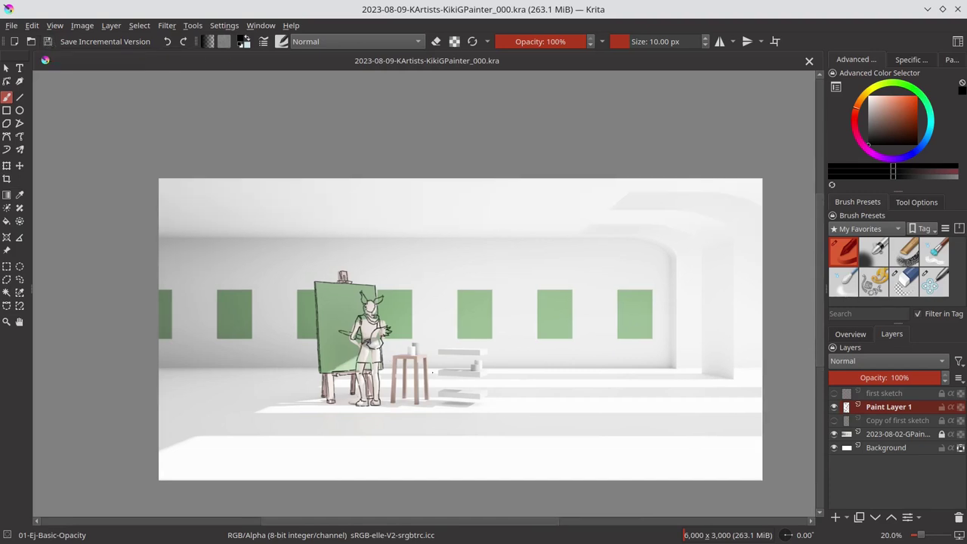
scroll(483, 389, up, 5)
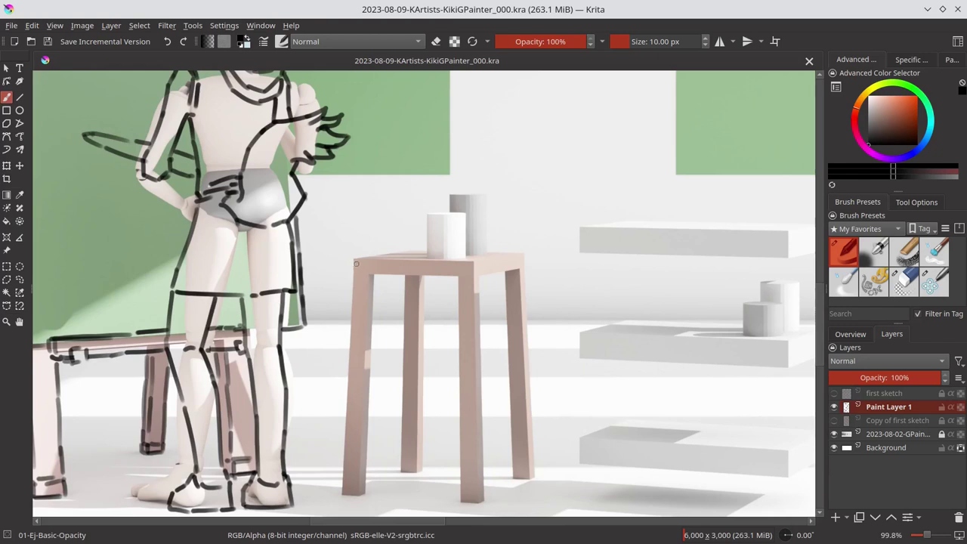
drag(356, 264, 411, 254)
drag(347, 257, 527, 257)
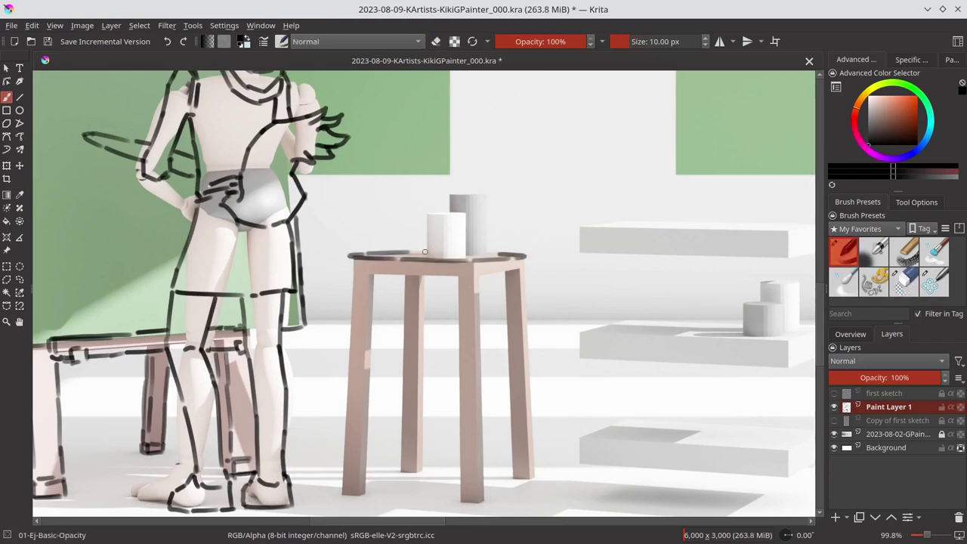
Outline the cup and pot of brushes on the stool and the underside of its top.
drag(429, 218, 469, 256)
drag(427, 221, 429, 257)
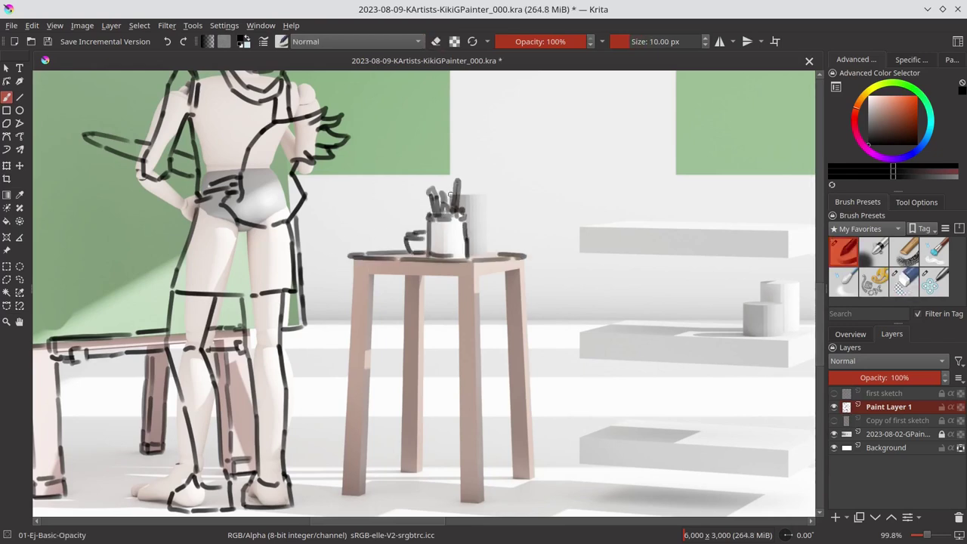
drag(462, 198, 484, 254)
drag(473, 193, 481, 178)
mouse_move(344, 259)
mouse_down()
mouse_move(451, 275)
mouse_move(526, 258)
mouse_move(533, 456)
mouse_up()
Outline the stool's right, middle, front and front-left legs down to their feet.
drag(506, 310, 518, 463)
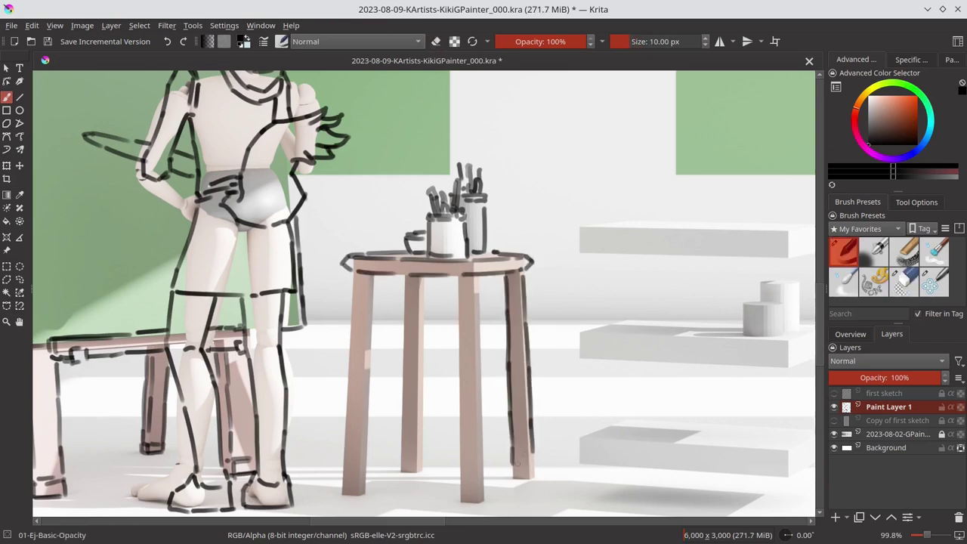
mouse_move(402, 276)
mouse_down()
mouse_move(401, 463)
mouse_move(422, 459)
mouse_up()
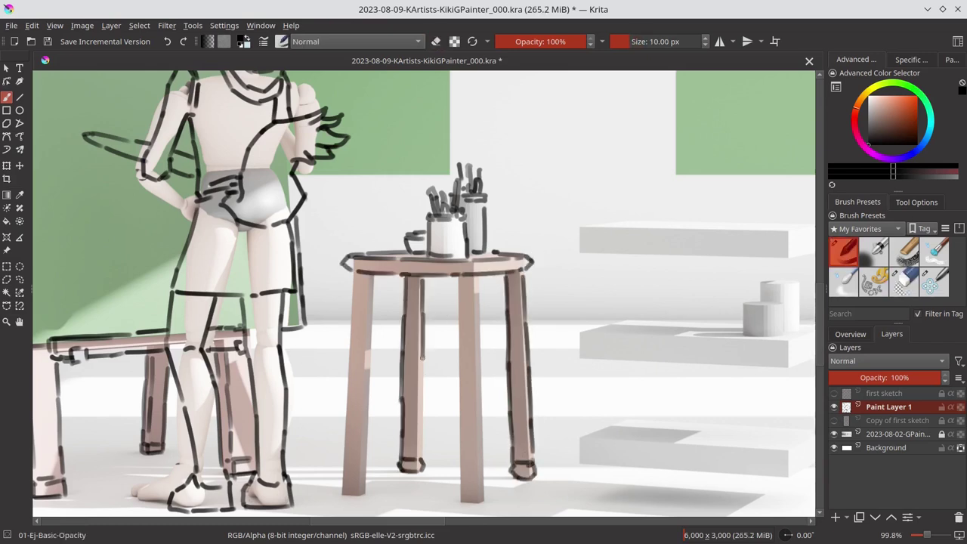
drag(460, 275, 460, 306)
drag(466, 355, 462, 486)
drag(476, 275, 482, 440)
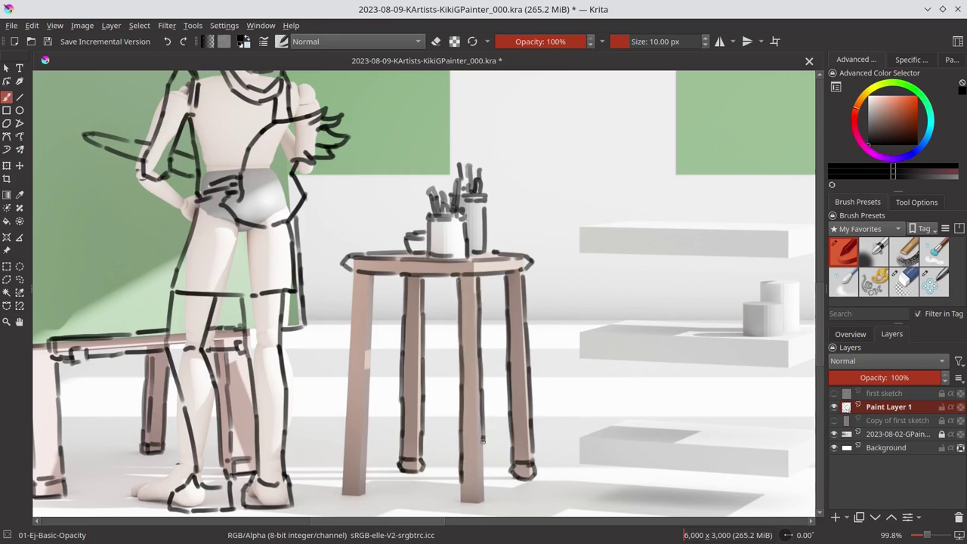
drag(353, 301, 343, 470)
drag(373, 275, 361, 491)
Draw the crossbar between the stool legs, switch to Eraser-Circle, check without the reference, and save.
drag(369, 432, 458, 437)
drag(361, 423, 469, 421)
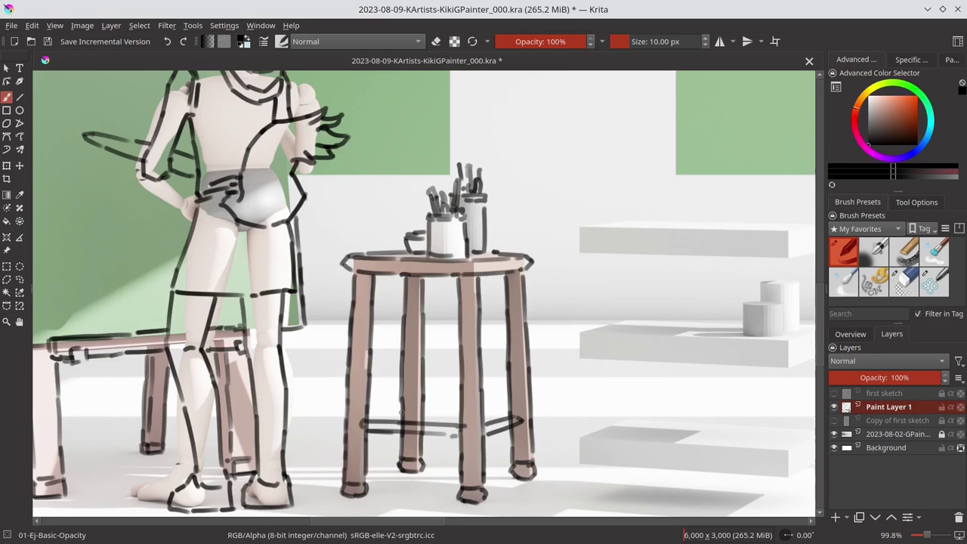
key(slash)
key(slash)
click(904, 282)
click(835, 434)
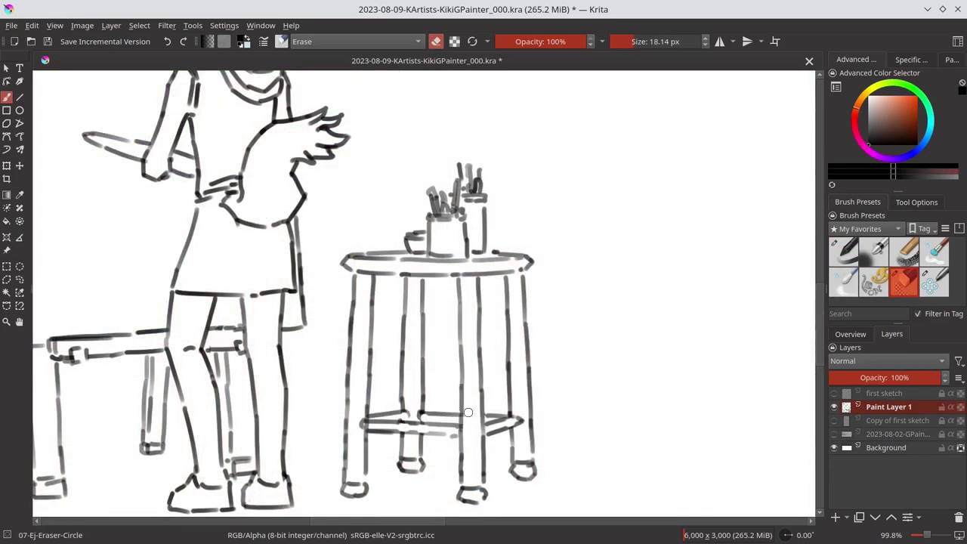
key(slash)
key(slash)
scroll(516, 371, down, 3)
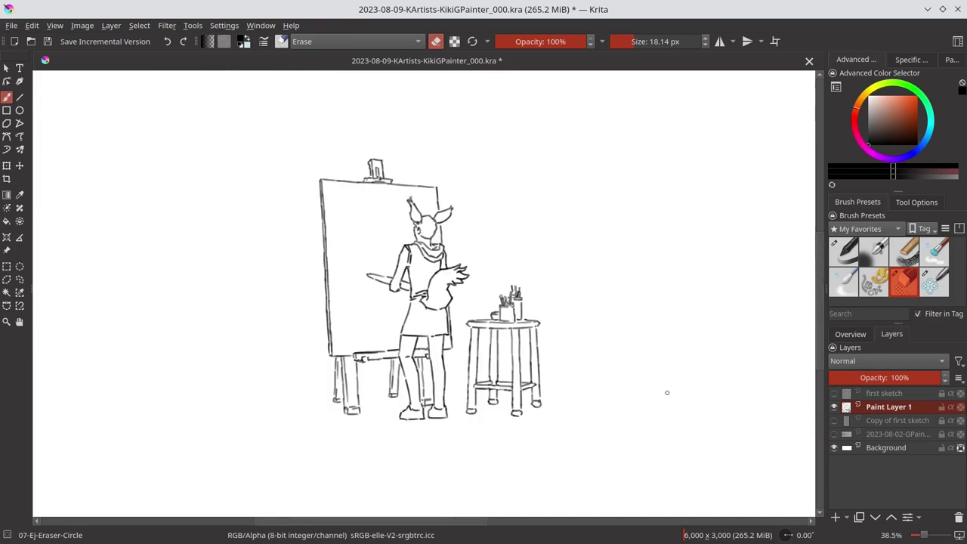
click(835, 434)
key(ctrl+s)
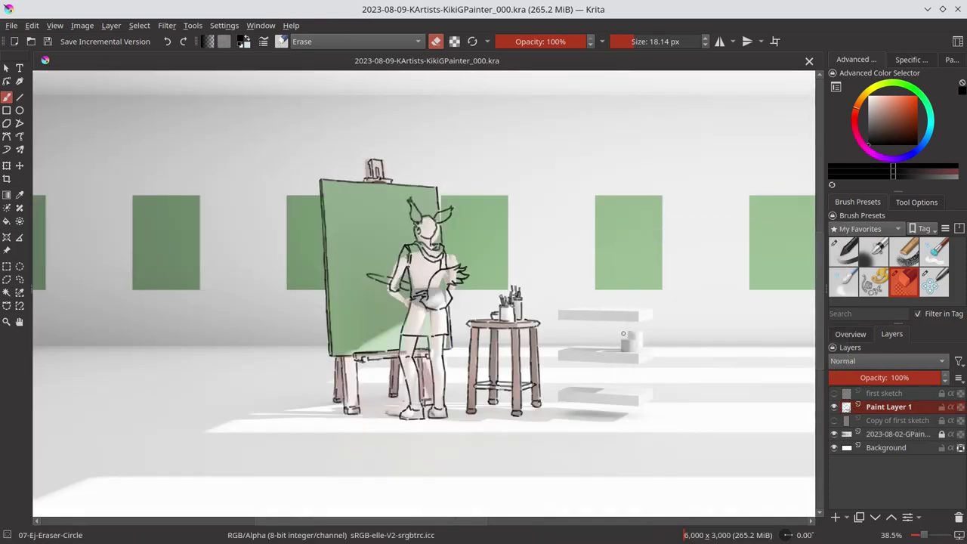
Draw the cabinet unit's top, left and lower edges beside the stool.
scroll(623, 334, up, 2)
scroll(624, 333, up, 2)
key(slash)
mouse_move(400, 294)
mouse_down()
mouse_move(400, 281)
mouse_move(517, 296)
mouse_up()
key(ctrl+z)
drag(393, 300, 537, 303)
mouse_move(392, 300)
mouse_down()
mouse_move(392, 332)
mouse_move(537, 366)
mouse_up()
drag(537, 317, 537, 327)
Trace the top shelf with a small box on it and erase stray lines around it.
drag(401, 296, 551, 281)
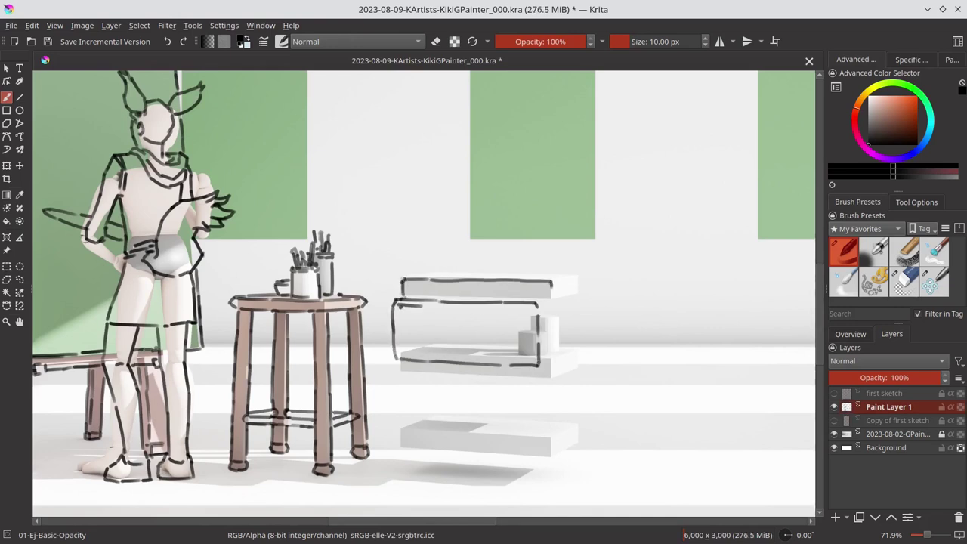
drag(443, 277, 479, 275)
drag(405, 294, 547, 296)
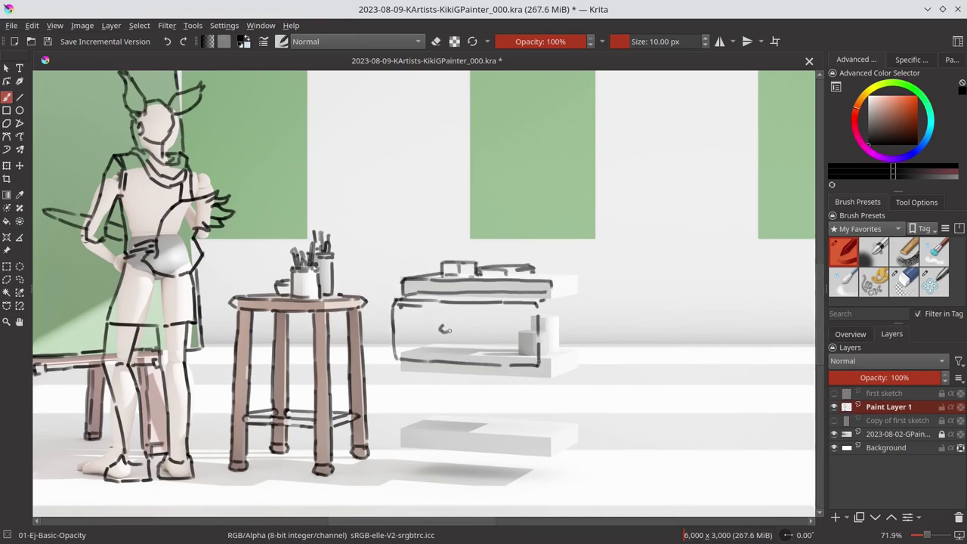
key(e)
mouse_move(549, 339)
mouse_down()
mouse_move(545, 293)
mouse_move(536, 366)
mouse_up()
drag(395, 301, 395, 359)
drag(442, 330, 483, 333)
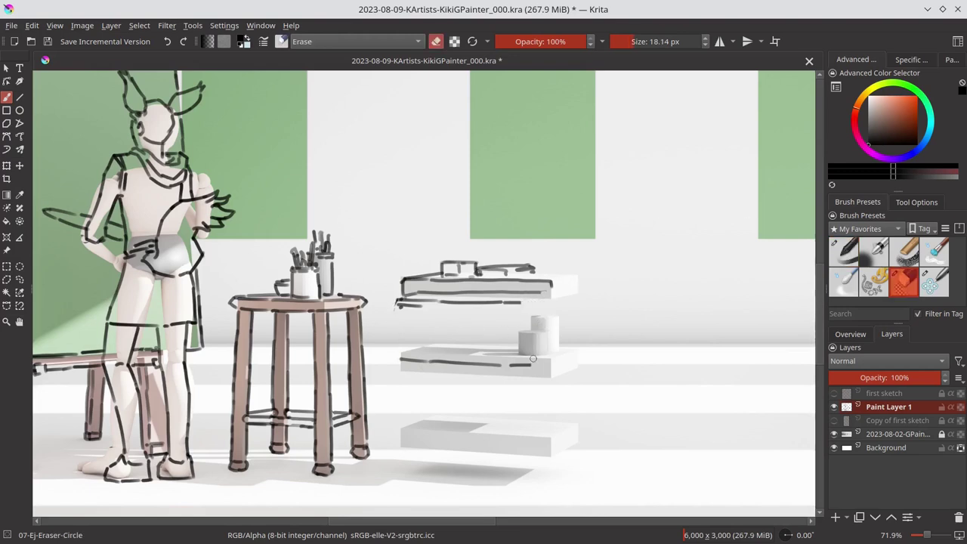
key(slash)
Redraw the cabinet's outline edges and clean up and darken its inner lines.
mouse_move(550, 285)
mouse_down()
mouse_move(551, 440)
mouse_move(541, 395)
mouse_up()
key(slash)
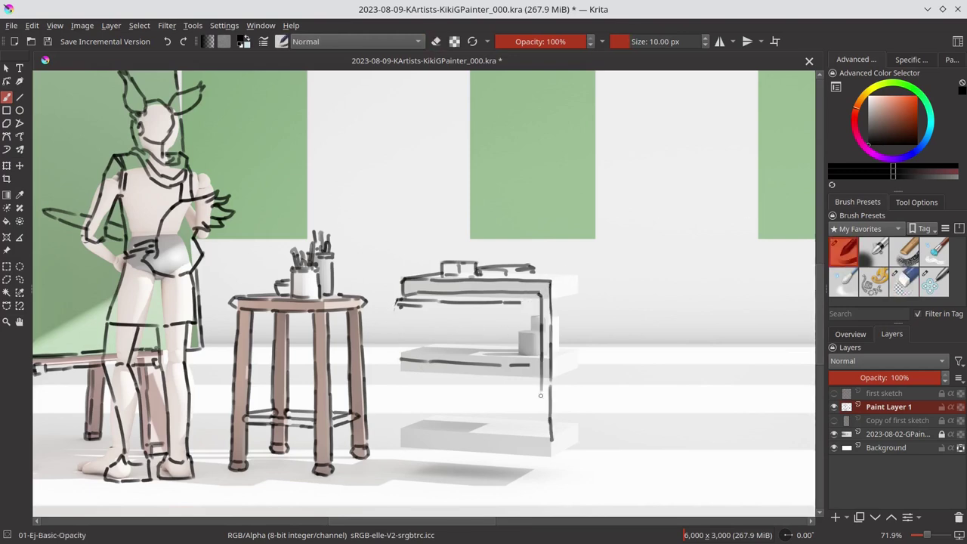
drag(578, 318, 552, 458)
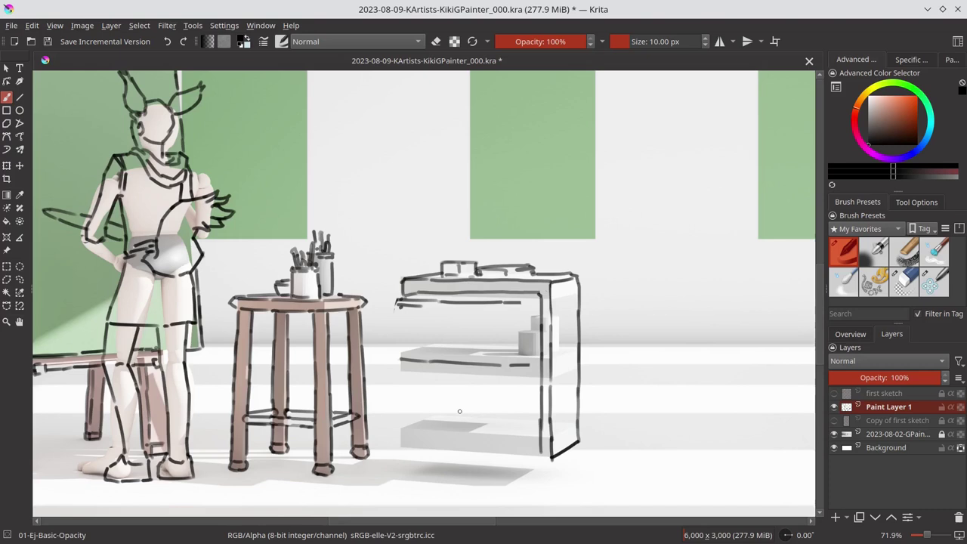
drag(382, 360, 435, 363)
drag(518, 304, 519, 361)
drag(382, 300, 381, 355)
key(slash)
mouse_move(427, 306)
mouse_down()
mouse_move(514, 310)
mouse_move(522, 336)
mouse_up()
key(slash)
drag(537, 312, 537, 334)
key(slash)
key(slash)
drag(446, 330, 422, 335)
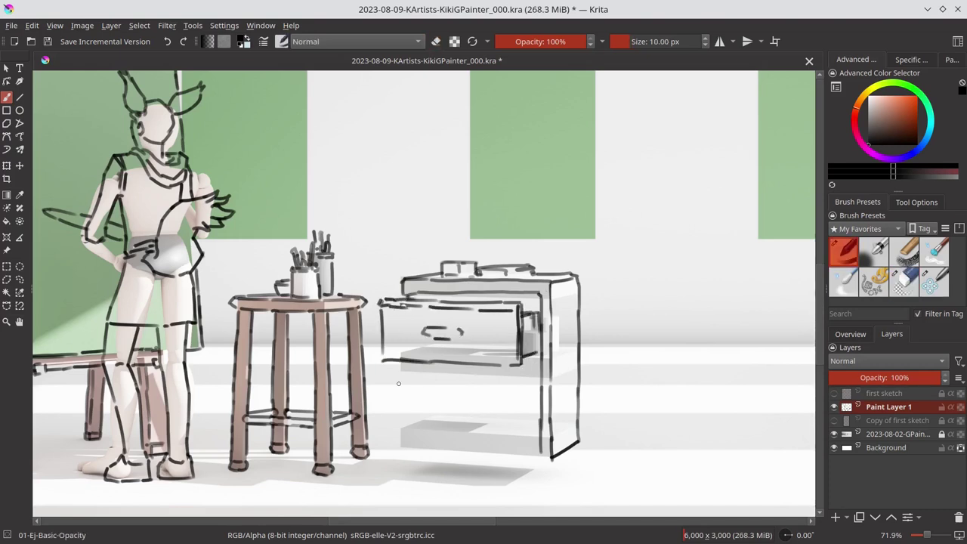
Add the cabinet's bottom edge, inner shelf lines, drawer divider and drawer handle.
mouse_move(403, 449)
mouse_down()
mouse_move(550, 458)
mouse_move(470, 444)
mouse_up()
drag(478, 445, 539, 450)
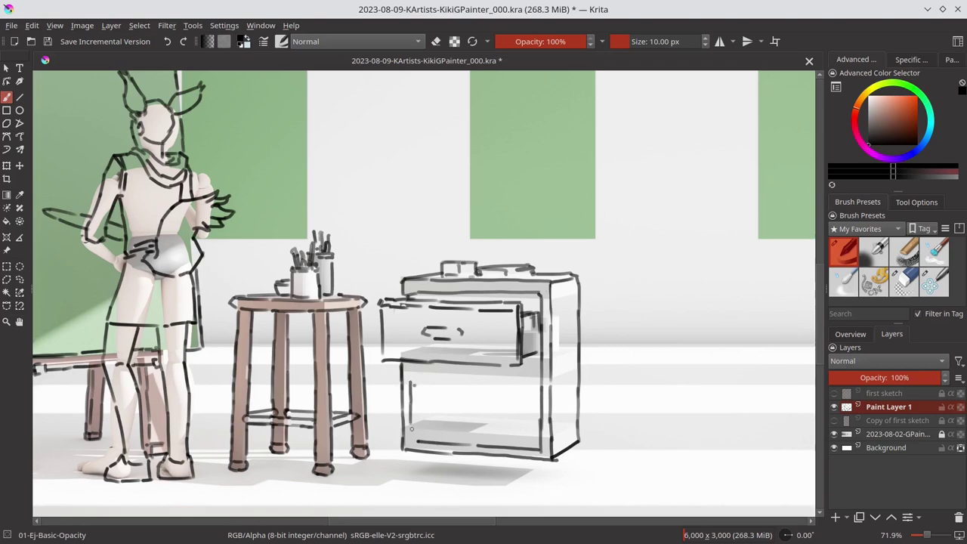
drag(412, 429, 413, 441)
drag(412, 378, 543, 381)
drag(456, 406, 487, 412)
drag(413, 384, 538, 390)
Erase stray drawer lines and draw two small feet under the cabinet.
key(slash)
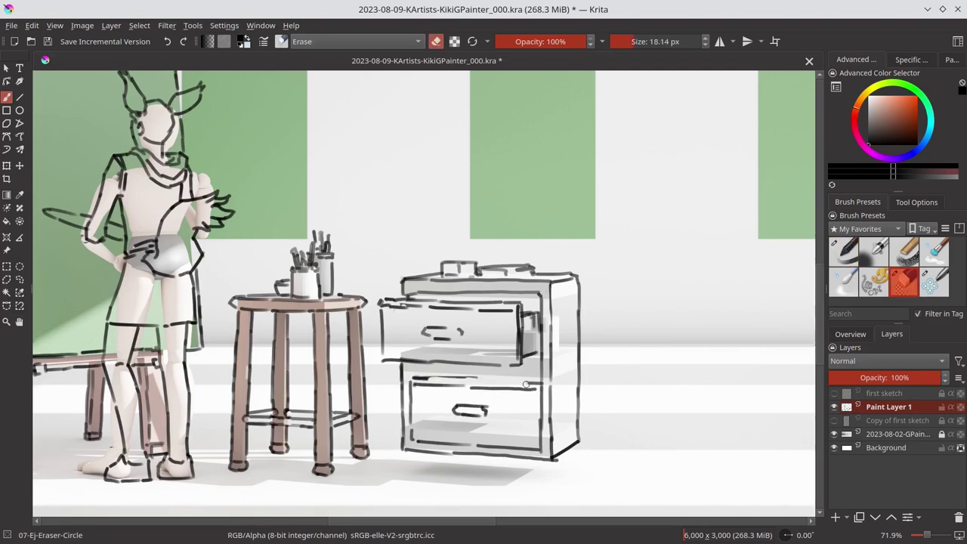
key(slash)
drag(477, 382, 547, 387)
key(slash)
key(slash)
drag(413, 453, 429, 455)
drag(531, 461, 537, 470)
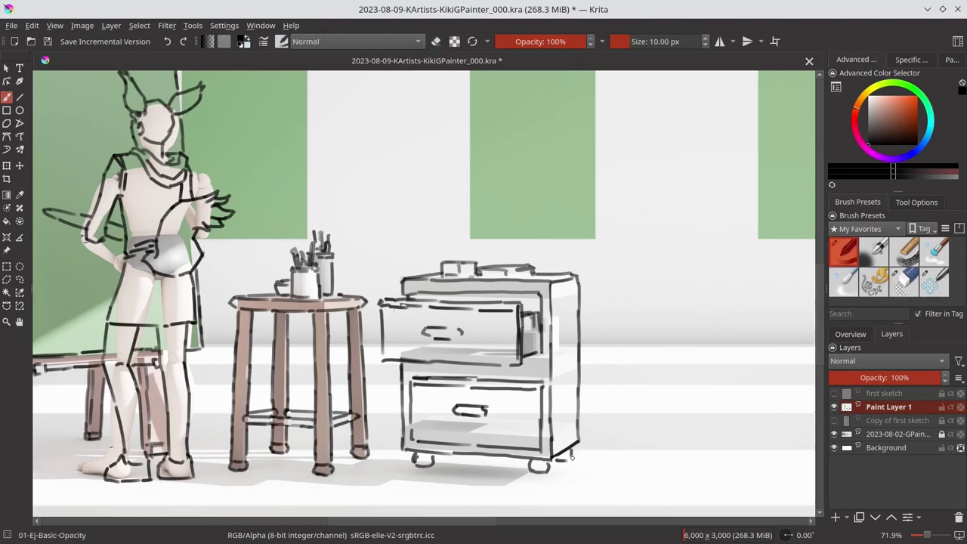
scroll(681, 377, right, 3)
Show the 3D reference render again and reset the canvas rotation.
scroll(579, 416, down, 8)
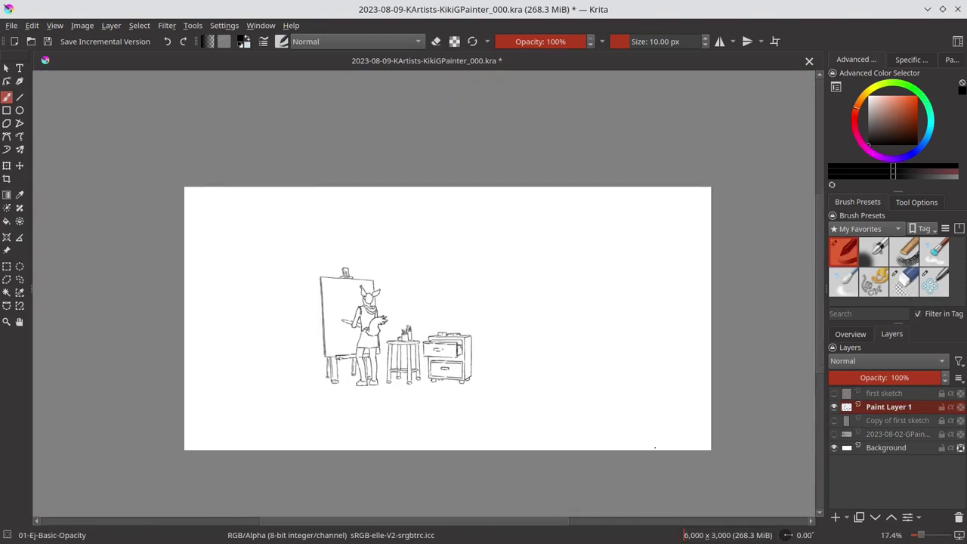
click(834, 434)
scroll(627, 346, up, 5)
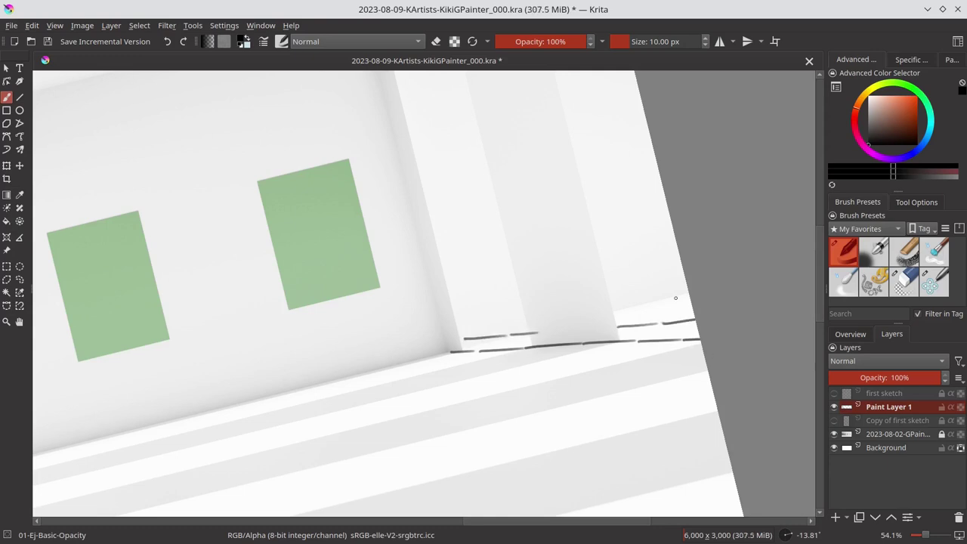
key(5)
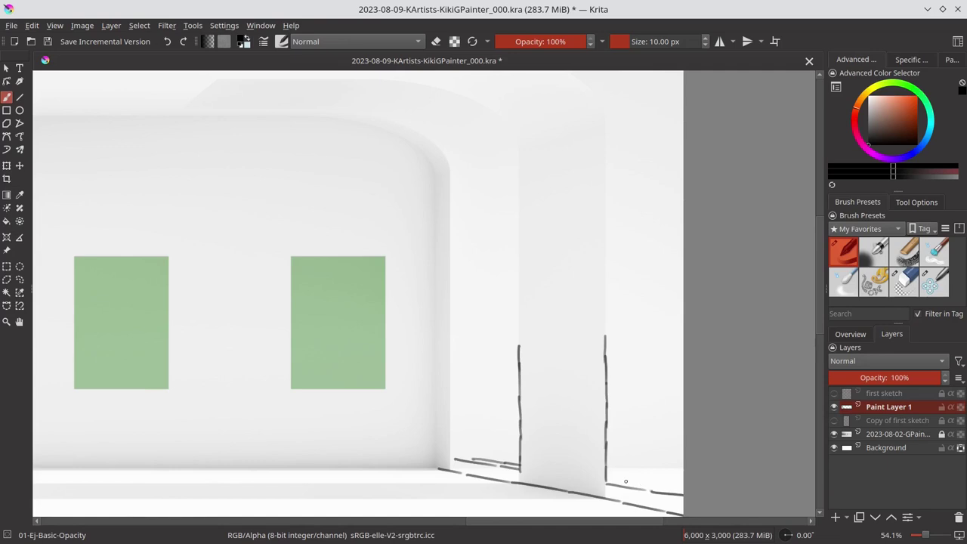
scroll(482, 425, down, 1)
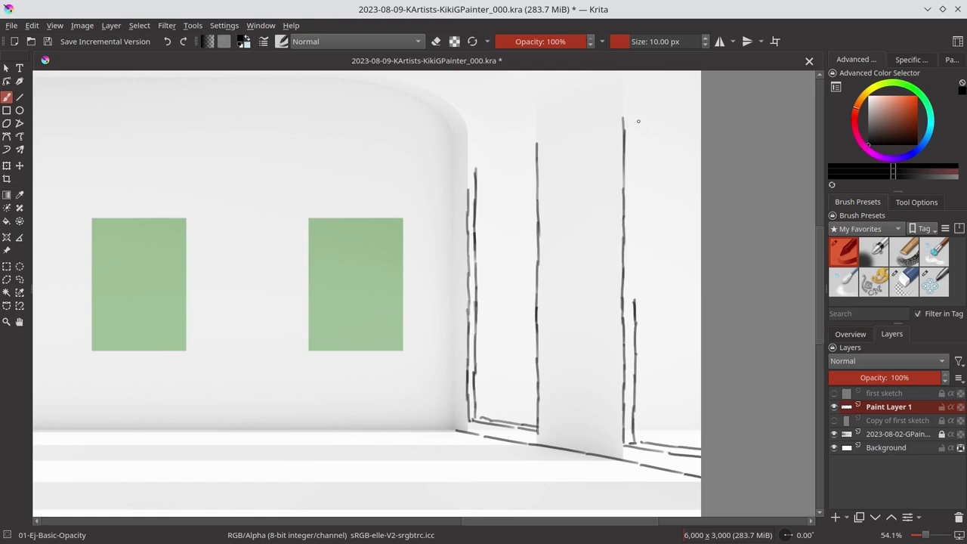
Ink the right wall's vertical edge, the ceiling edge and the upper archway outlines.
drag(638, 117, 637, 308)
scroll(529, 162, up, 3)
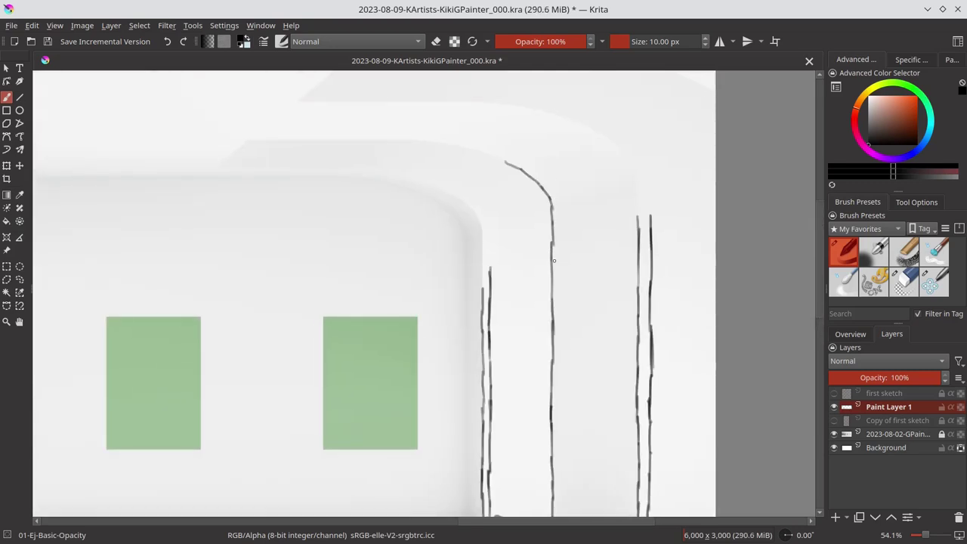
scroll(514, 199, up, 2)
mouse_move(270, 157)
mouse_down()
mouse_move(572, 188)
mouse_move(489, 153)
mouse_up()
drag(271, 157, 688, 147)
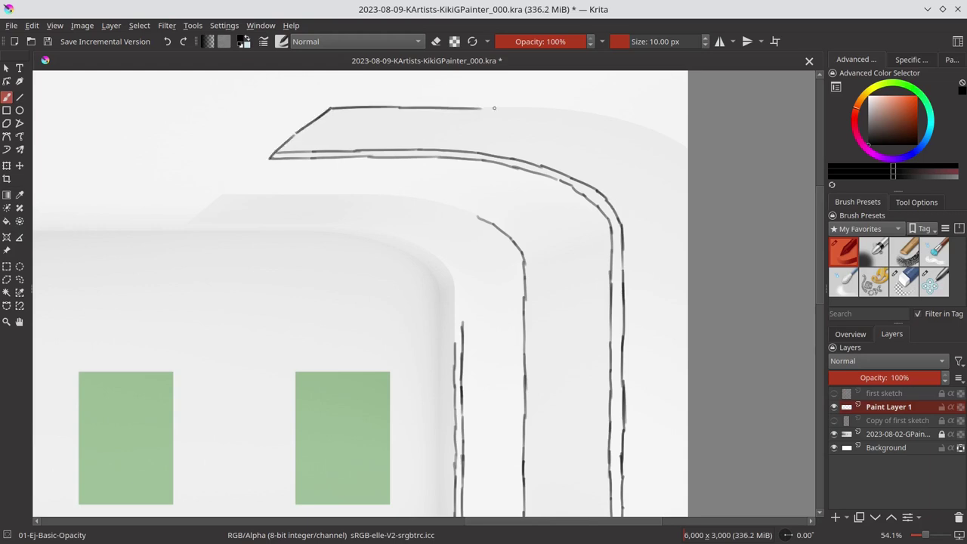
drag(224, 195, 423, 199)
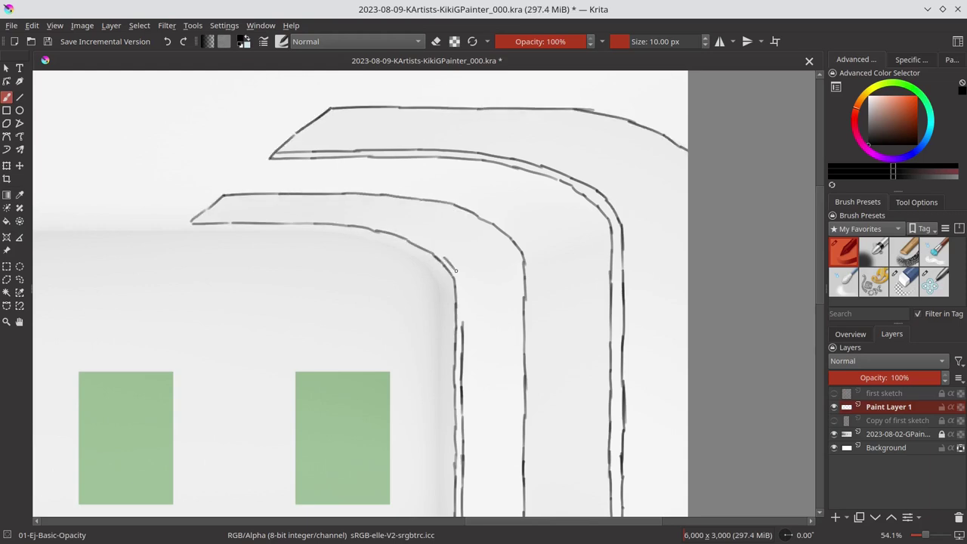
Trace the archway's inner curve, the floor lines and the green frame edges.
drag(456, 270, 559, 259)
drag(202, 302, 329, 255)
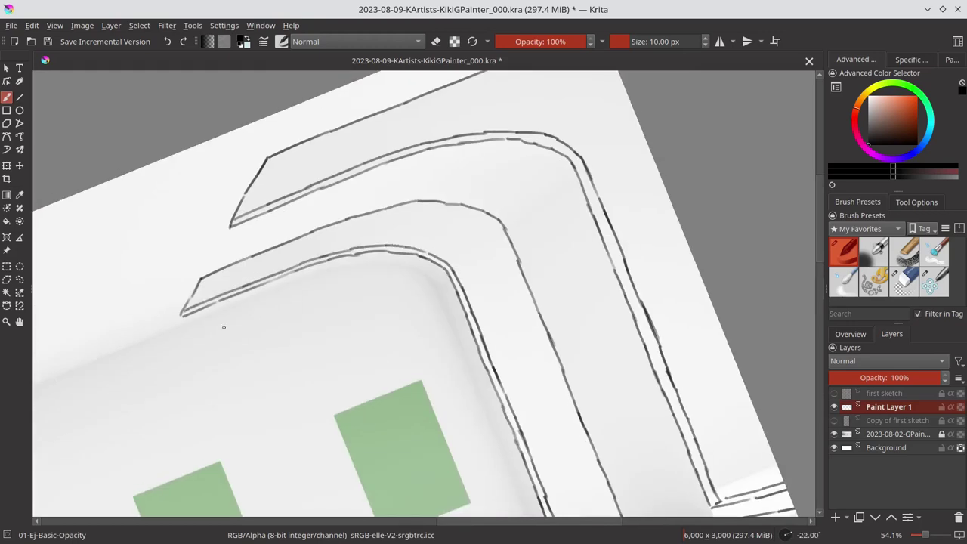
mouse_move(89, 361)
mouse_down()
mouse_move(325, 269)
mouse_move(393, 317)
mouse_move(511, 238)
mouse_move(676, 155)
mouse_move(453, 302)
mouse_up()
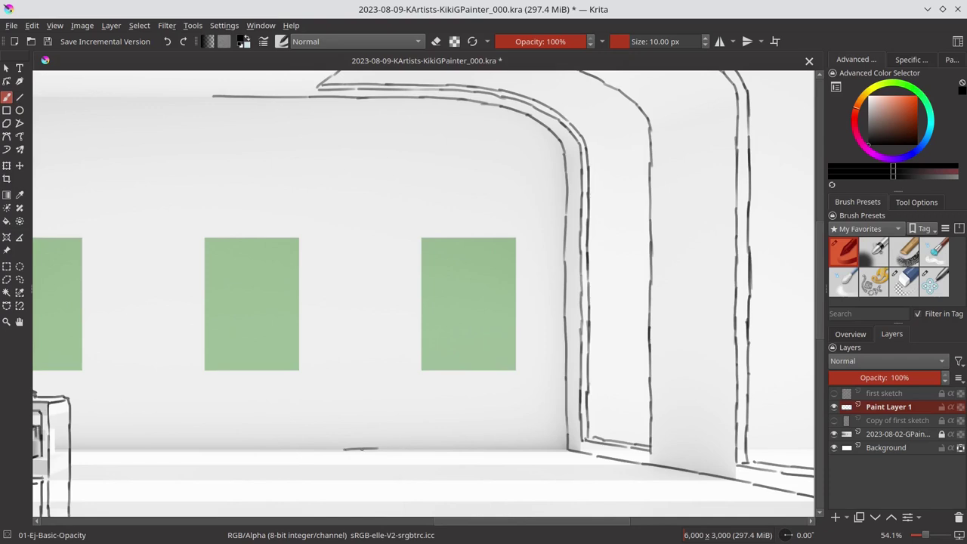
drag(344, 450, 567, 448)
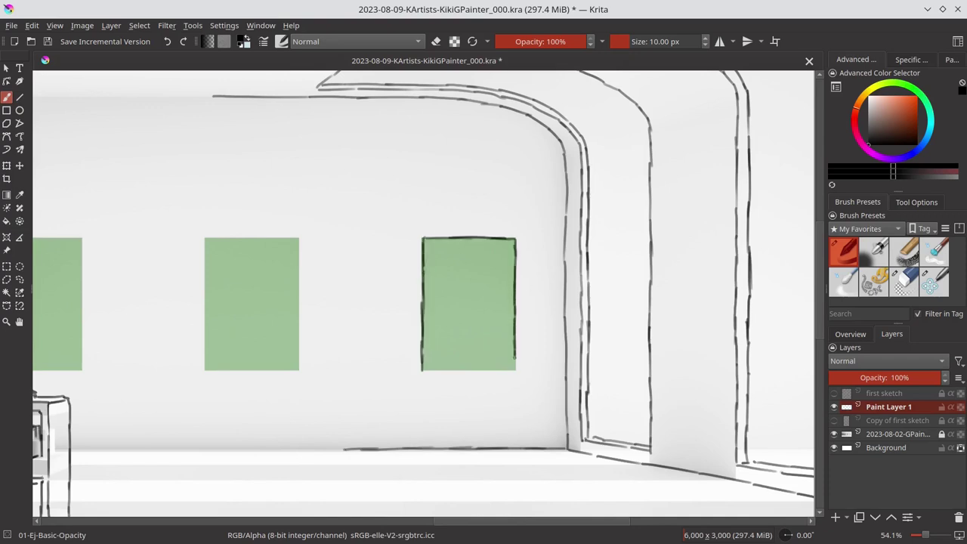
mouse_move(516, 357)
mouse_down()
mouse_move(422, 371)
mouse_move(593, 349)
mouse_up()
drag(241, 428, 523, 426)
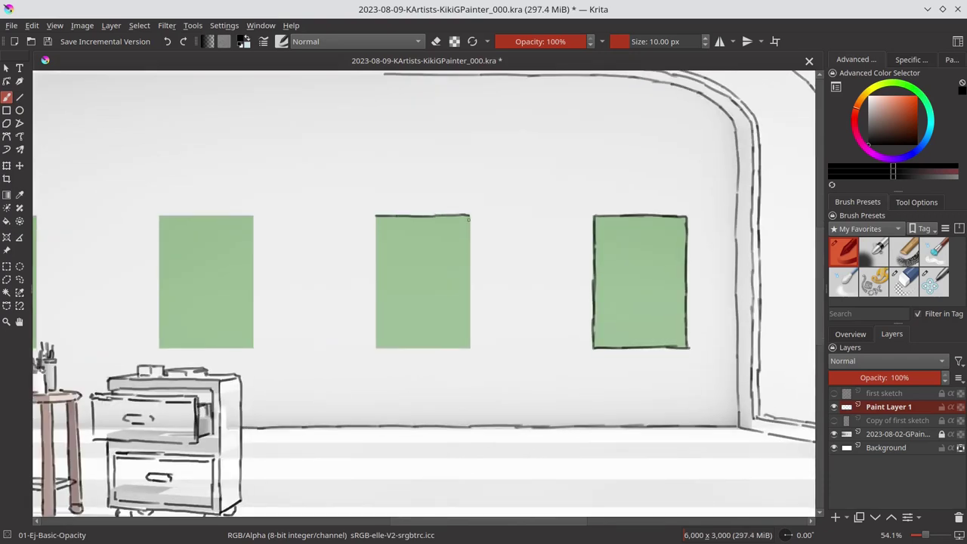
drag(469, 220, 471, 349)
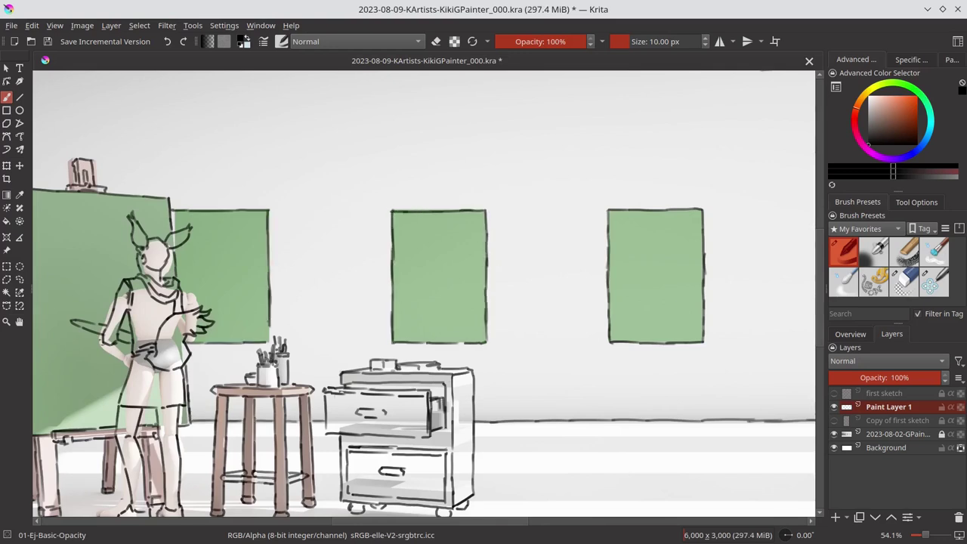
Draw a long line along the base of the gallery wall.
drag(98, 227, 150, 345)
mouse_move(48, 391)
mouse_down()
mouse_move(207, 386)
mouse_move(261, 263)
mouse_up()
drag(114, 409, 259, 409)
drag(258, 409, 472, 414)
drag(60, 418, 311, 417)
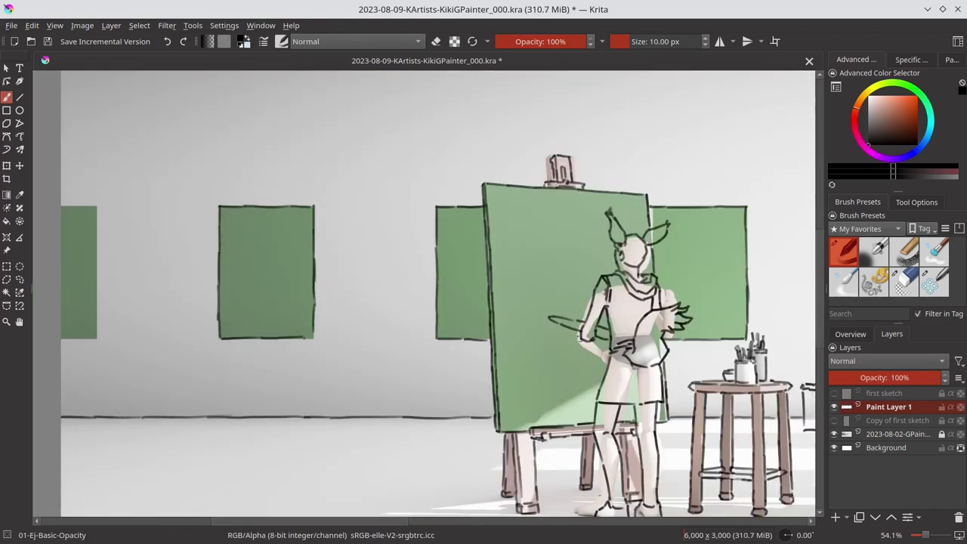
Zoom out and save as incremental version KikiGPainter_001.kra.
scroll(438, 295, up, 5)
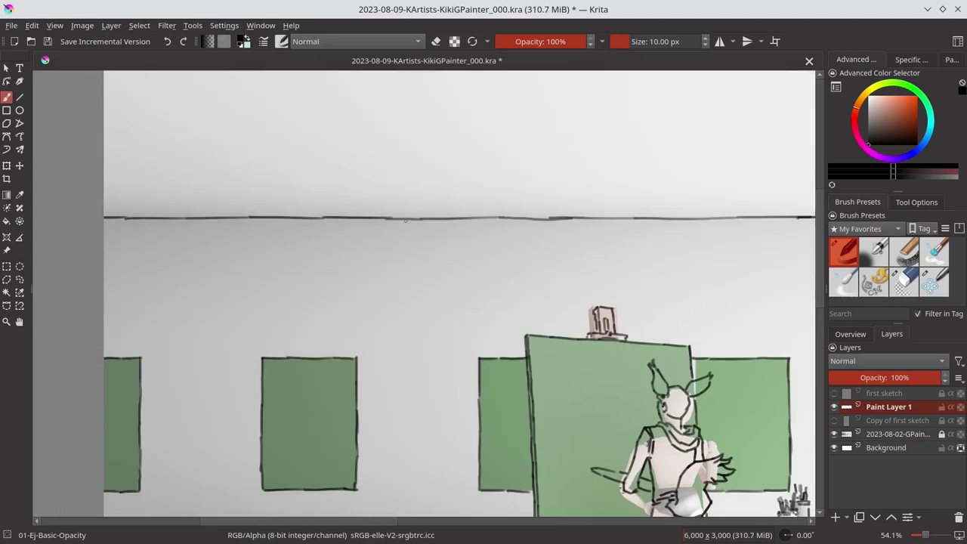
key(minus)
key(minus)
key(minus)
key(ctrl+s)
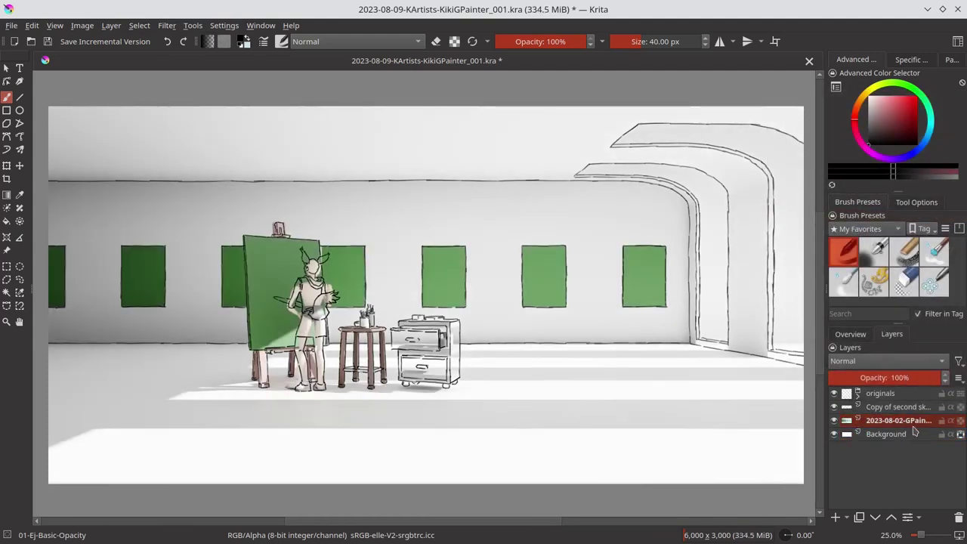
Add a blank paint layer, hide the background, and pick a textured brush in muted green-grey.
right_click(914, 430)
click(836, 518)
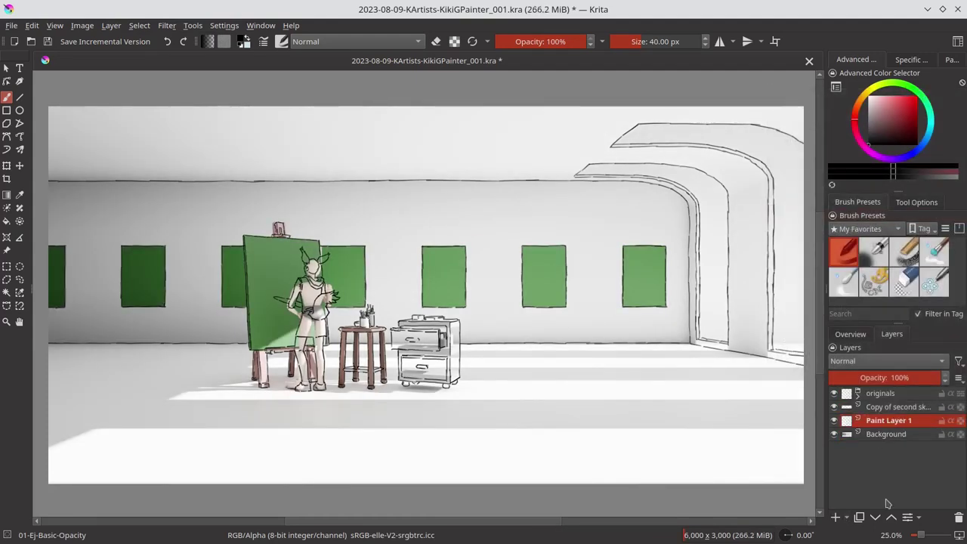
click(835, 433)
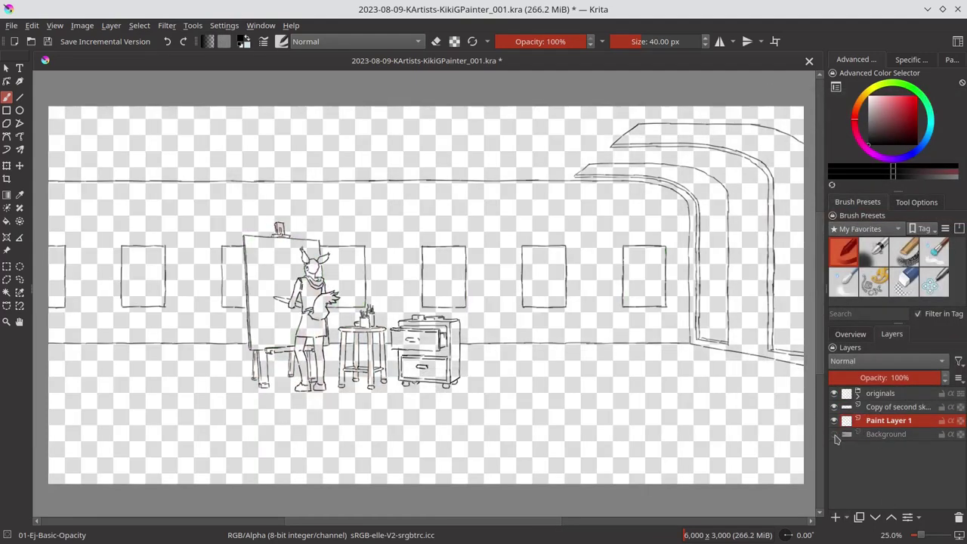
click(875, 280)
scroll(491, 276, down, 1)
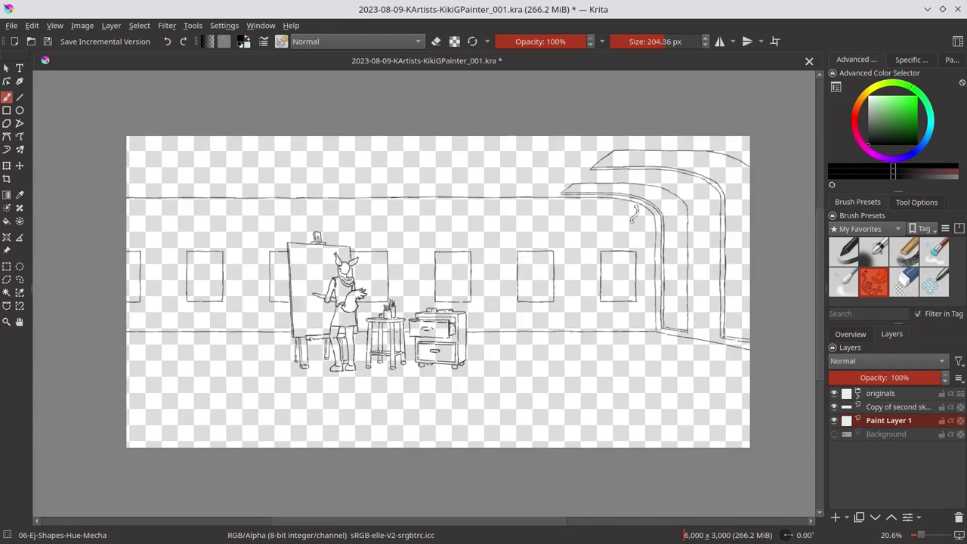
click(871, 136)
Scribble texture along the top wall, duplicate the line-art layer, and return to Paint Layer 1.
drag(128, 189, 242, 195)
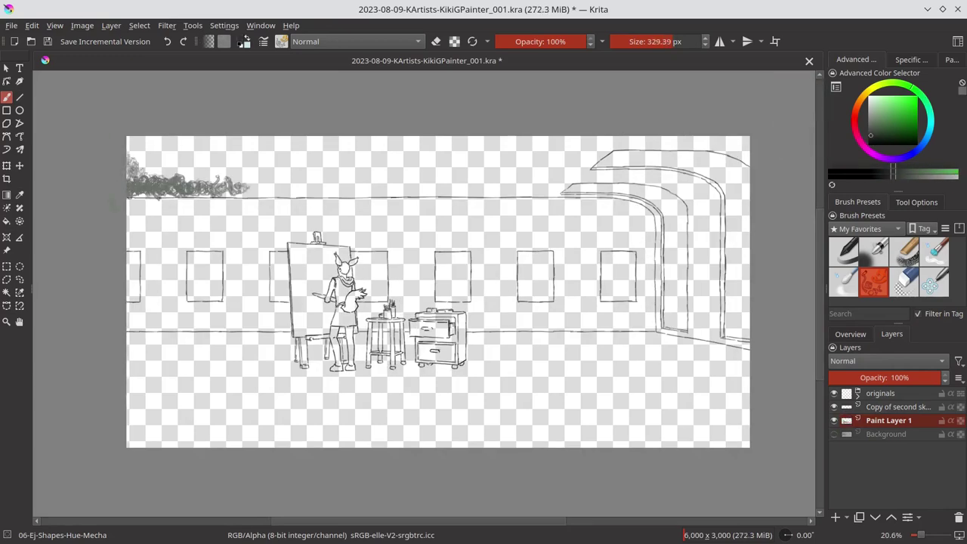
drag(128, 199, 293, 202)
right_click(911, 409)
click(801, 184)
right_click(899, 408)
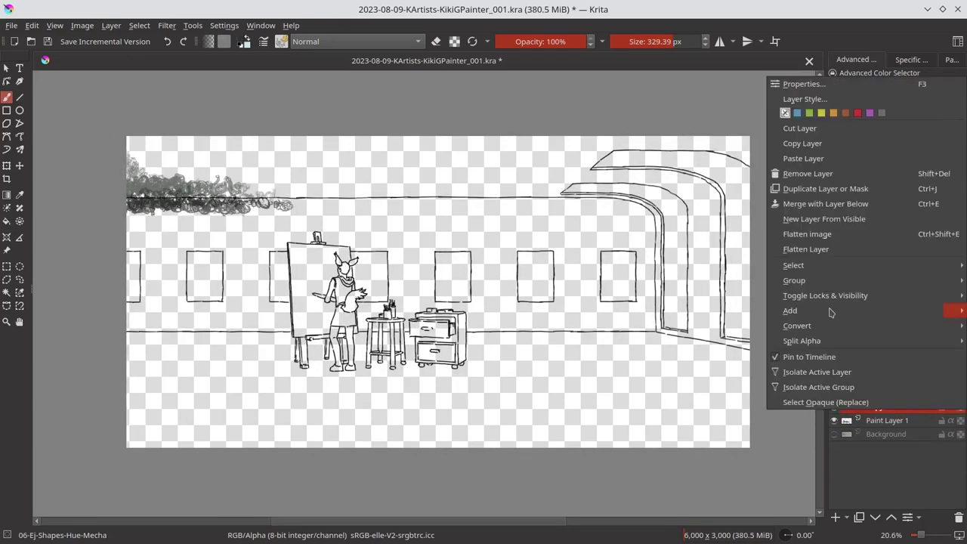
click(885, 436)
Cover the upper wall band and right doorway with dark grey scribbles.
drag(129, 208, 325, 216)
drag(129, 317, 294, 325)
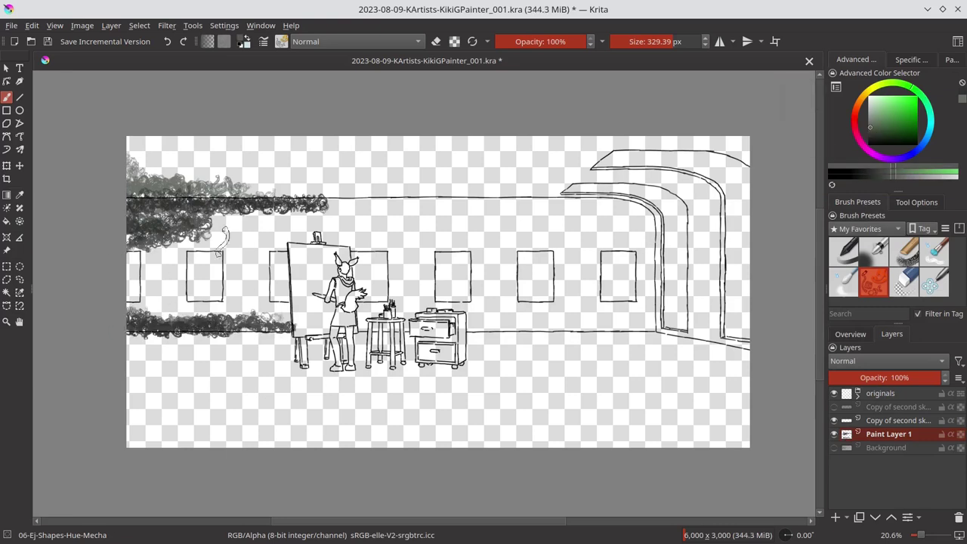
drag(155, 226, 386, 216)
drag(318, 227, 408, 227)
drag(128, 309, 272, 303)
key(bracketleft)
key(bracketleft)
key(bracketleft)
mouse_move(659, 212)
mouse_down()
mouse_move(661, 310)
mouse_move(529, 332)
mouse_up()
key(bracketright)
key(bracketright)
key(bracketright)
mouse_move(665, 333)
mouse_down()
mouse_move(711, 280)
mouse_move(748, 348)
mouse_up()
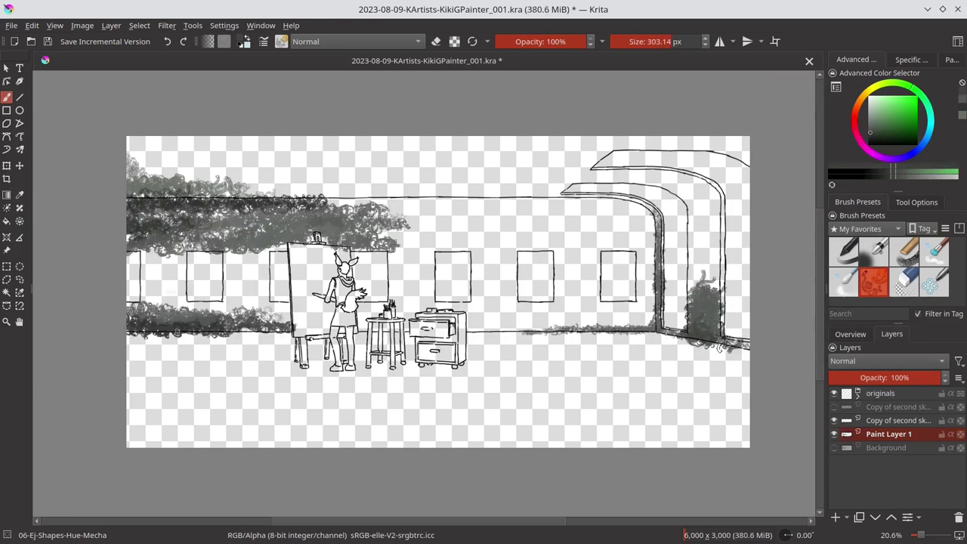
mouse_move(136, 242)
mouse_down()
mouse_move(257, 310)
mouse_move(371, 211)
mouse_move(514, 200)
mouse_move(594, 246)
mouse_move(461, 310)
mouse_move(397, 318)
mouse_move(431, 250)
mouse_up()
Fill the middle wall, archway wall and left floor with grey, darkening the floor-line band.
key(bracketleft)
key(bracketleft)
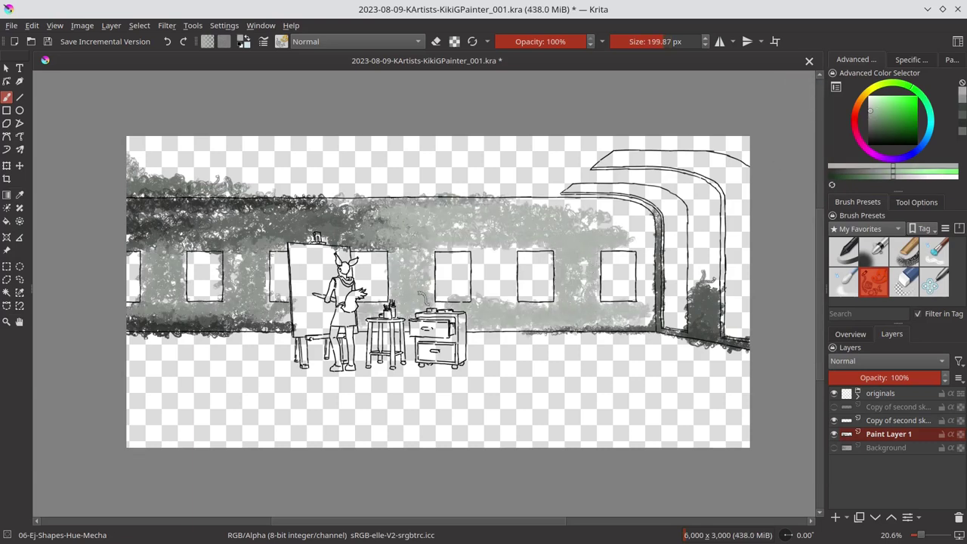
drag(423, 299, 522, 250)
mouse_move(650, 204)
mouse_down()
mouse_move(484, 205)
mouse_move(651, 325)
mouse_up()
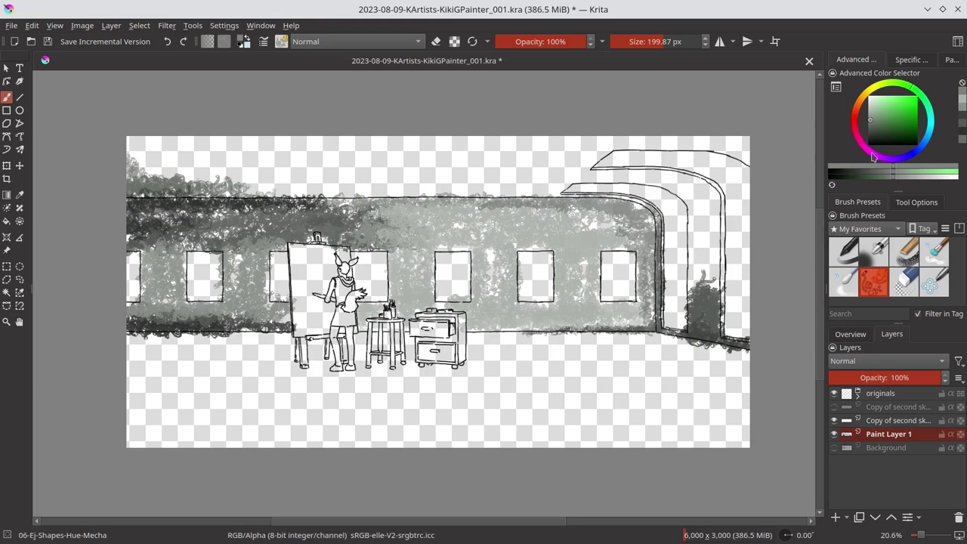
mouse_move(151, 389)
mouse_down()
mouse_move(209, 344)
mouse_move(132, 427)
mouse_up()
drag(286, 332, 128, 378)
drag(128, 431, 299, 337)
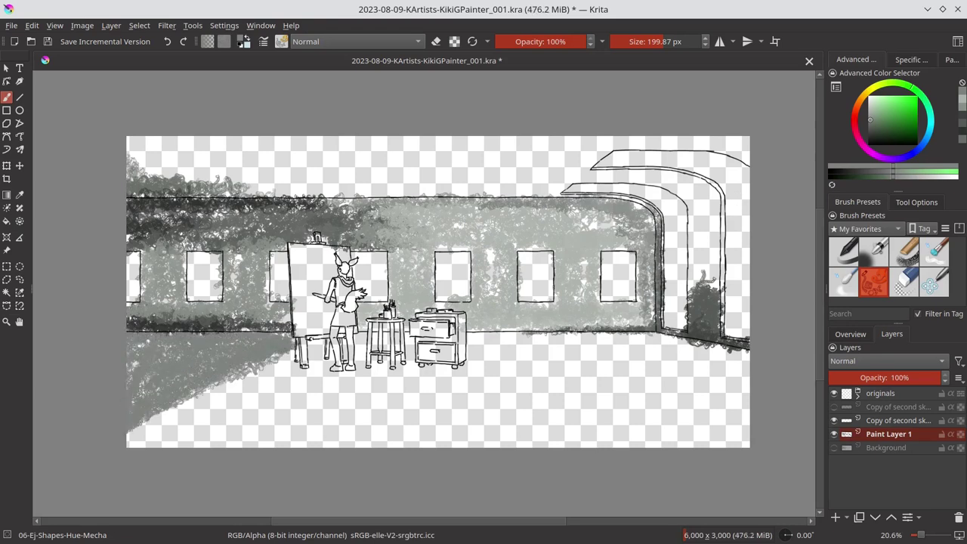
key(bracketleft)
key(bracketleft)
key(bracketleft)
drag(469, 334, 605, 333)
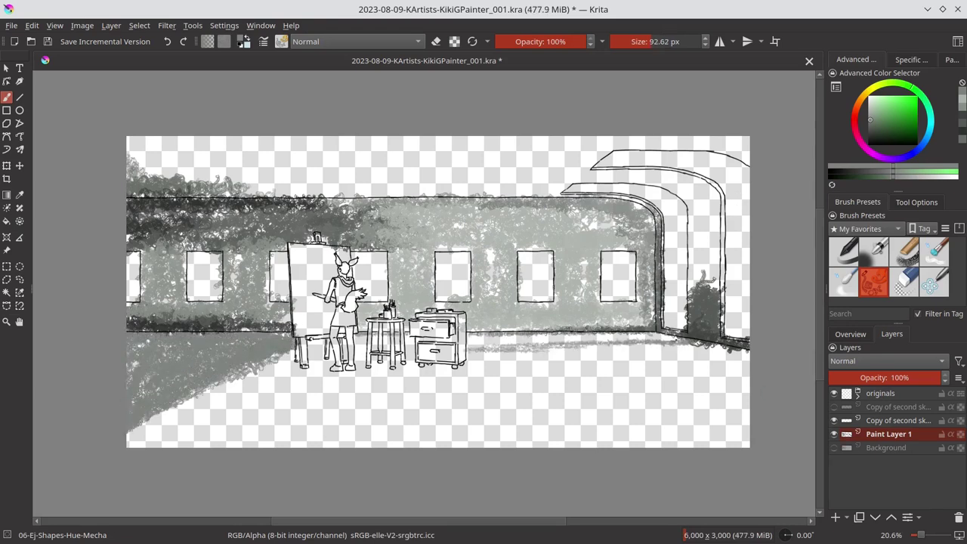
drag(691, 344, 463, 352)
drag(355, 350, 416, 350)
drag(302, 351, 707, 345)
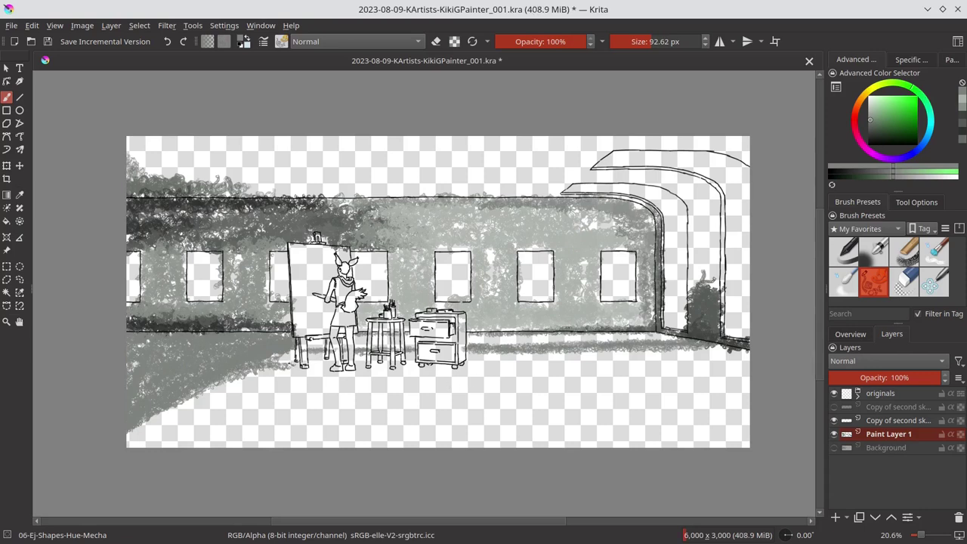
Paint lighter grey strokes across the floor.
key(k)
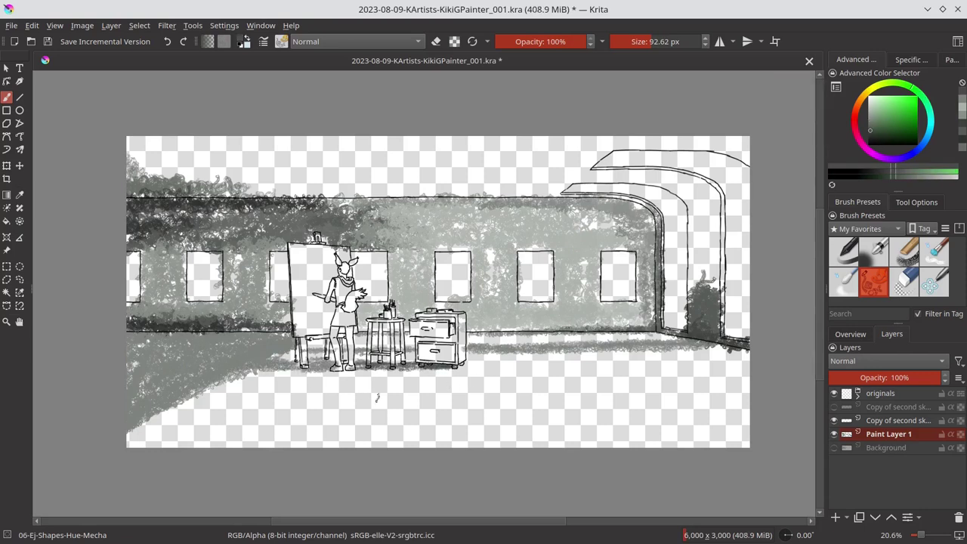
key(l)
drag(476, 340, 681, 336)
key(])
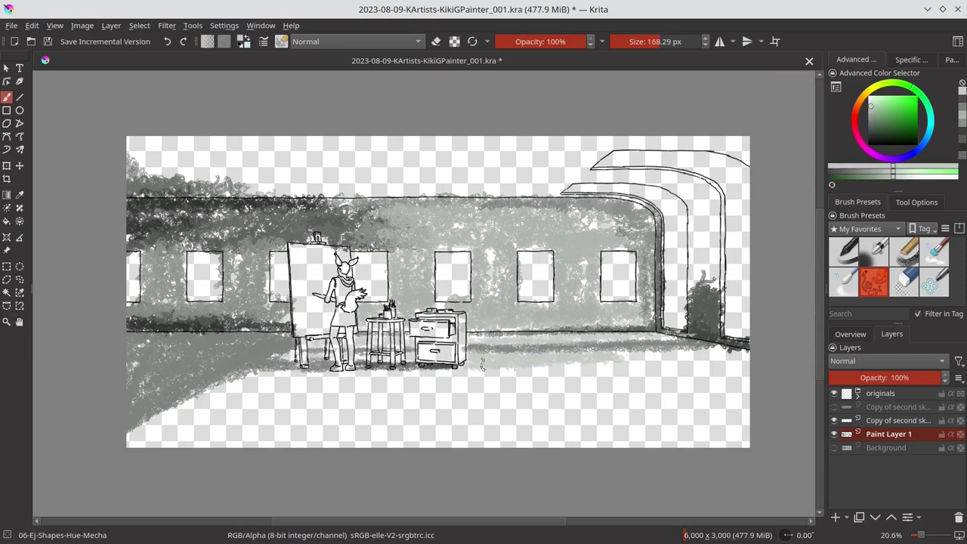
drag(461, 356, 748, 355)
drag(250, 378, 696, 375)
drag(273, 355, 748, 370)
Add wide darker grey strokes across the floor, mirroring the view to check composition.
key(k)
drag(499, 346, 374, 351)
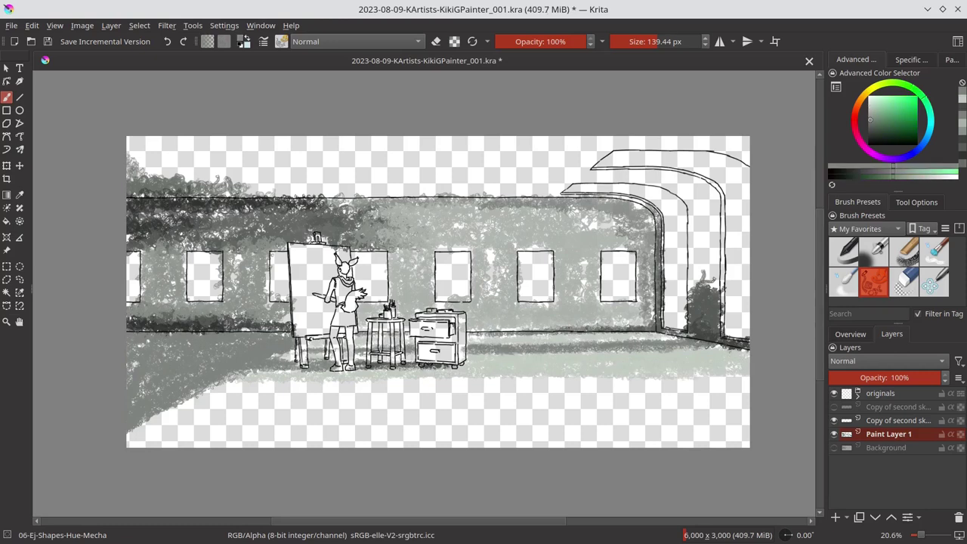
drag(198, 389, 749, 378)
key(])
mouse_move(499, 404)
mouse_down()
mouse_move(166, 405)
mouse_move(748, 393)
mouse_move(628, 405)
mouse_up()
key([)
key([)
drag(151, 424, 749, 423)
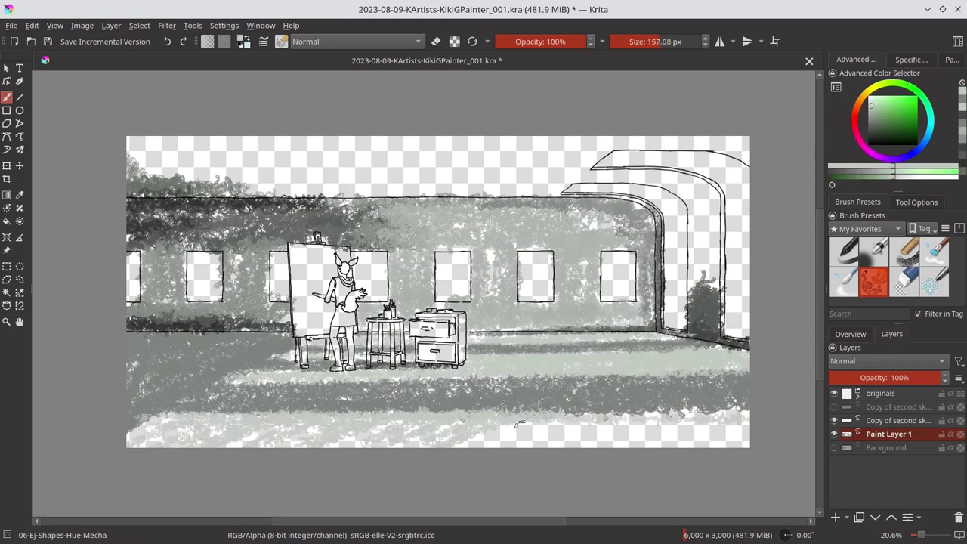
key(m)
key(k)
drag(370, 343, 268, 344)
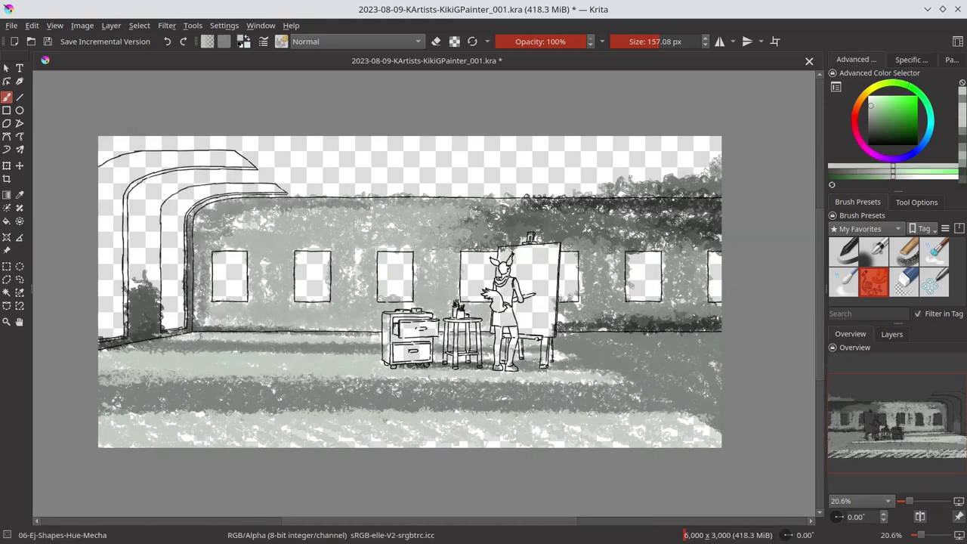
key(m)
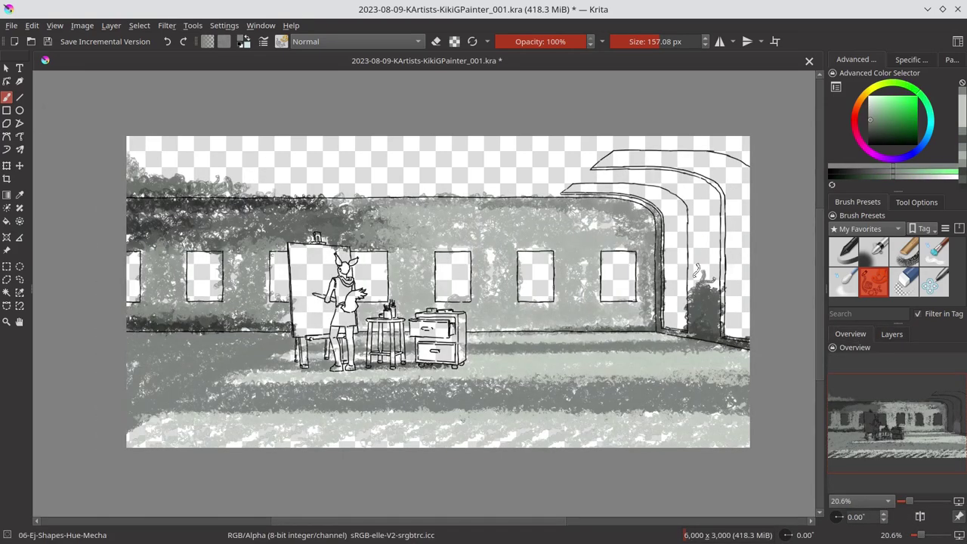
Add foliage strokes on the right and top, then dark strokes over the top-left wall.
key(l)
drag(697, 270, 680, 185)
key(])
key(])
mouse_move(340, 163)
mouse_down()
mouse_move(579, 158)
mouse_move(318, 173)
mouse_move(747, 147)
mouse_up()
key([)
key([)
key([)
key(k)
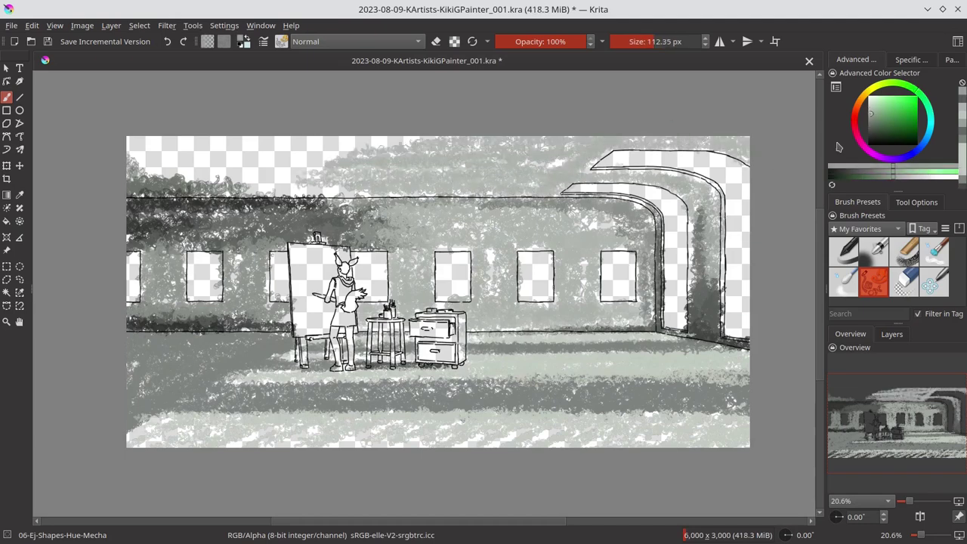
key(bracketright)
key(bracketright)
key(bracketright)
mouse_move(136, 151)
mouse_down()
mouse_move(393, 167)
mouse_move(423, 151)
mouse_up()
Fill the wall picture frames and the easel canvas with dark green shades.
click(898, 137)
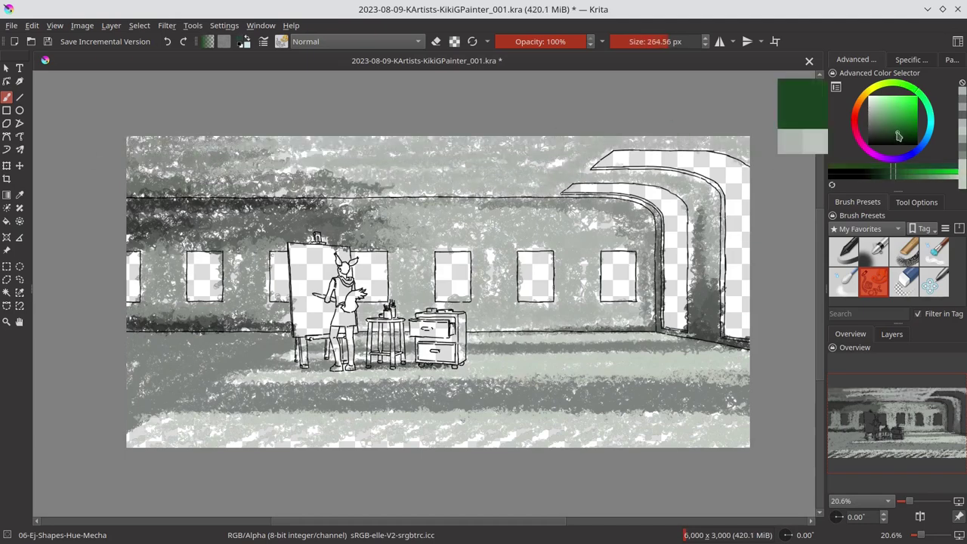
drag(133, 257, 135, 299)
click(892, 135)
drag(189, 253, 220, 298)
drag(299, 257, 333, 318)
drag(268, 254, 378, 295)
click(892, 135)
drag(601, 250, 635, 303)
drag(522, 249, 446, 302)
click(891, 136)
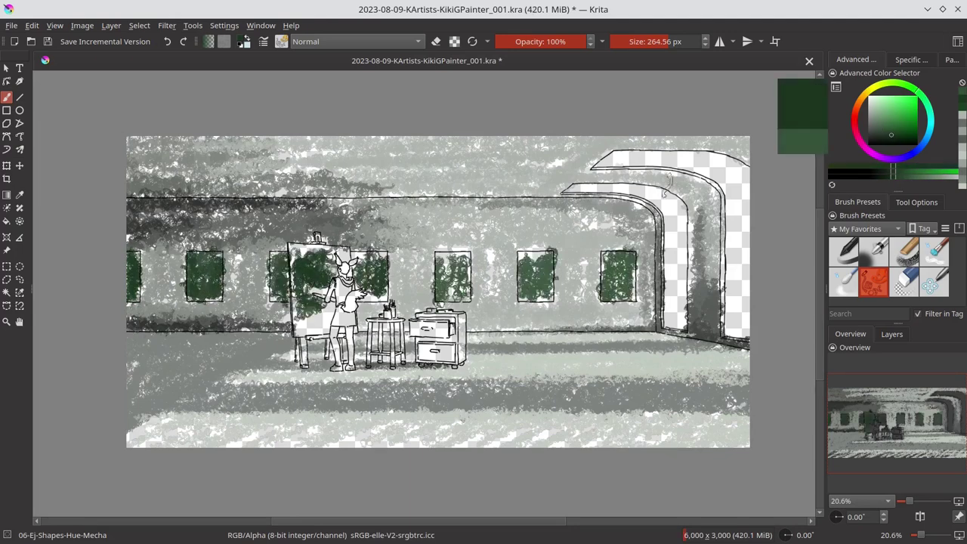
Darken the painter and cabinet, then tint the painter's legs and small table greyish red.
mouse_move(378, 257)
mouse_down()
mouse_move(310, 303)
mouse_move(340, 325)
mouse_up()
key(bracketleft)
key(bracketleft)
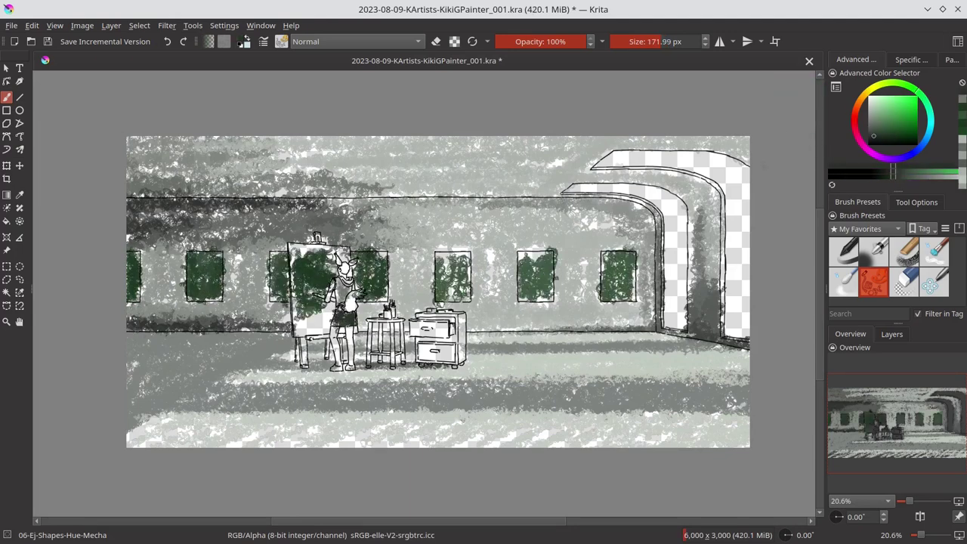
drag(416, 317, 461, 355)
click(871, 114)
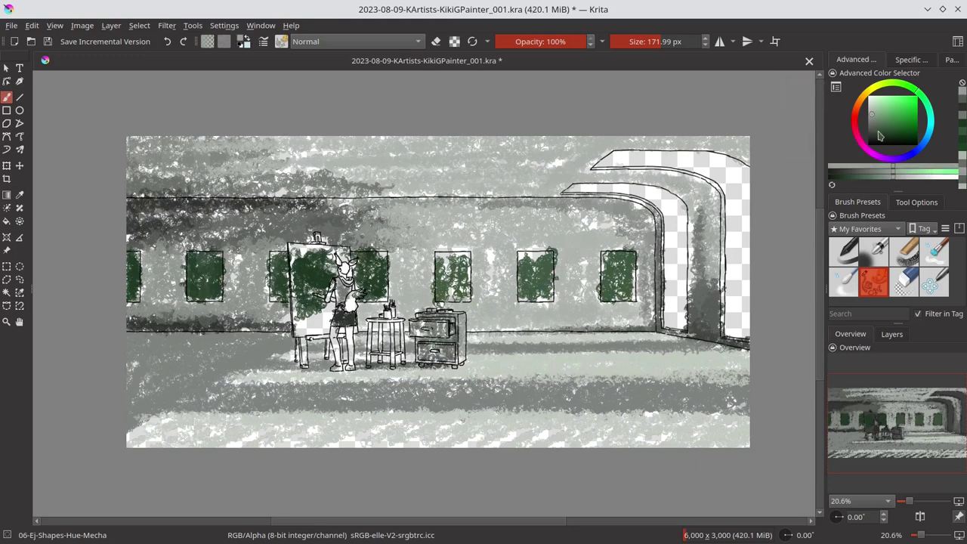
click(855, 121)
drag(332, 332, 348, 362)
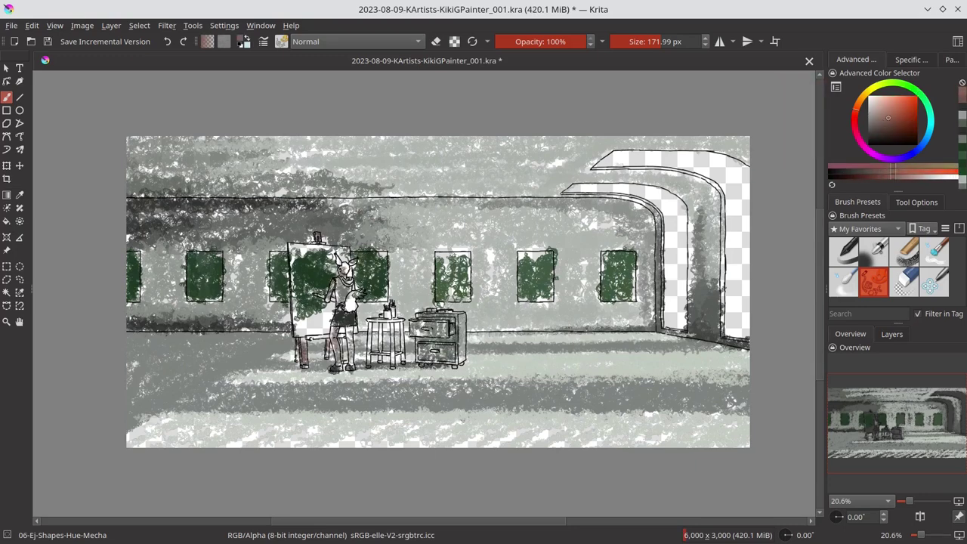
click(891, 118)
drag(352, 296, 351, 313)
click(896, 119)
drag(306, 336, 397, 362)
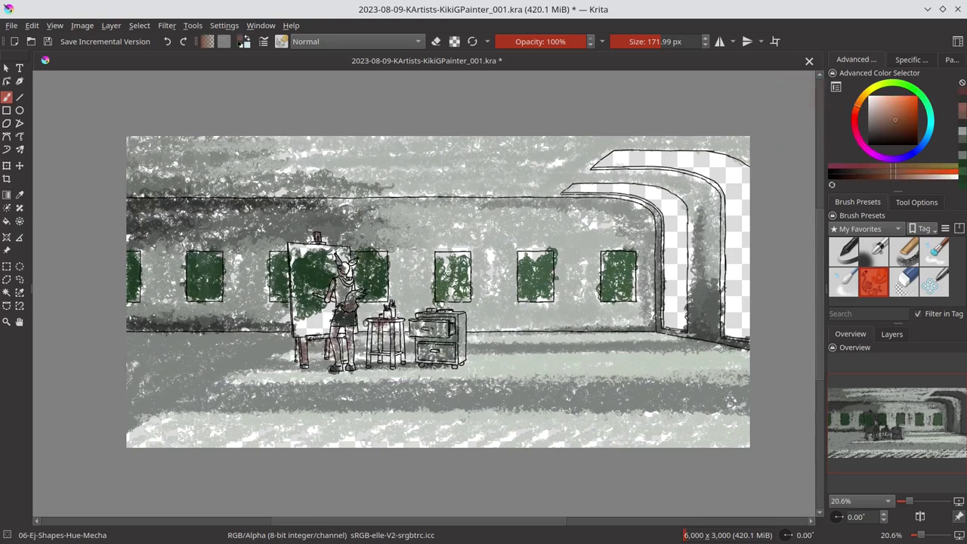
drag(397, 311, 397, 349)
drag(344, 352, 393, 363)
Duplicate the background layer, set the copy to Overlay at 50%, and reorder it.
click(892, 334)
right_click(896, 433)
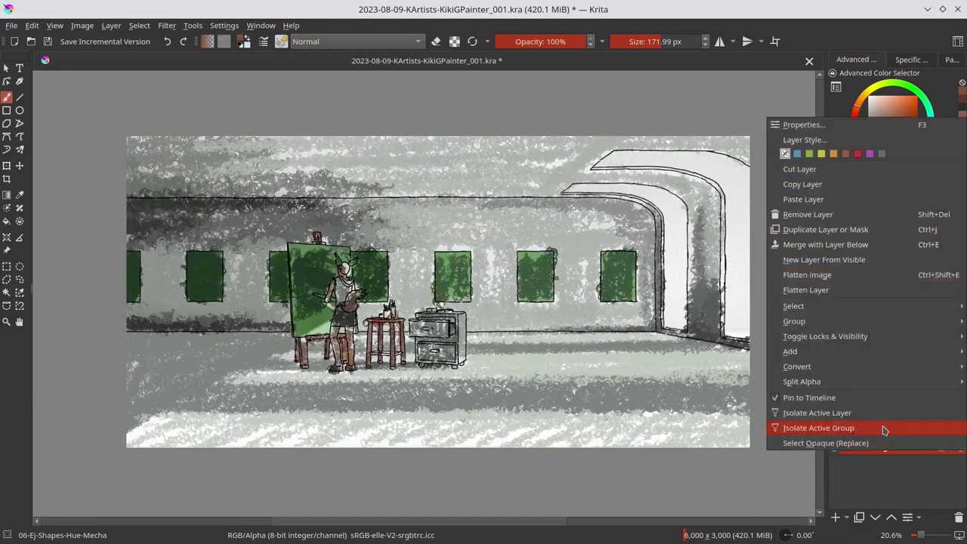
click(885, 428)
drag(930, 378, 886, 378)
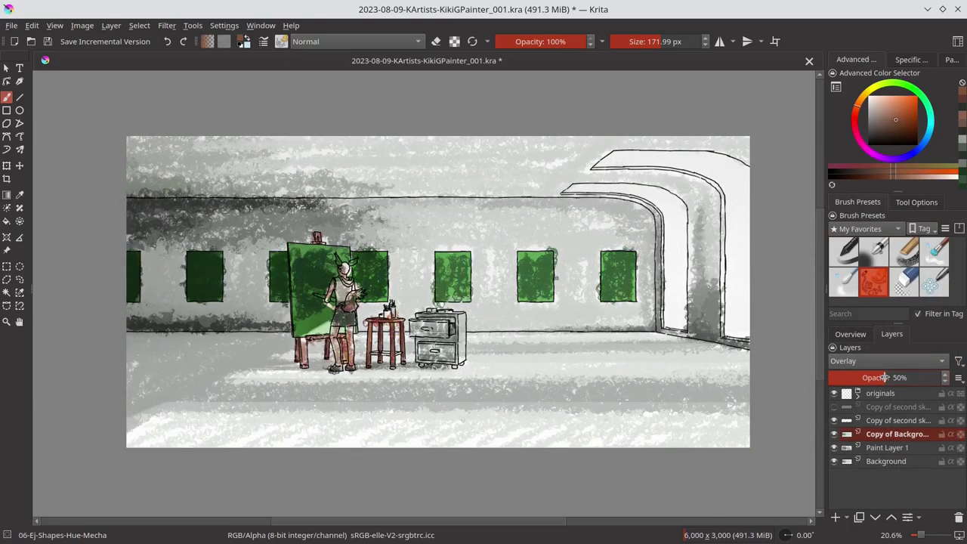
mouse_move(896, 434)
mouse_down()
mouse_move(896, 389)
mouse_move(899, 447)
mouse_up()
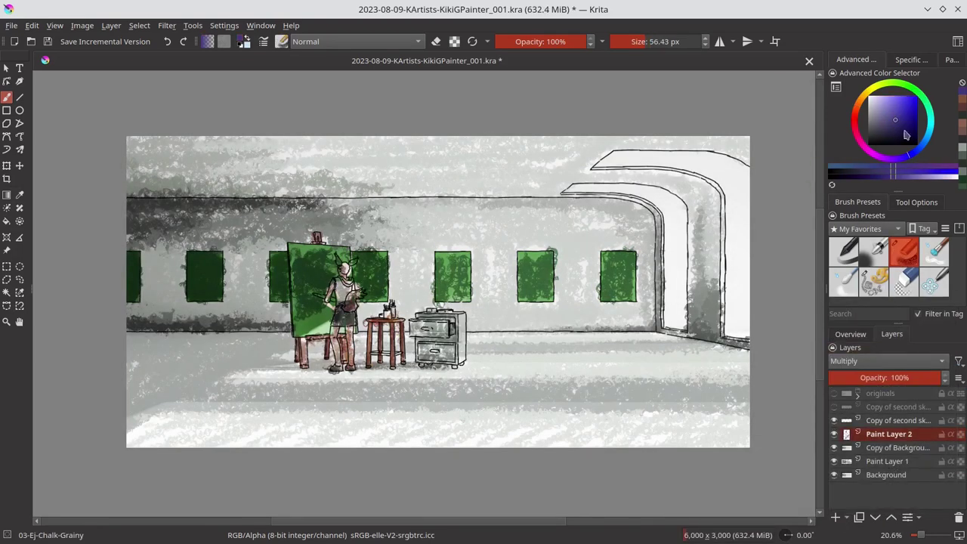
Paint dark grey shadows under the easel, table and cabinet.
click(899, 133)
drag(338, 306, 349, 336)
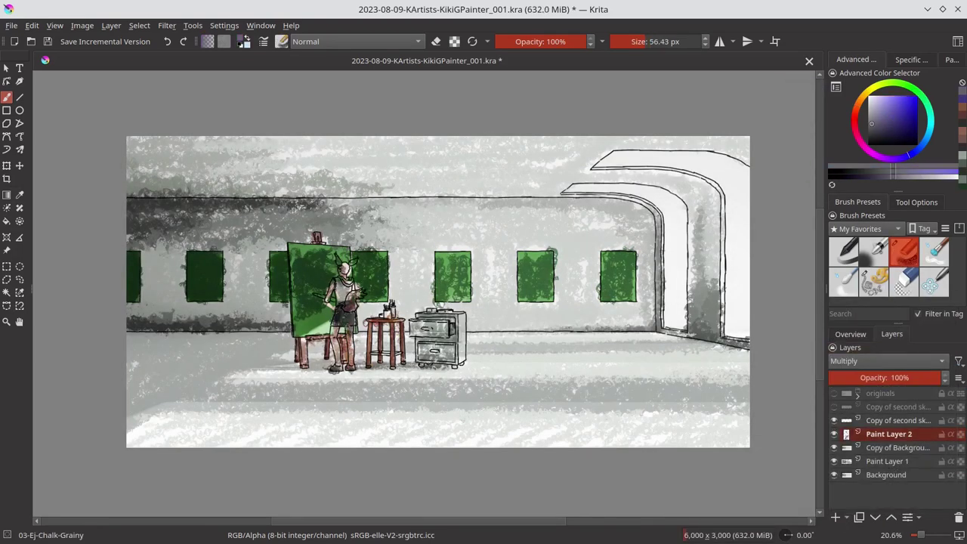
mouse_move(272, 367)
mouse_down()
mouse_move(345, 370)
mouse_move(454, 355)
mouse_up()
click(872, 137)
mouse_move(417, 318)
mouse_down()
mouse_move(458, 324)
mouse_move(450, 347)
mouse_up()
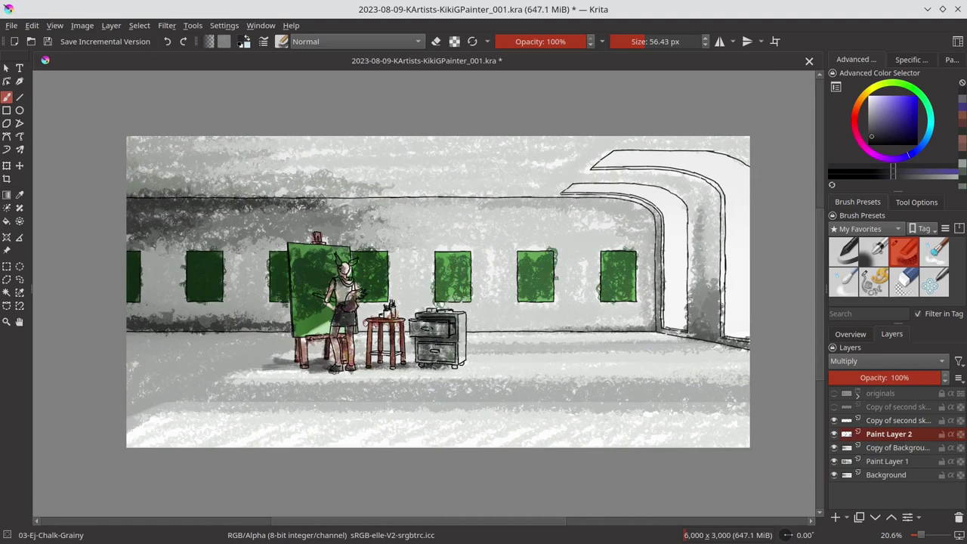
drag(370, 325, 385, 314)
key(ctrl+z)
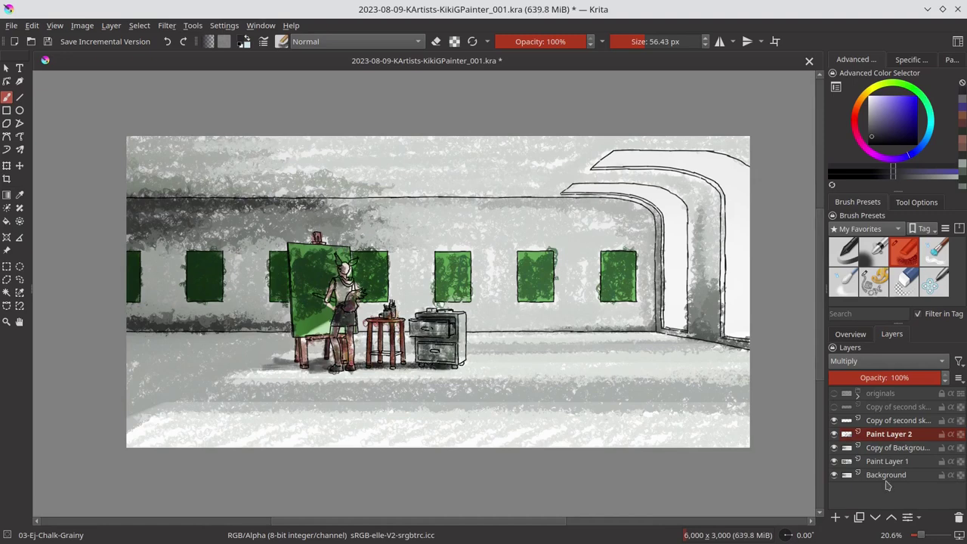
On a new paint layer, tint the right-hand arches light pink.
key(Insert)
click(930, 106)
click(871, 99)
drag(665, 193, 680, 325)
mouse_move(680, 159)
mouse_down()
mouse_move(737, 204)
mouse_move(745, 333)
mouse_up()
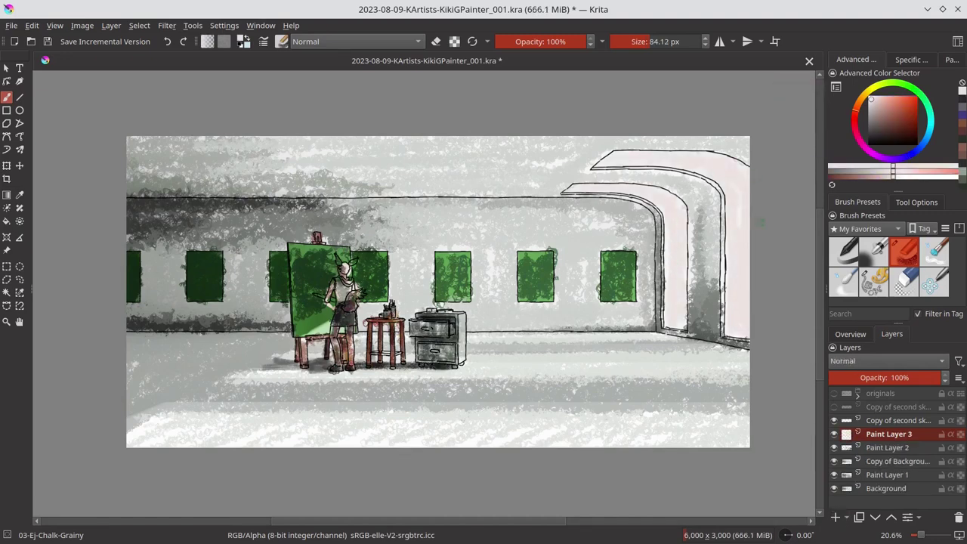
click(857, 123)
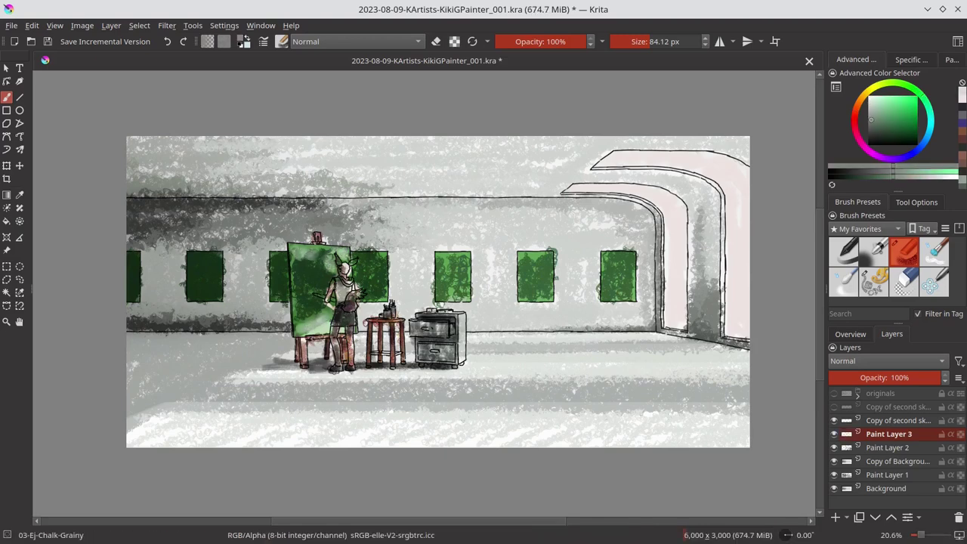
Save incremental version KikiGPainter_002.kra and merge the pink layer into the layer below.
key(ctrl+s)
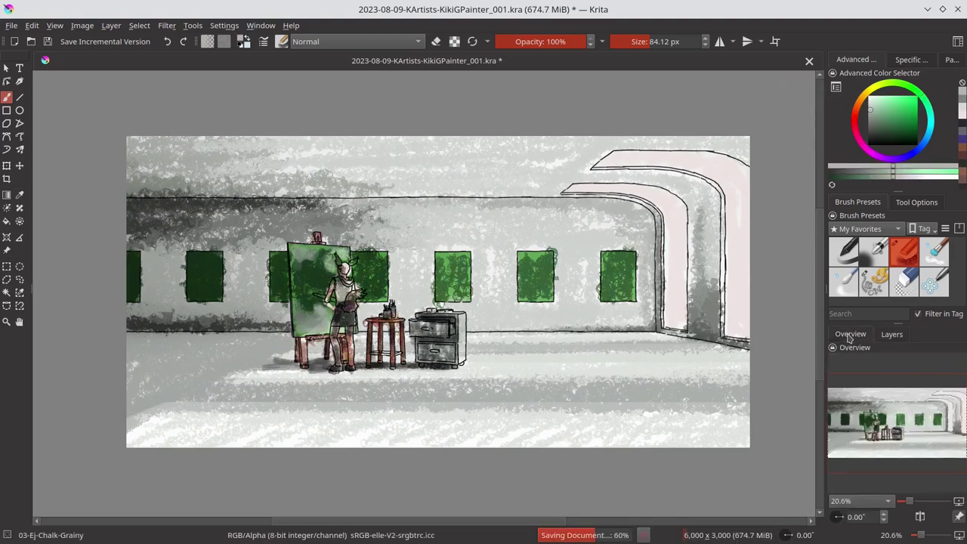
click(105, 41)
click(898, 421)
right_click(898, 420)
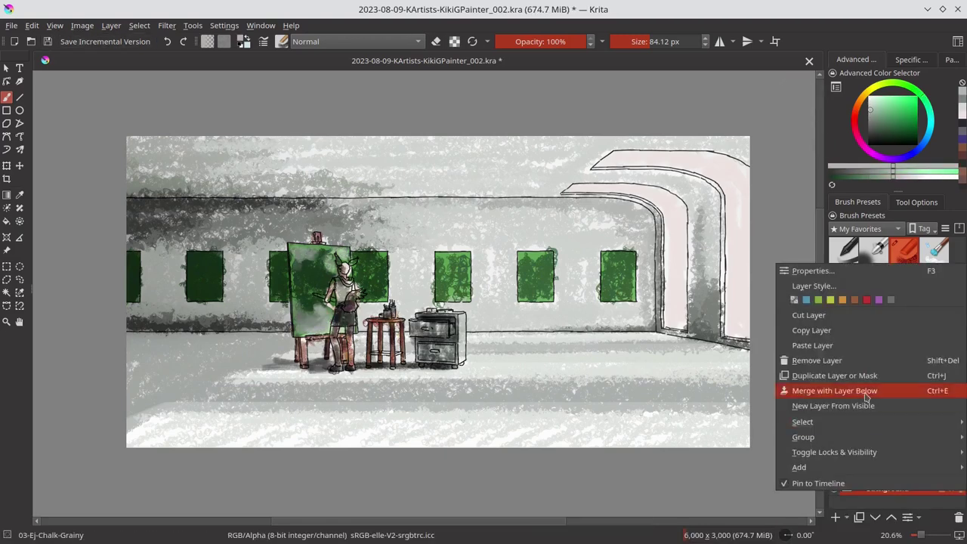
click(839, 391)
click(851, 334)
click(934, 252)
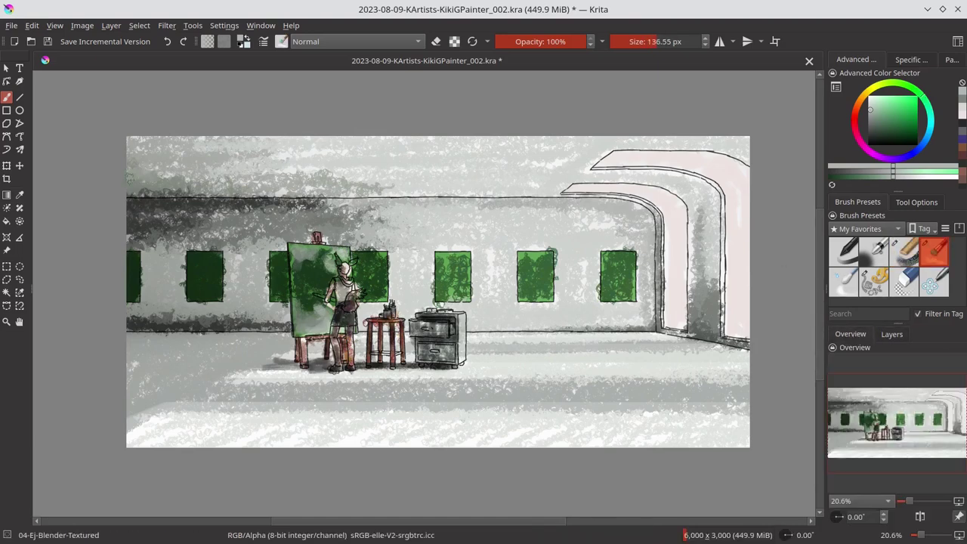
Blend the grey patches on the upper-left wall and along its top edge, with the canvas rotated.
drag(152, 162, 182, 191)
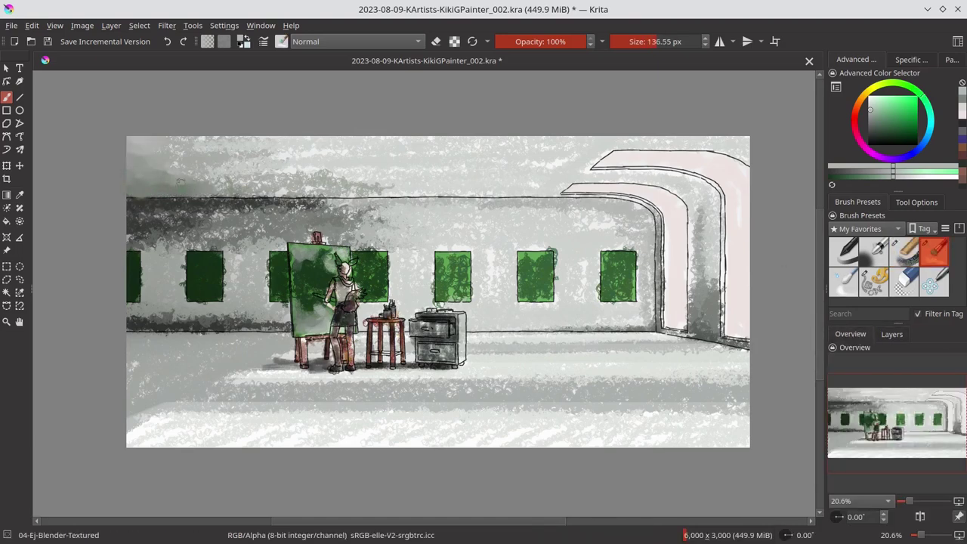
drag(195, 151, 255, 141)
drag(397, 231, 198, 247)
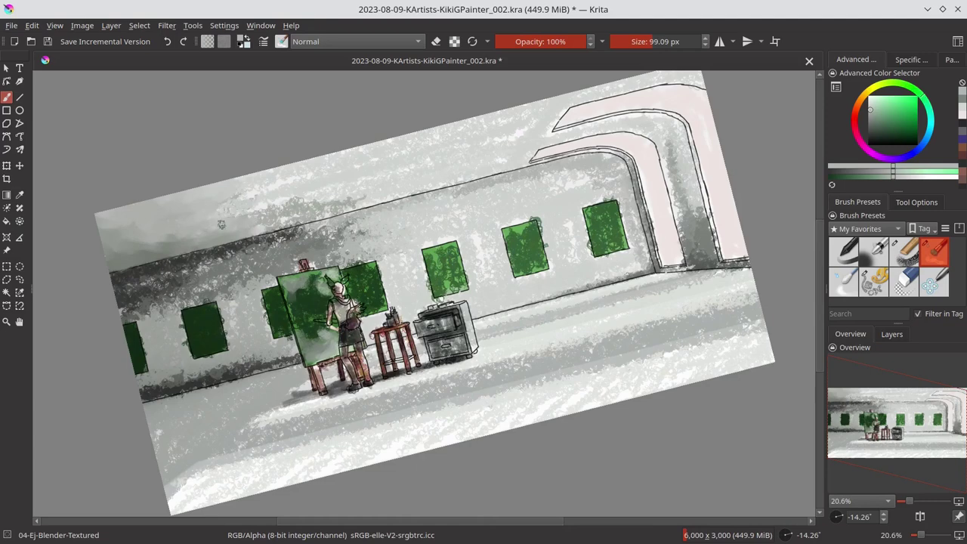
drag(252, 206, 367, 143)
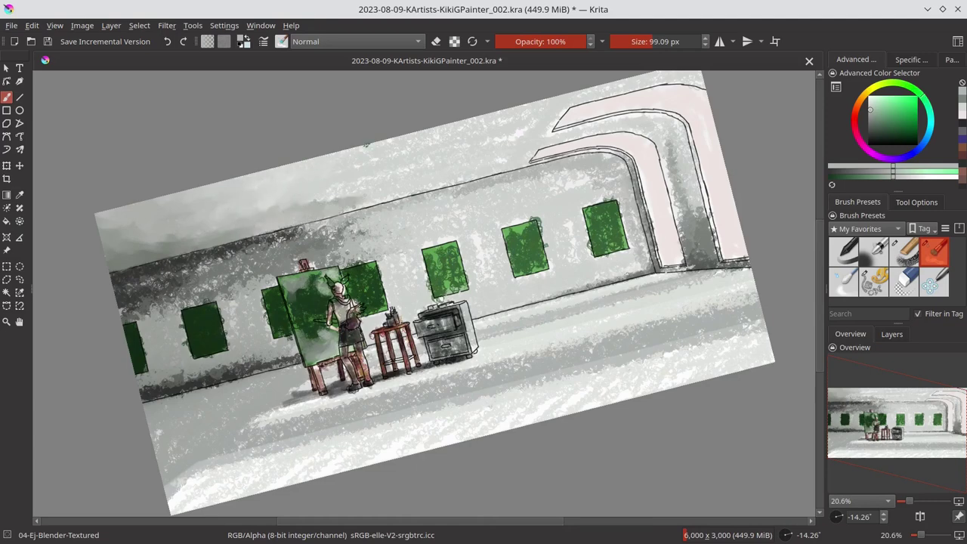
shift+drag(533, 109, 550, 120)
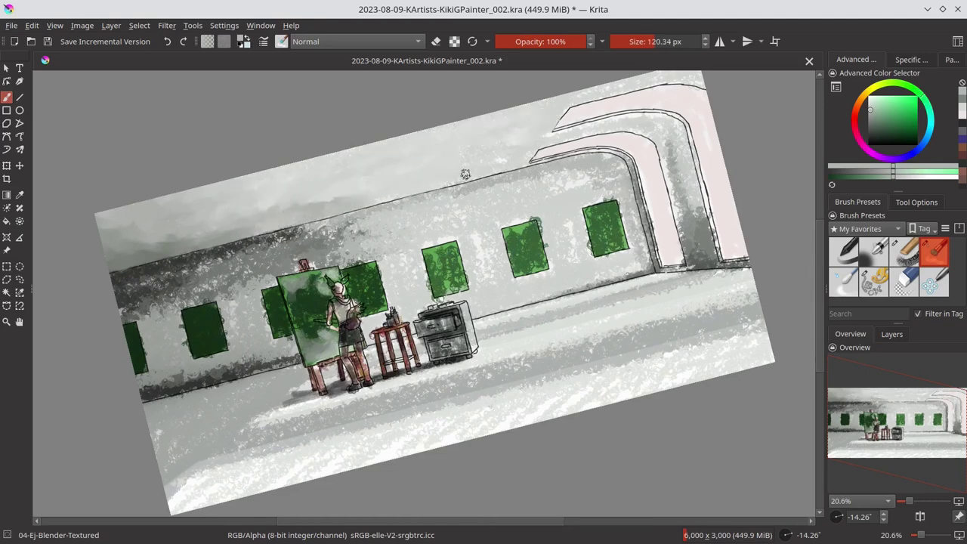
mouse_move(502, 162)
shift+mouse_down()
mouse_move(483, 162)
mouse_move(594, 157)
shift+mouse_up()
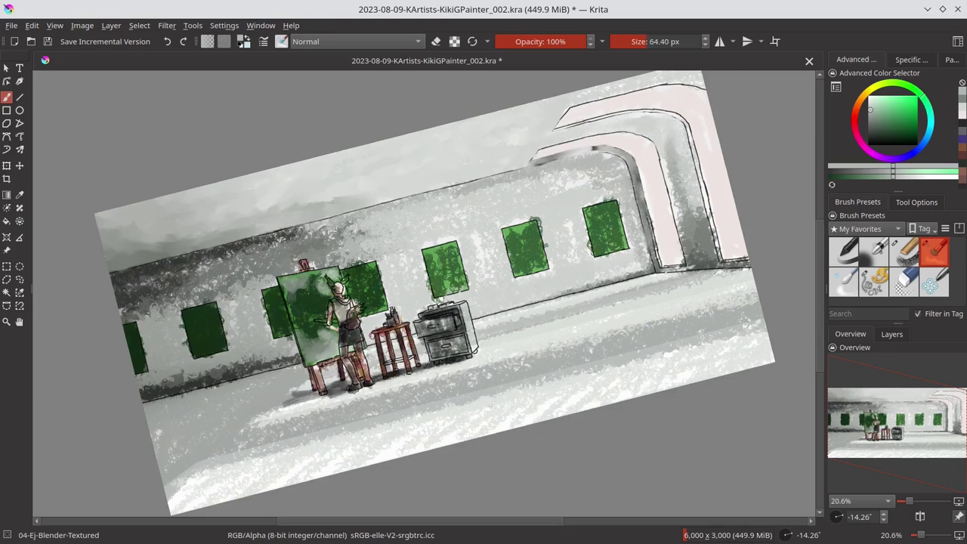
Smooth the pink arch's lower corner, upper line and right edge, then save.
drag(637, 162, 703, 268)
key(bracketright)
key(bracketright)
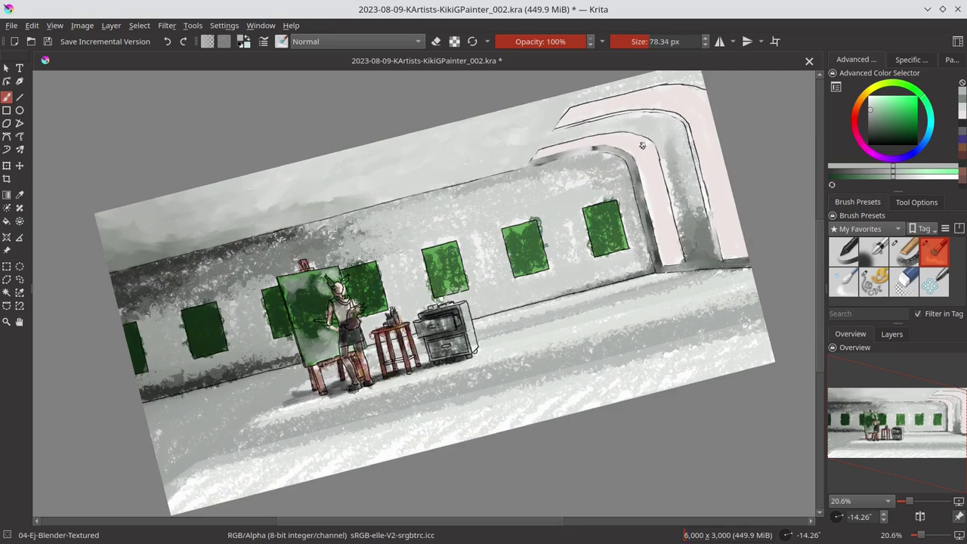
mouse_move(560, 124)
mouse_down()
mouse_move(675, 192)
mouse_move(688, 257)
mouse_up()
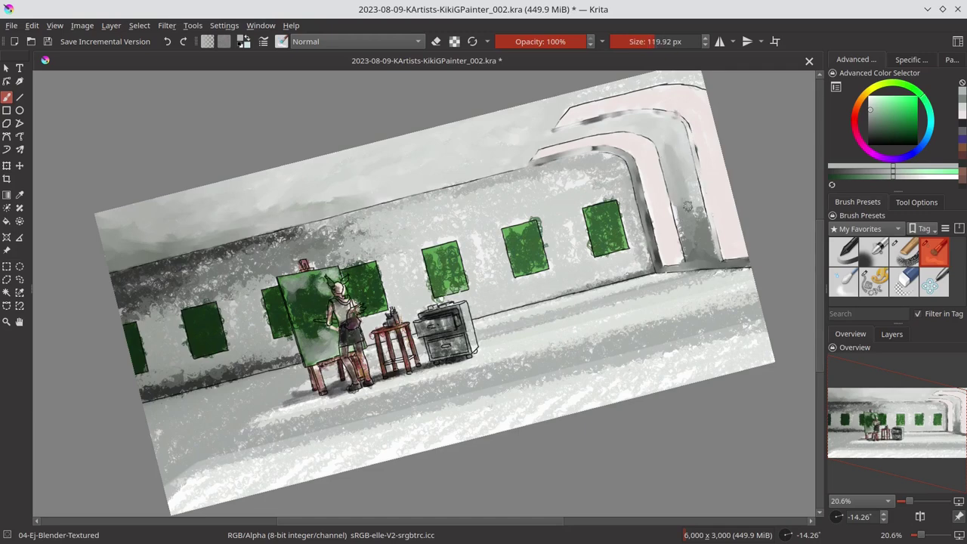
key(bracketleft)
mouse_move(568, 104)
mouse_down()
mouse_move(549, 130)
mouse_move(669, 127)
mouse_up()
key(bracketright)
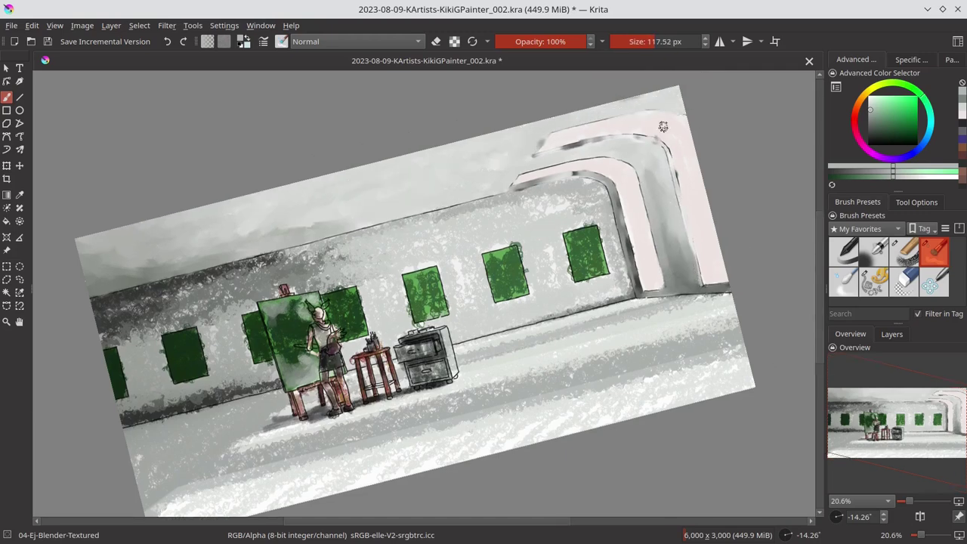
key(ctrl+s)
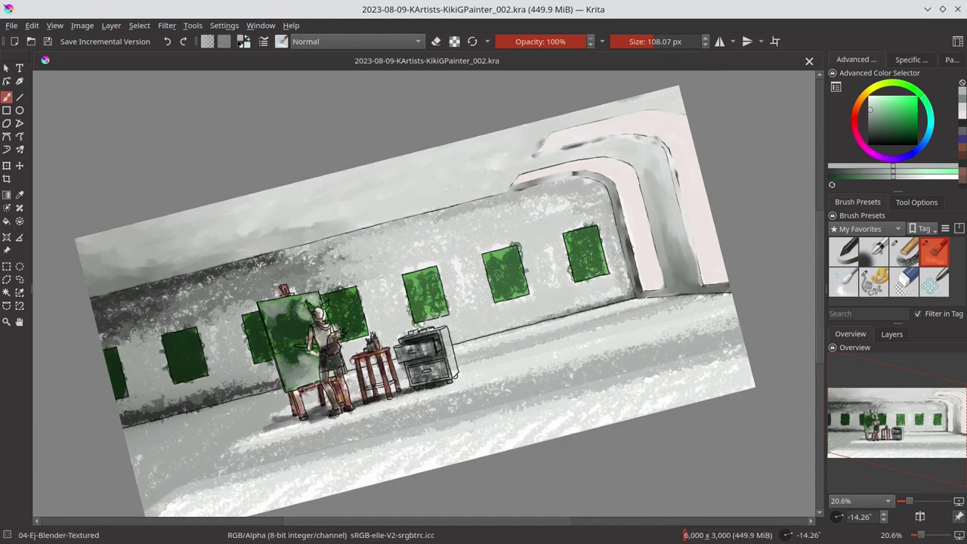
Soften the right floor band, wall-floor corner and floor near the easel, then level the rotation.
drag(157, 426, 301, 368)
key(bracketright)
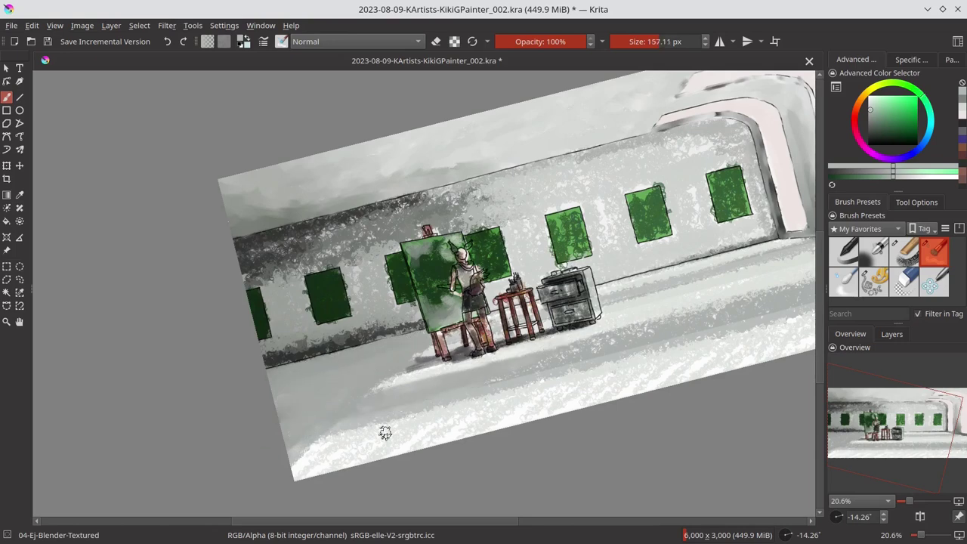
drag(612, 374, 414, 420)
key(bracketleft)
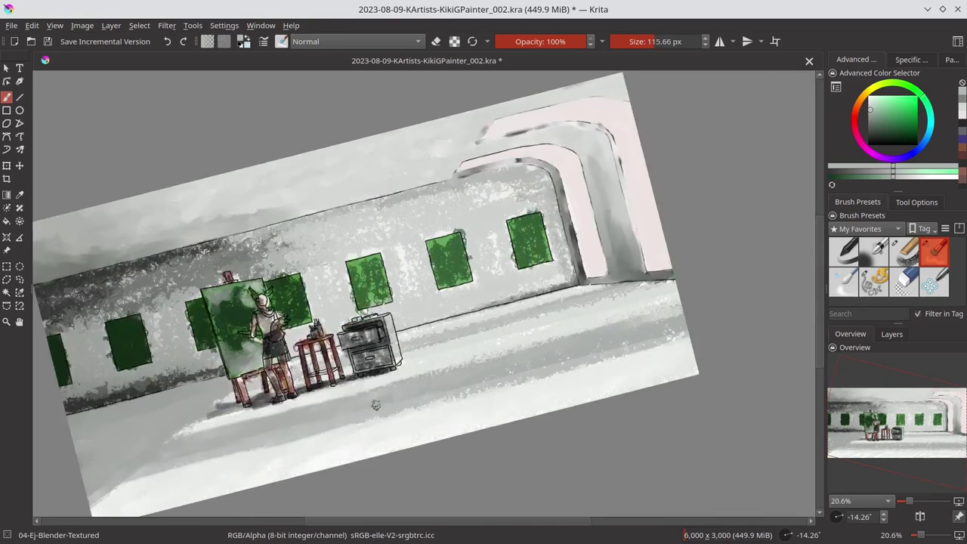
drag(521, 374, 665, 340)
key(bracketleft)
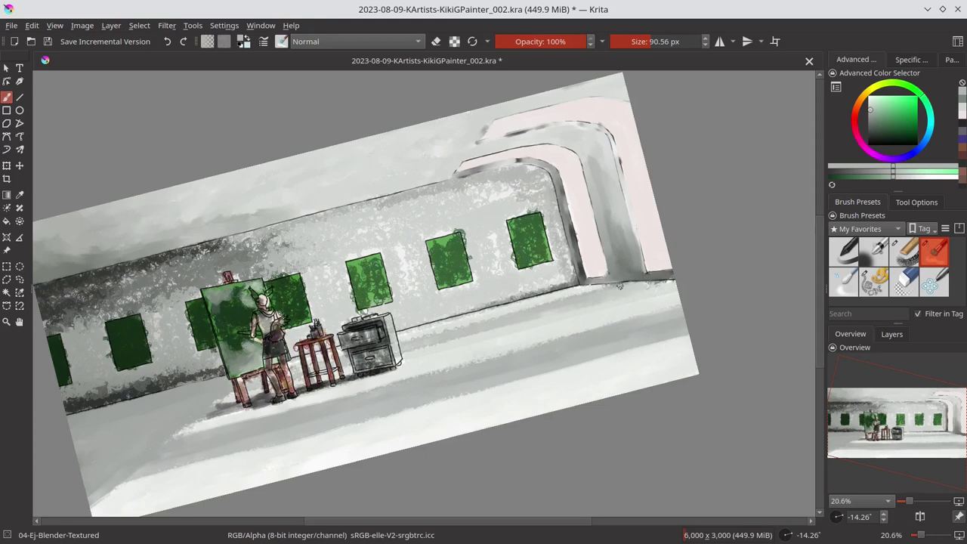
drag(650, 286, 582, 292)
drag(223, 401, 340, 355)
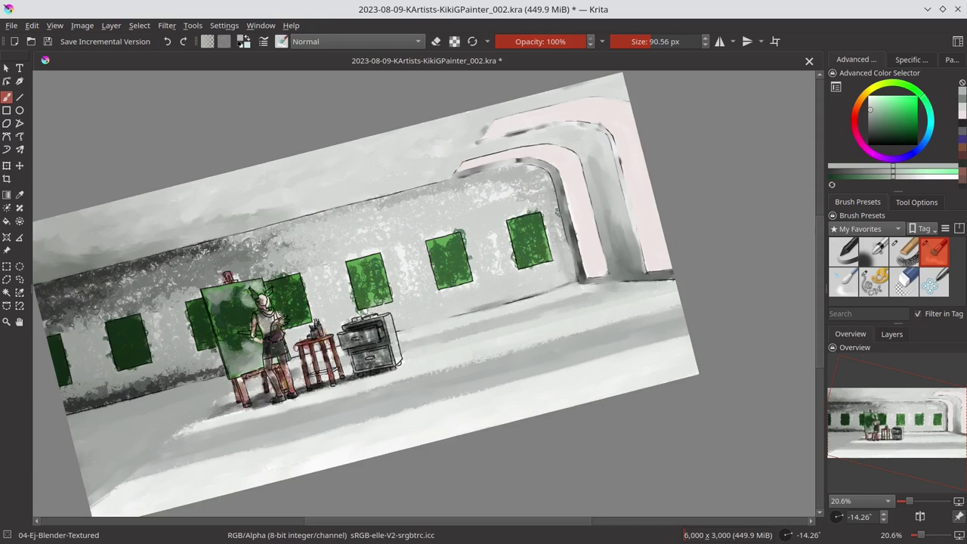
key(bracketright)
Smooth the paint on the three green wall frames with a smaller brush.
key(5)
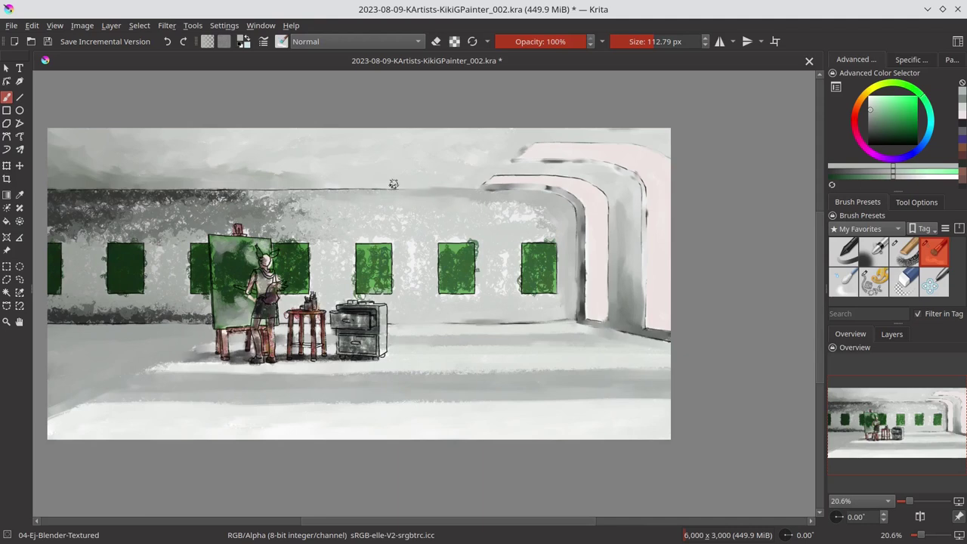
key(bracketright)
key(bracketleft)
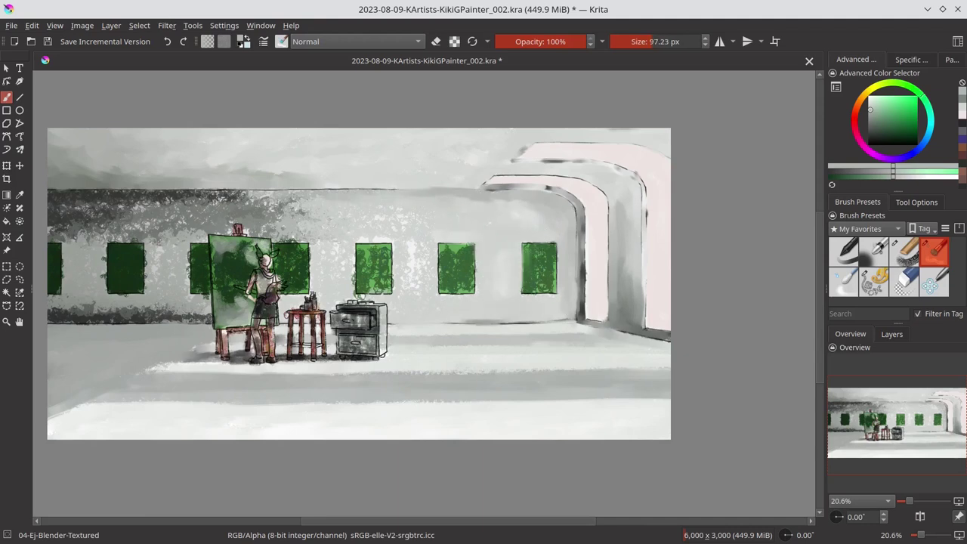
drag(533, 249, 548, 293)
drag(454, 245, 457, 293)
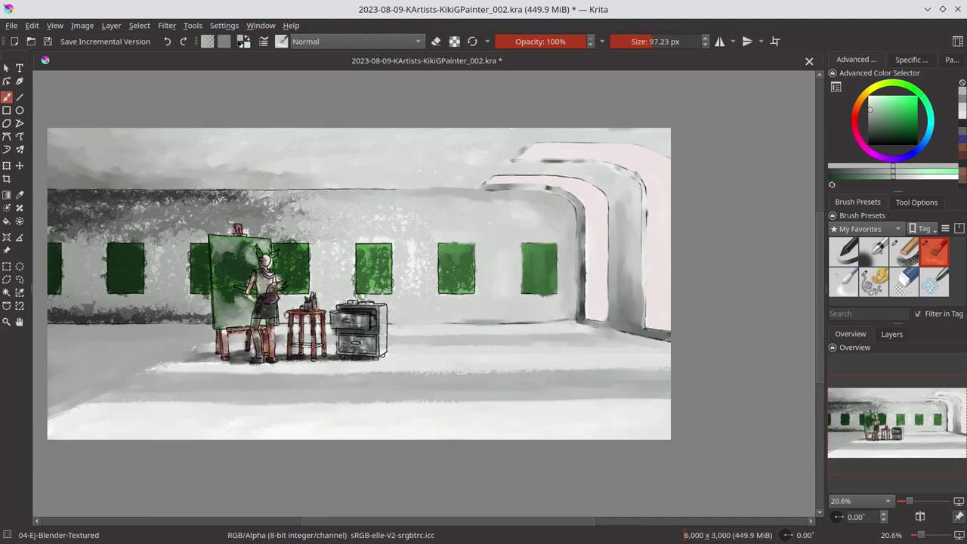
mouse_move(367, 253)
mouse_down()
mouse_move(385, 280)
mouse_move(371, 301)
mouse_up()
Soften the dark foliage above the easel and repaint the drawers cabinet, then save.
key(bracketleft)
key(bracketright)
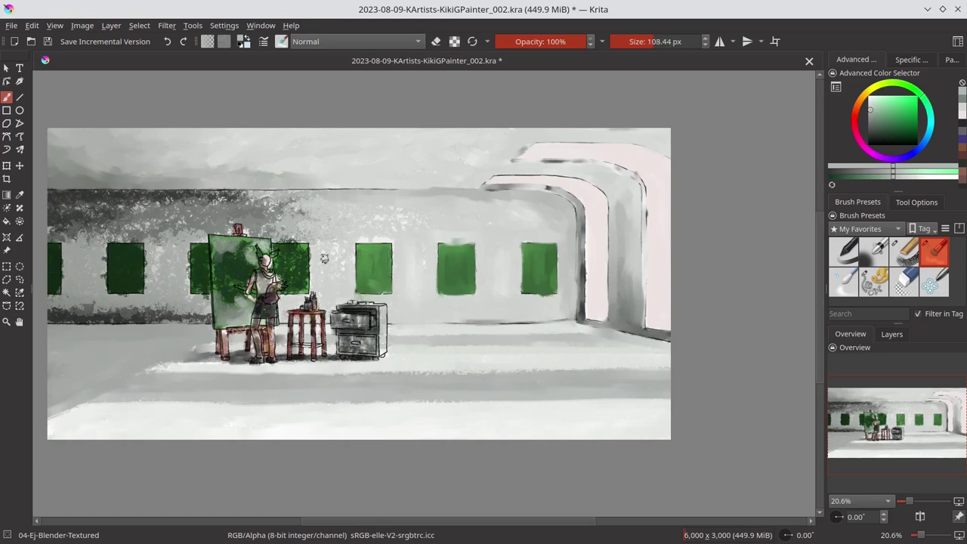
key(bracketright)
drag(355, 215, 264, 227)
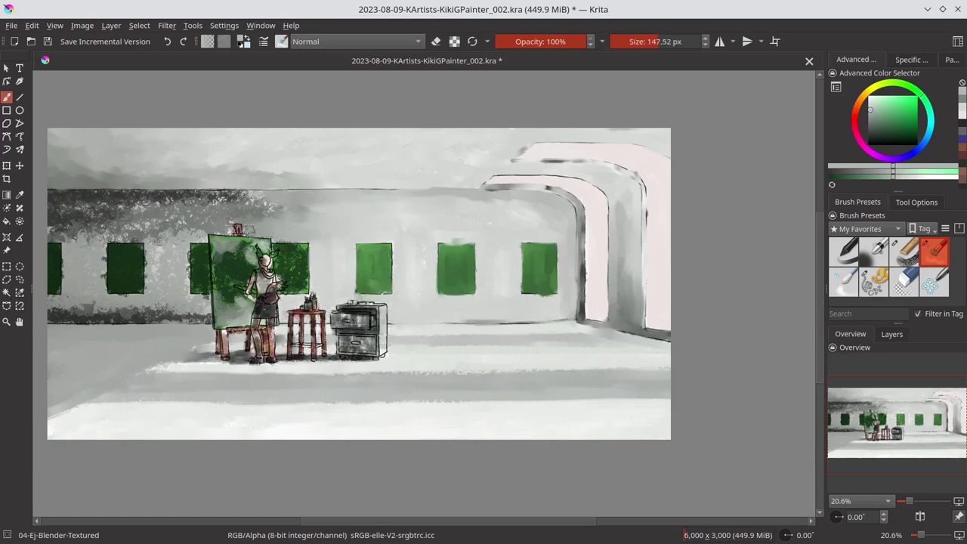
key(bracketleft)
key(bracketleft)
key(bracketleft)
drag(340, 306, 377, 310)
mouse_move(336, 340)
mouse_down()
mouse_move(365, 333)
mouse_move(374, 352)
mouse_up()
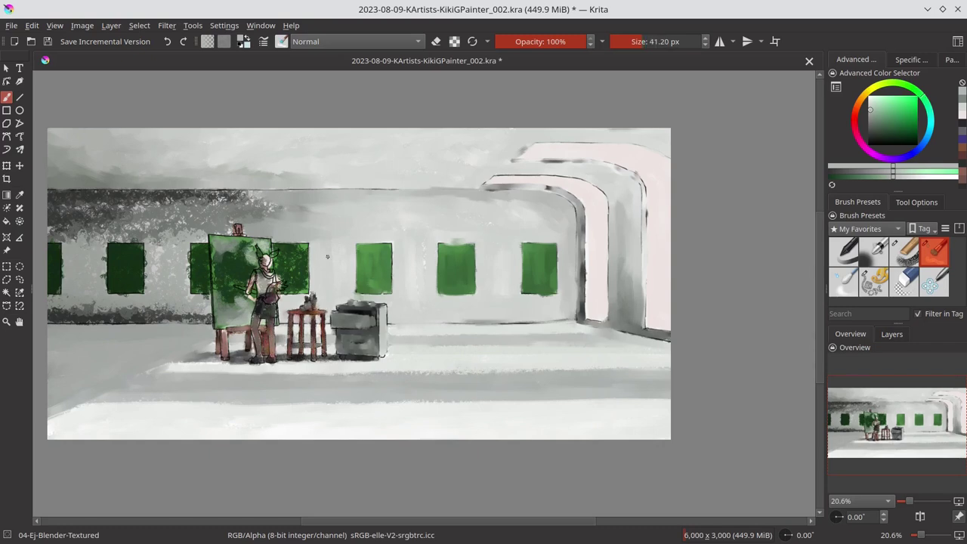
key(ctrl+s)
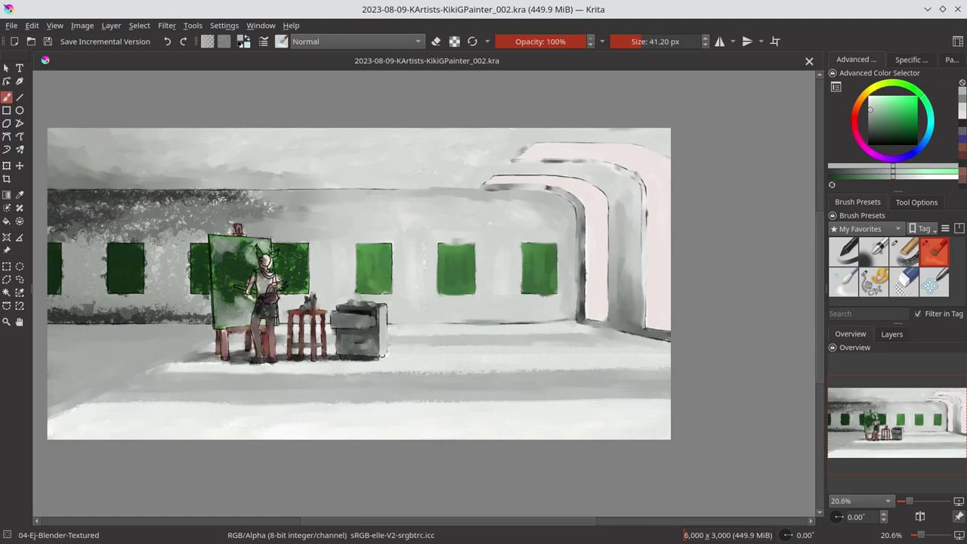
Add a small dark mark near the figure and darken the easel's left edge, then save.
click(277, 310)
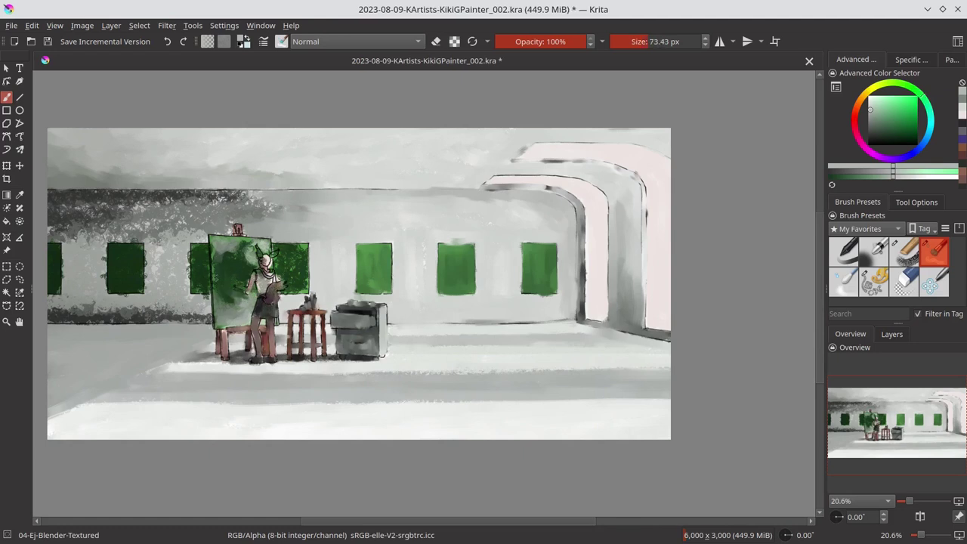
key(bracketright)
key(bracketright)
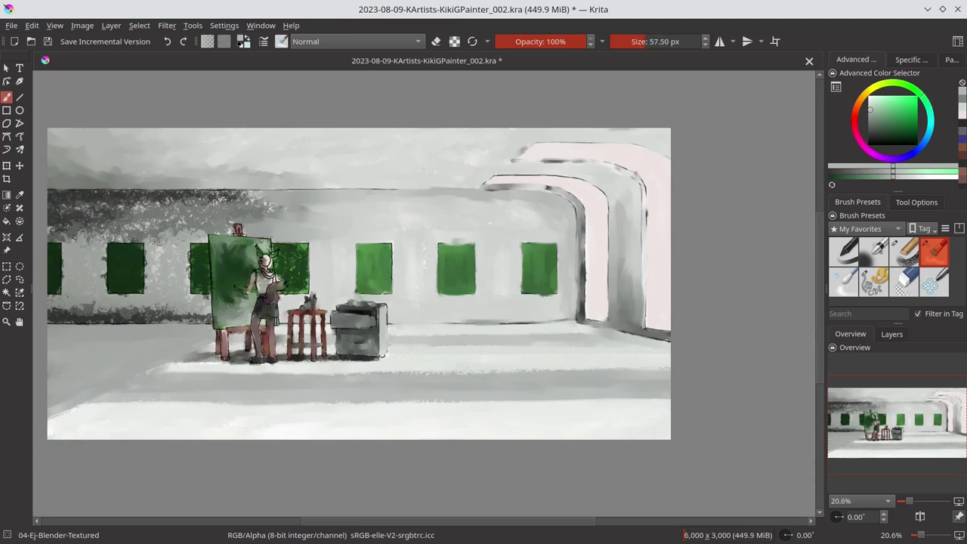
drag(213, 254, 213, 307)
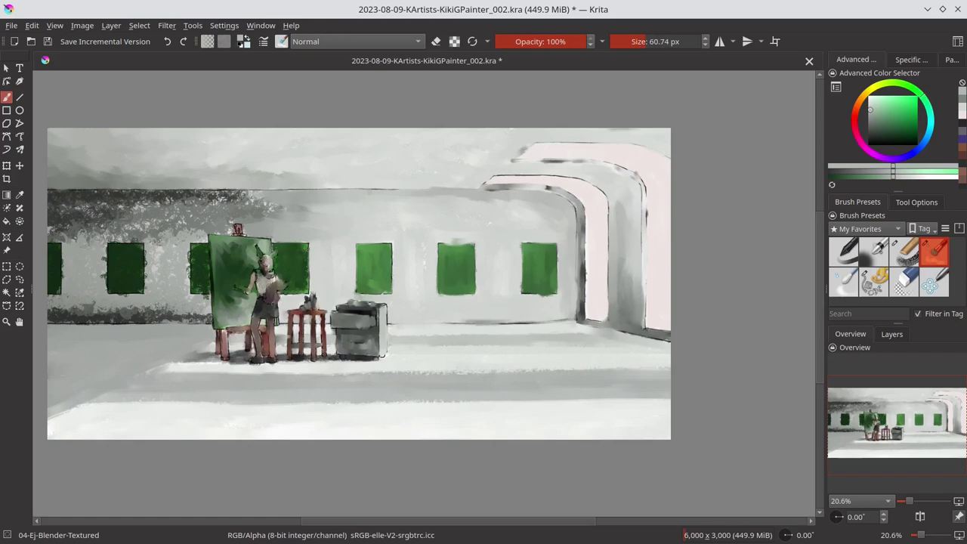
key(ctrl+s)
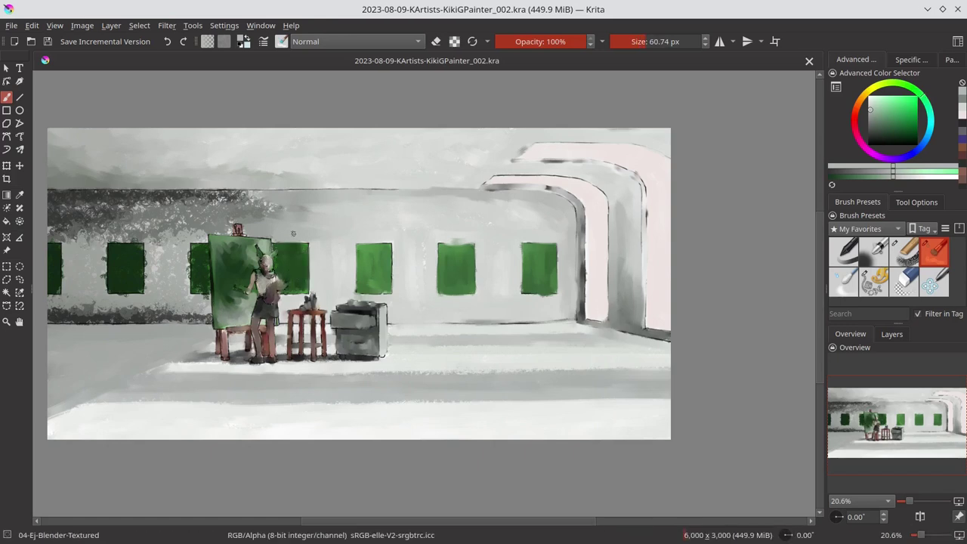
Paint foliage and light strokes over the left and upper wall speckles, then save.
drag(218, 193, 75, 219)
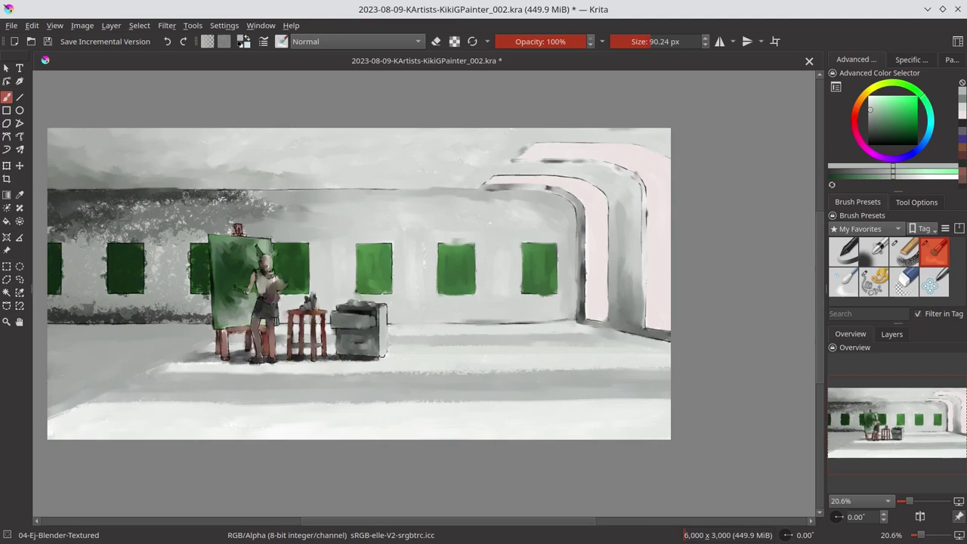
key(])
mouse_move(53, 291)
mouse_down()
mouse_move(136, 316)
mouse_move(211, 318)
mouse_up()
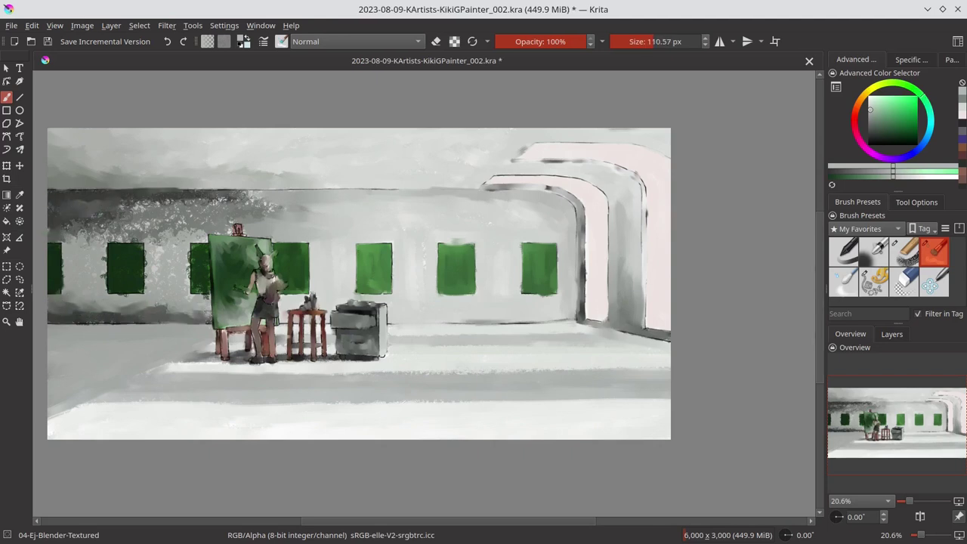
key([)
drag(187, 254, 208, 299)
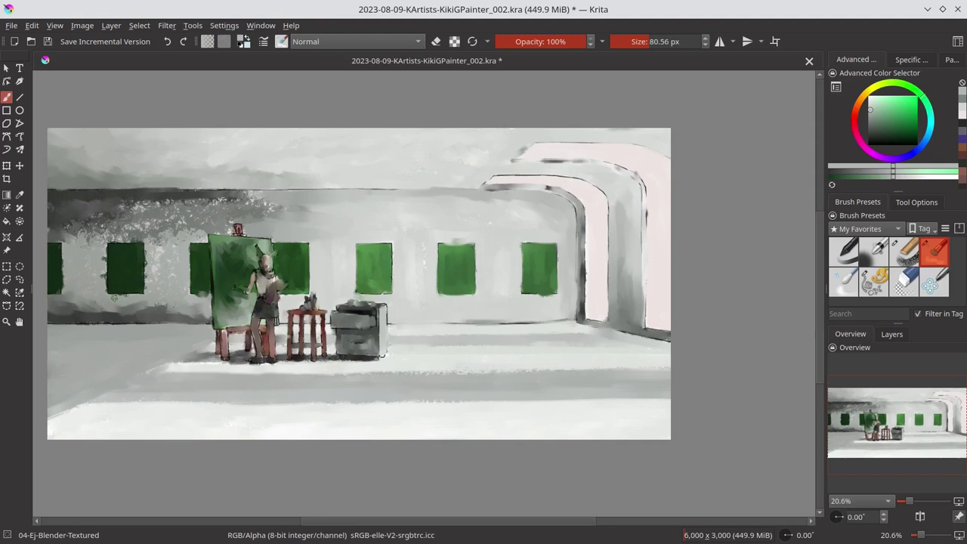
key(bracketright)
mouse_move(148, 257)
mouse_down()
mouse_move(125, 203)
mouse_move(235, 229)
mouse_up()
key(bracketleft)
key(bracketleft)
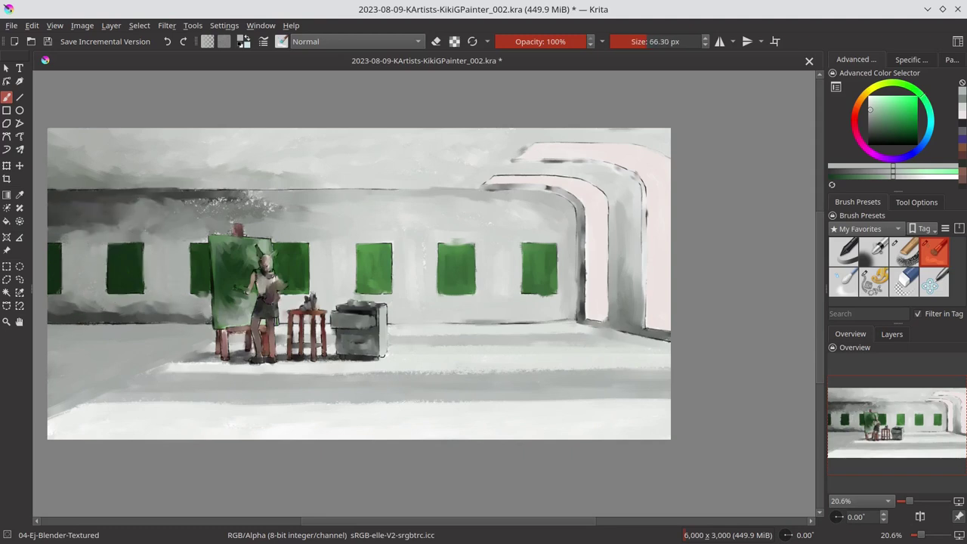
key(bracketright)
key(bracketright)
drag(204, 198, 302, 214)
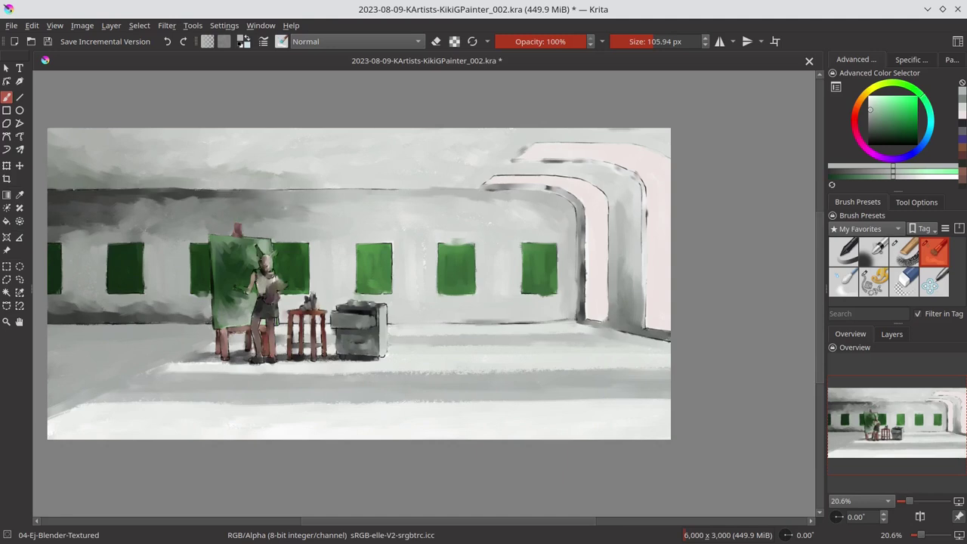
key(ctrl+s)
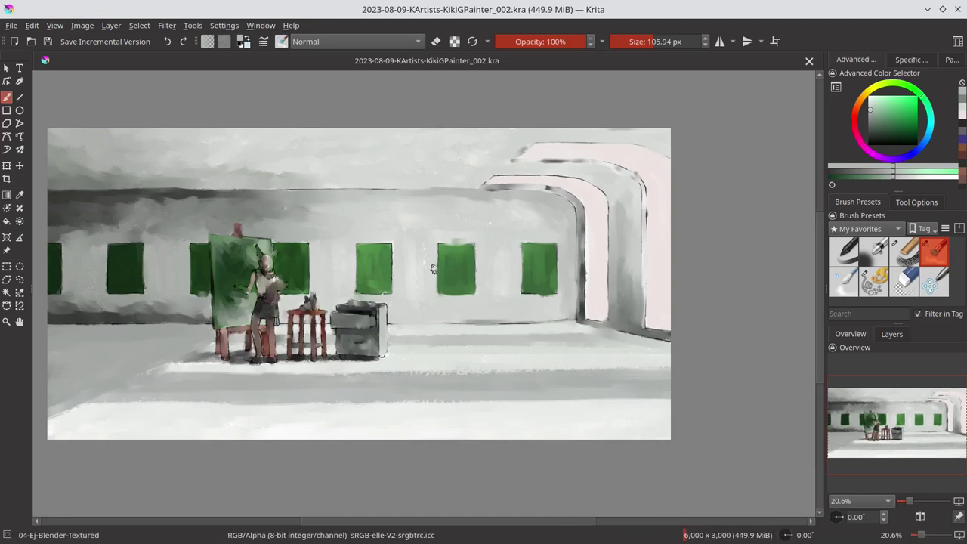
Show the black line-art layer and merge it down into the background painting.
click(892, 333)
click(833, 406)
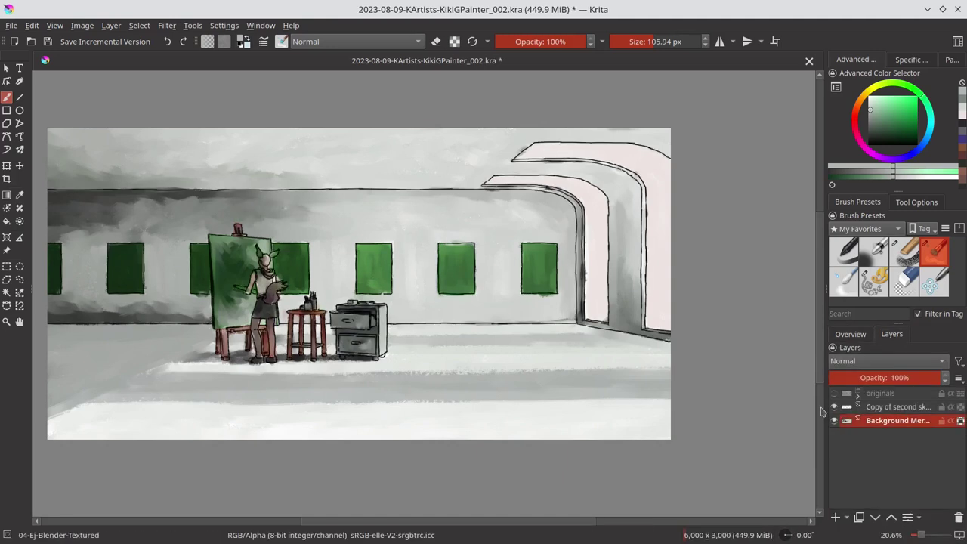
right_click(900, 423)
click(824, 185)
click(106, 41)
right_click(904, 426)
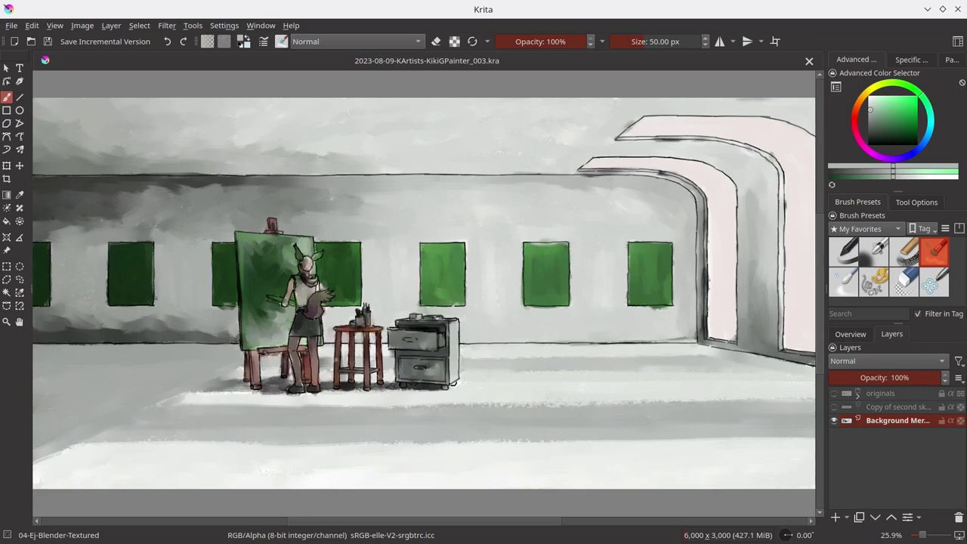
key(minus)
Freehand-select the ceiling strip plus the inner and outer curved beams.
drag(51, 178, 597, 180)
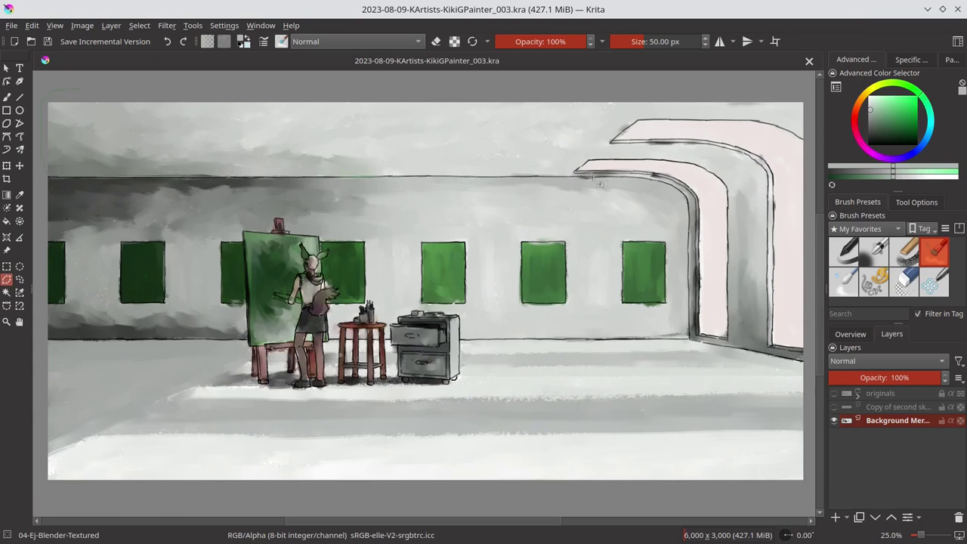
mouse_move(656, 182)
mouse_down()
mouse_move(687, 199)
mouse_move(47, 174)
mouse_up()
click(917, 202)
drag(588, 161, 772, 378)
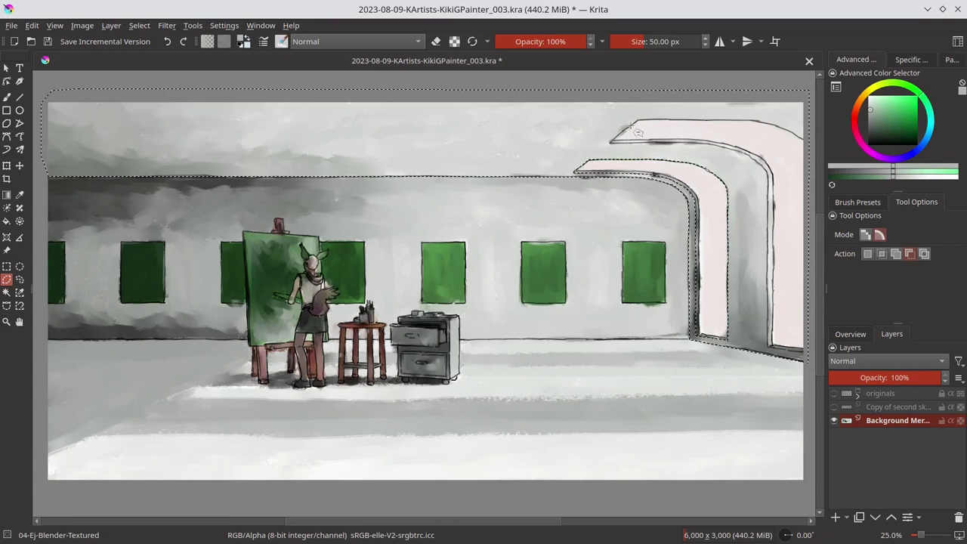
drag(593, 176, 807, 144)
drag(773, 286, 753, 157)
drag(676, 146, 693, 148)
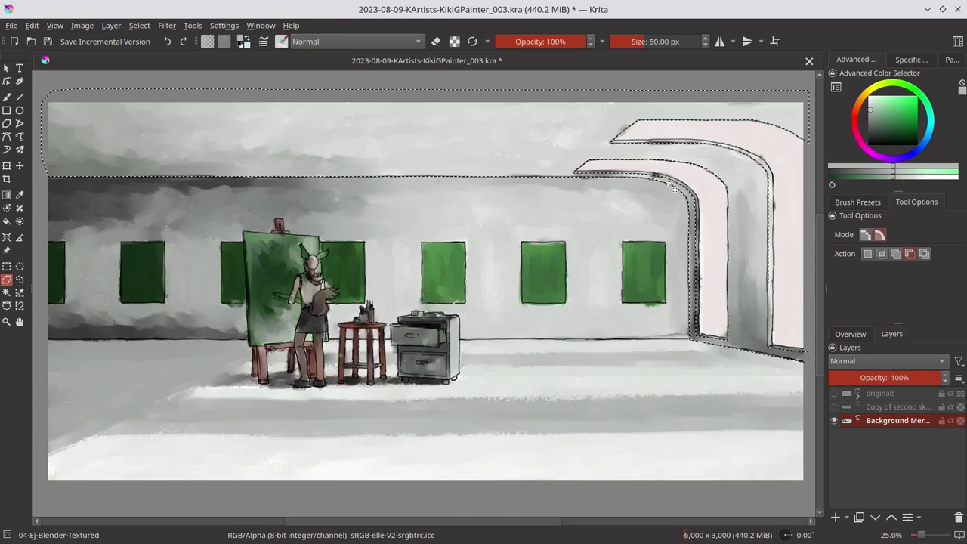
Pick the Airbrush-Soft preset, sample several ceiling greys to brighten the ceiling, and save.
click(851, 335)
click(858, 202)
click(874, 251)
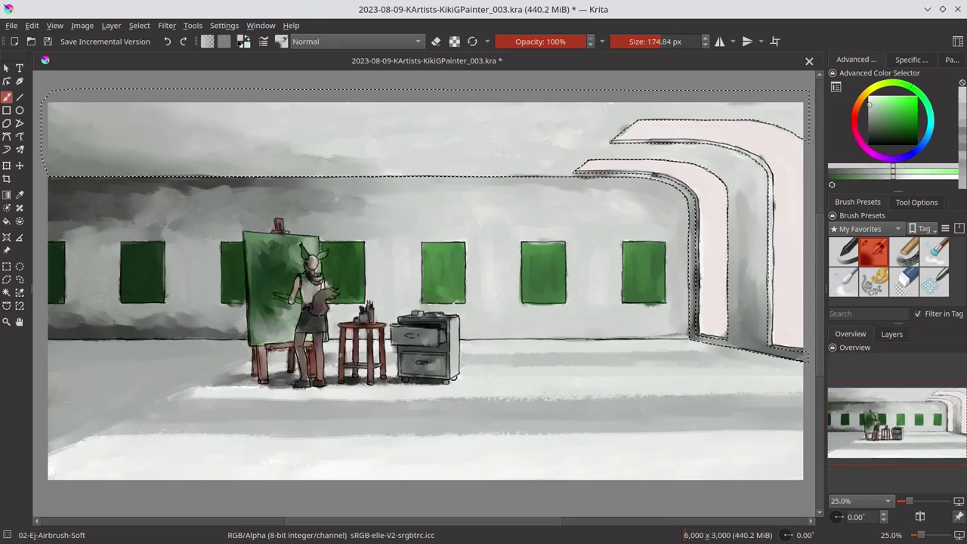
ctrl+click(406, 144)
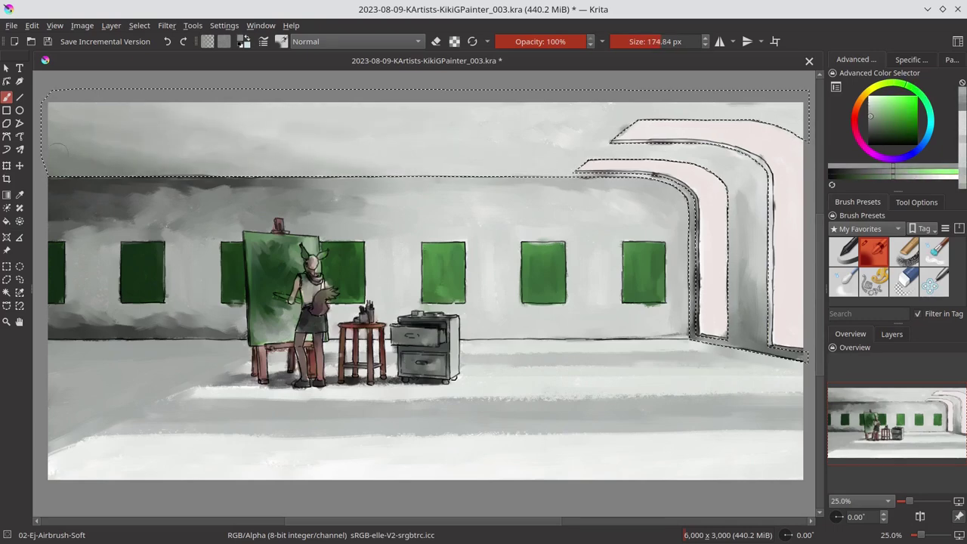
key(bracketright)
ctrl+click(78, 185)
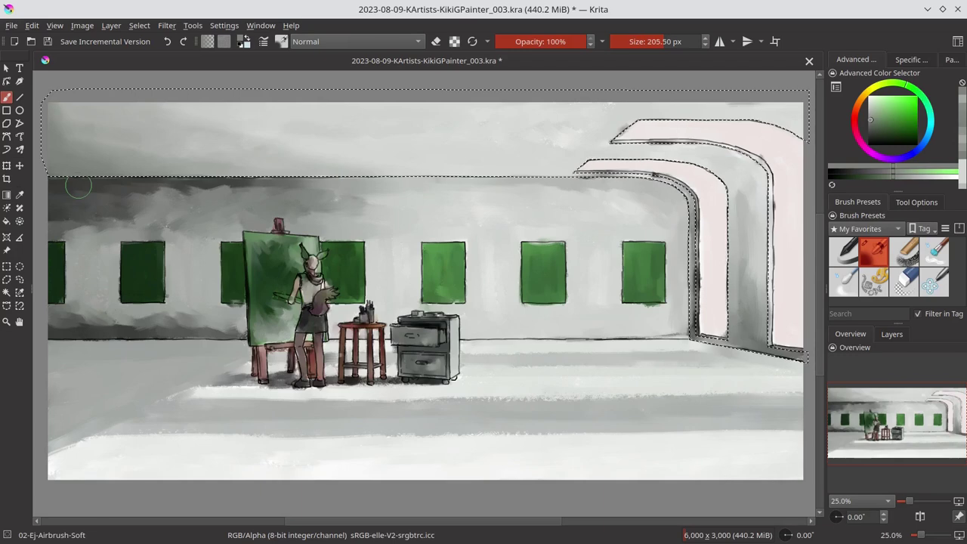
ctrl+click(531, 138)
ctrl+click(258, 145)
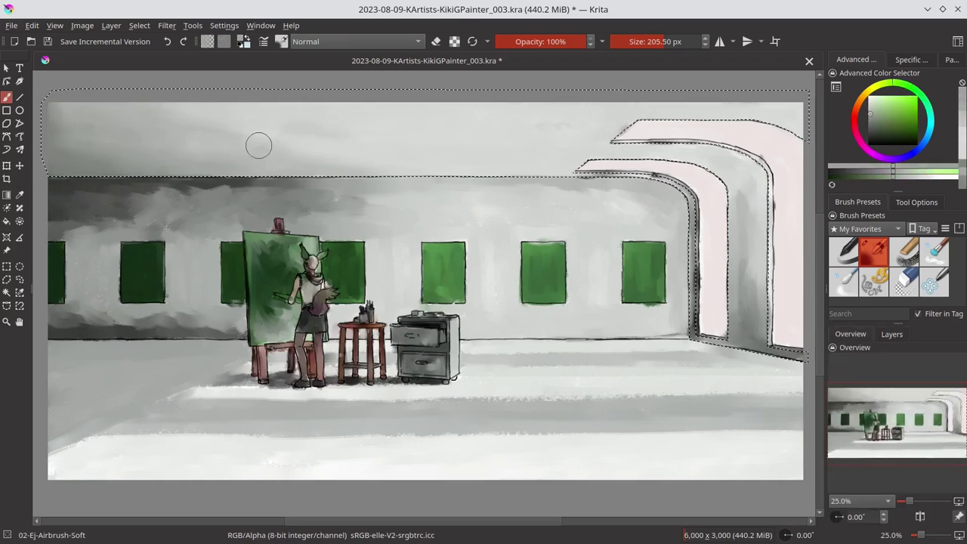
key(ctrl+s)
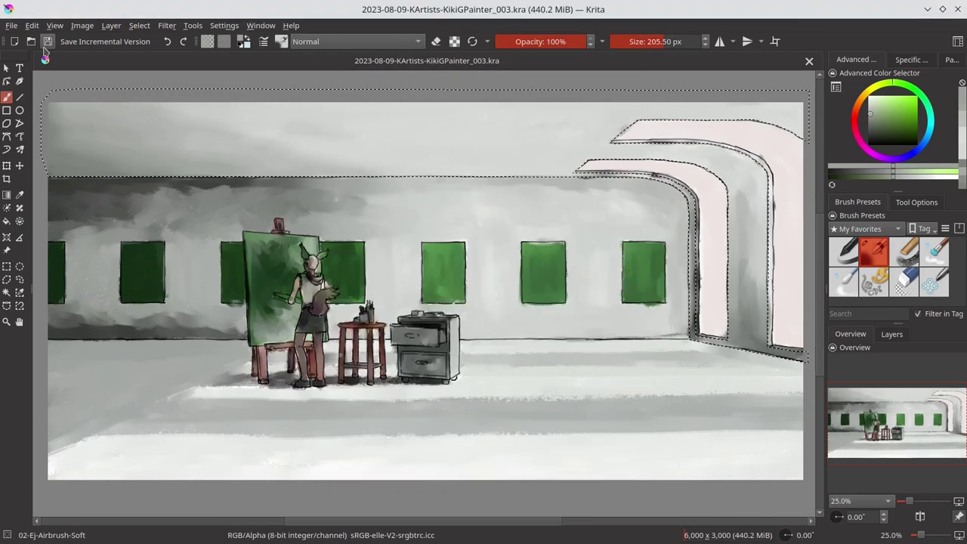
Brush pink along the arch pillar's inner edge, add darker grey shading beside it, and save.
click(564, 160)
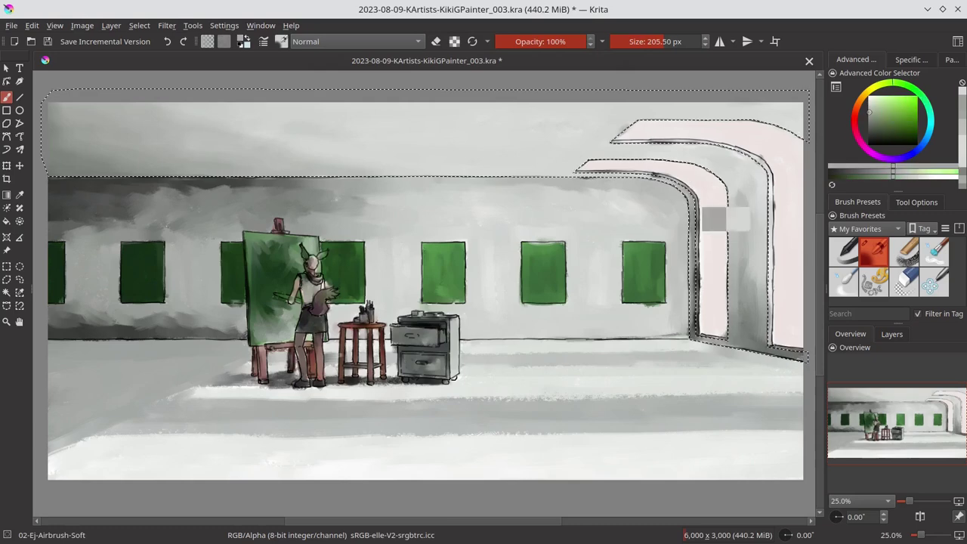
drag(690, 310, 710, 287)
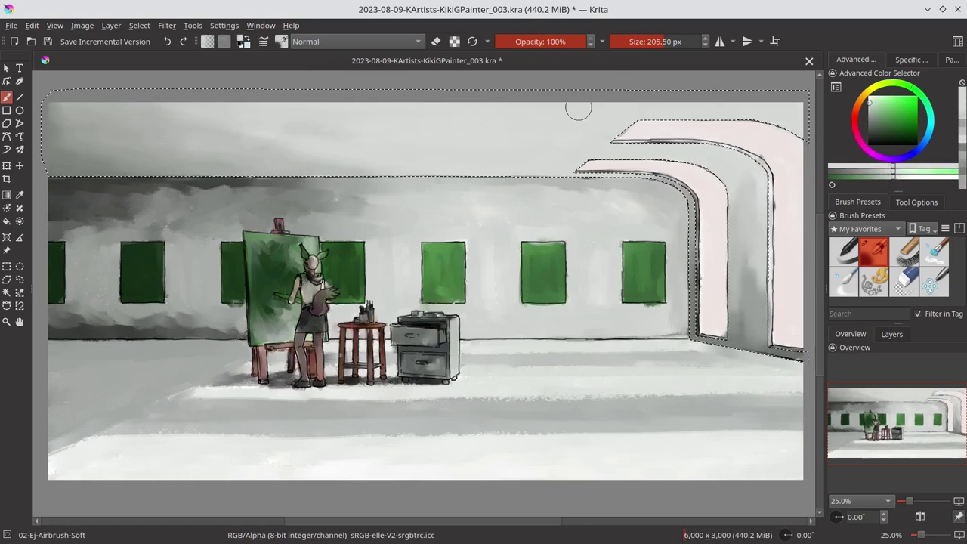
drag(657, 146, 520, 129)
ctrl+click(638, 328)
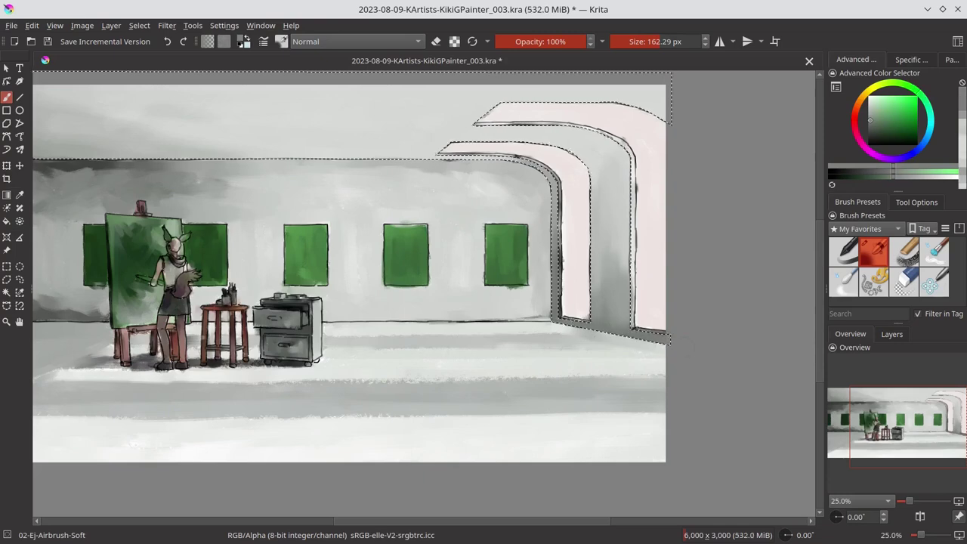
mouse_move(683, 348)
mouse_down()
mouse_move(554, 175)
mouse_move(618, 245)
mouse_up()
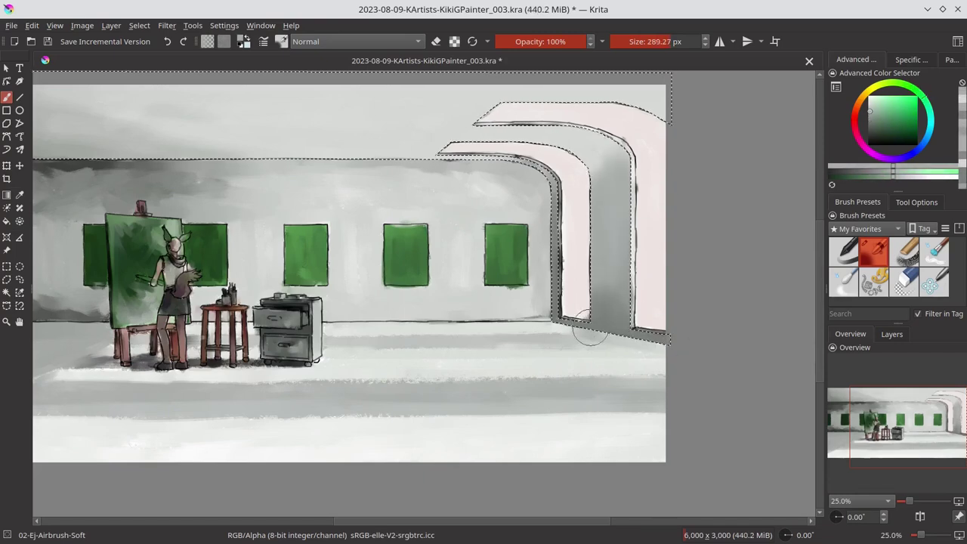
key(ctrl+s)
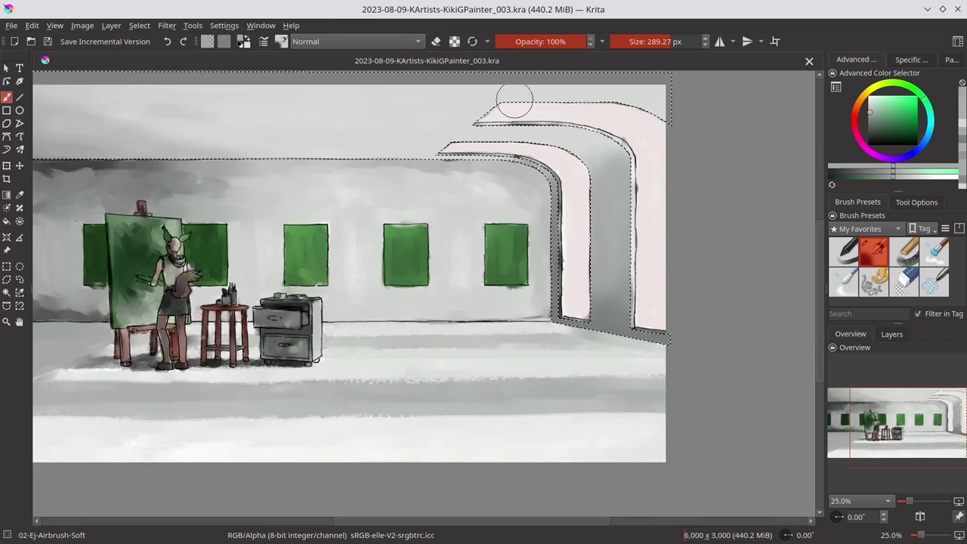
With a smaller brush and sampled light pink, paint the arch's top edge and lower wall corner, then save.
ctrl+click(517, 84)
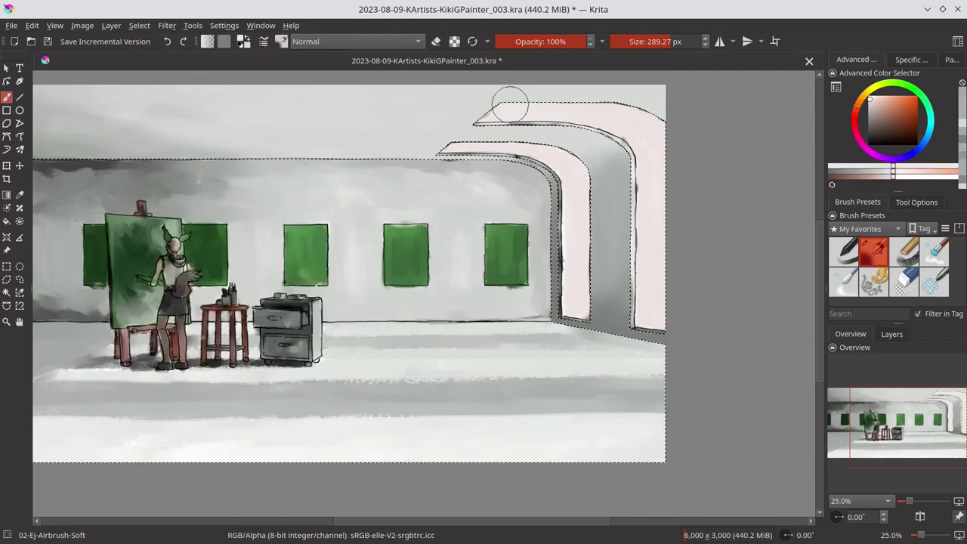
drag(517, 84, 454, 98)
mouse_move(647, 98)
mouse_down()
mouse_move(559, 111)
mouse_move(557, 130)
mouse_up()
ctrl+click(433, 124)
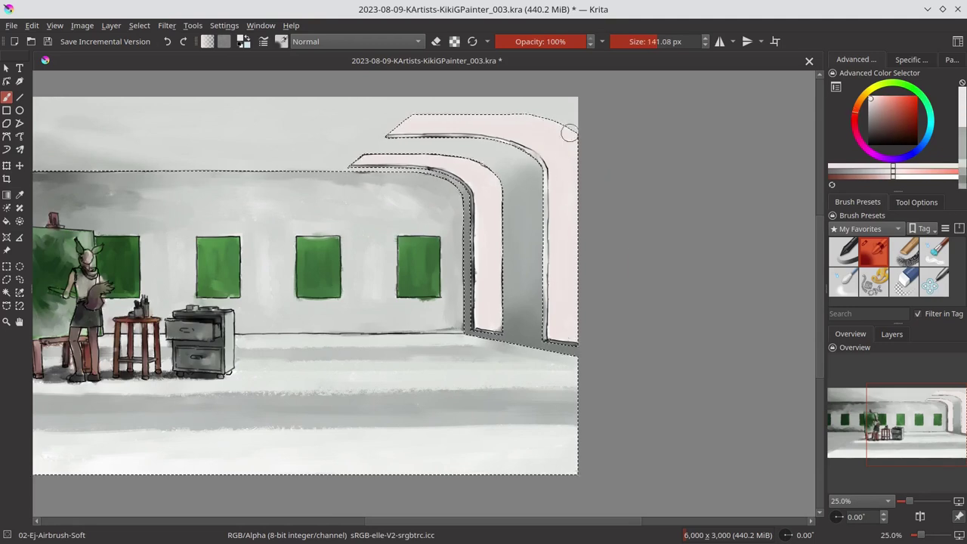
ctrl+click(559, 309)
drag(568, 226, 533, 144)
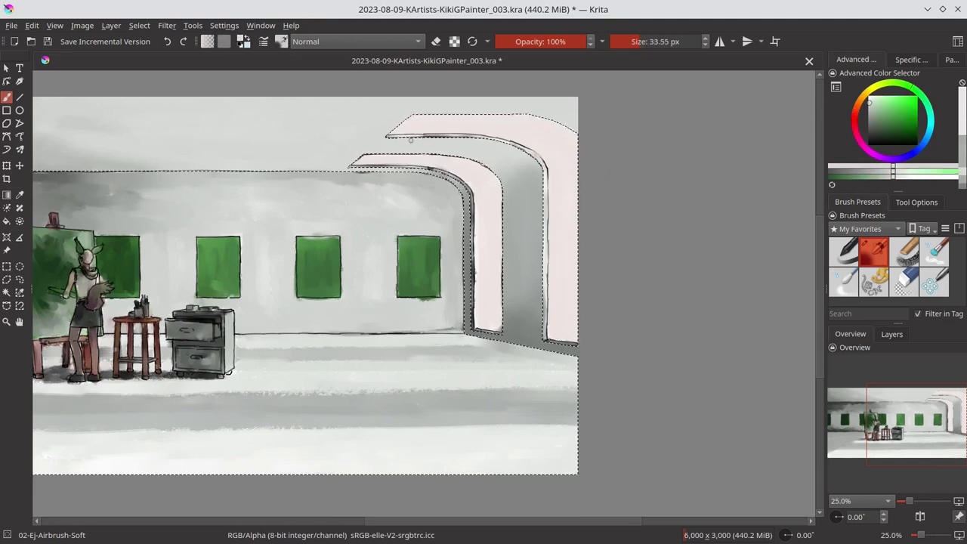
drag(396, 137, 454, 136)
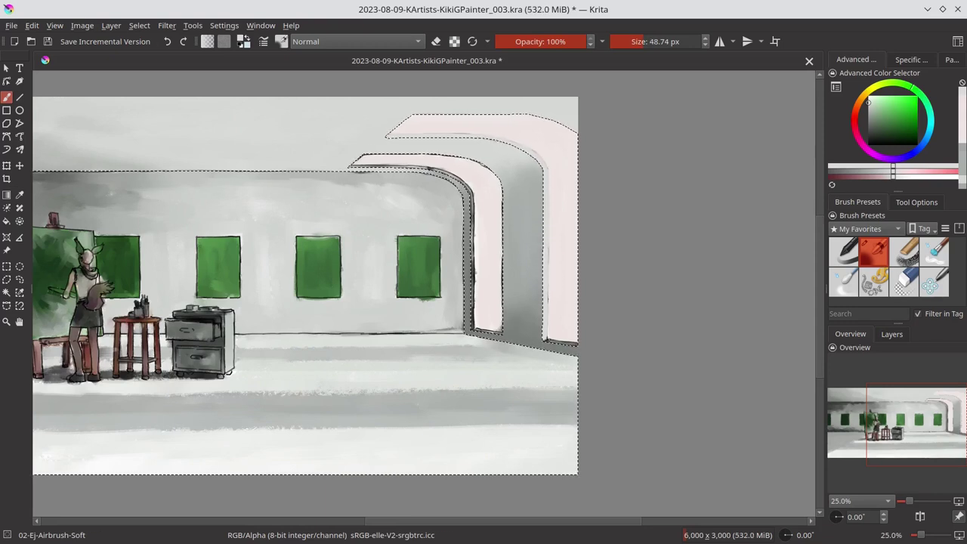
drag(545, 342, 578, 353)
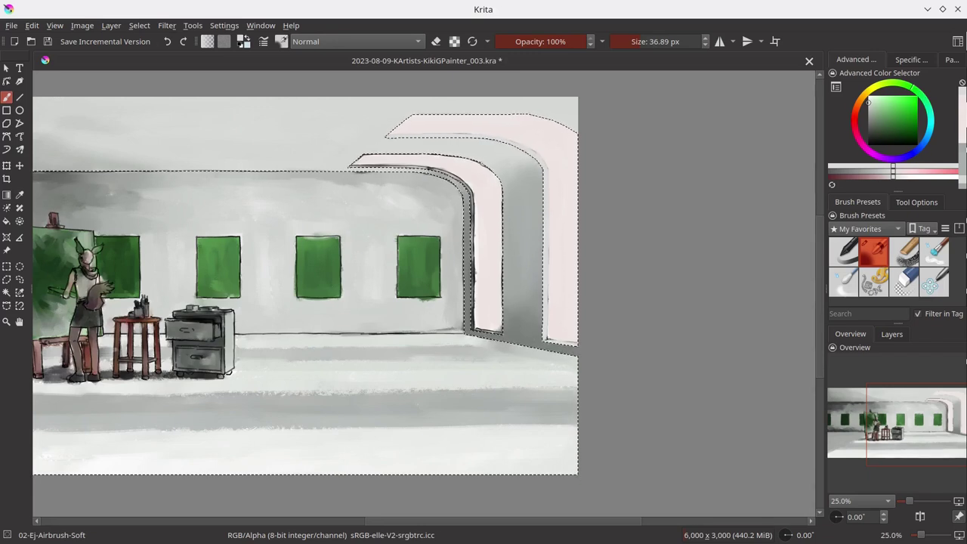
key(ctrl+s)
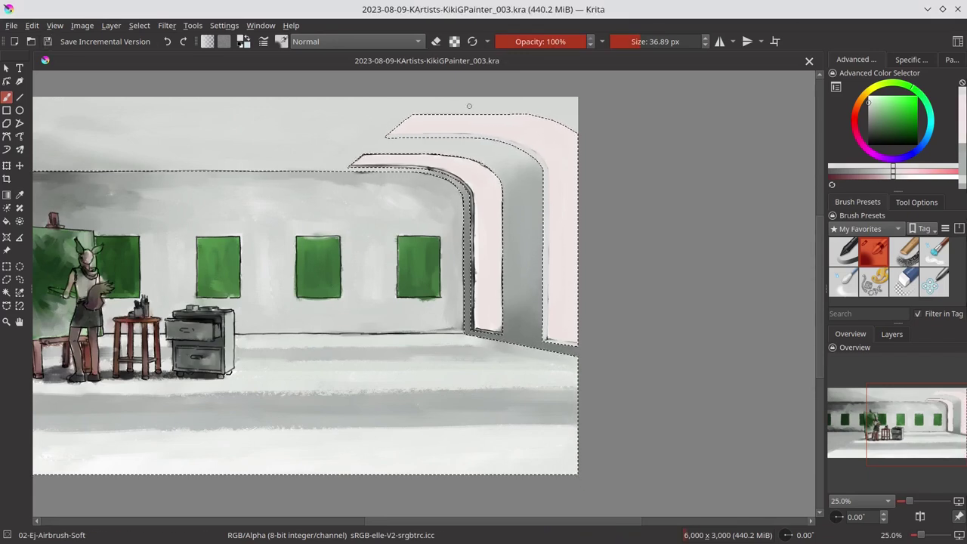
Paint a light pink inner arch band with a larger brush, pick a darker pink, and dismiss the save error.
ctrl+click(522, 189)
drag(570, 281, 559, 257)
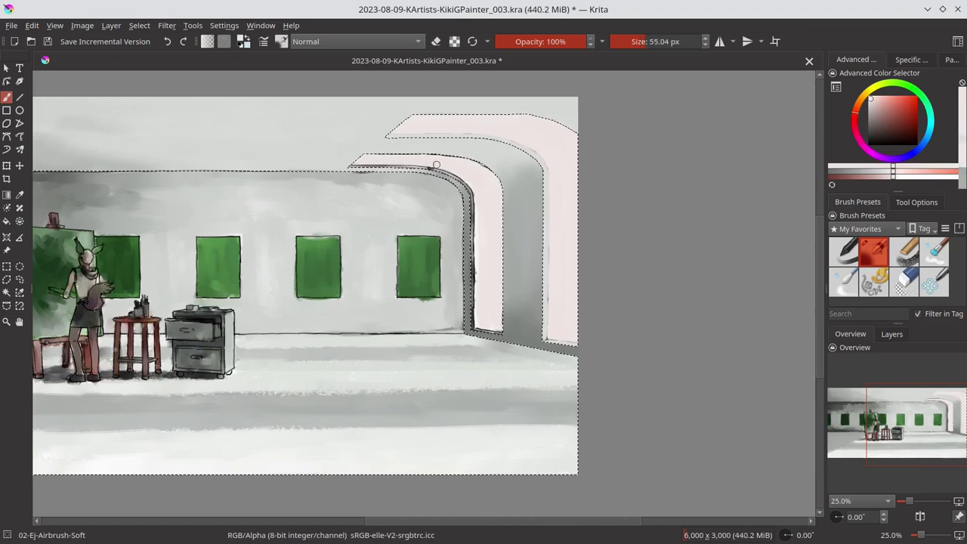
drag(469, 161, 476, 179)
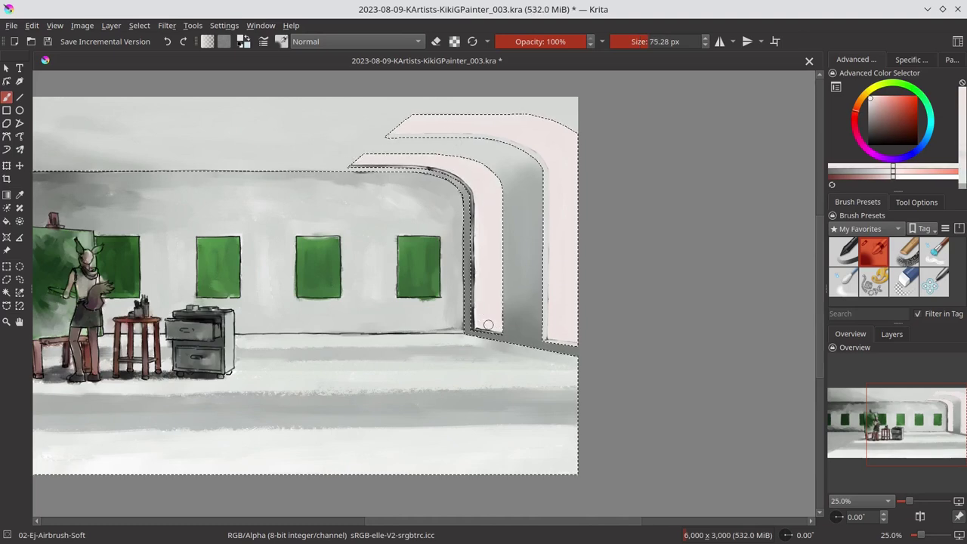
ctrl+click(370, 158)
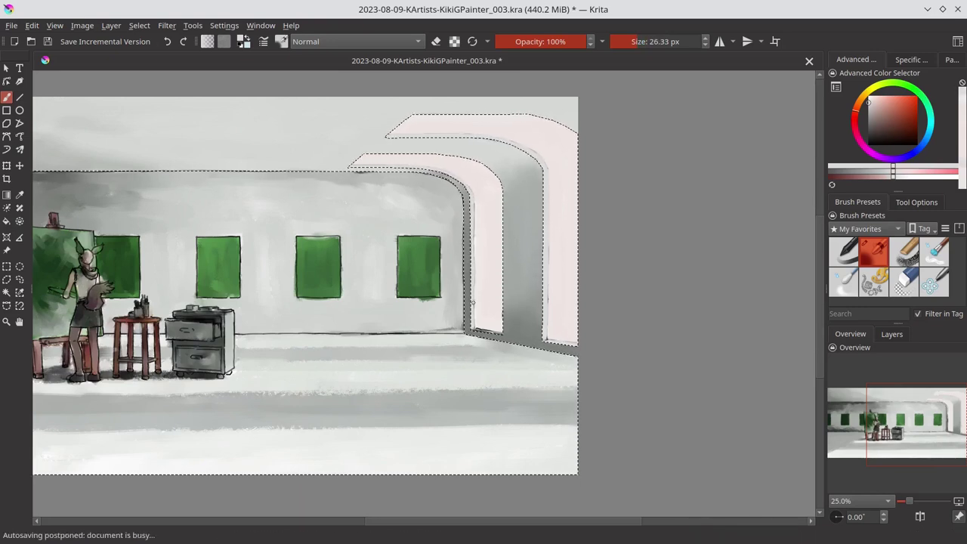
key(ctrl+s)
key(Return)
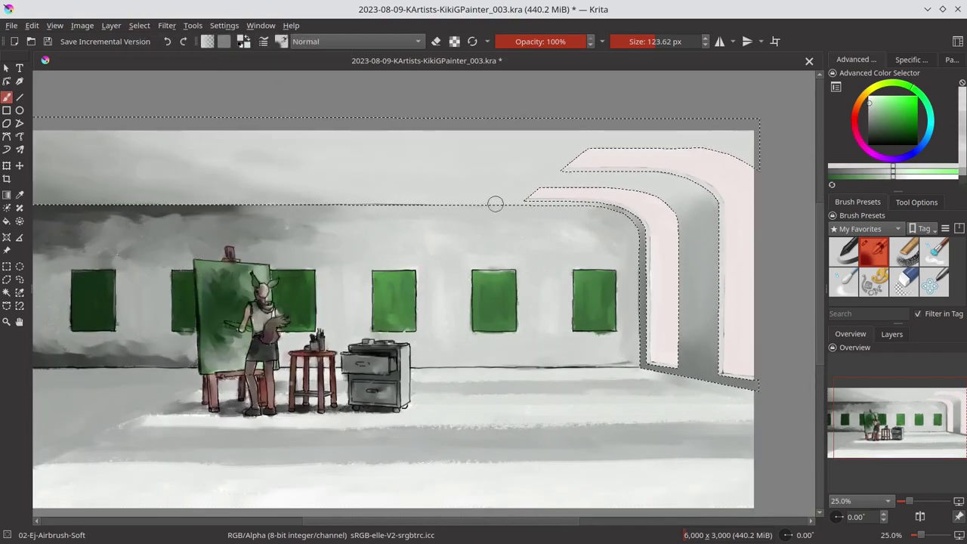
Deselect everything on the canvas.
scroll(427, 160, down, 1)
click(139, 25)
click(157, 58)
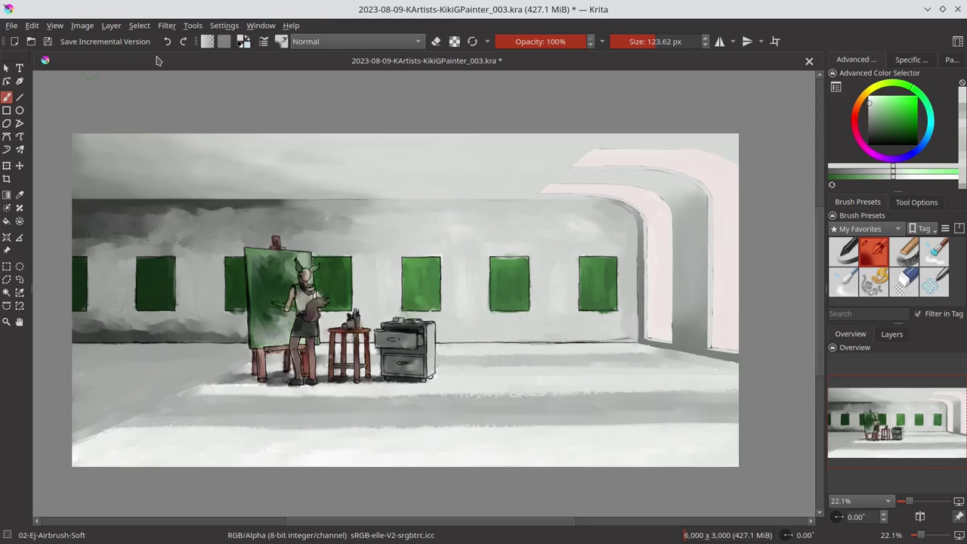
Outline the back wall with a polygonal selection.
click(7, 280)
click(633, 201)
click(638, 342)
Subtract each green frame from the wall selection with rectangle selections, including the one behind the easel.
click(66, 343)
click(63, 192)
key(ctrl+r)
drag(579, 256, 619, 313)
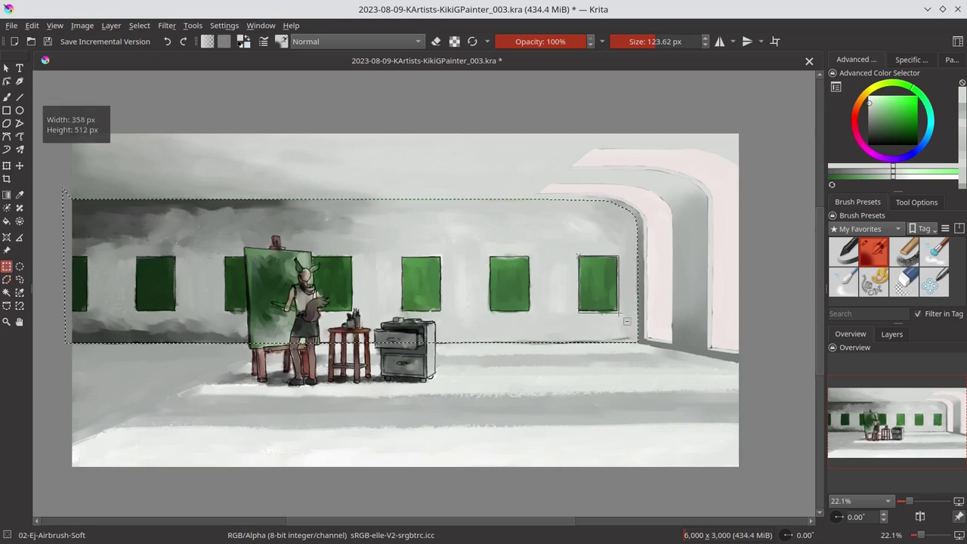
drag(489, 255, 532, 313)
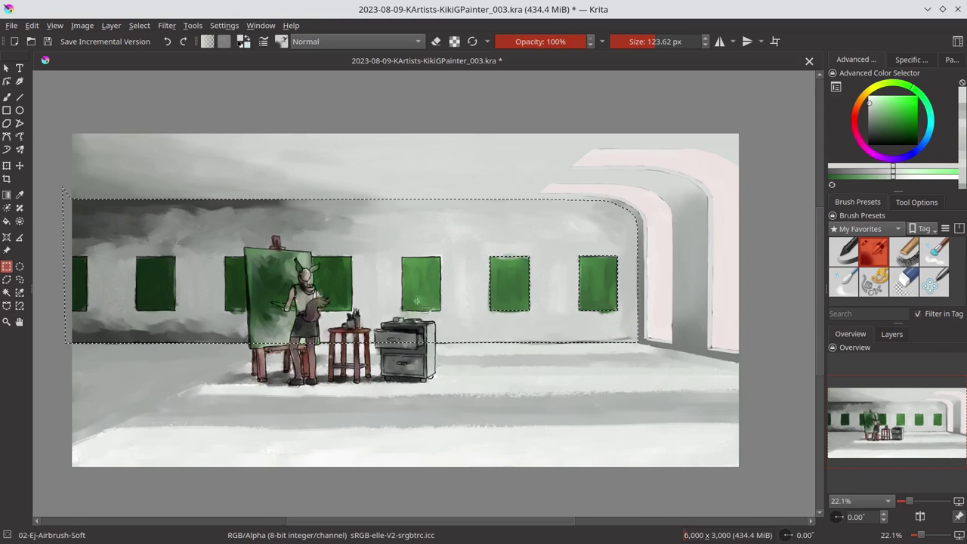
drag(401, 254, 444, 315)
drag(313, 260, 320, 278)
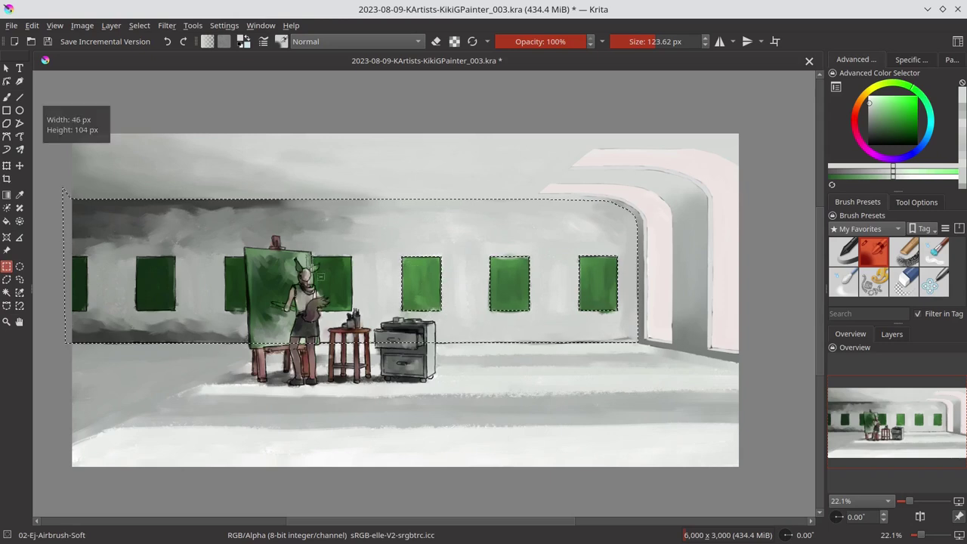
drag(352, 313, 224, 255)
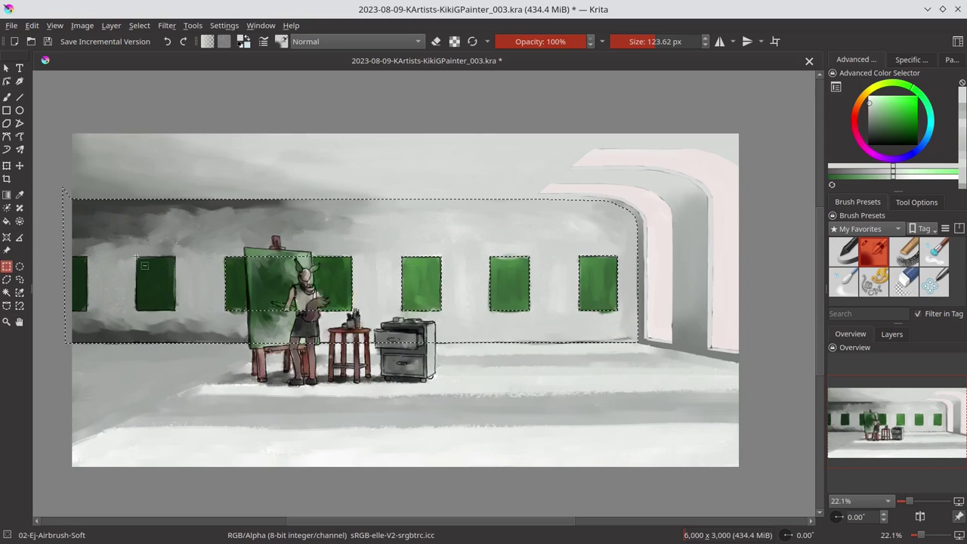
drag(136, 257, 177, 313)
drag(89, 255, 66, 313)
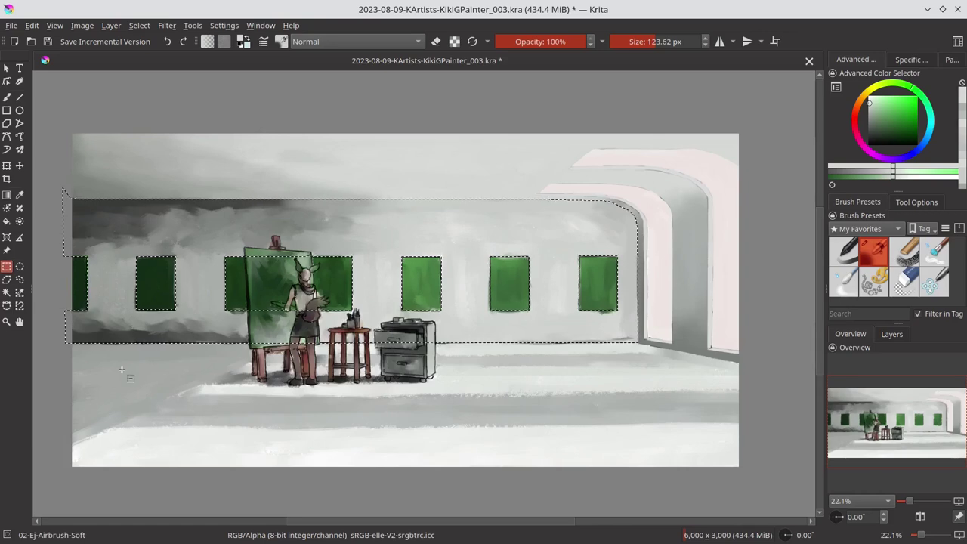
Save the painting and sample a dark grey from the wall.
key(ctrl+s)
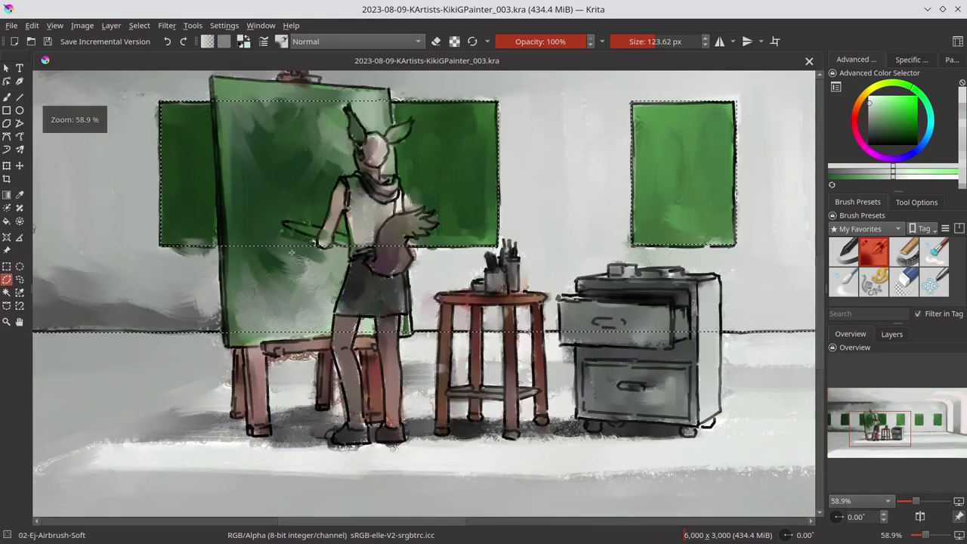
scroll(265, 332, up, 5)
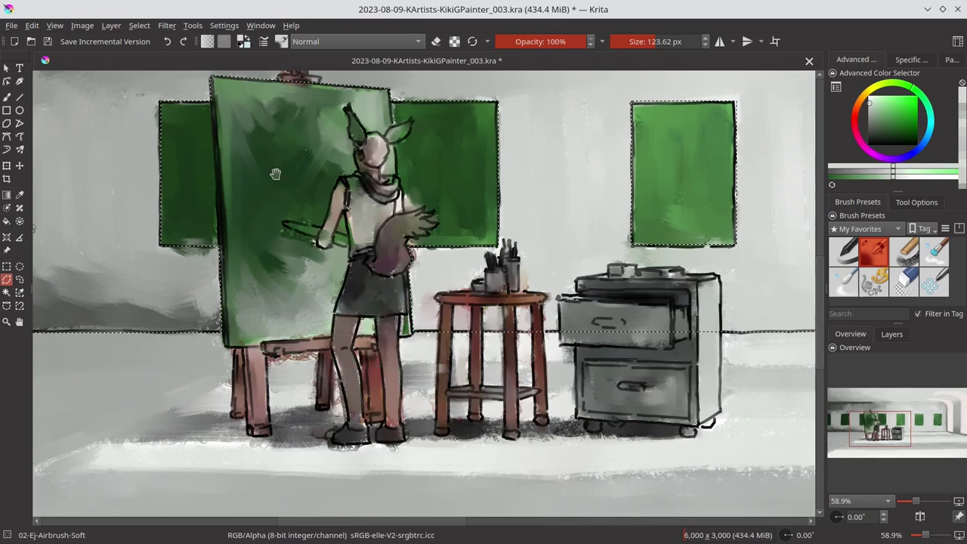
scroll(266, 161, up, 3)
scroll(306, 191, down, 2)
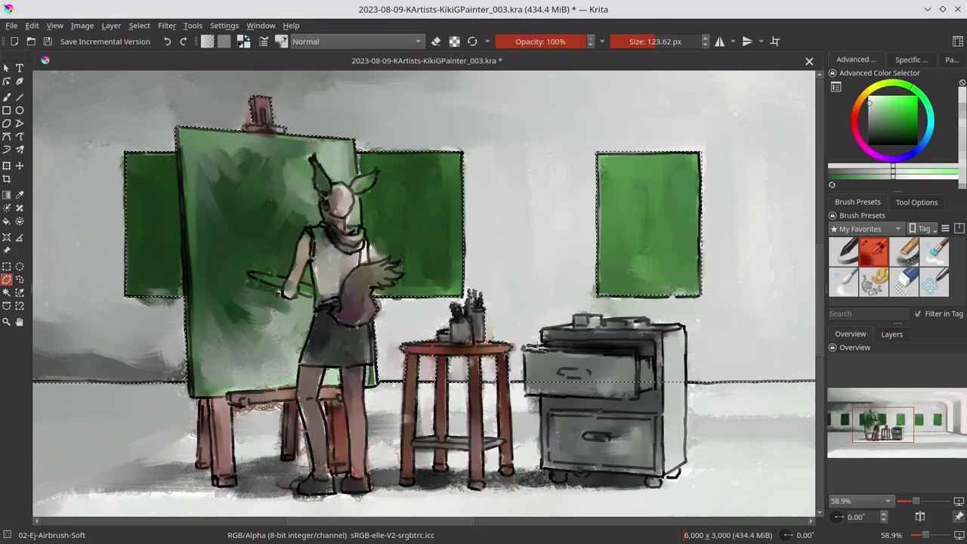
key(ctrl+s)
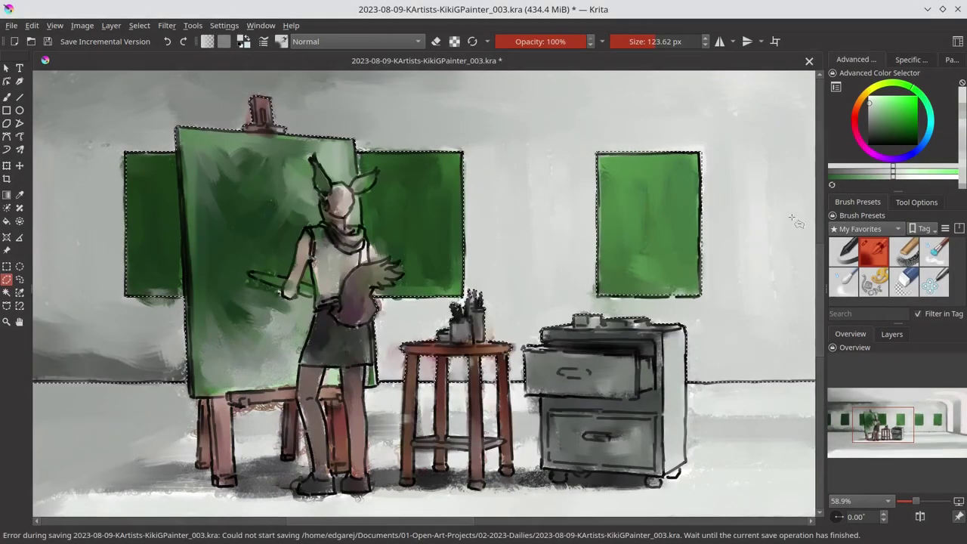
scroll(492, 202, down, 5)
ctrl+click(318, 136)
Darken the upper-left wall, then paint lighter grey across the upper wall band with a larger brush.
drag(231, 114, 257, 174)
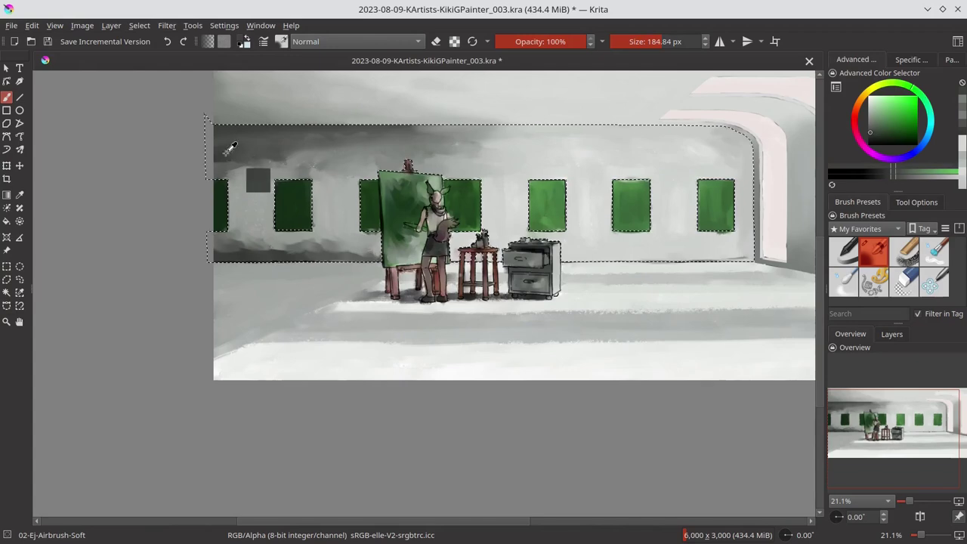
ctrl+click(258, 162)
drag(363, 136, 575, 121)
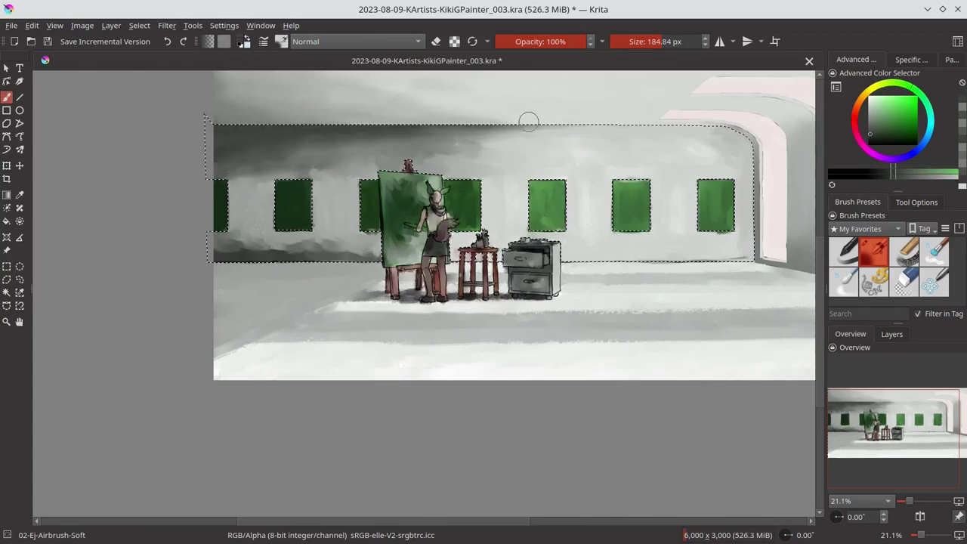
ctrl+click(526, 133)
key(bracketright)
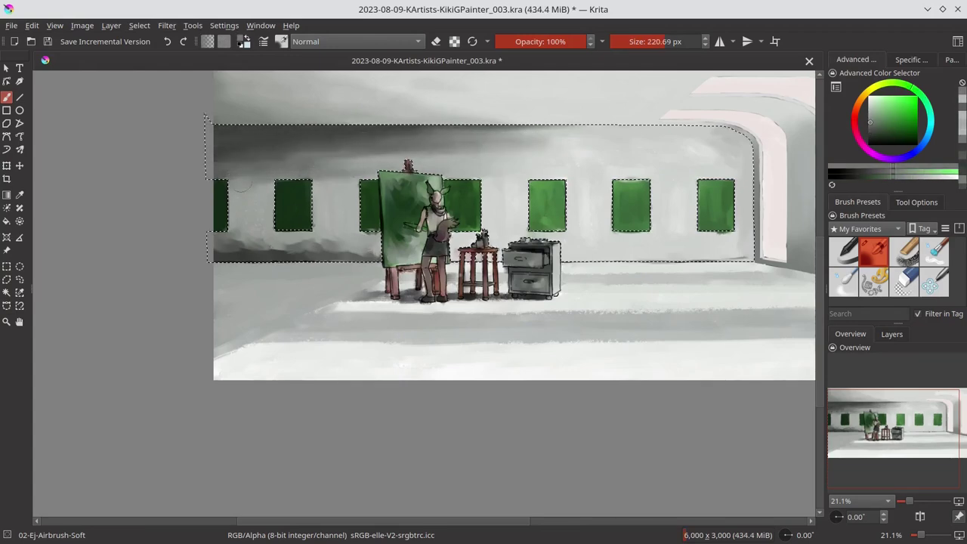
ctrl+click(677, 144)
key(bracketright)
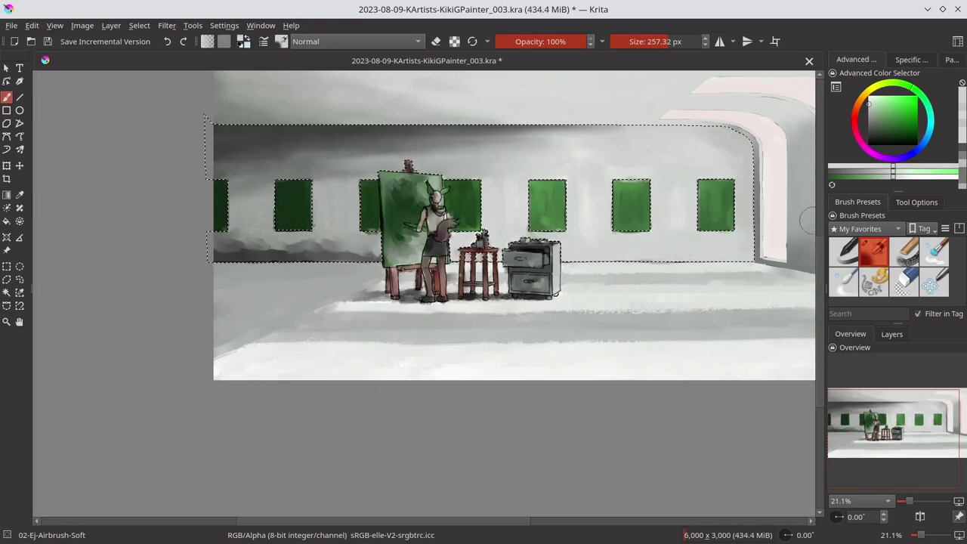
drag(529, 159, 219, 159)
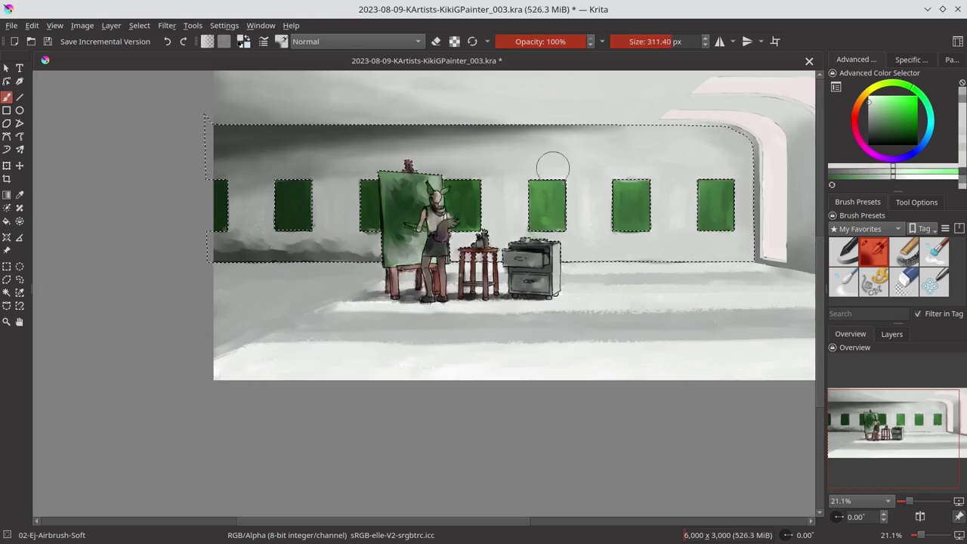
key(bracketright)
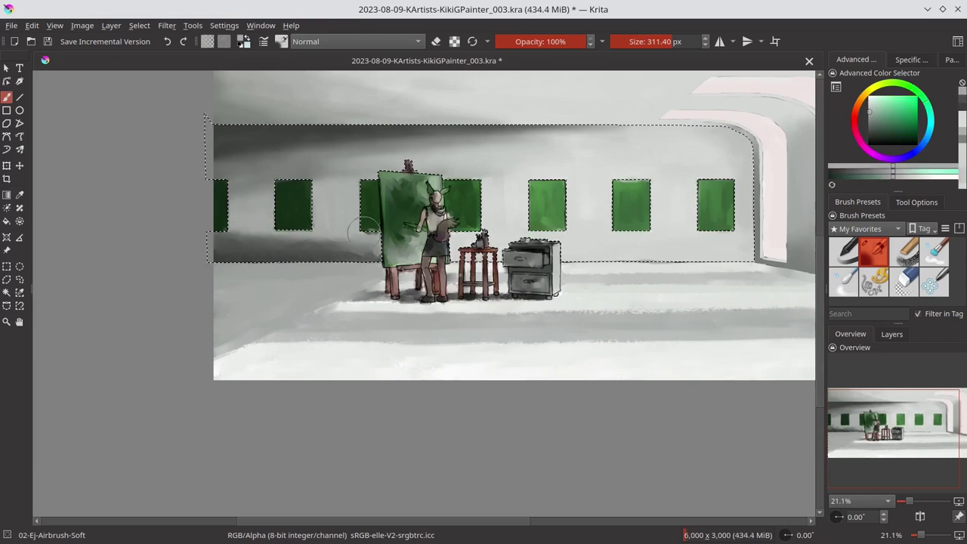
Sample several darker and lighter wall greys, then save the painting.
ctrl+click(356, 209)
ctrl+click(598, 168)
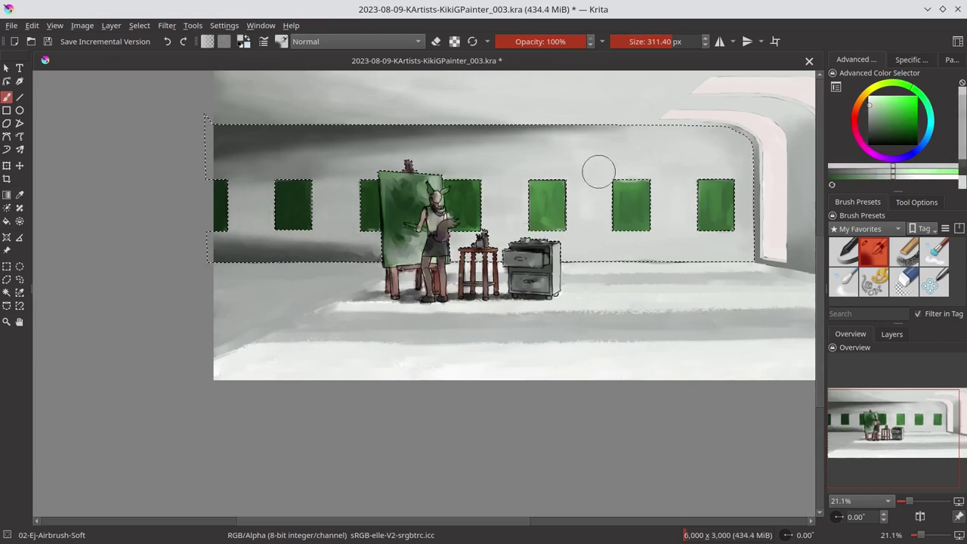
ctrl+click(257, 237)
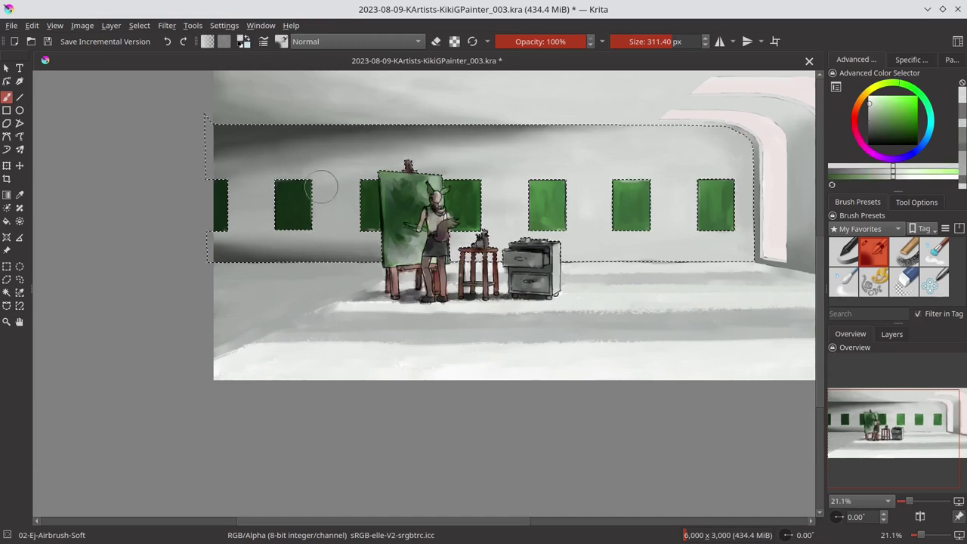
ctrl+click(651, 169)
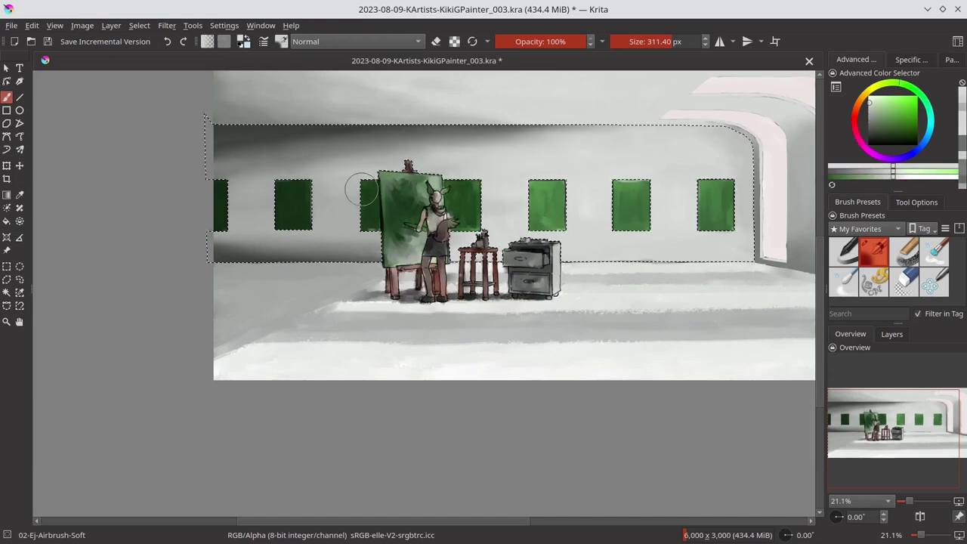
ctrl+click(216, 257)
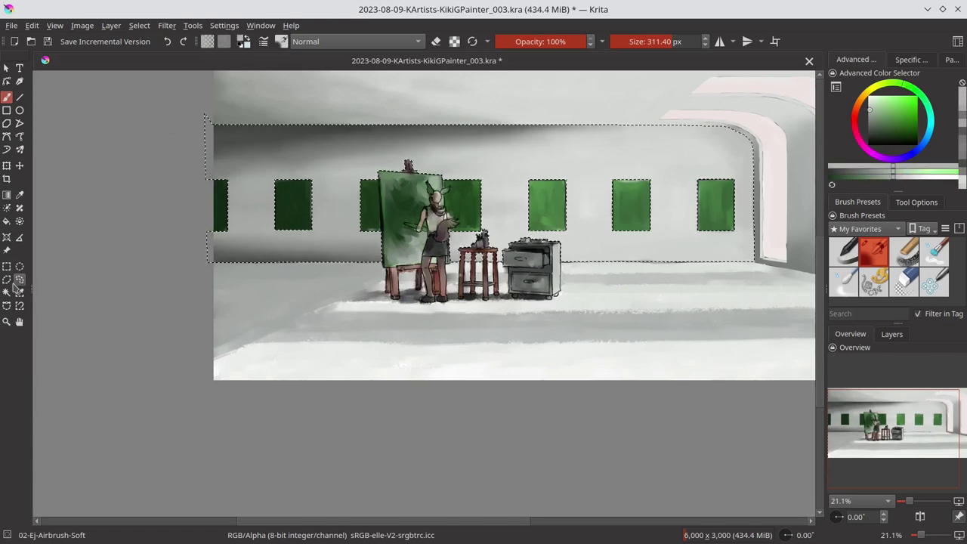
key(ctrl+s)
Invert the selection to the top and bottom bands, resize the brush, and save.
key(ctrl+shift+i)
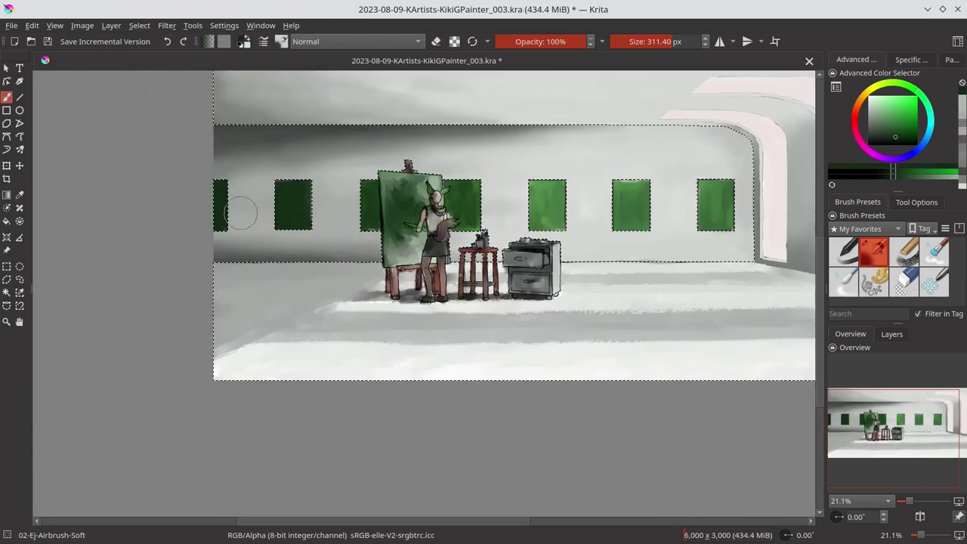
key(bracketleft)
key(l)
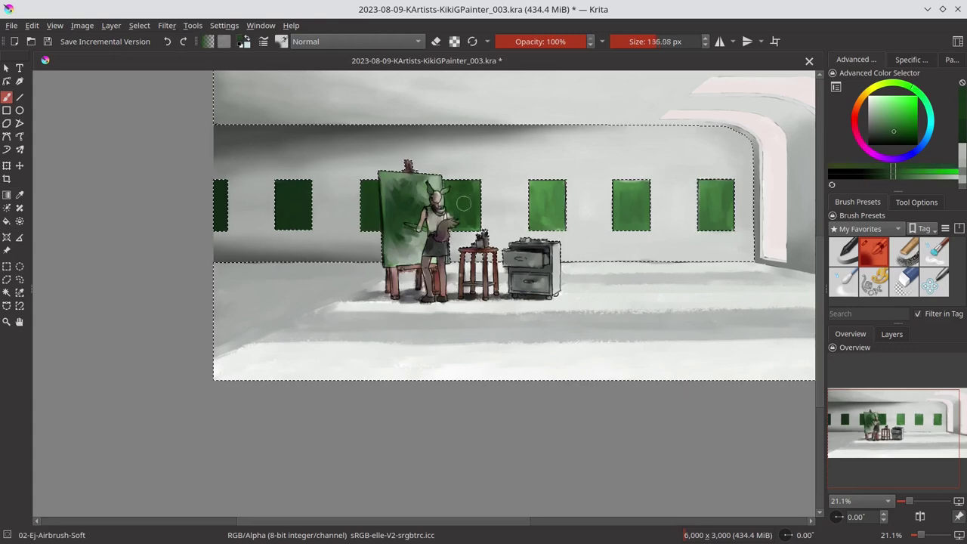
key(bracketleft)
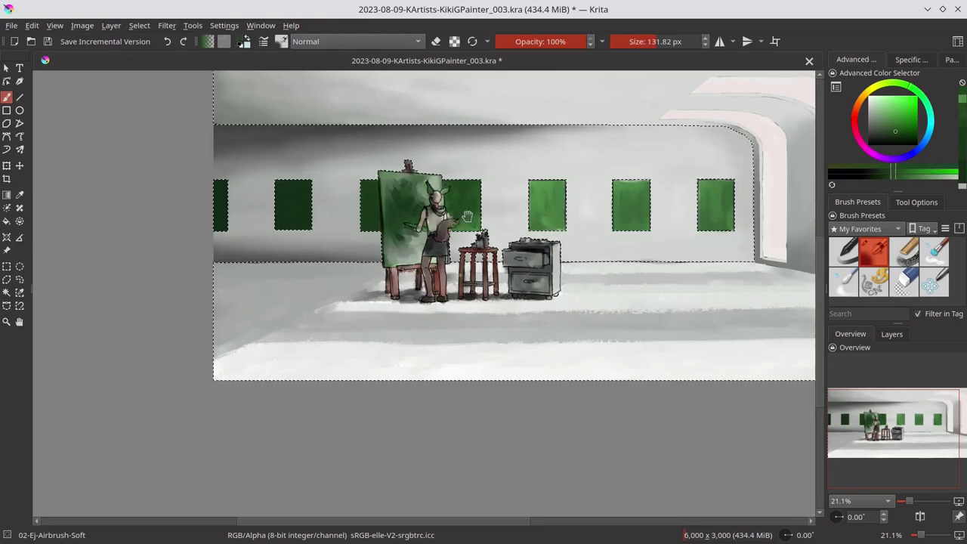
scroll(463, 220, up, 3)
key(bracketright)
key(l)
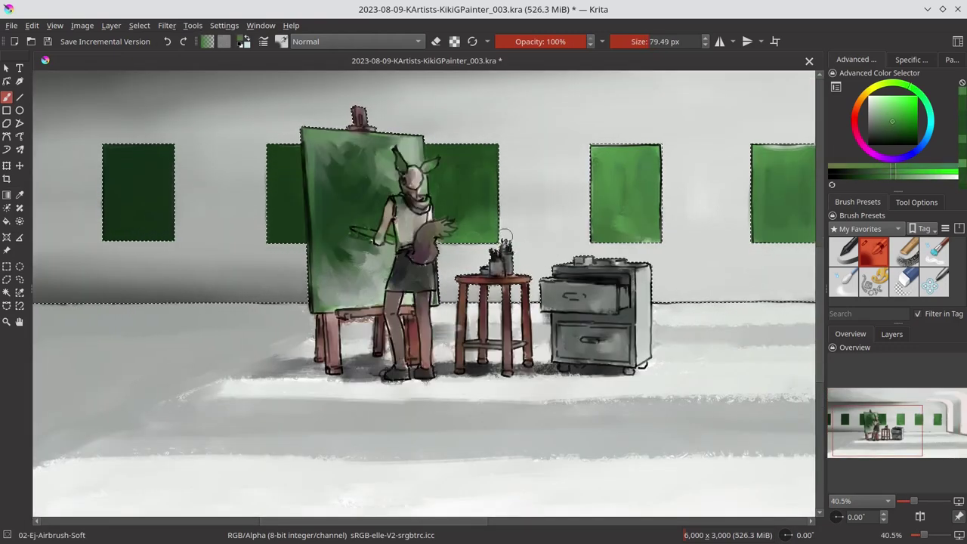
key(l)
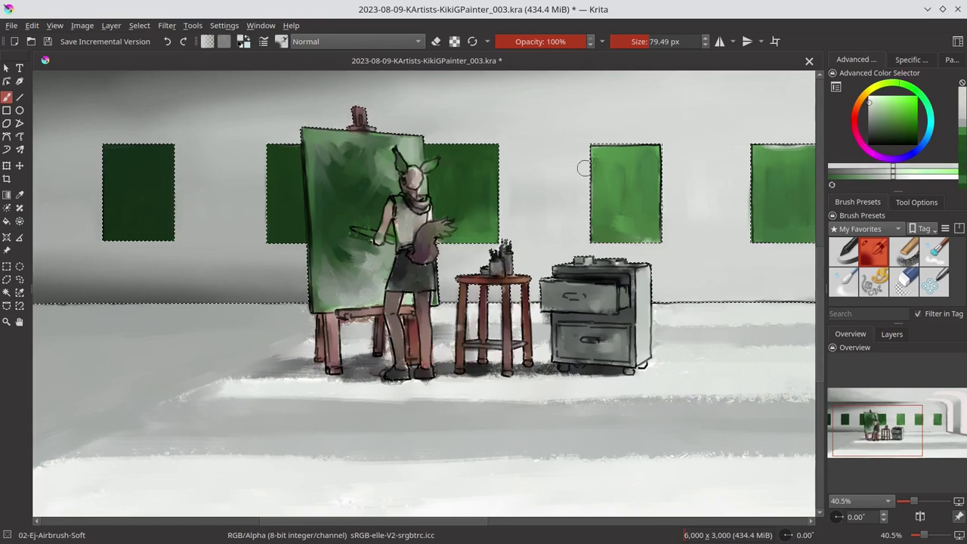
mouse_move(268, 165)
mouse_down()
mouse_move(387, 192)
mouse_move(175, 187)
mouse_up()
key(ctrl+s)
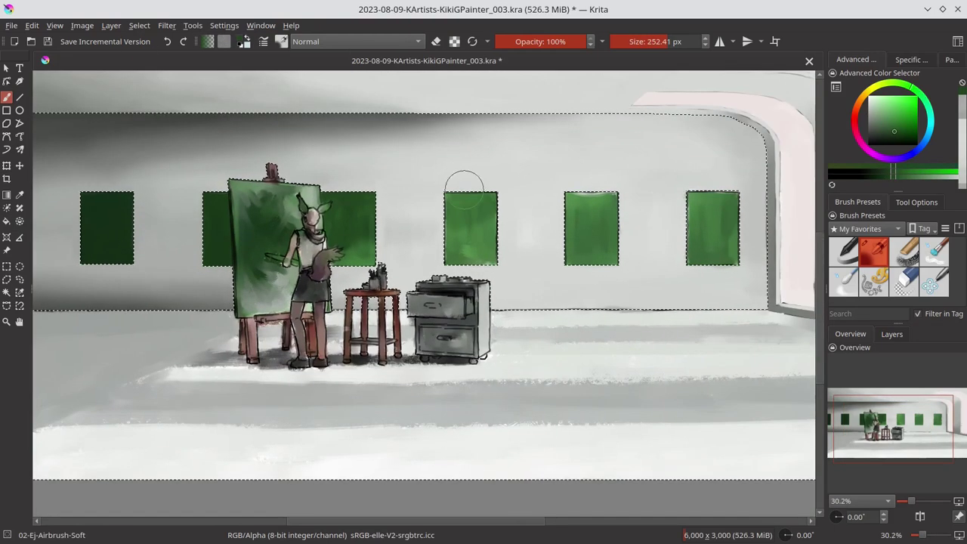
Repaint the green frames on the right in a darker green, then shrink the brush.
drag(464, 185, 688, 204)
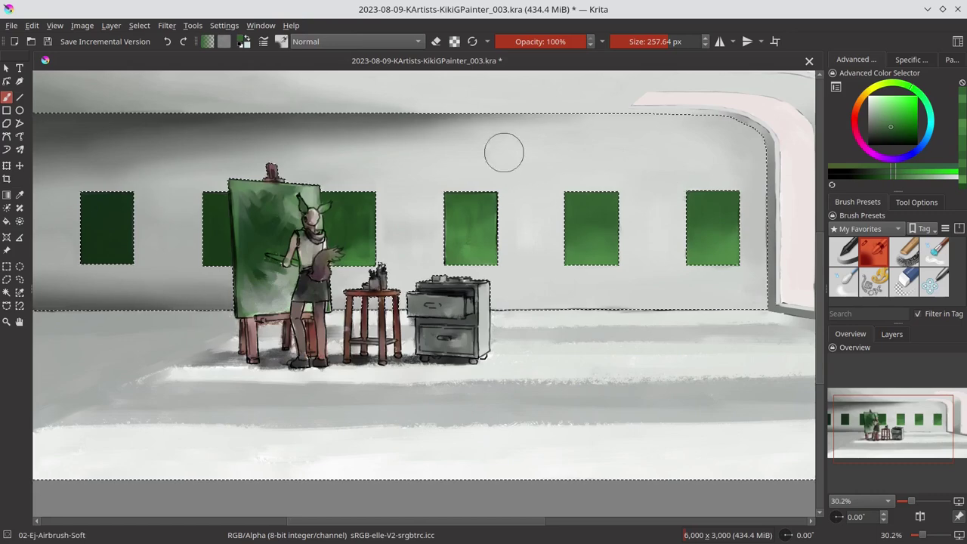
key(bracketleft)
key(bracketleft)
key(bracketleft)
key(alt+s)
key(Return)
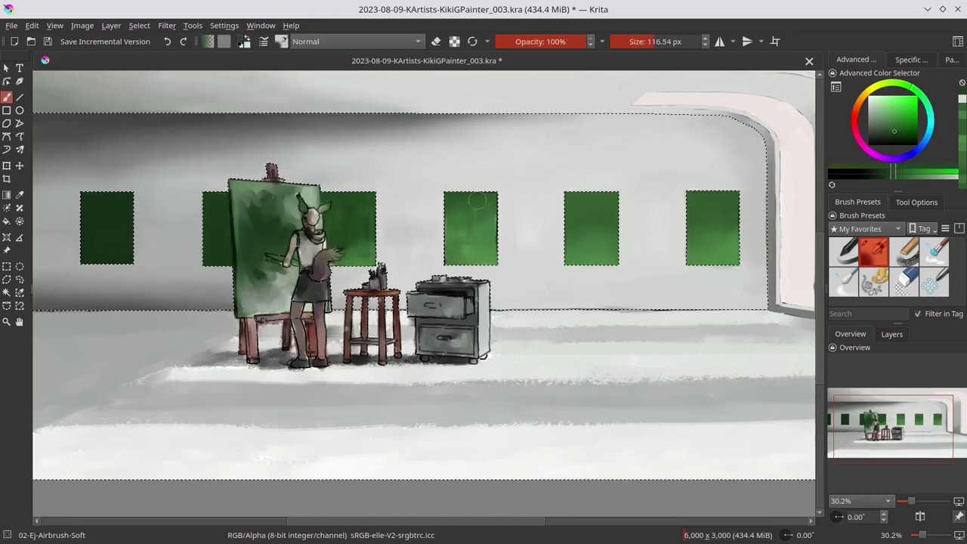
Outline the whole gallery floor as a polygon selection and save.
key(l)
key(bracketright)
key(bracketright)
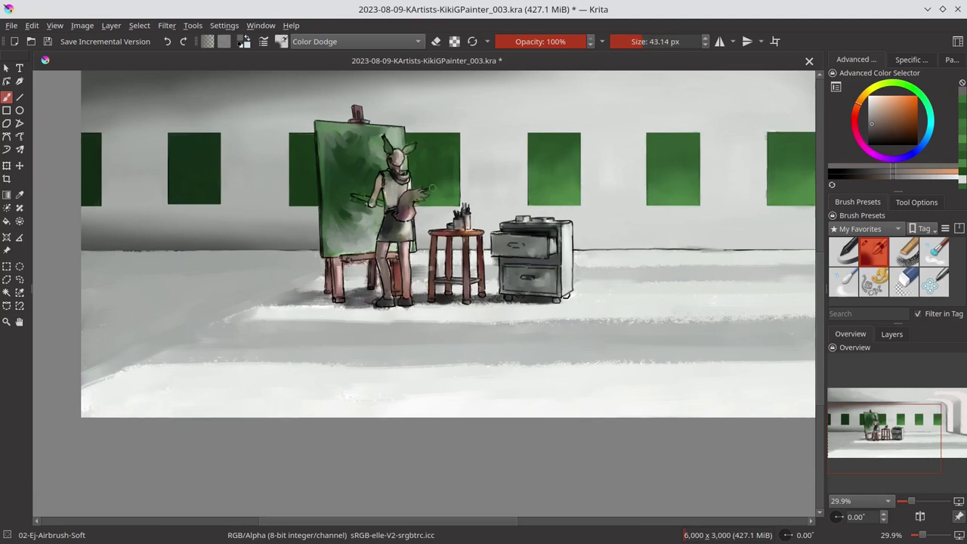
key(ctrl+s)
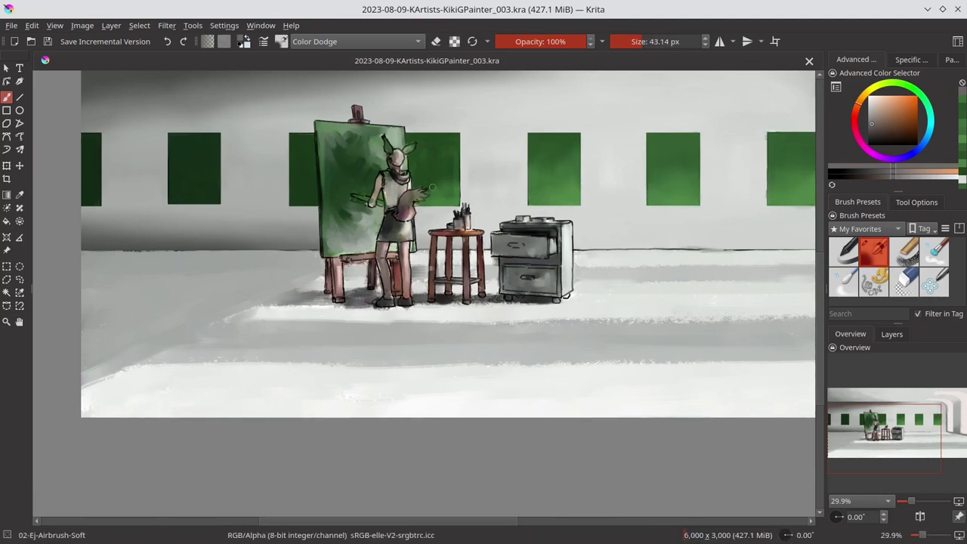
key(minus)
key(plus)
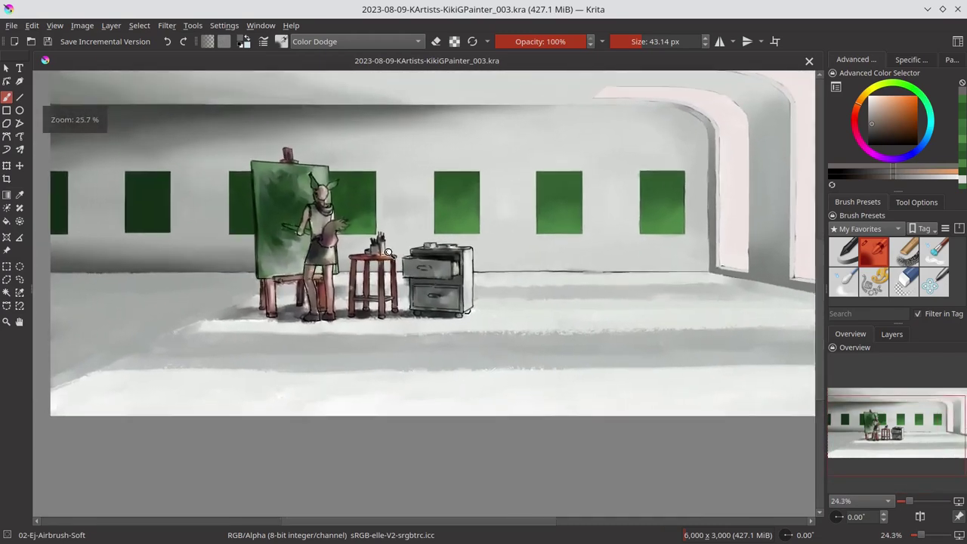
double_click(64, 416)
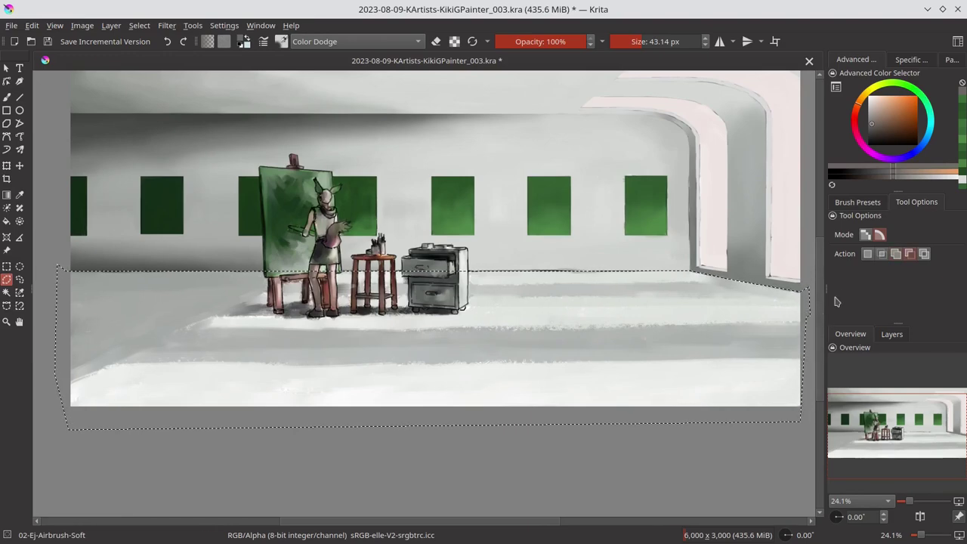
key(ctrl+s)
Cut the easel, the figure's legs and the stool's legs out of the floor selection, then save.
key(plus)
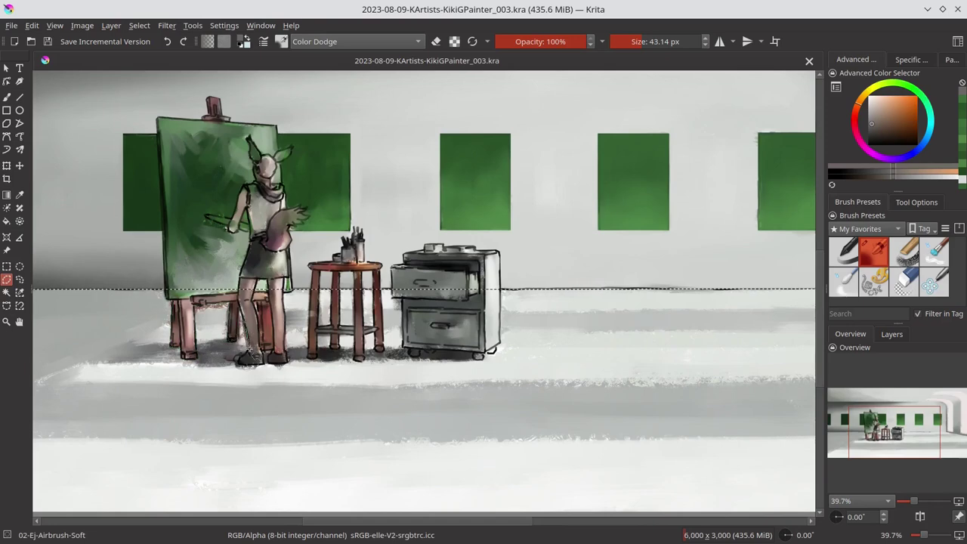
double_click(289, 300)
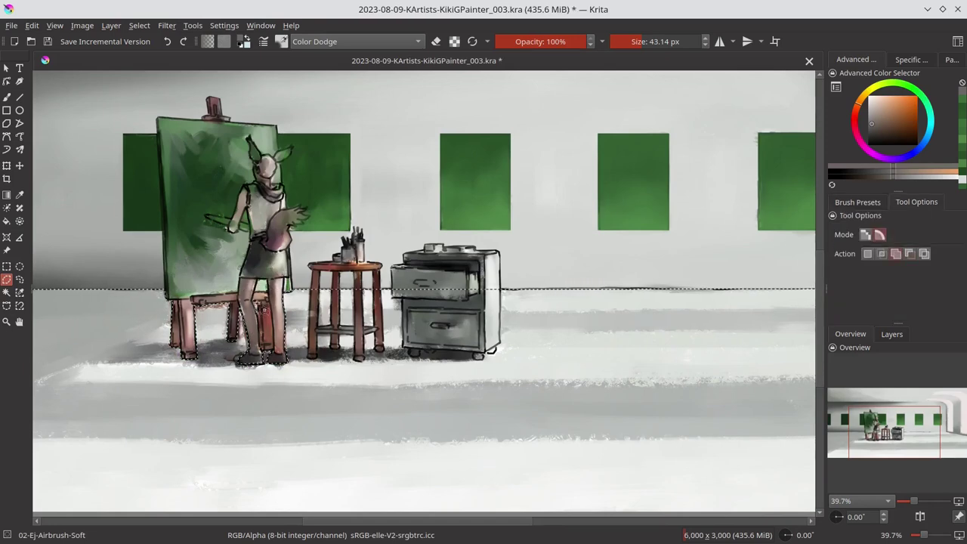
scroll(259, 320, up, 3)
drag(354, 255, 395, 333)
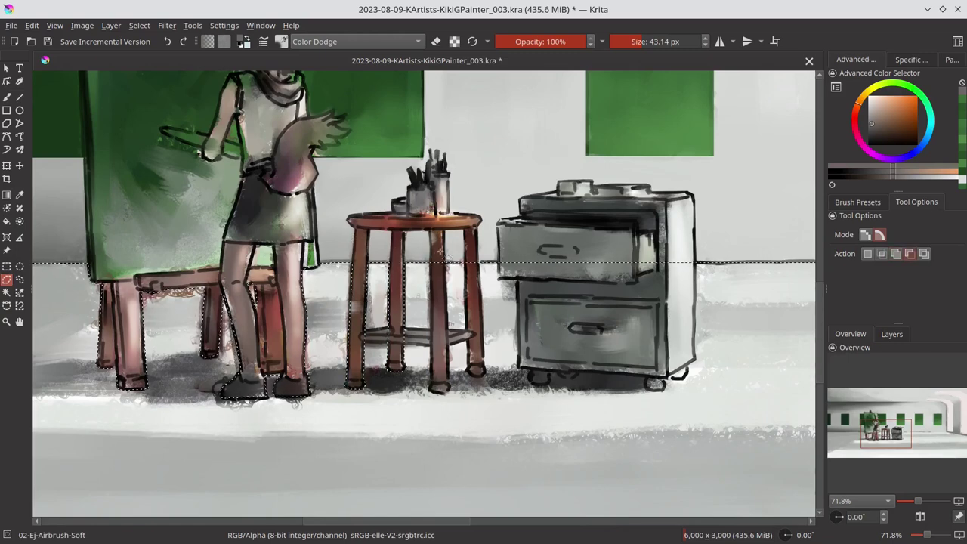
mouse_move(395, 333)
mouse_down()
mouse_move(442, 250)
mouse_move(484, 378)
mouse_move(497, 212)
mouse_move(545, 387)
mouse_move(650, 389)
mouse_move(694, 378)
mouse_move(491, 164)
mouse_up()
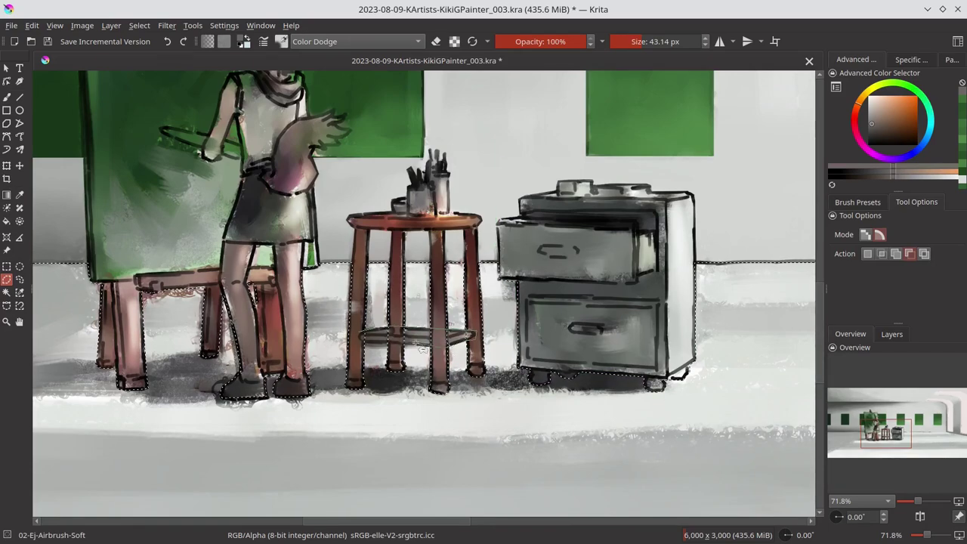
key(ctrl+s)
Invert the selection to the wall and furniture, sample a wall grey with the soft brush, zoom out and save.
scroll(730, 330, down, 5)
click(140, 25)
click(173, 96)
key(b)
scroll(380, 313, up, 3)
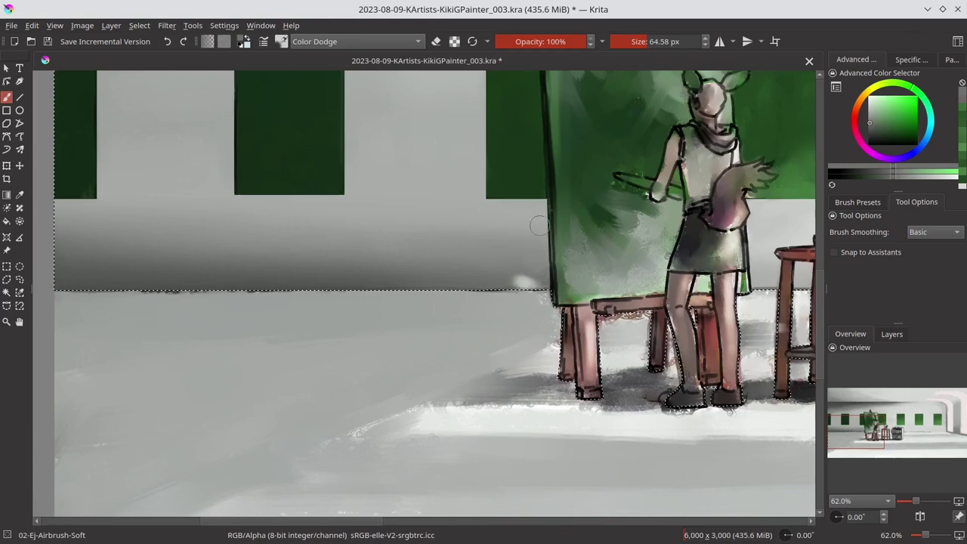
ctrl+click(471, 272)
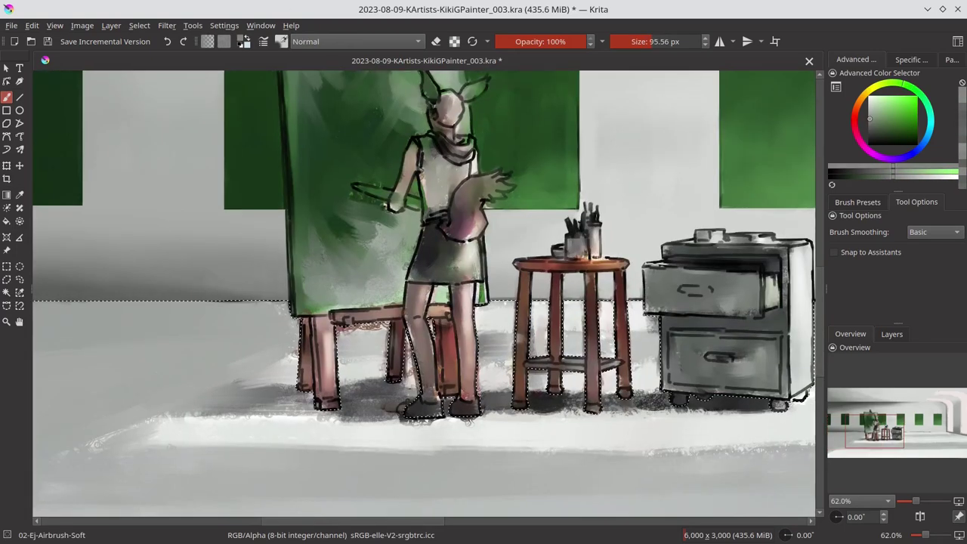
drag(773, 280, 508, 290)
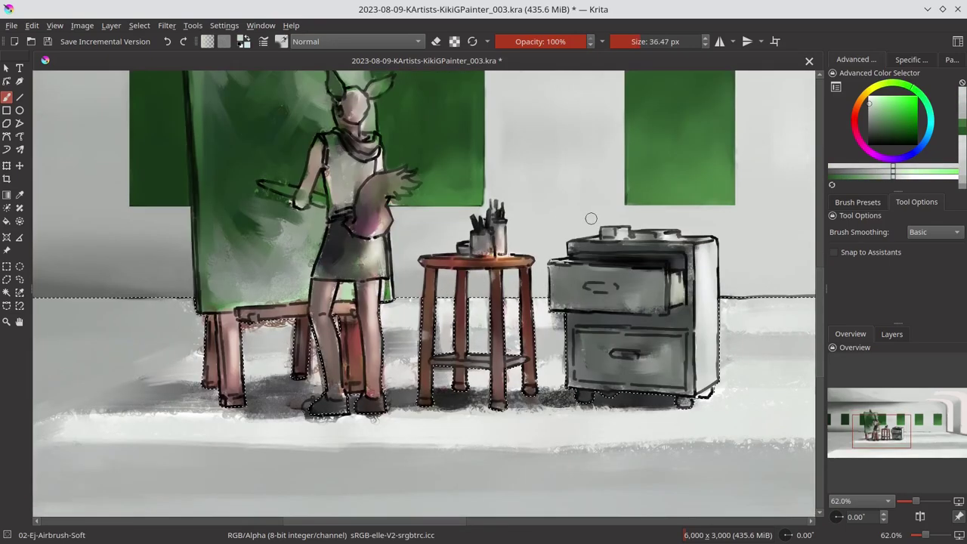
drag(590, 219, 209, 300)
key(minus)
key(minus)
key(minus)
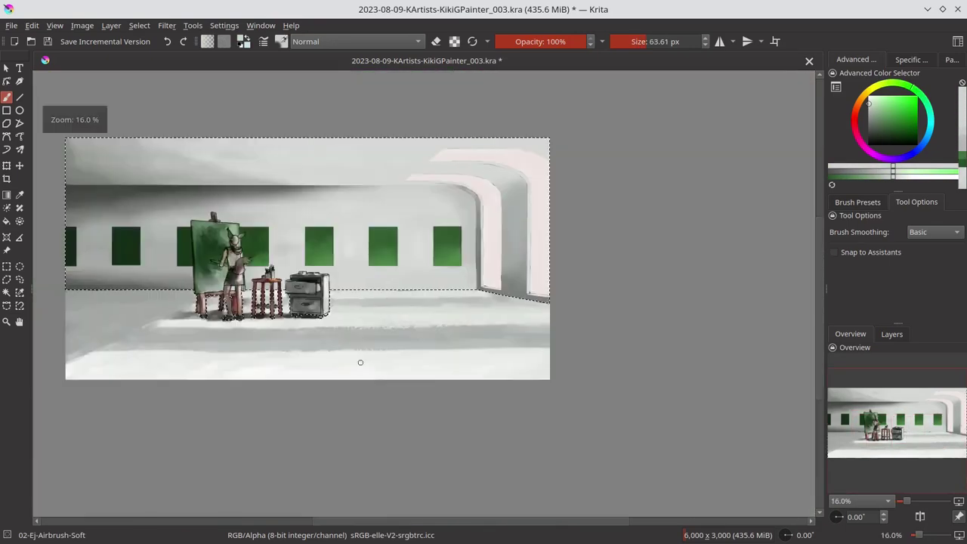
key(ctrl+s)
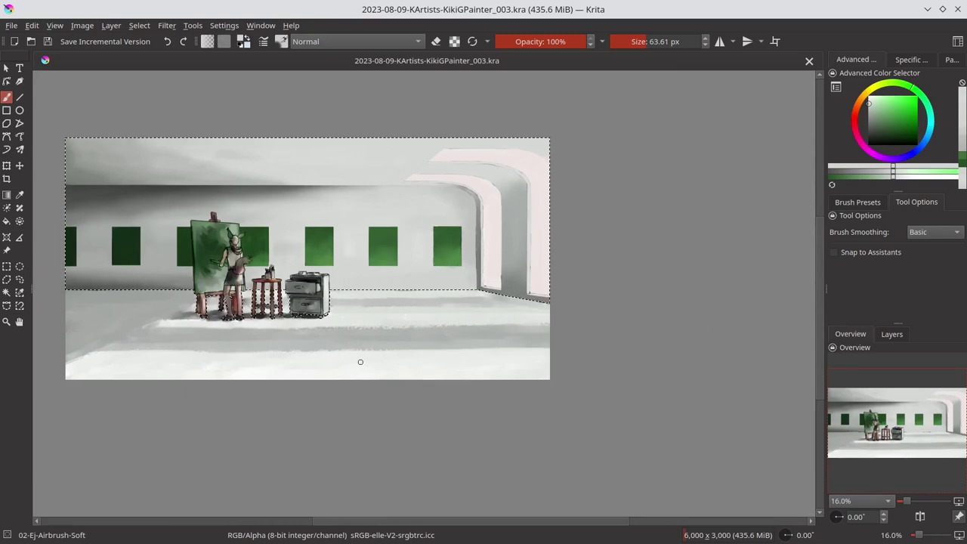
Invert the selection back to the floor, activate the Background Merged layer, and hide the originals group.
click(139, 25)
click(184, 84)
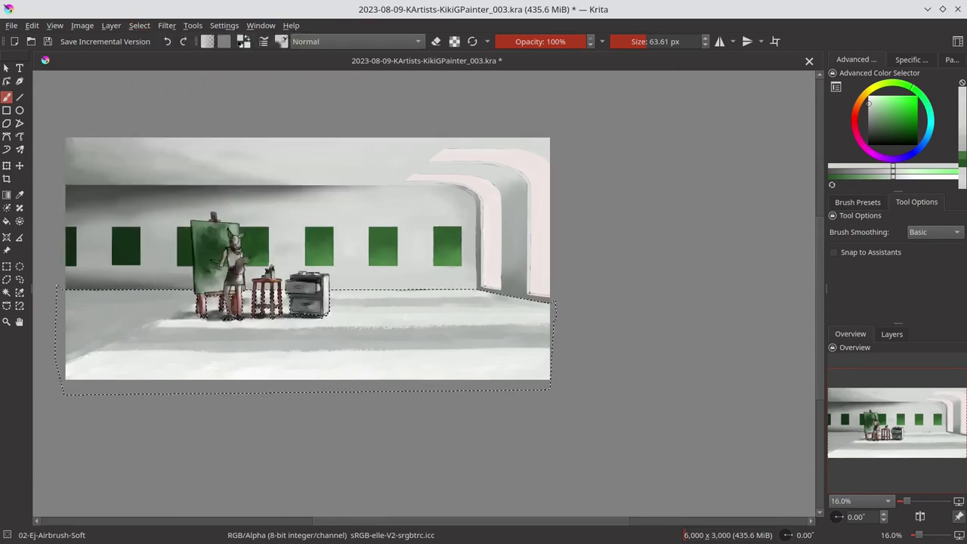
click(892, 334)
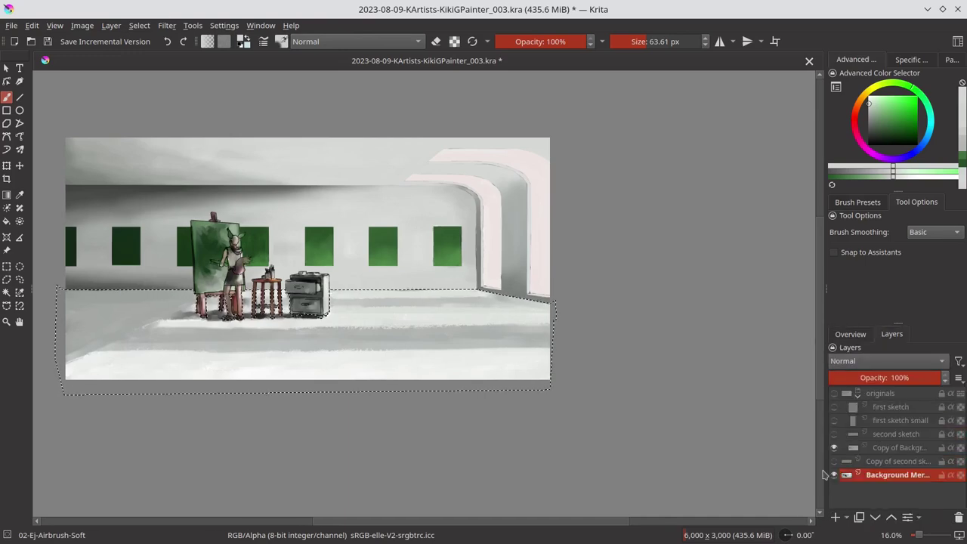
click(835, 447)
click(900, 448)
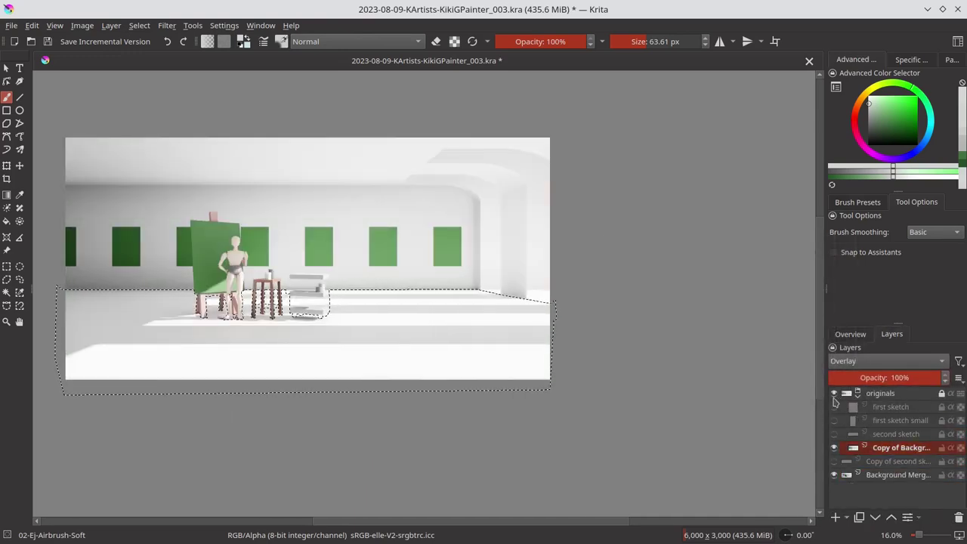
click(899, 475)
key(bracketleft)
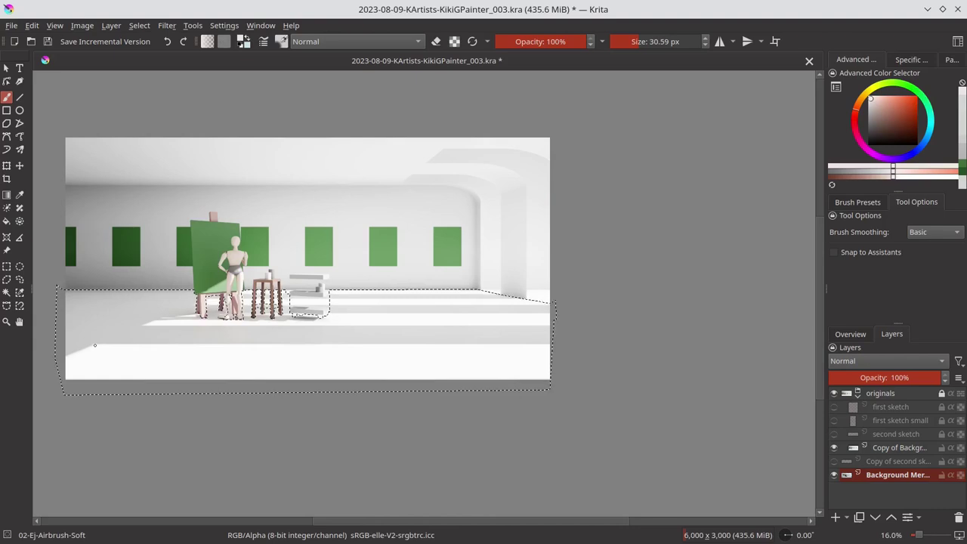
click(834, 393)
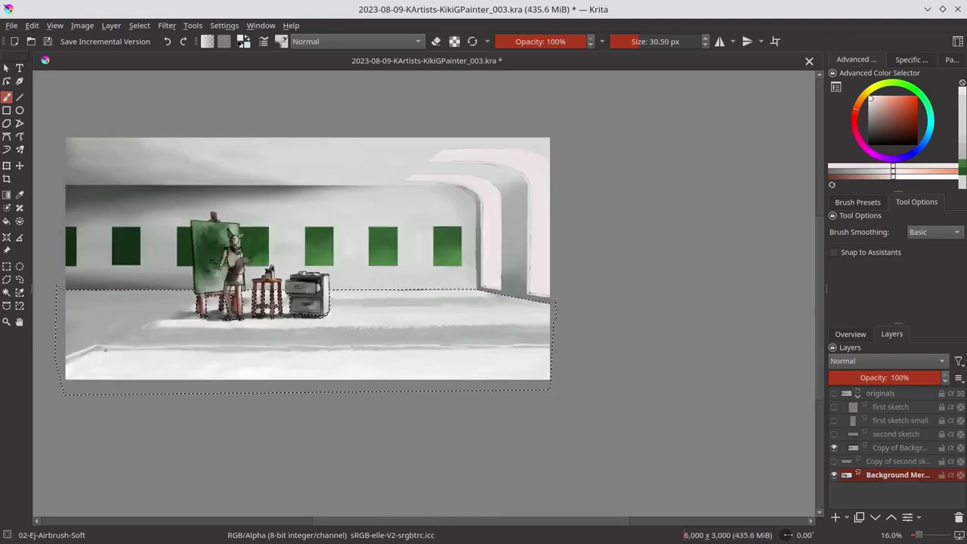
Lighten the lower floor band with two broad pale airbrush strokes.
drag(94, 350, 535, 345)
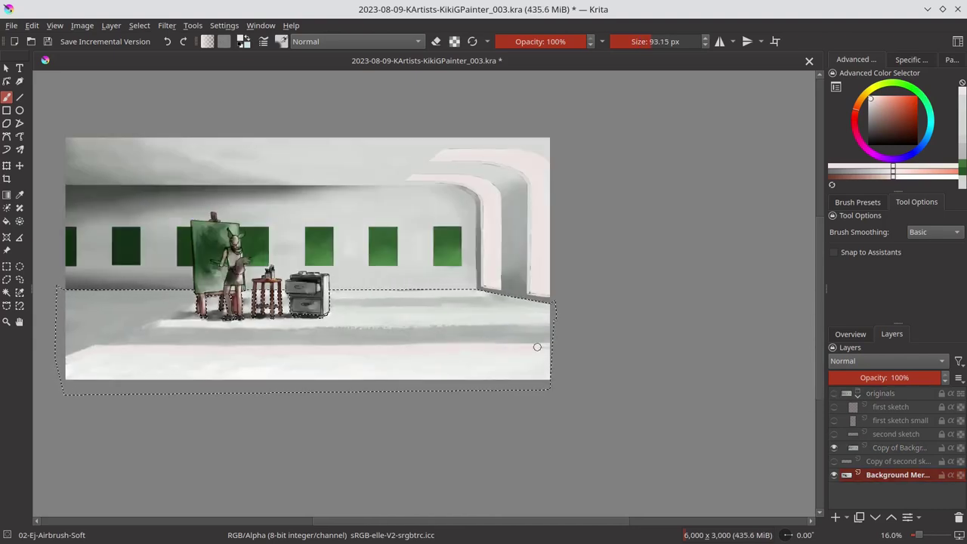
key(bracketright)
key(bracketright)
key(bracketright)
drag(121, 360, 520, 370)
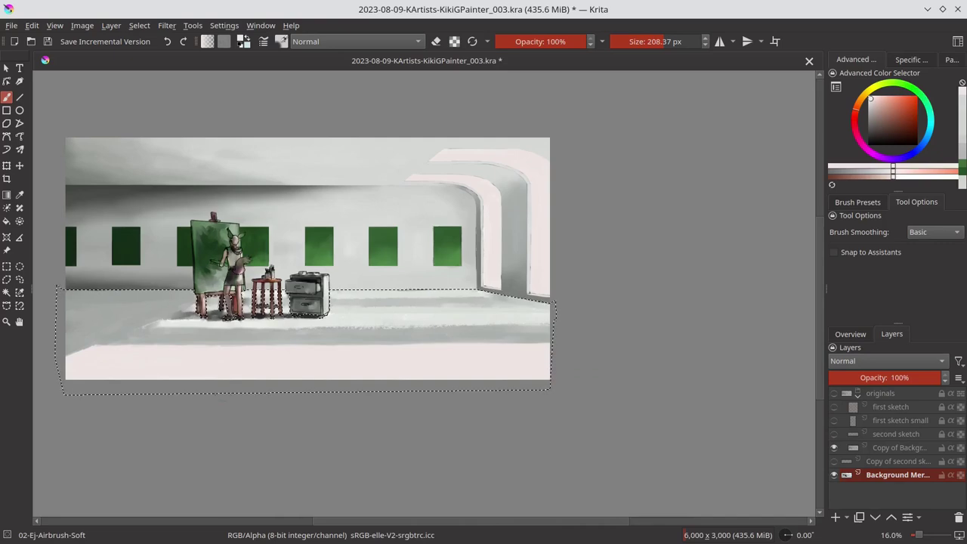
Toggle the originals render to compare against the painting, then view the arched doorway area.
click(850, 334)
click(892, 334)
click(835, 393)
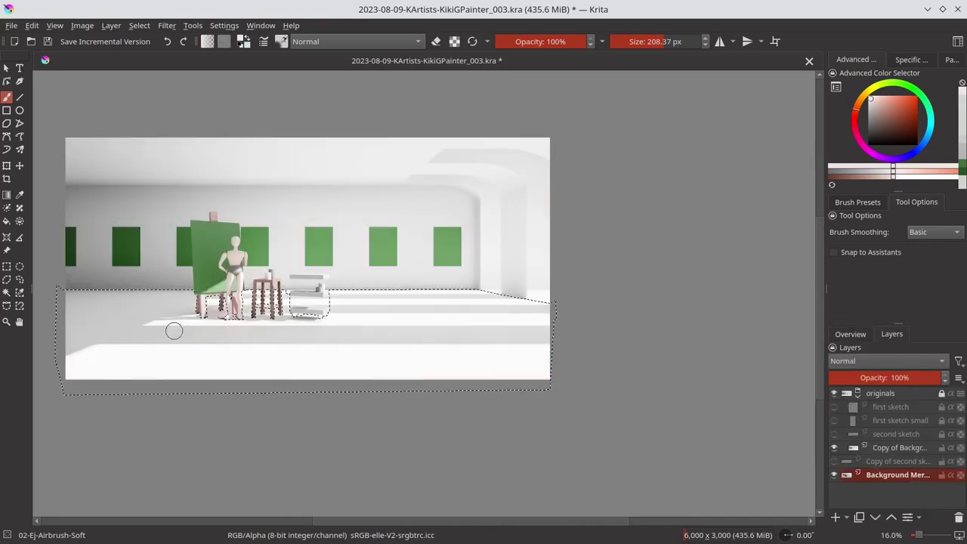
scroll(145, 313, up, 2)
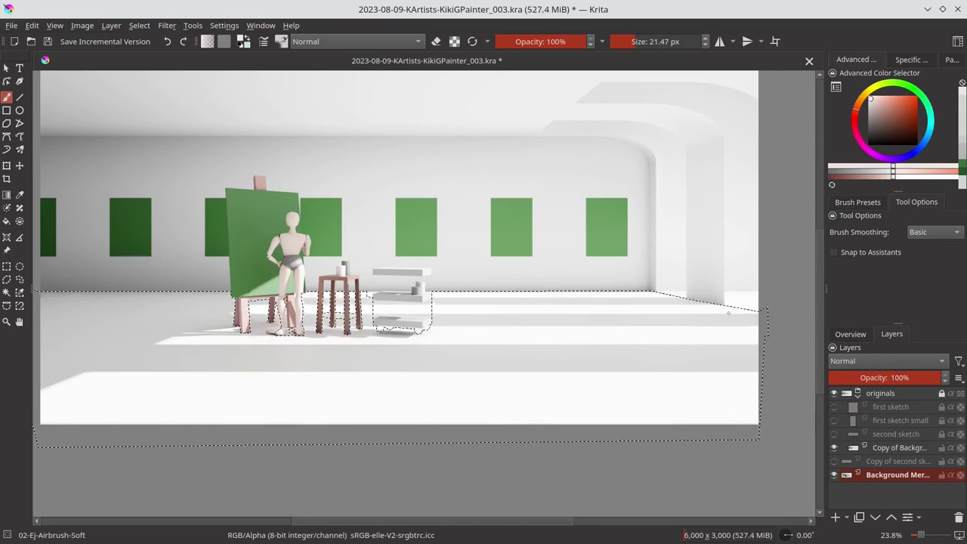
scroll(508, 321, up, 2)
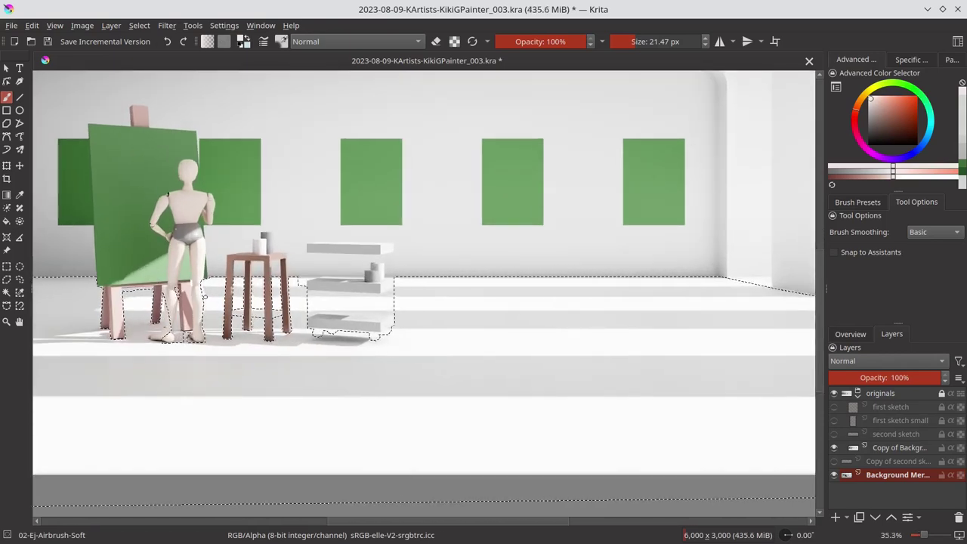
drag(724, 297, 663, 295)
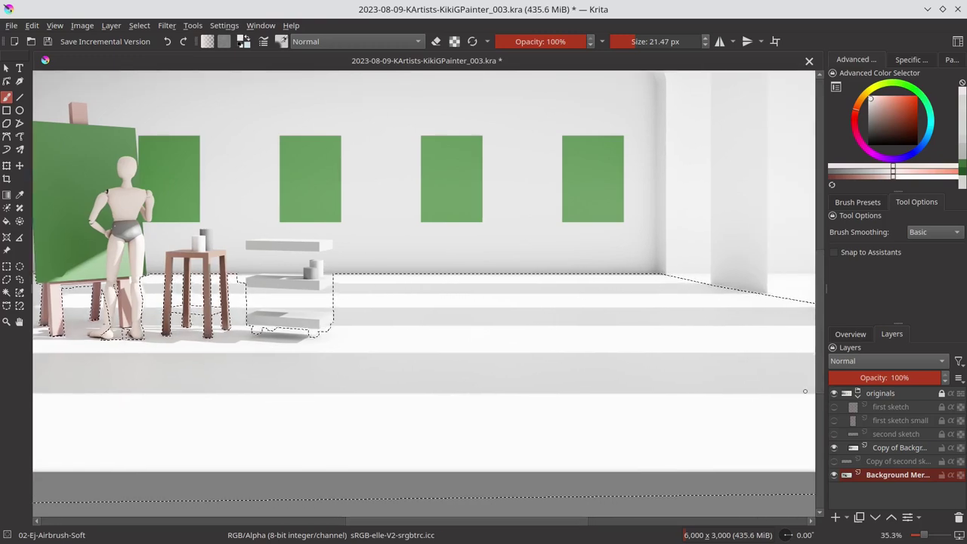
click(835, 393)
drag(653, 276, 439, 330)
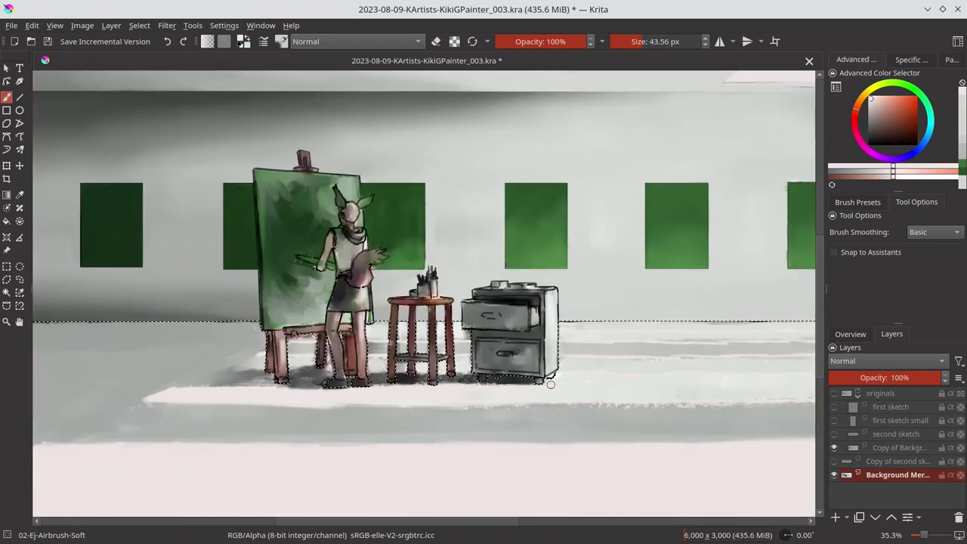
Enlarge the brush and pan across the doorway and right wall, sampling a pale green.
drag(379, 391, 316, 390)
drag(250, 344, 356, 348)
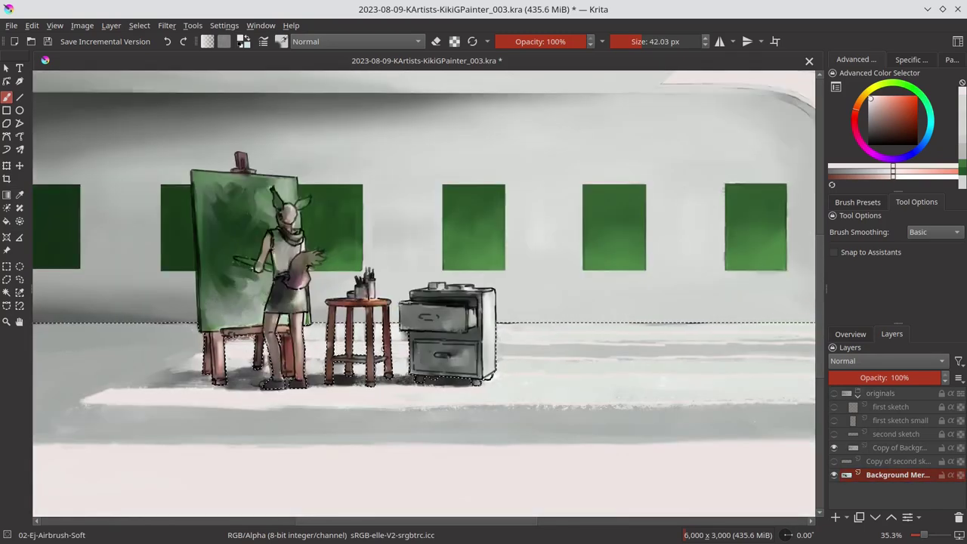
drag(365, 342, 169, 346)
ctrl+click(401, 407)
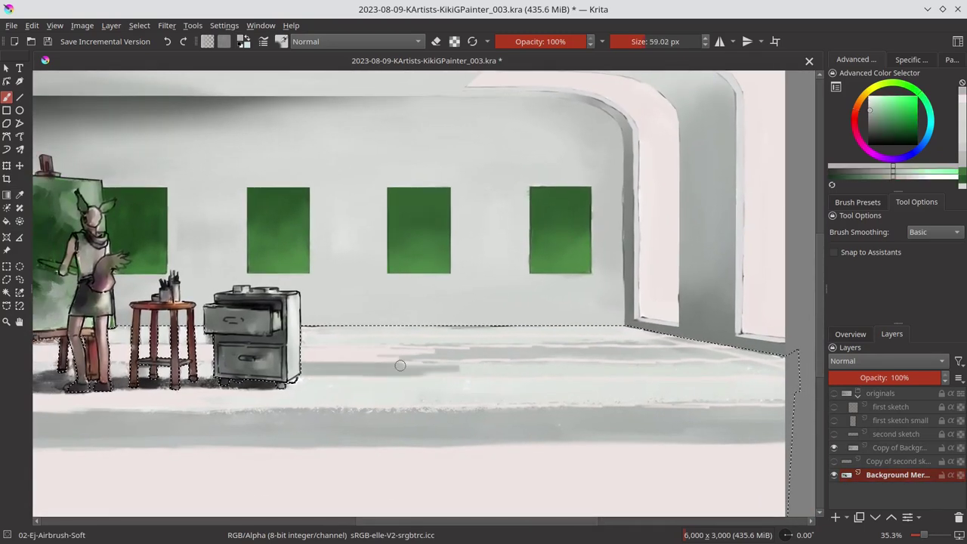
drag(400, 407, 246, 411)
drag(455, 333, 514, 333)
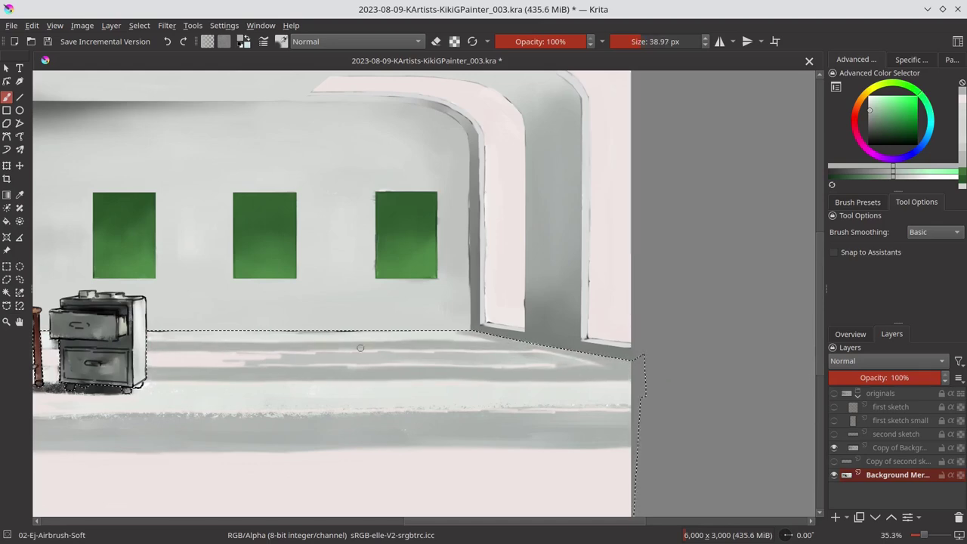
drag(216, 349, 431, 352)
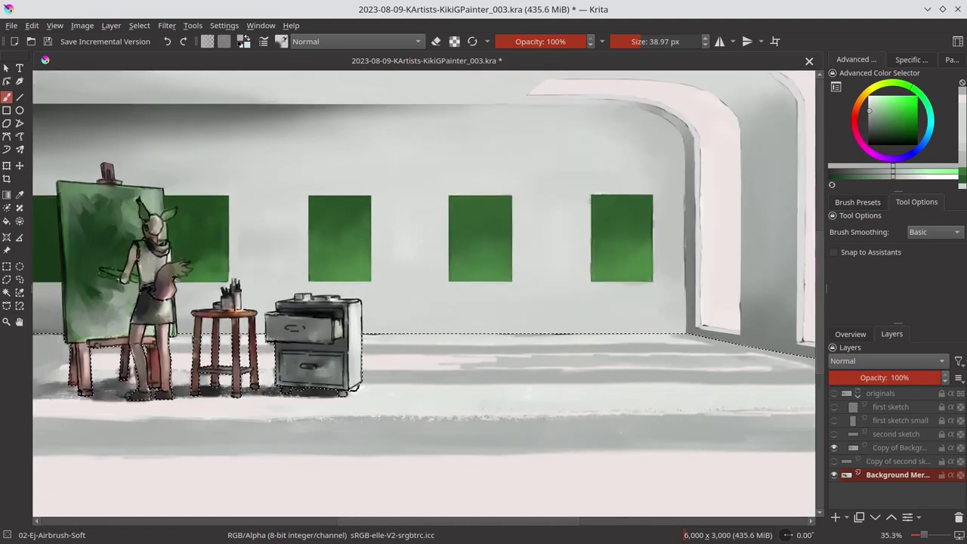
Paint light pinkish strokes across the floor with a slightly smaller brush.
ctrl+click(421, 331)
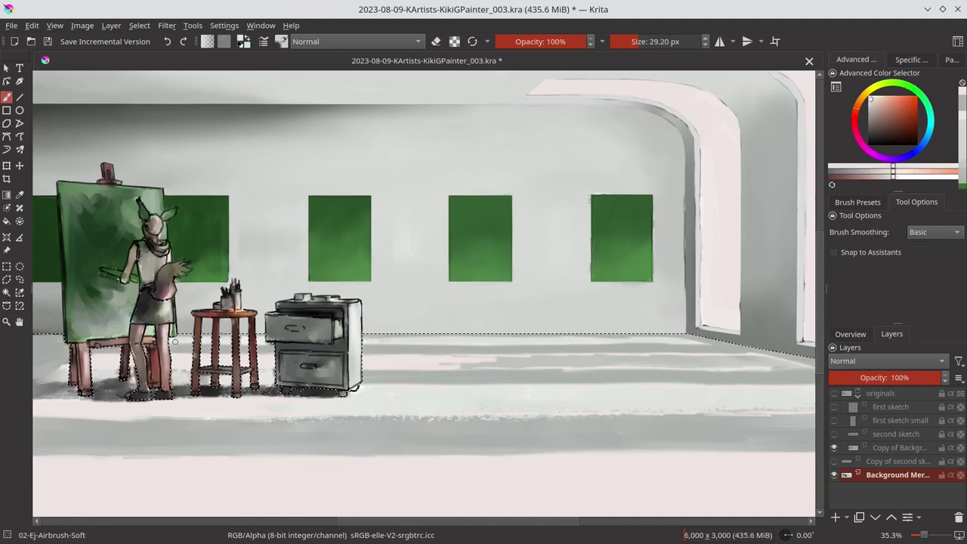
mouse_move(421, 330)
mouse_down()
mouse_move(369, 340)
mouse_move(502, 343)
mouse_up()
drag(592, 337, 691, 341)
drag(529, 347, 412, 347)
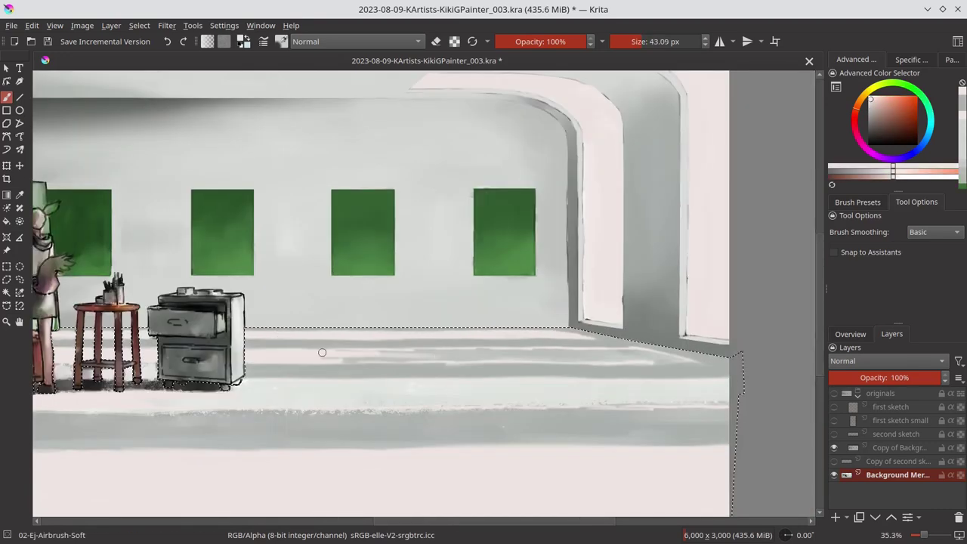
mouse_move(579, 354)
mouse_down()
mouse_move(511, 350)
mouse_move(683, 356)
mouse_up()
scroll(546, 383, down, 2)
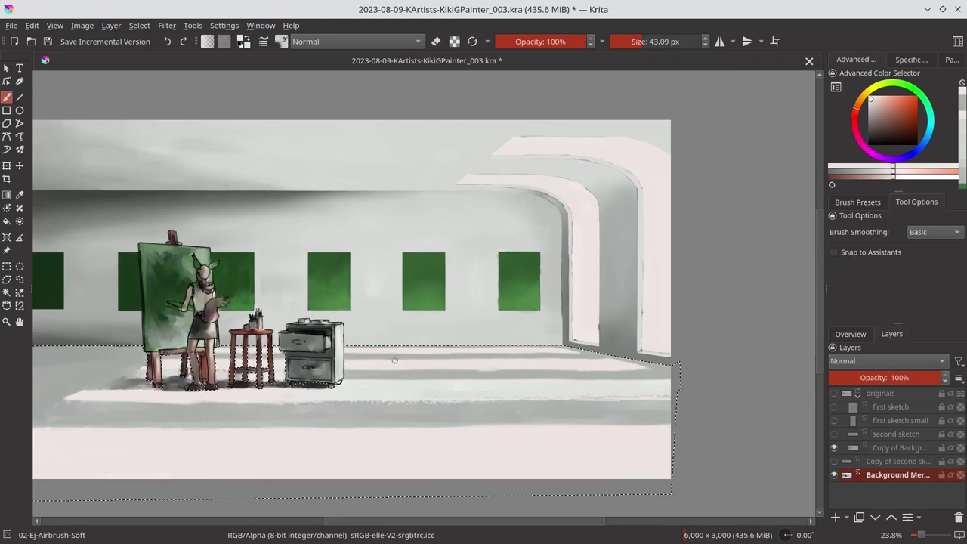
scroll(328, 384, up, 2)
scroll(464, 380, down, 1)
Enlarge the brush, save the painting, zoom out and stroke over the floor.
key(bracketright)
key(bracketright)
key(bracketright)
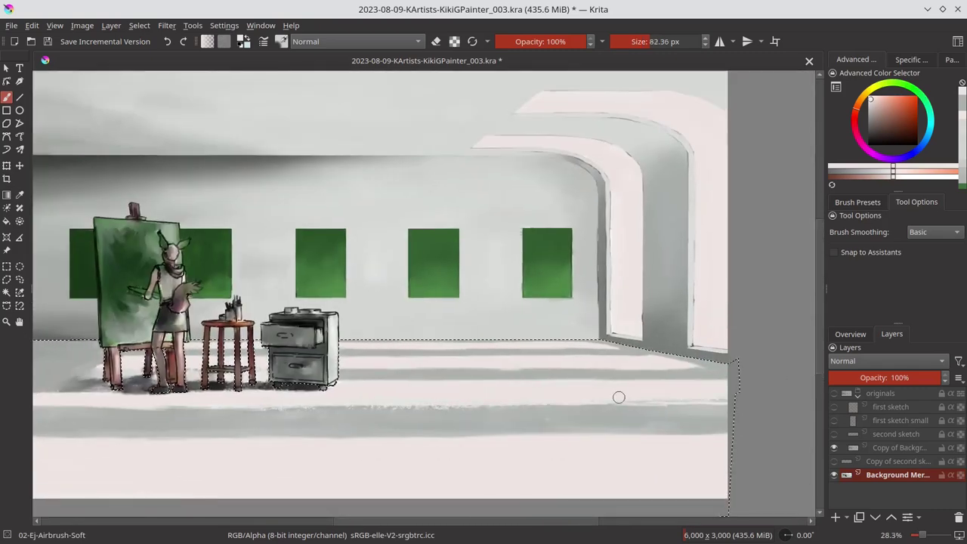
click(852, 334)
key(ctrl+s)
key(minus)
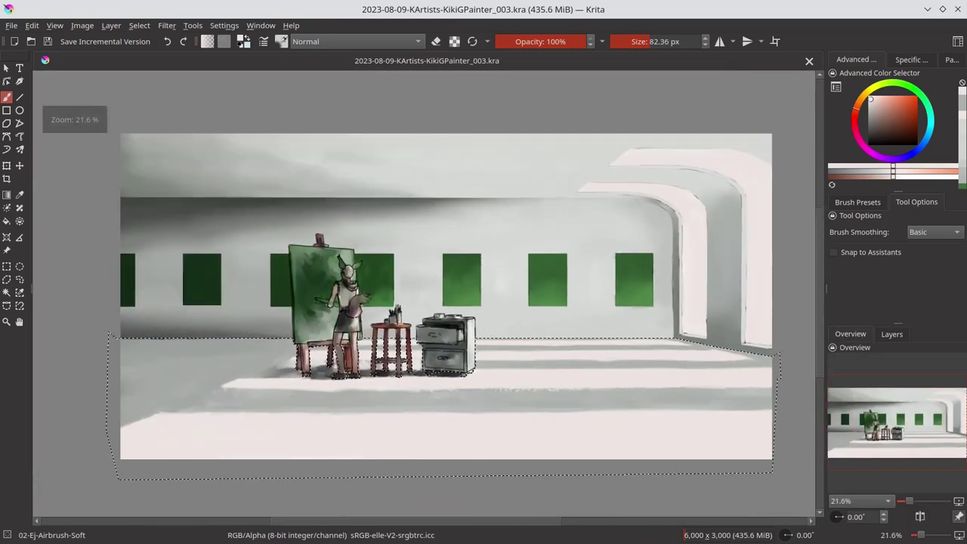
drag(409, 390, 667, 389)
Darken the right end of the floor band with grey-green at about 130 px.
ctrl+click(420, 388)
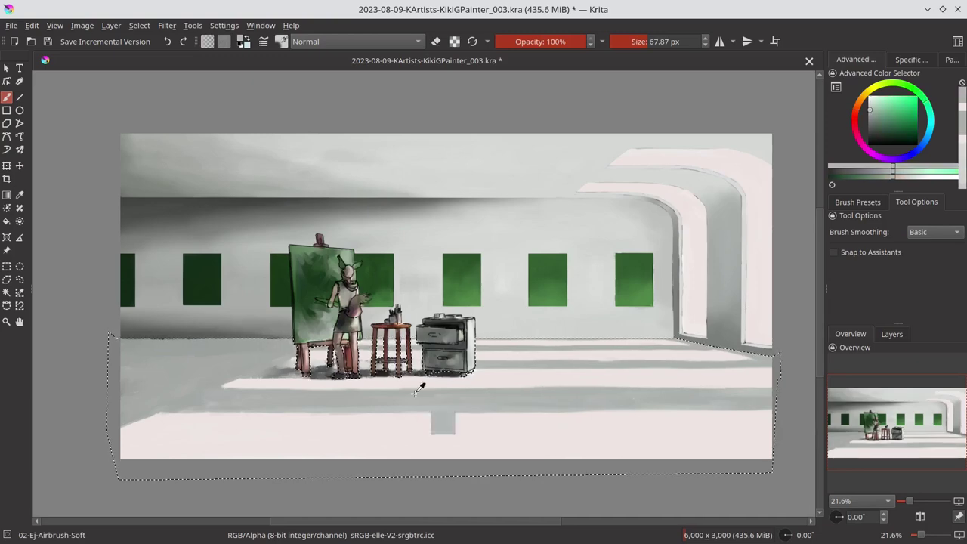
key(bracketright)
key(bracketright)
key(bracketright)
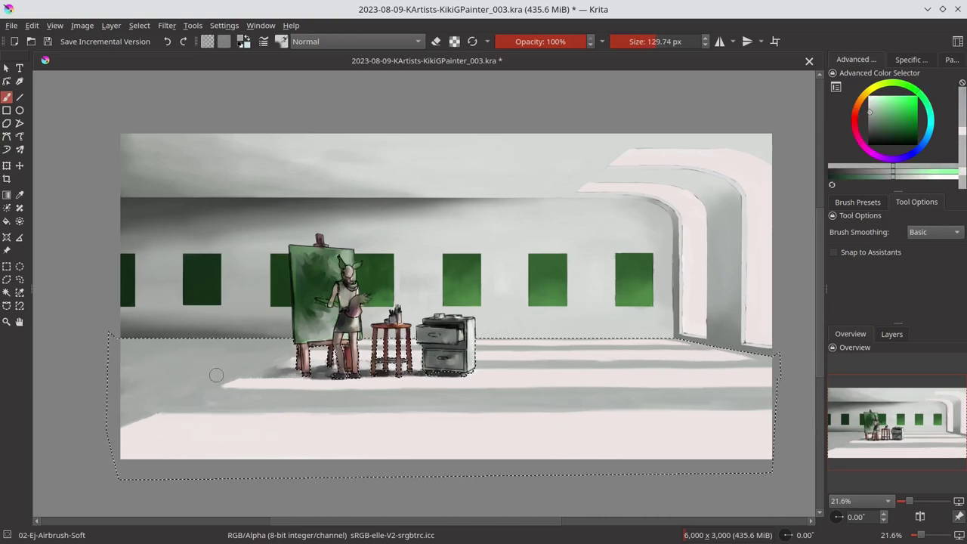
scroll(529, 408, right, 3)
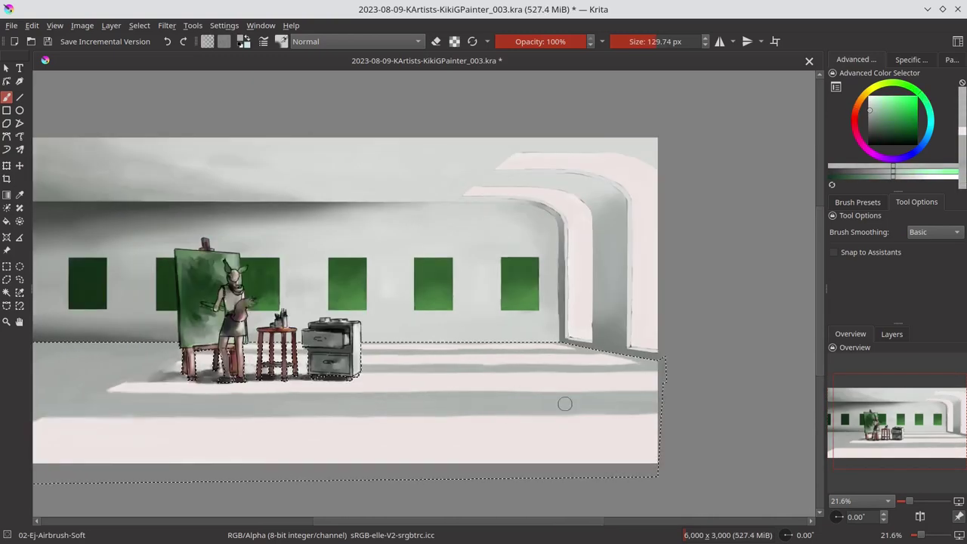
drag(559, 400, 730, 361)
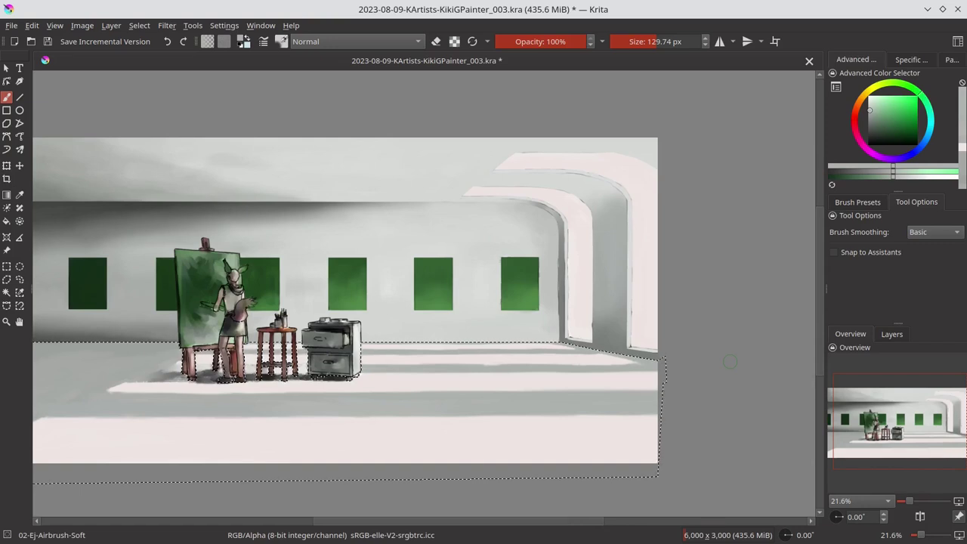
key(bracketleft)
key(bracketleft)
key(bracketleft)
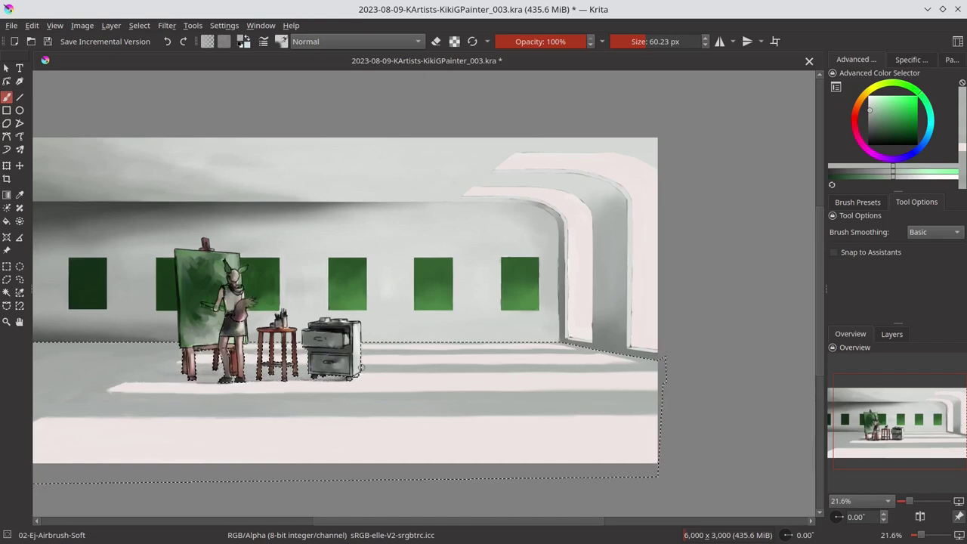
key(bracketleft)
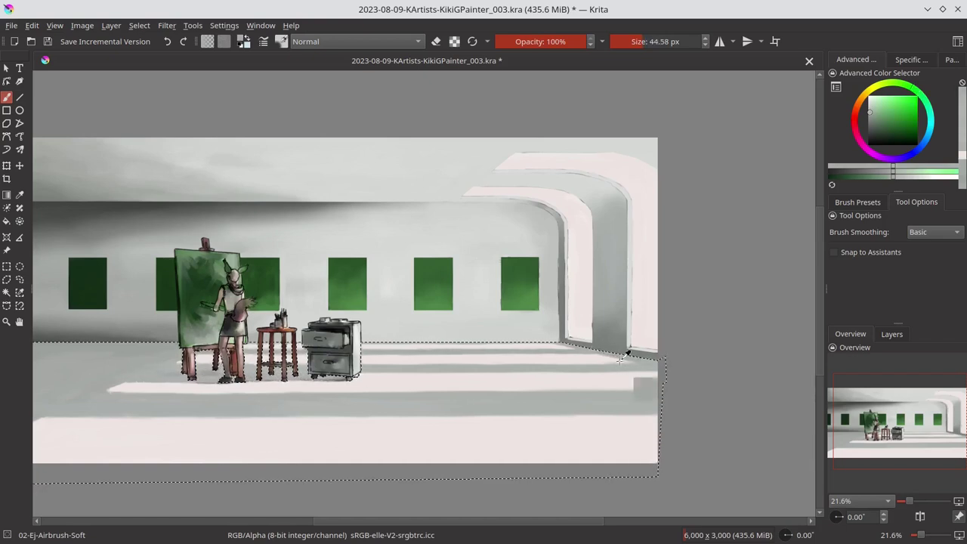
drag(483, 374, 477, 389)
Cover the grey floor patch with light pink, then sample pale green and pink.
ctrl+click(457, 352)
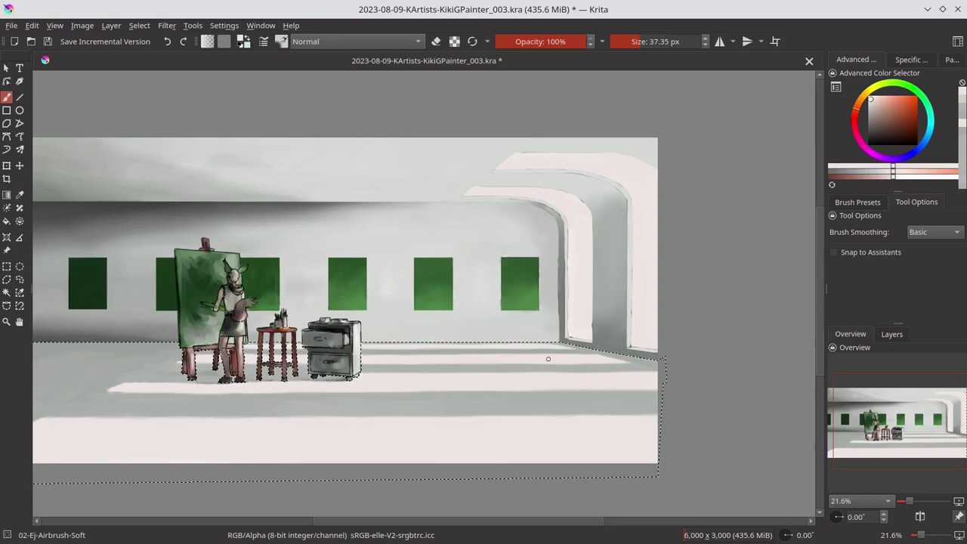
ctrl+click(204, 360)
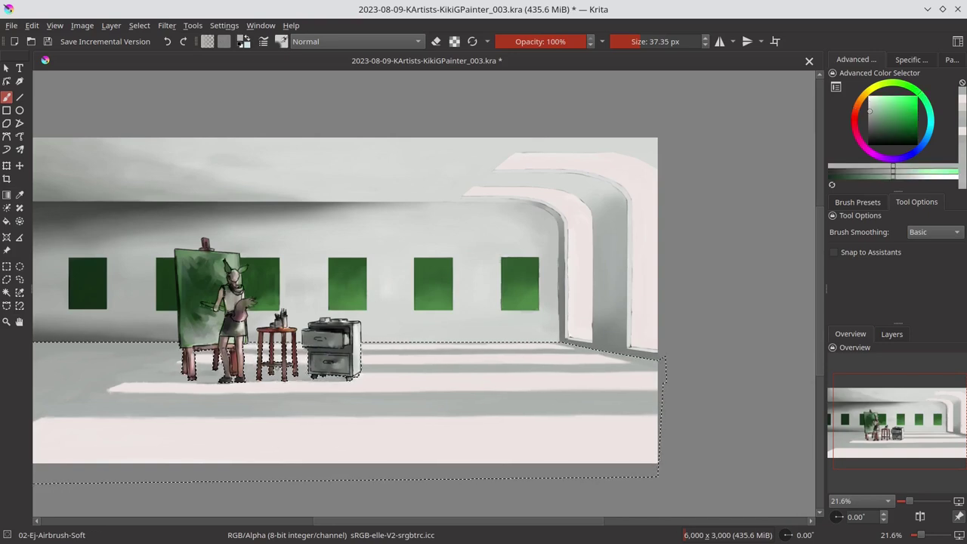
key(bracketleft)
key(bracketleft)
ctrl+click(201, 410)
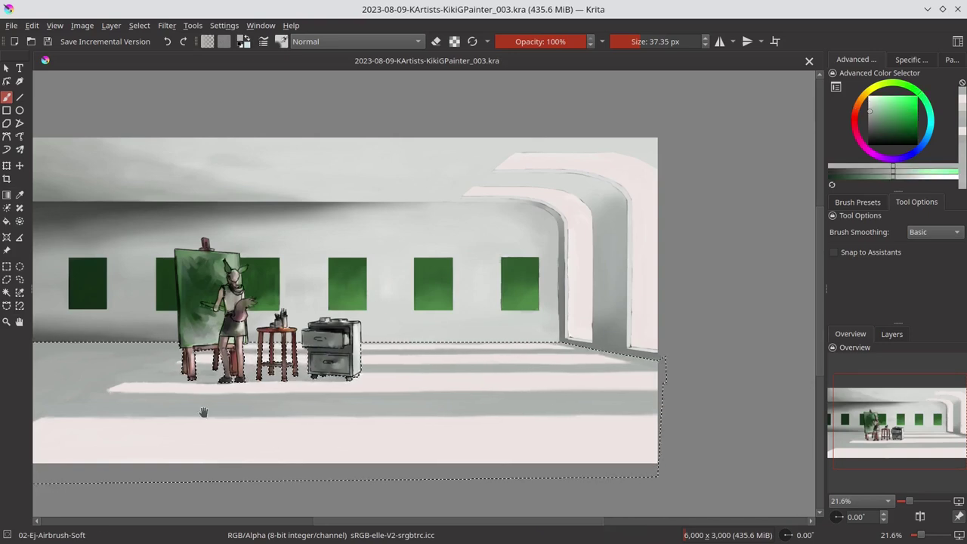
drag(140, 390, 317, 369)
drag(248, 206, 103, 214)
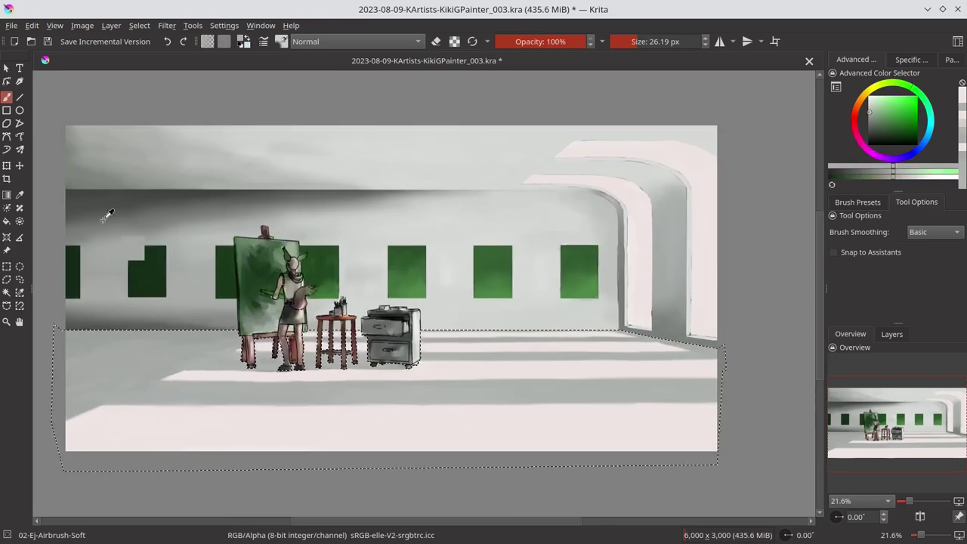
Sample dark green, dark and pale pink tones while resizing the brush smaller.
ctrl+click(136, 253)
key(bracketright)
key(bracketright)
key(bracketright)
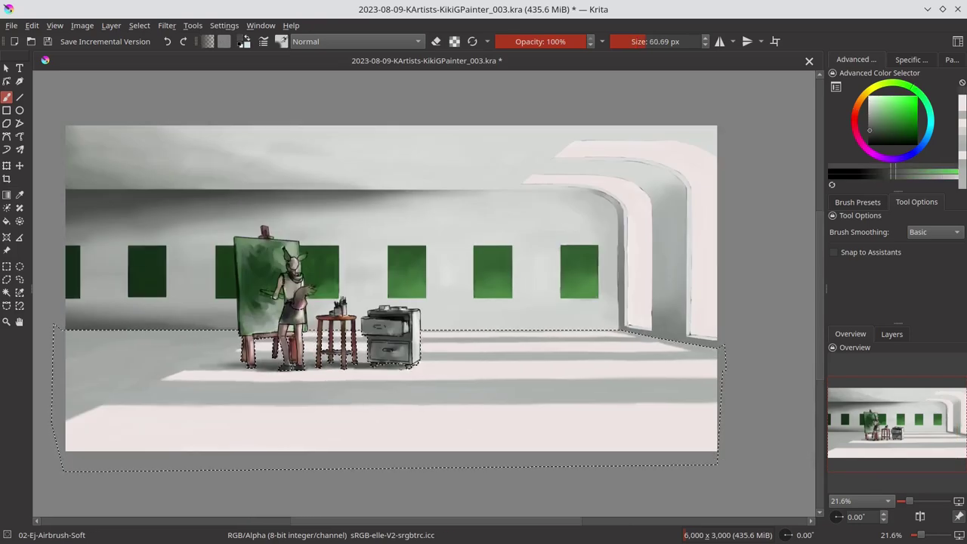
key(bracketleft)
key(bracketleft)
key(bracketleft)
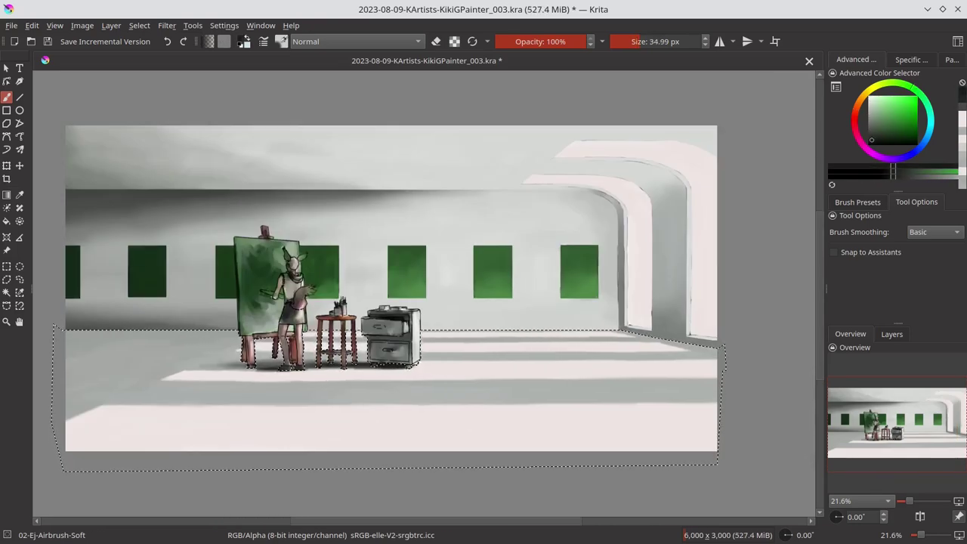
key(bracketright)
key(bracketright)
key(bracketright)
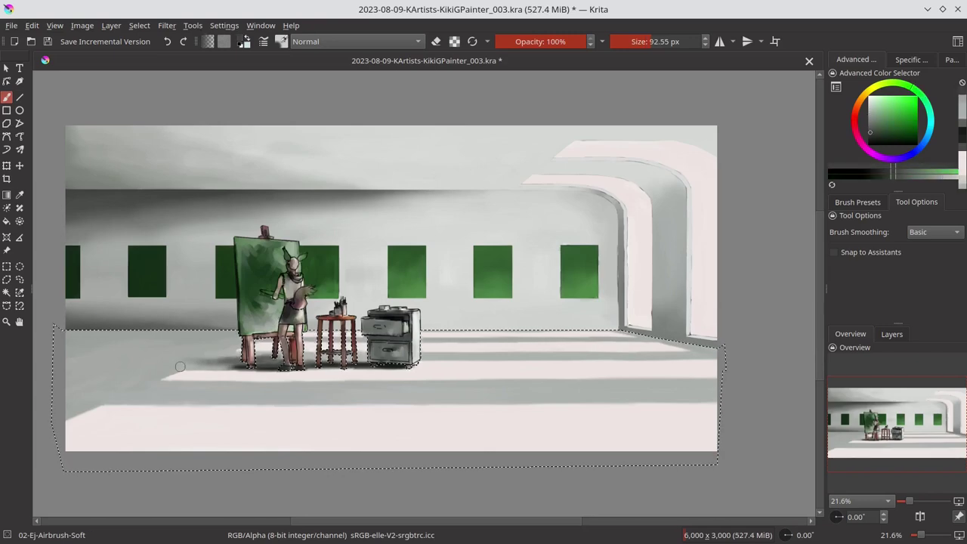
key(bracketleft)
ctrl+click(226, 355)
ctrl+click(462, 364)
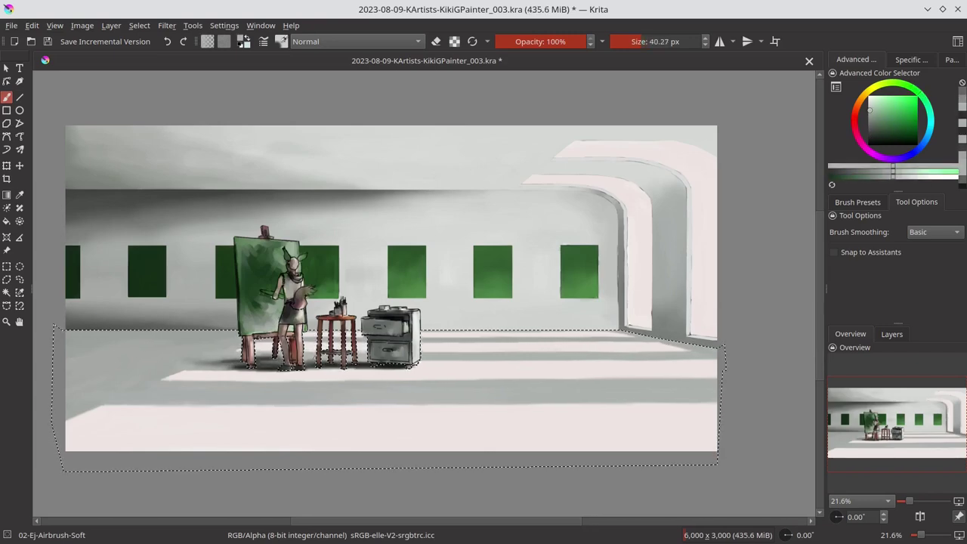
key(bracketleft)
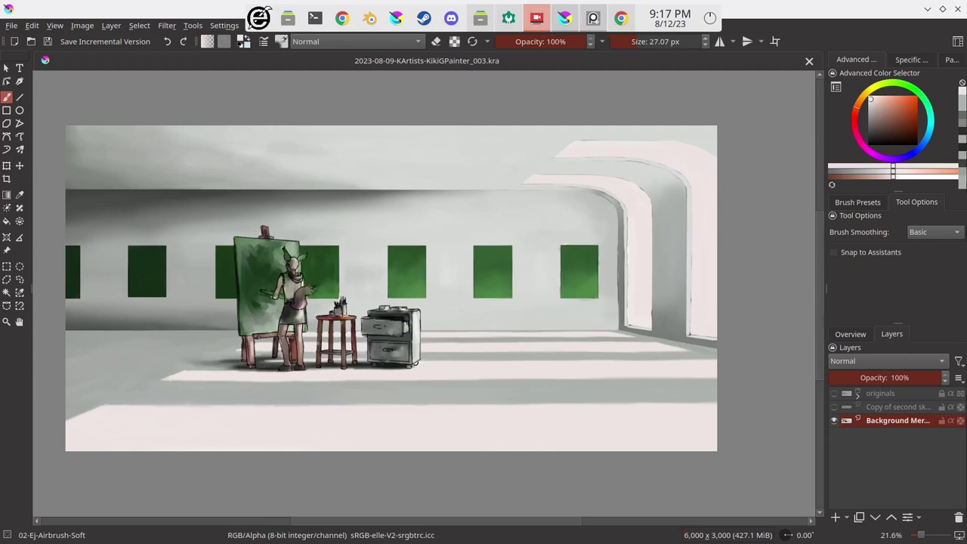
Return to Krita and rectangle-select a long thin strip across the lower floor.
key(ctrl+F9)
click(351, 291)
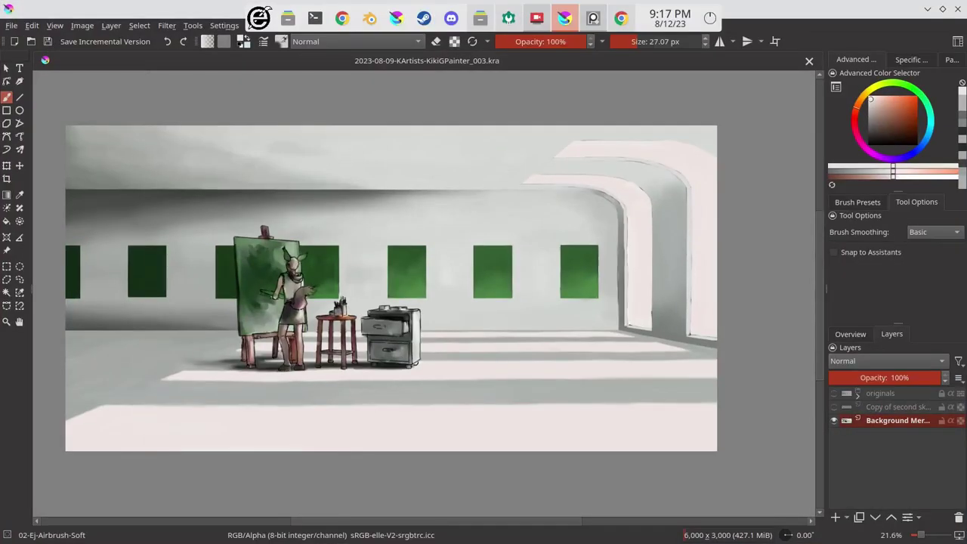
scroll(557, 371, up, 3)
scroll(557, 371, down, 4)
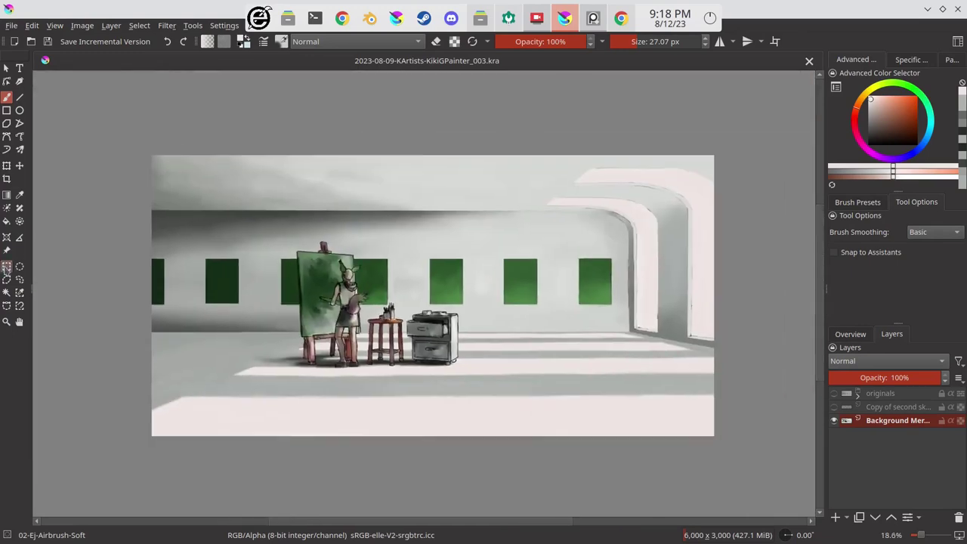
key(ctrl+r)
drag(166, 375, 746, 396)
Airbrush the strip grey-green, fixing a stray light dab and restoring the strip selection.
key(b)
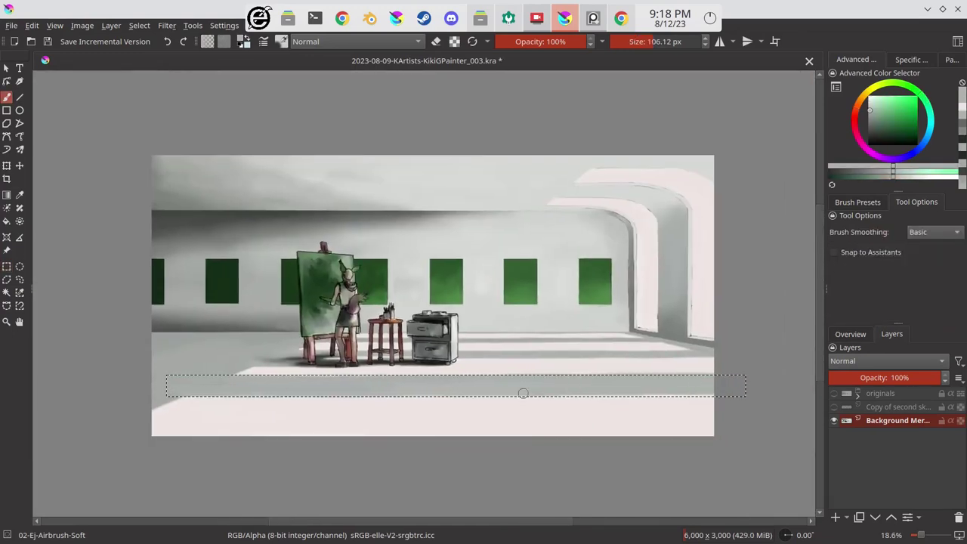
ctrl+click(253, 396)
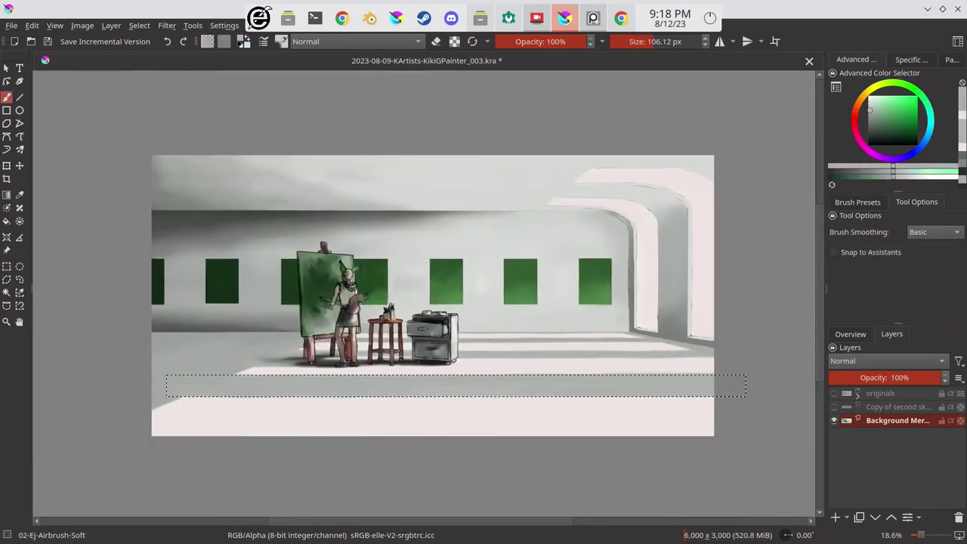
ctrl+click(388, 367)
key(ctrl+shift+i)
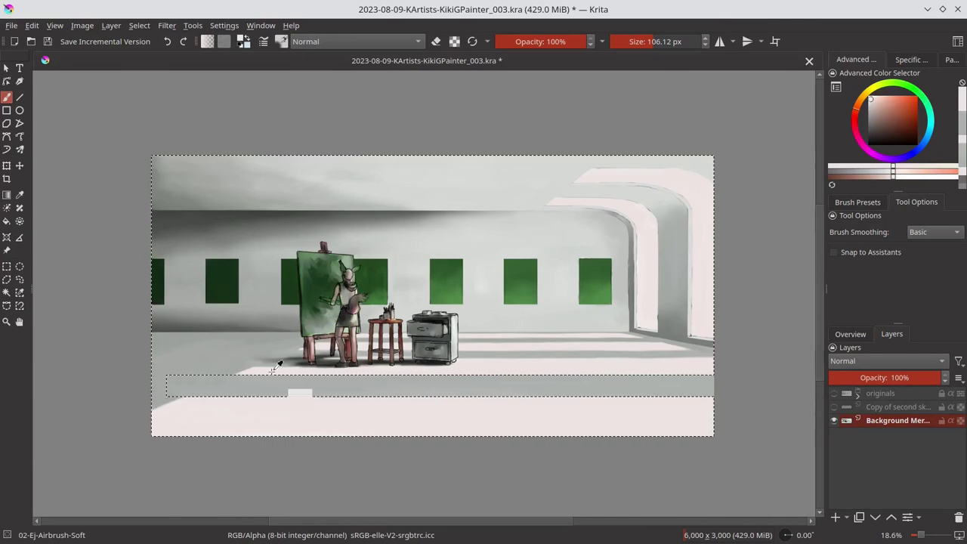
click(140, 25)
click(152, 69)
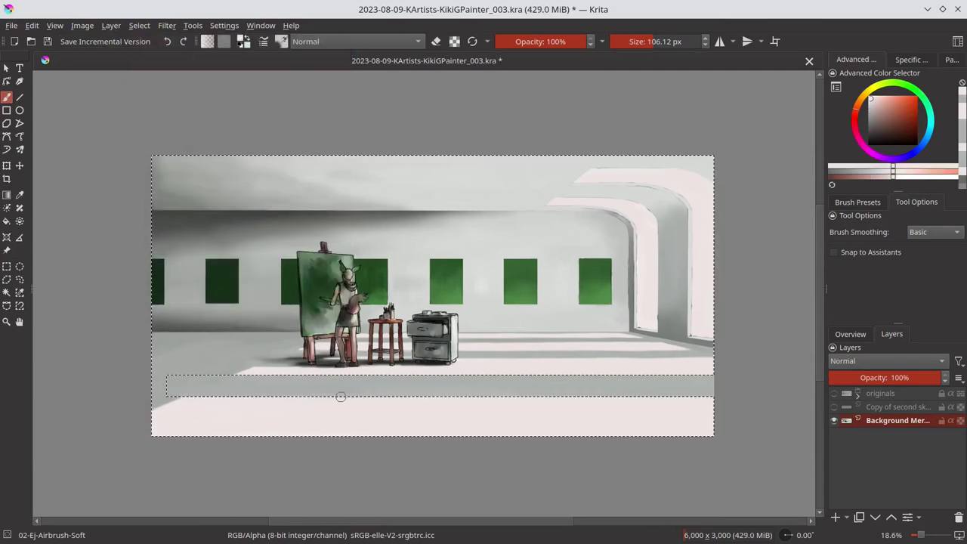
key(ctrl+z)
key(x)
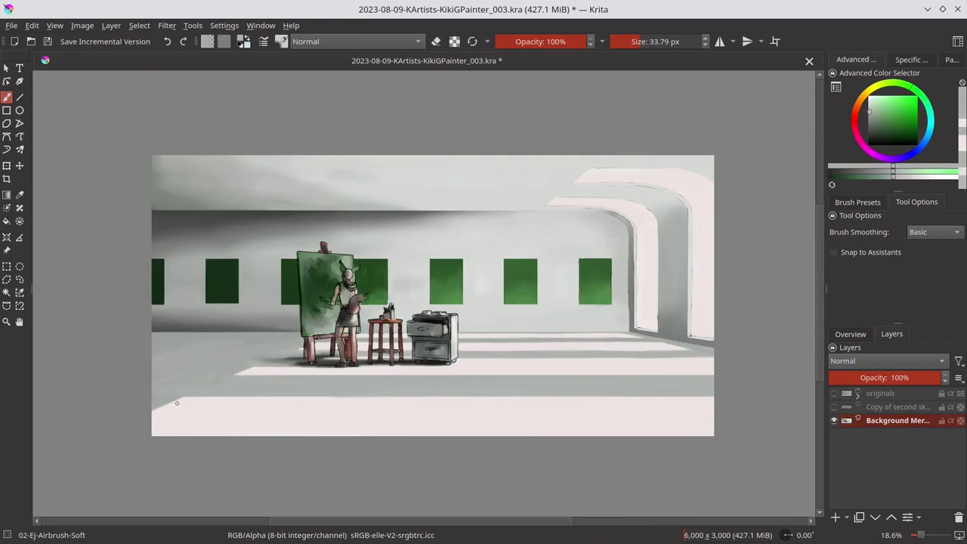
Select another thin floor strip and zoom in with the grey-green airbrush.
key(x)
key(ctrl+r)
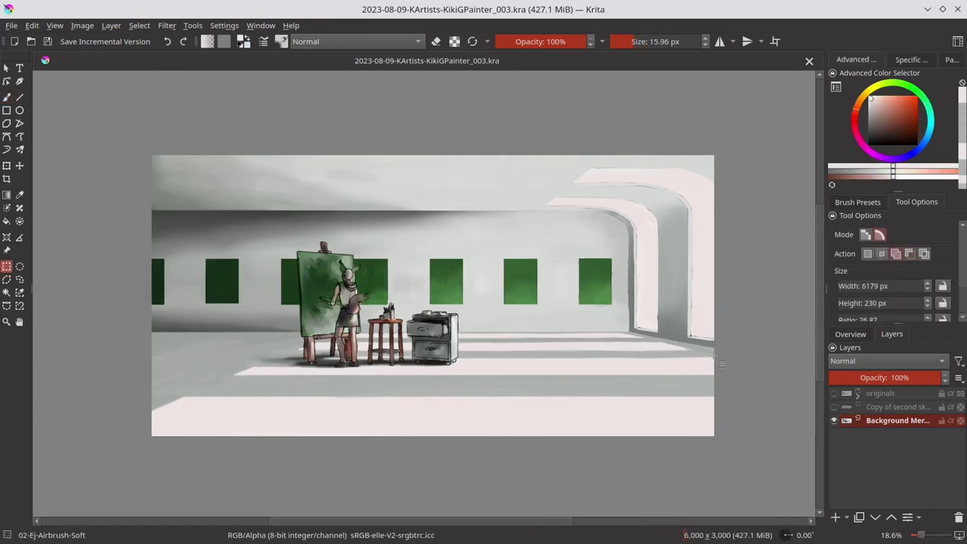
mouse_move(267, 337)
mouse_down()
mouse_move(663, 342)
mouse_move(143, 321)
mouse_up()
scroll(628, 374, up, 1)
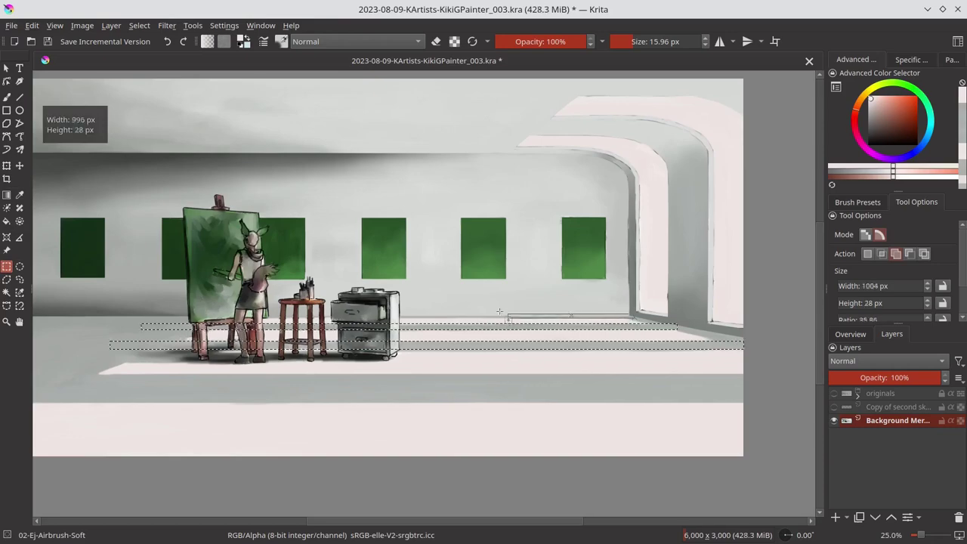
key(x)
key(b)
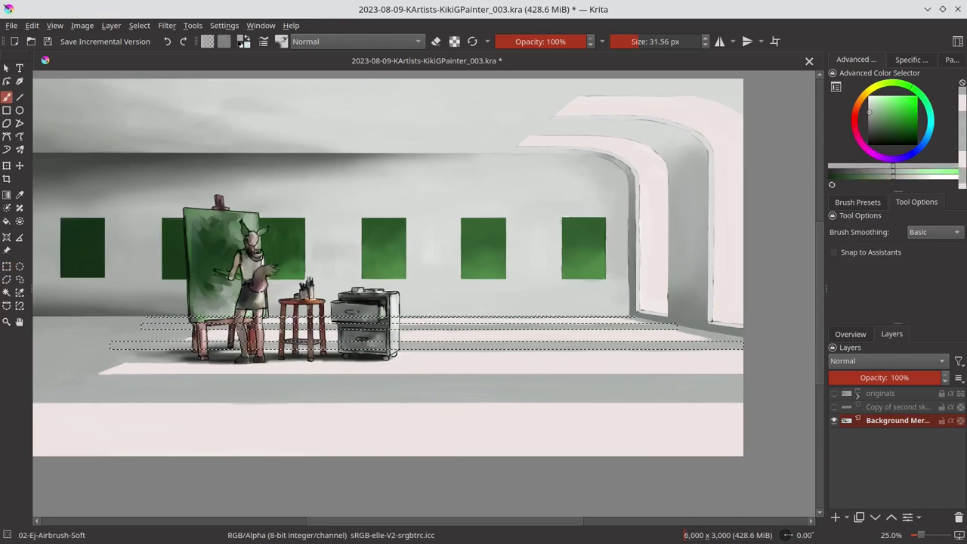
drag(284, 342, 316, 218)
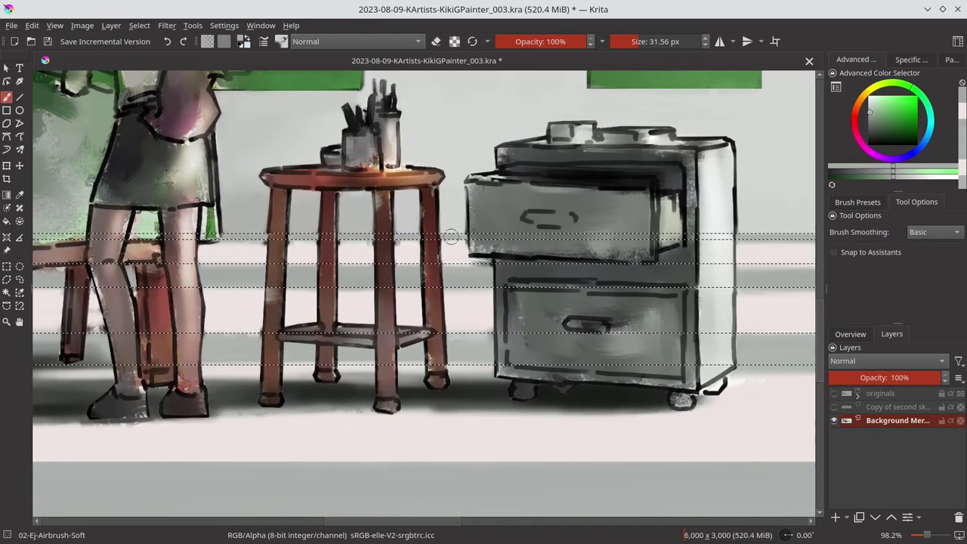
Enlarge the brush and airbrush grey-green shadow stripes along the floor behind the furniture.
scroll(451, 237, right, 5)
scroll(685, 302, right, 2)
scroll(232, 315, left, 3)
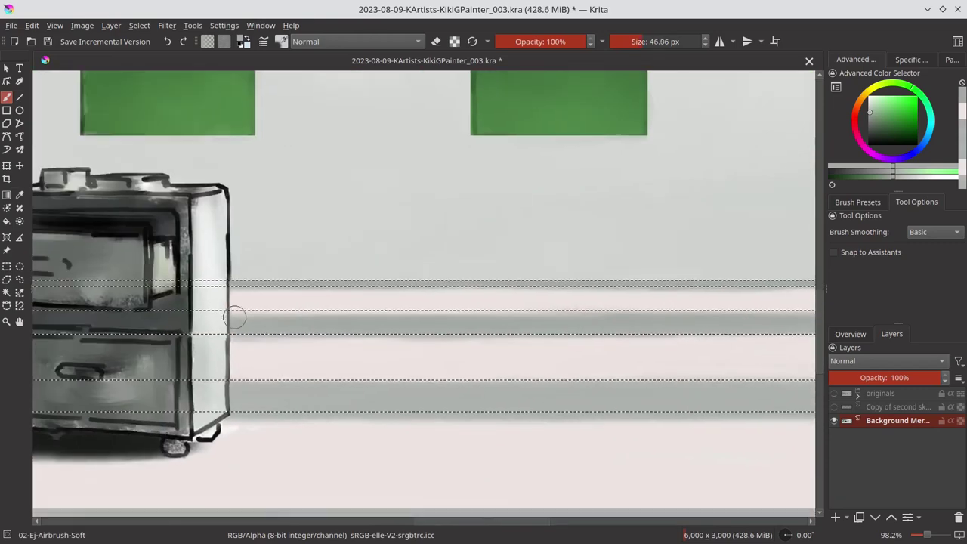
drag(232, 315, 345, 315)
scroll(544, 335, right, 5)
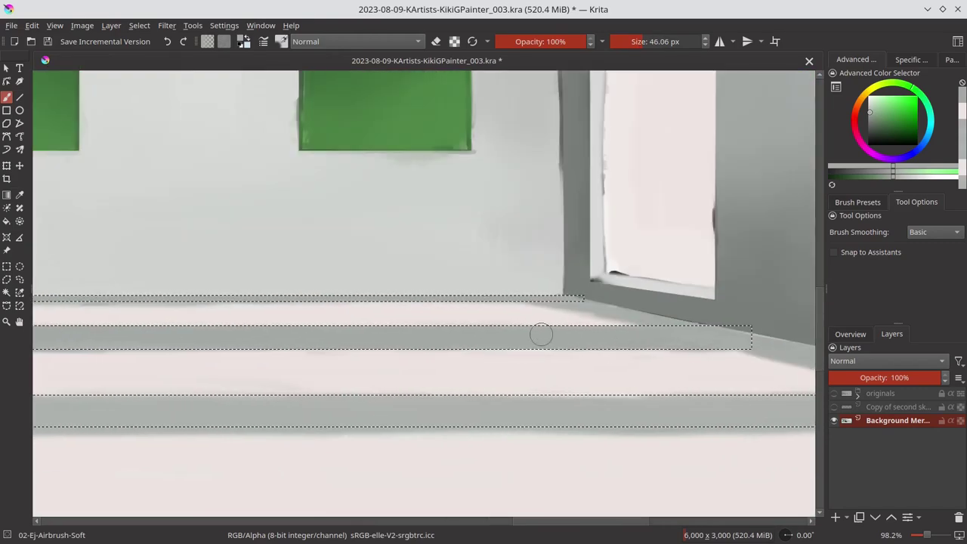
scroll(539, 335, left, 5)
scroll(604, 339, down, 2)
scroll(675, 342, right, 5)
scroll(675, 341, left, 3)
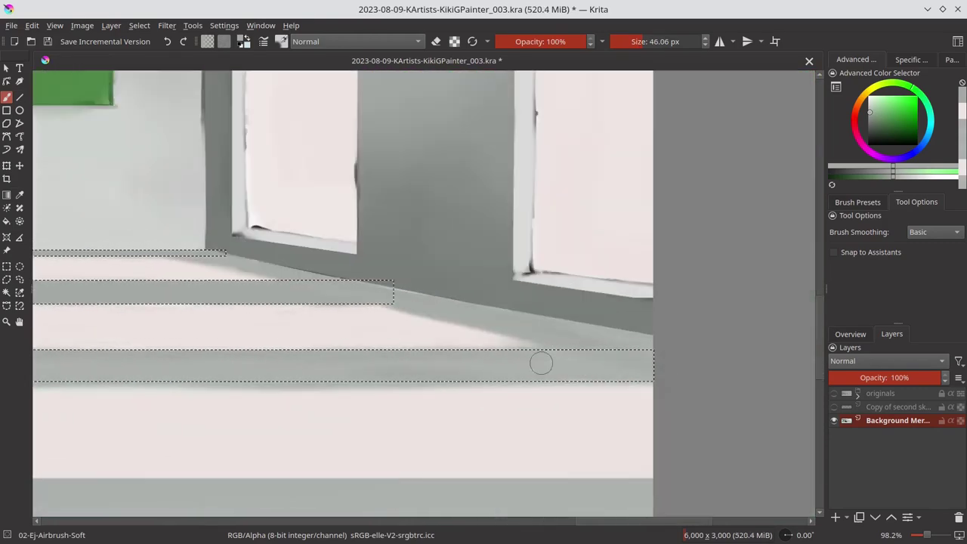
scroll(540, 362, left, 2)
scroll(243, 260, left, 2)
scroll(294, 246, down, 1)
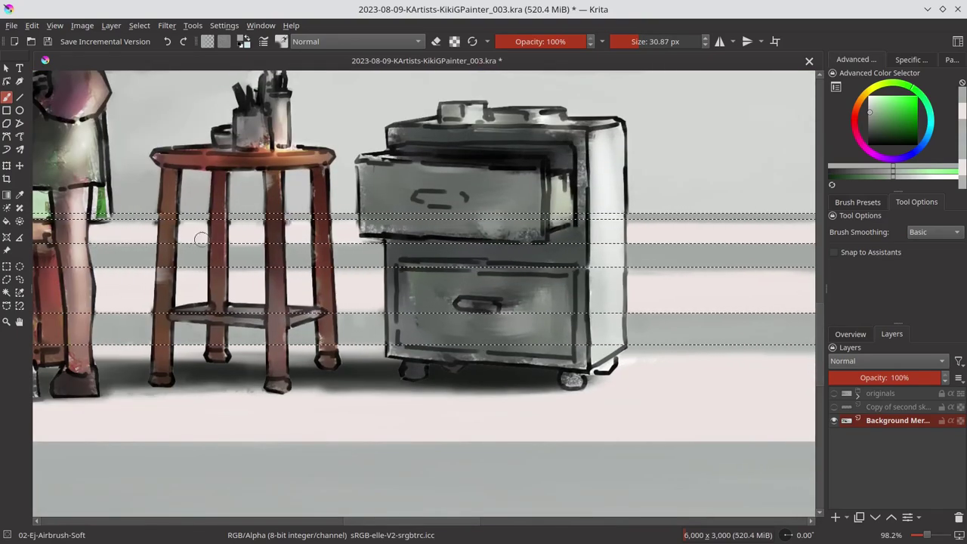
scroll(200, 240, left, 7)
scroll(251, 245, down, 1)
scroll(199, 246, left, 4)
scroll(242, 200, down, 1)
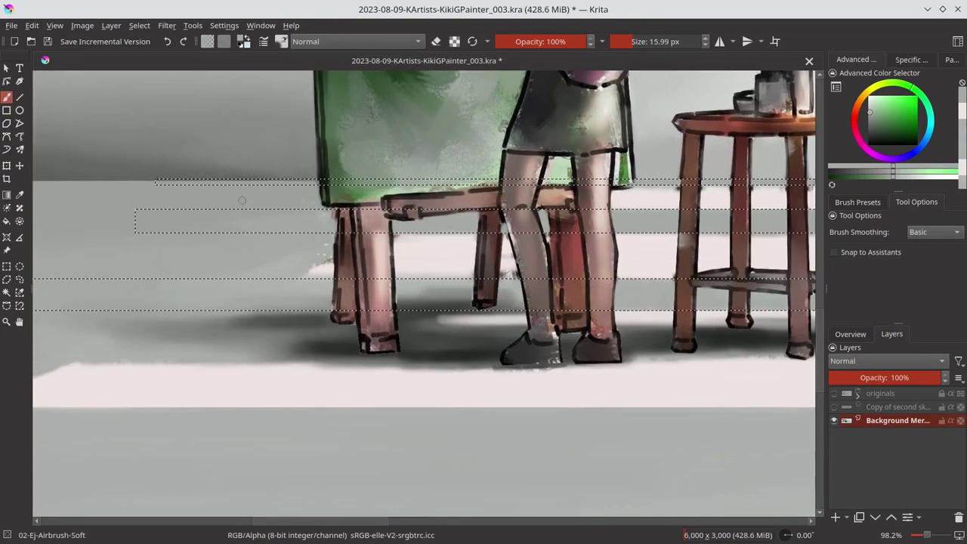
Invert the selection and lighten the pale pink floor band beside the stool and cabinet.
click(139, 25)
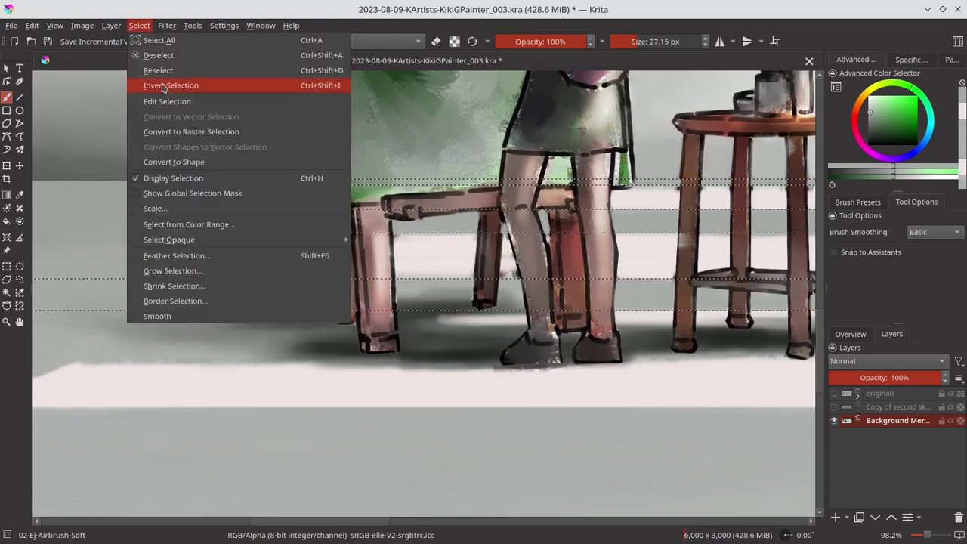
click(163, 86)
ctrl+click(313, 208)
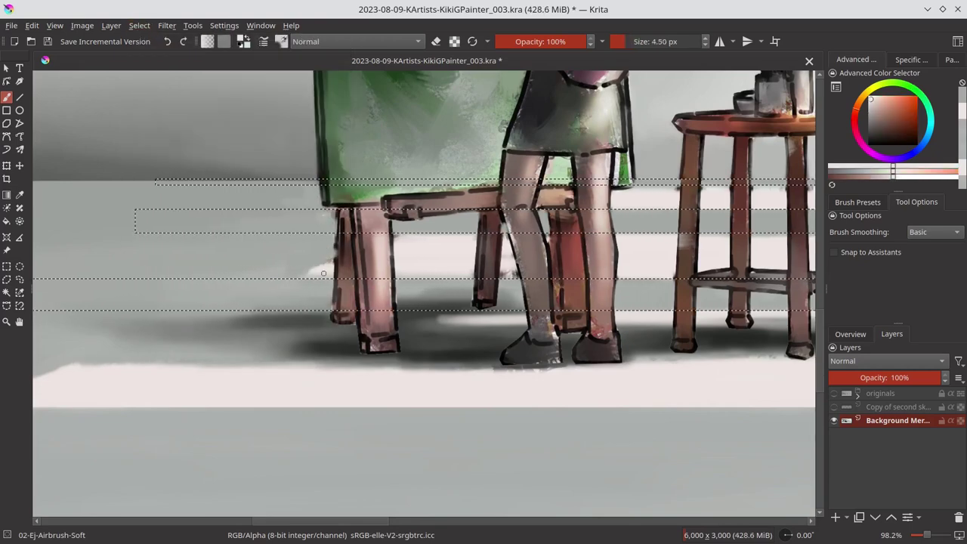
key(bracketleft)
key(bracketleft)
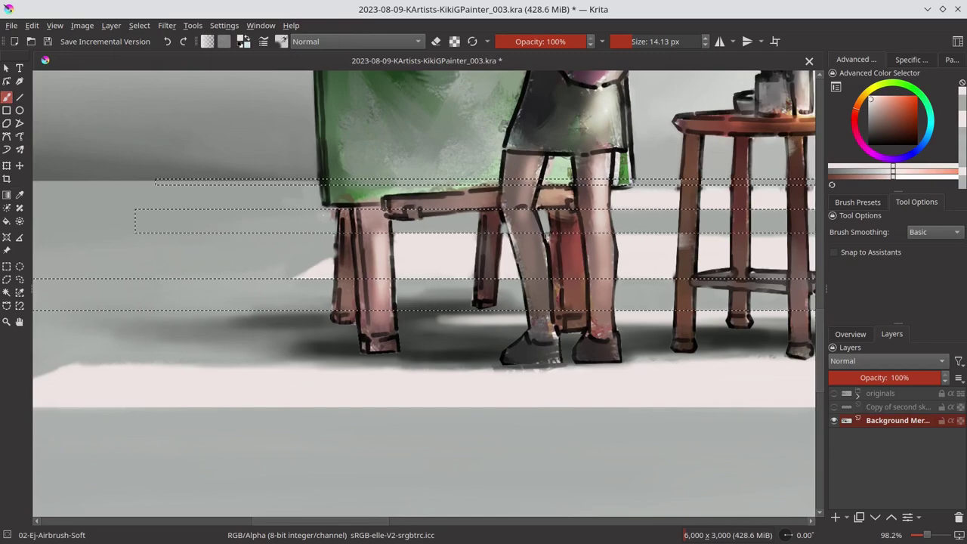
scroll(669, 215, right, 4)
scroll(529, 249, right, 1)
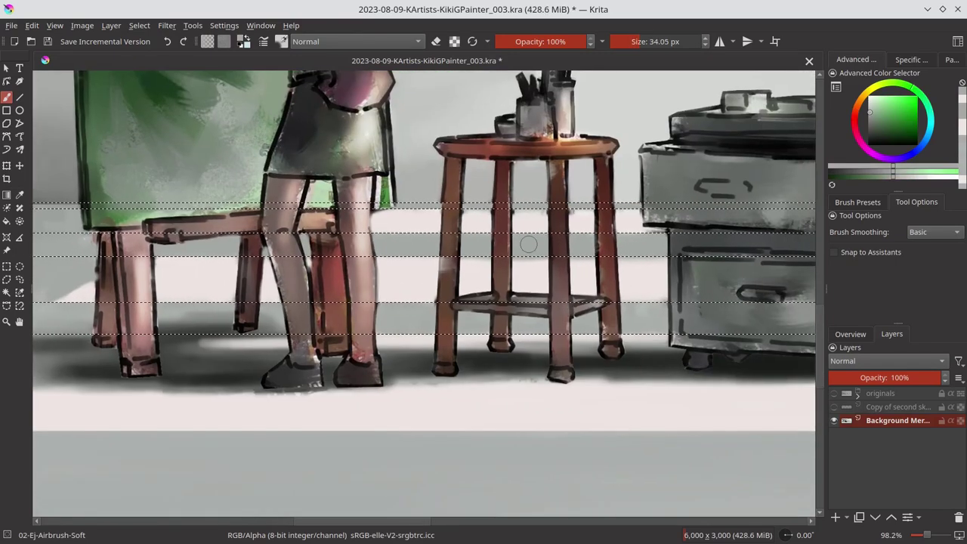
drag(528, 218, 527, 265)
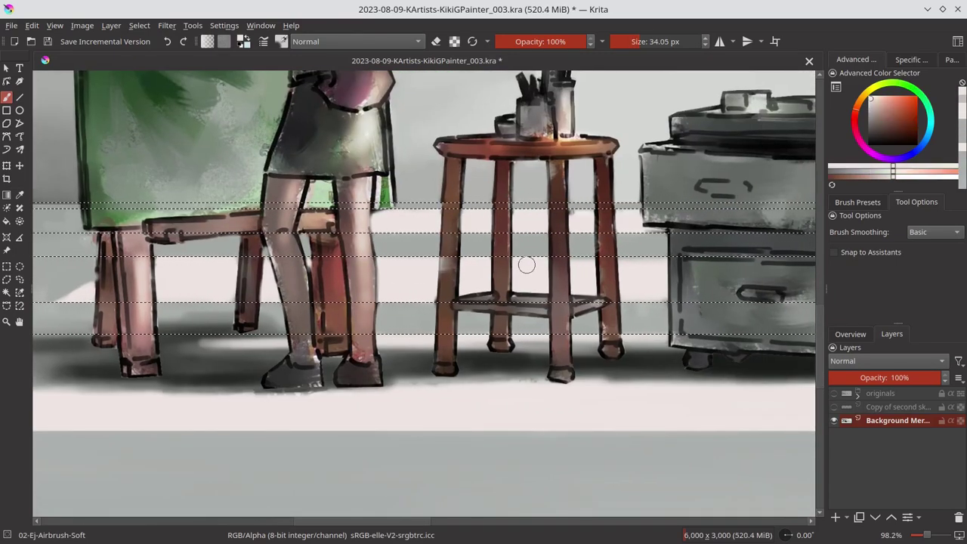
drag(786, 272, 660, 263)
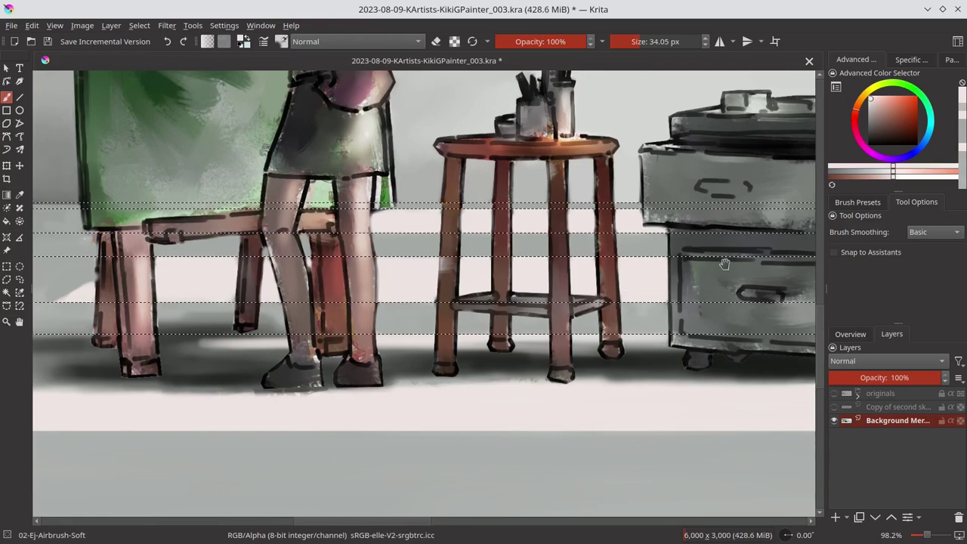
mouse_move(724, 263)
mouse_down()
mouse_move(371, 313)
mouse_move(579, 297)
mouse_move(533, 316)
mouse_move(476, 287)
mouse_move(181, 229)
mouse_move(326, 218)
mouse_move(635, 222)
mouse_move(514, 218)
mouse_move(160, 238)
mouse_move(620, 285)
mouse_move(501, 309)
mouse_move(562, 277)
mouse_move(399, 219)
mouse_move(423, 220)
mouse_up()
Swap colours, deselect the stripes and zoom out to view the whole painting.
key(x)
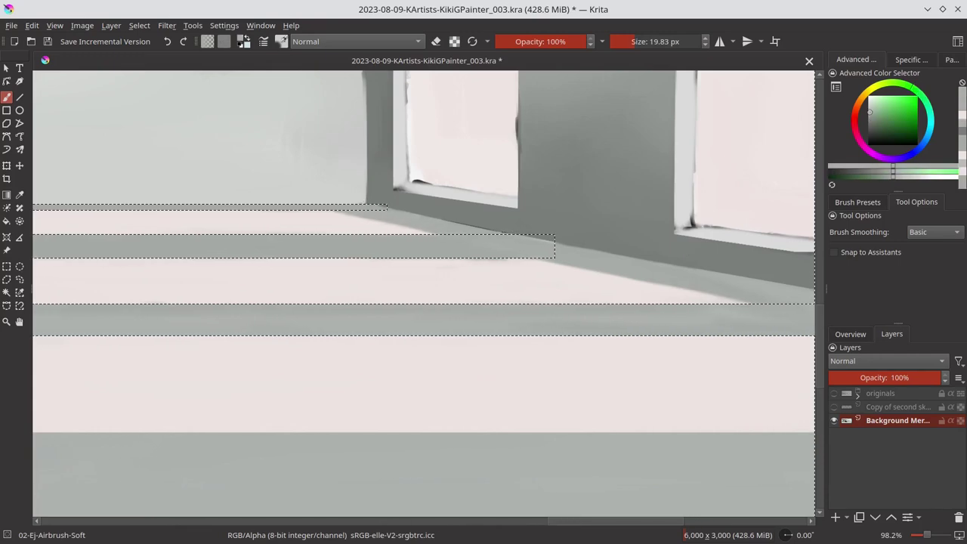
key(x)
key(minus)
key(minus)
click(139, 25)
click(151, 52)
key(minus)
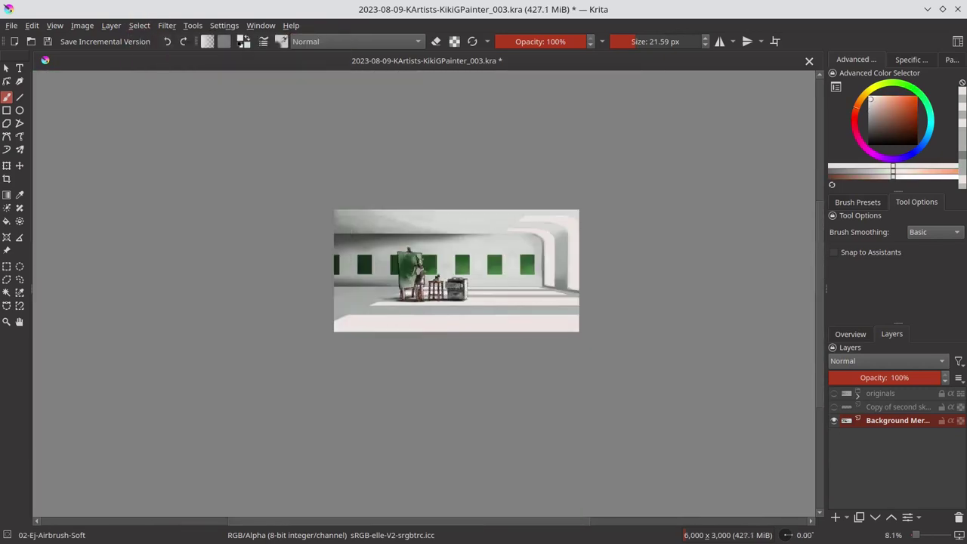
Mirror the view to check the composition, flip it back, and save.
click(850, 334)
click(920, 517)
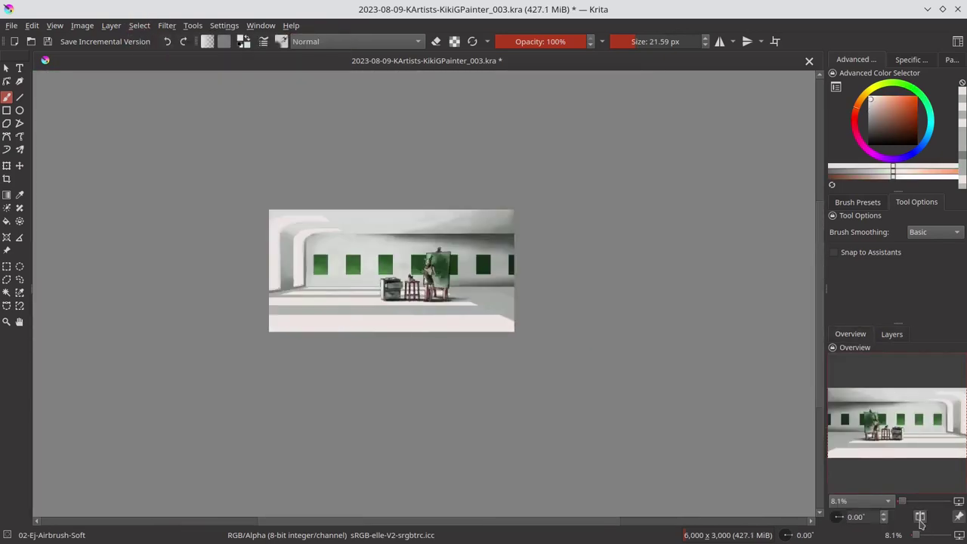
click(920, 517)
key(ctrl+s)
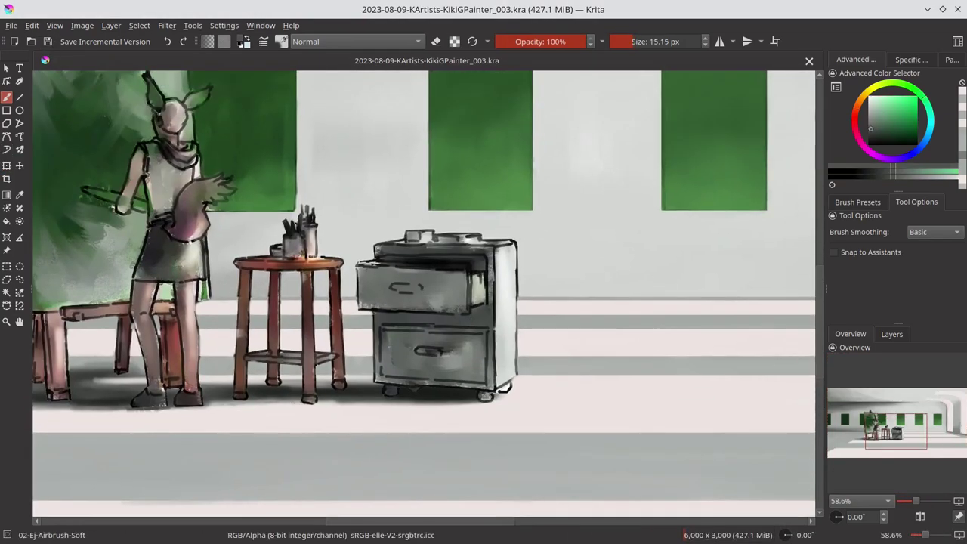
Sample darker greens and the light grey-green wall colour, then save.
ctrl+click(496, 249)
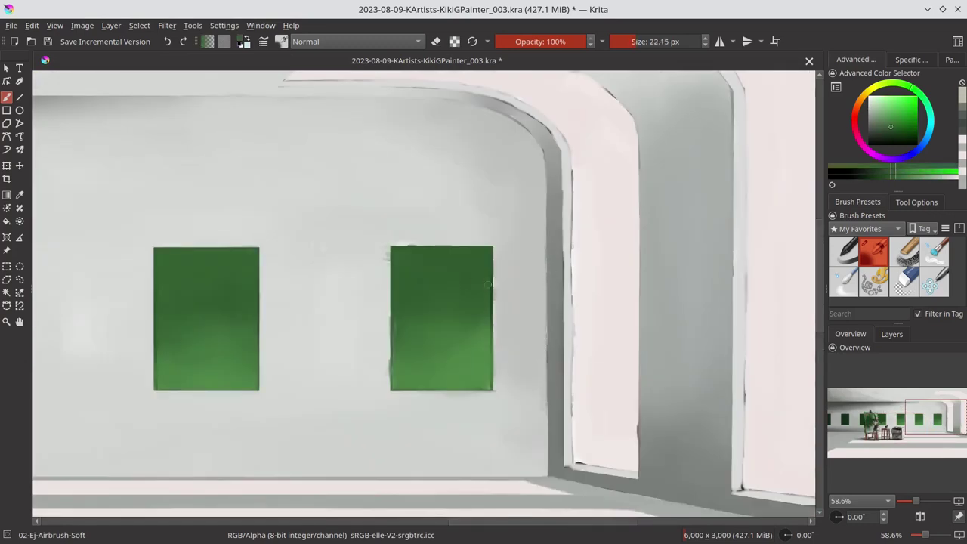
ctrl+click(480, 387)
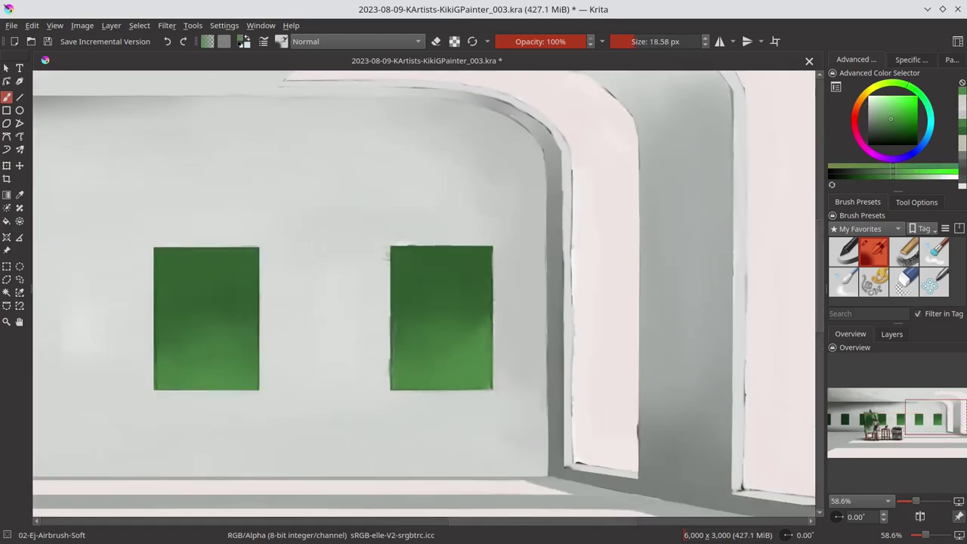
ctrl+click(394, 252)
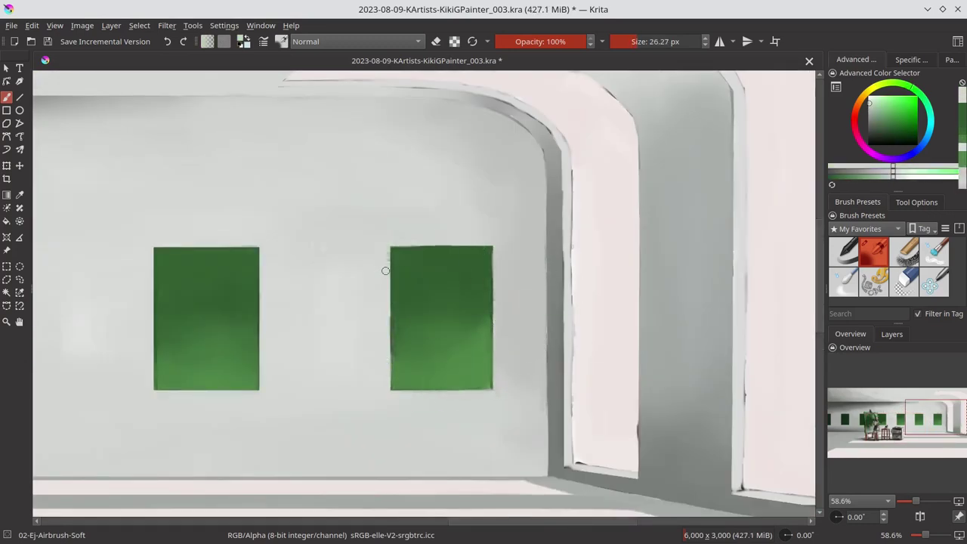
ctrl+click(514, 236)
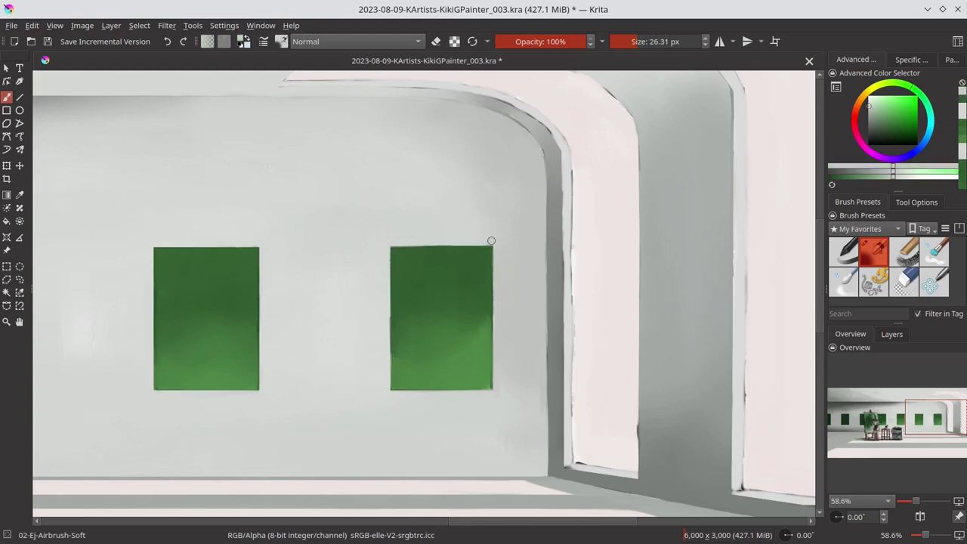
key(ctrl+s)
Touch up the archway top with sampled grey and pale pink band colours.
drag(655, 229, 660, 281)
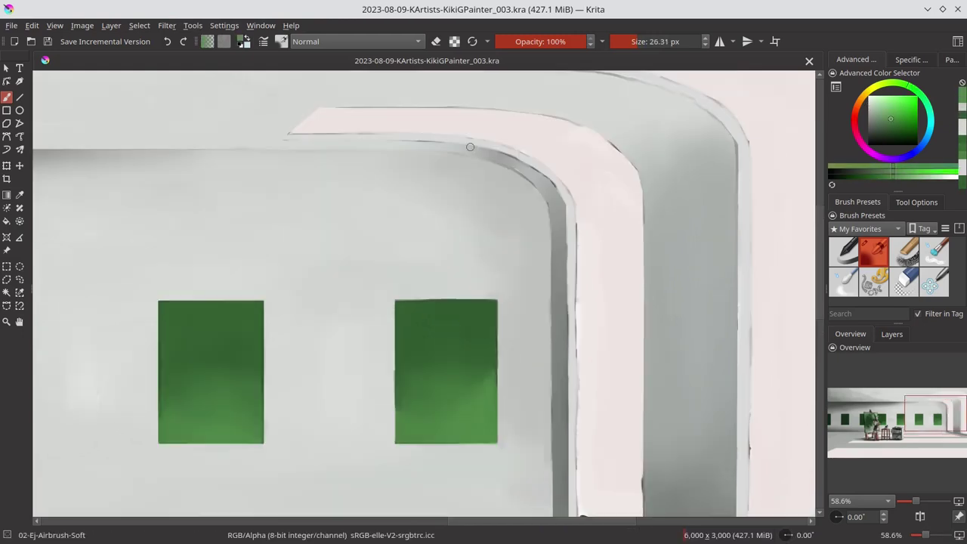
ctrl+click(555, 184)
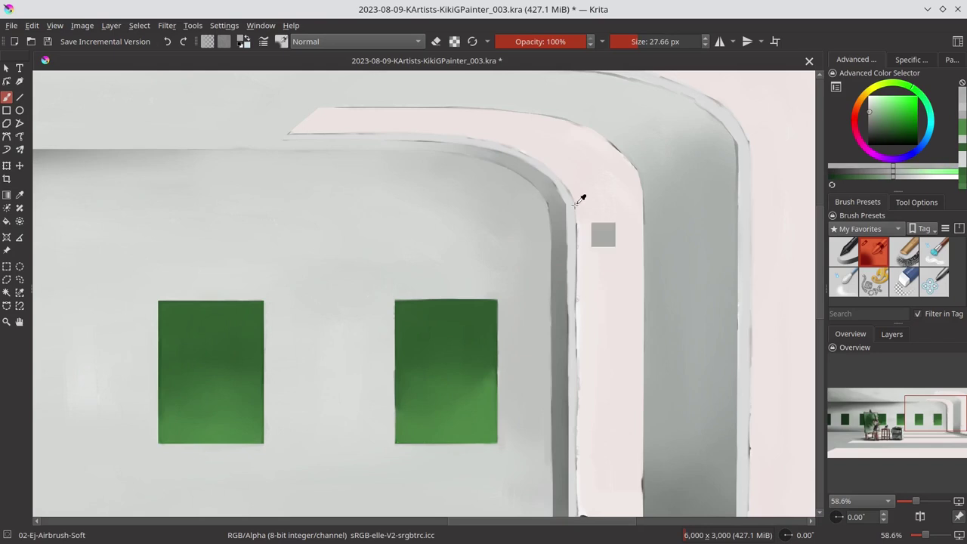
ctrl+click(581, 280)
scroll(579, 265, down, 3)
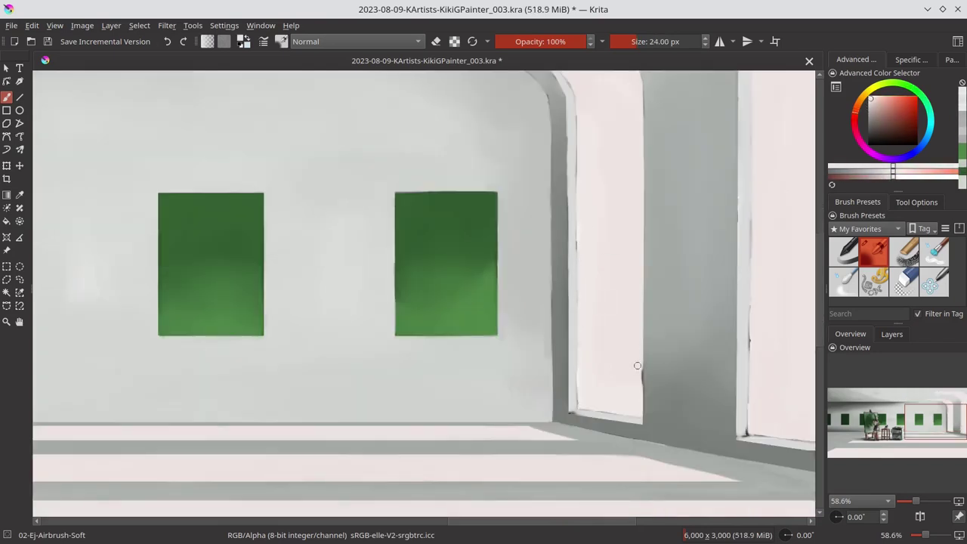
scroll(650, 393, right, 2)
scroll(669, 227, up, 5)
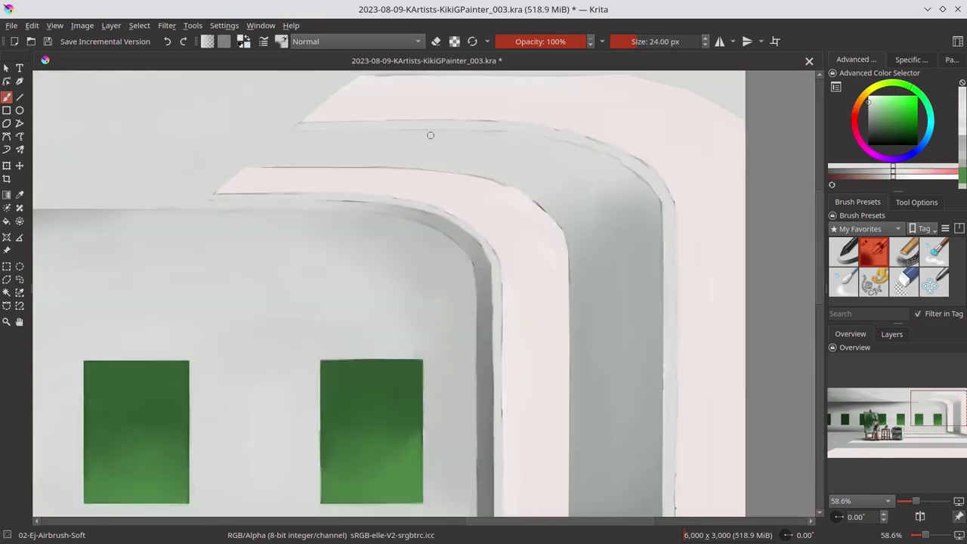
ctrl+click(565, 240)
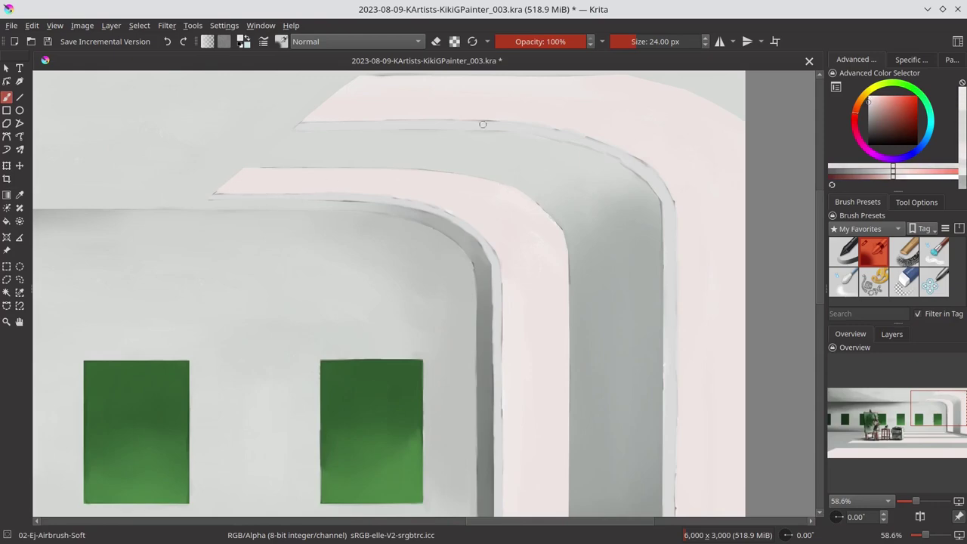
ctrl+click(647, 198)
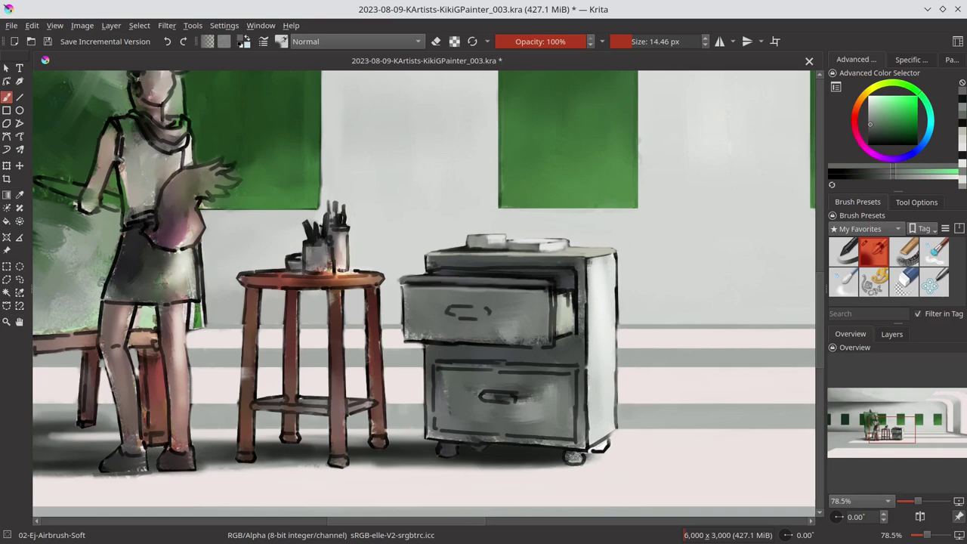
Darken the cabinet's right edge and light-strip the upper drawer, its edges and handle, then save.
ctrl+click(447, 269)
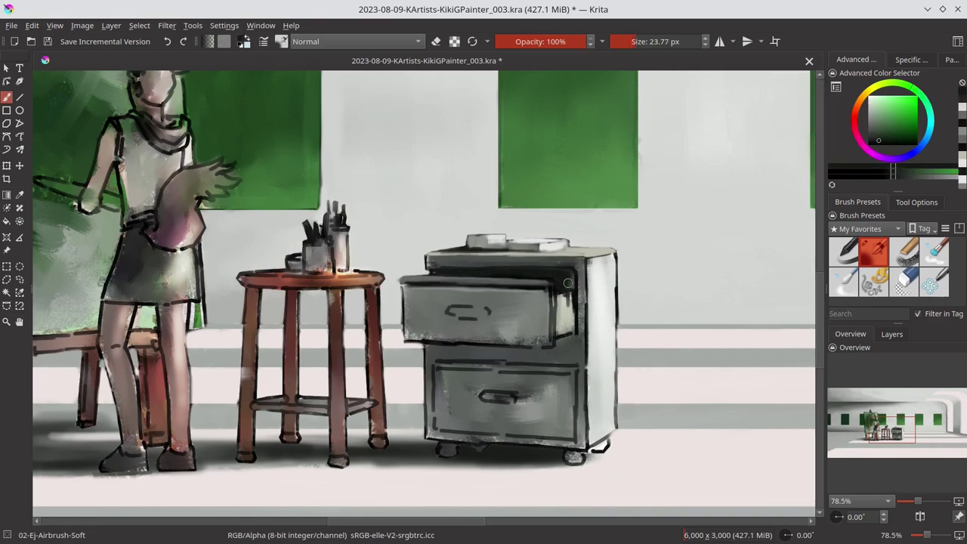
mouse_move(575, 272)
mouse_down()
mouse_move(582, 318)
mouse_move(564, 335)
mouse_up()
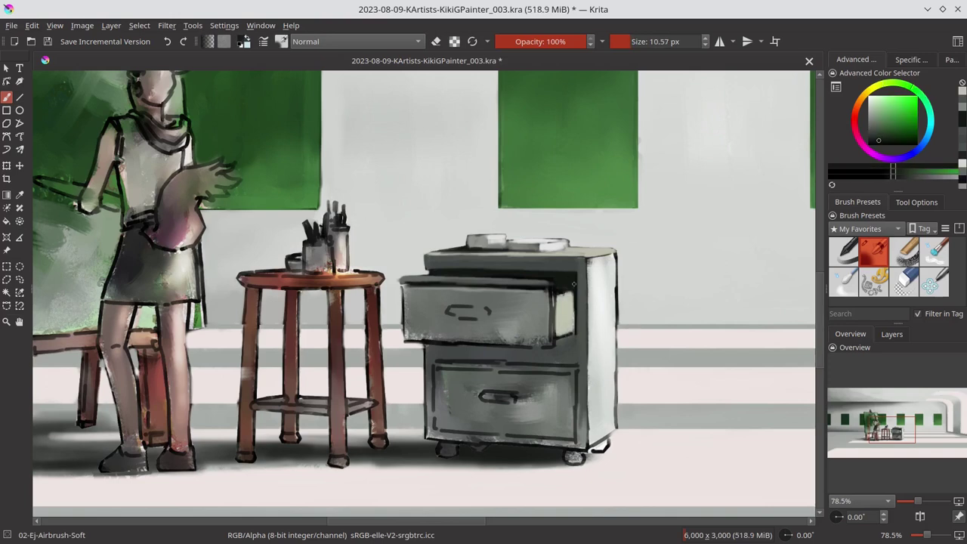
mouse_move(554, 285)
mouse_down()
mouse_move(555, 345)
mouse_move(408, 343)
mouse_up()
drag(404, 290, 404, 335)
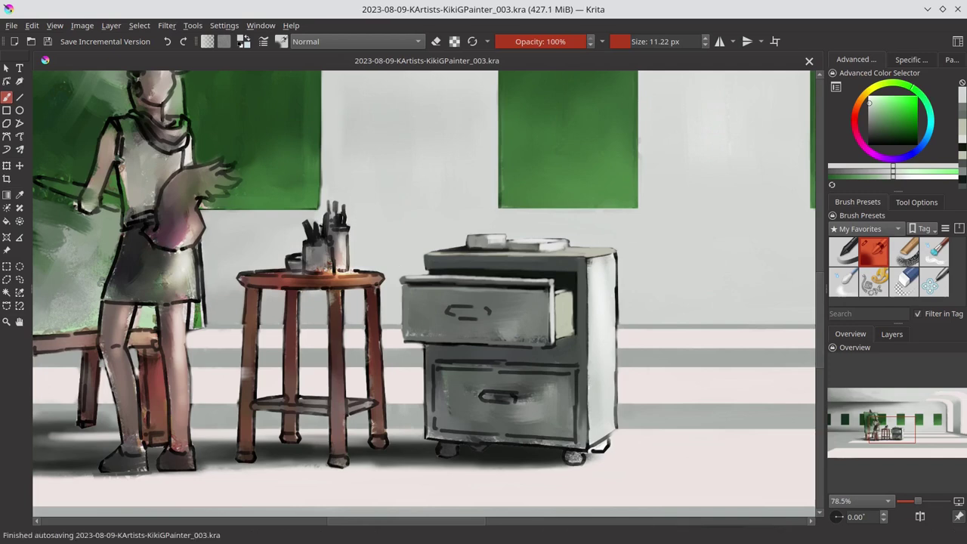
drag(475, 337, 523, 335)
mouse_move(446, 316)
mouse_down()
mouse_move(487, 313)
mouse_move(450, 311)
mouse_up()
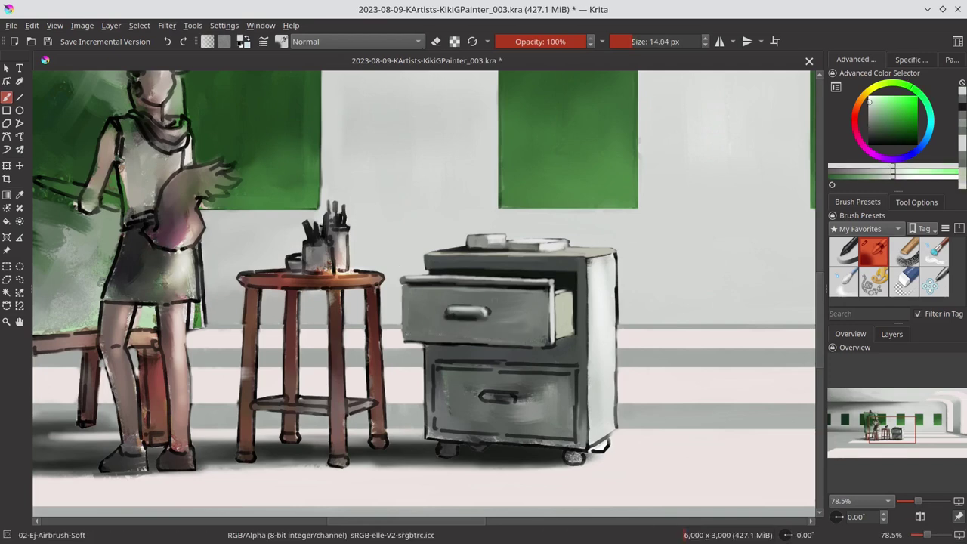
click(877, 142)
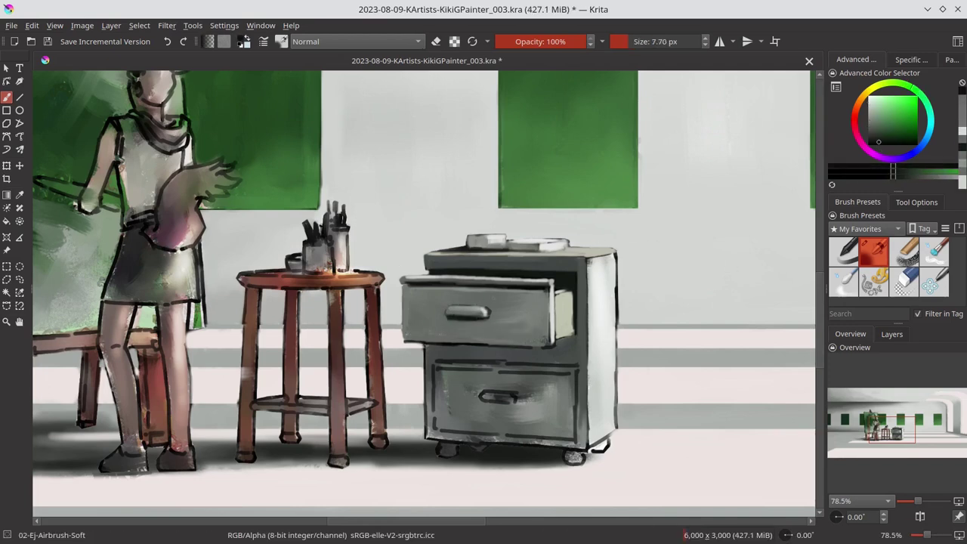
mouse_move(400, 340)
mouse_down()
mouse_move(533, 347)
mouse_move(453, 352)
mouse_up()
ctrl+click(595, 266)
key(ctrl+s)
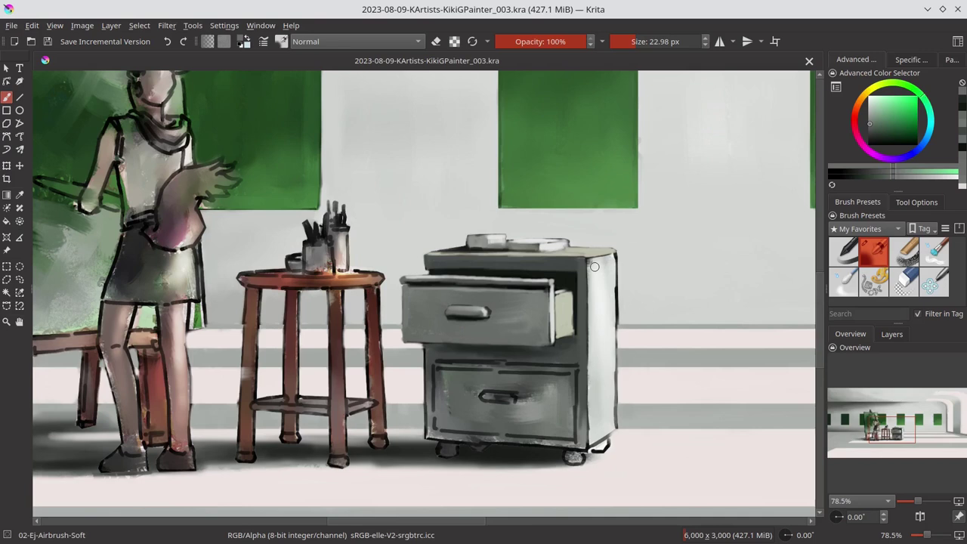
drag(595, 267, 589, 418)
Sample dark floor tones and deepen the shadows under the stool legs, then save.
ctrl+click(440, 449)
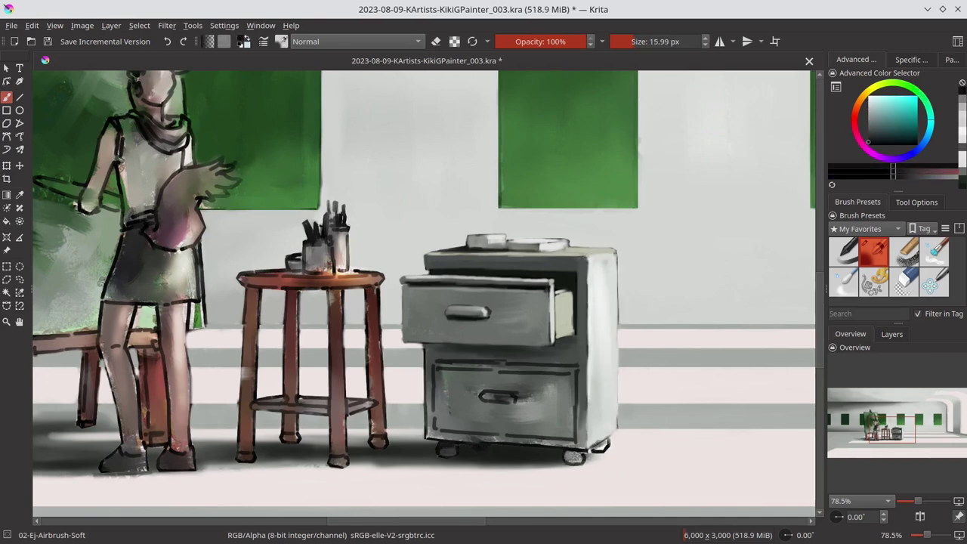
ctrl+click(599, 448)
key(bracketleft)
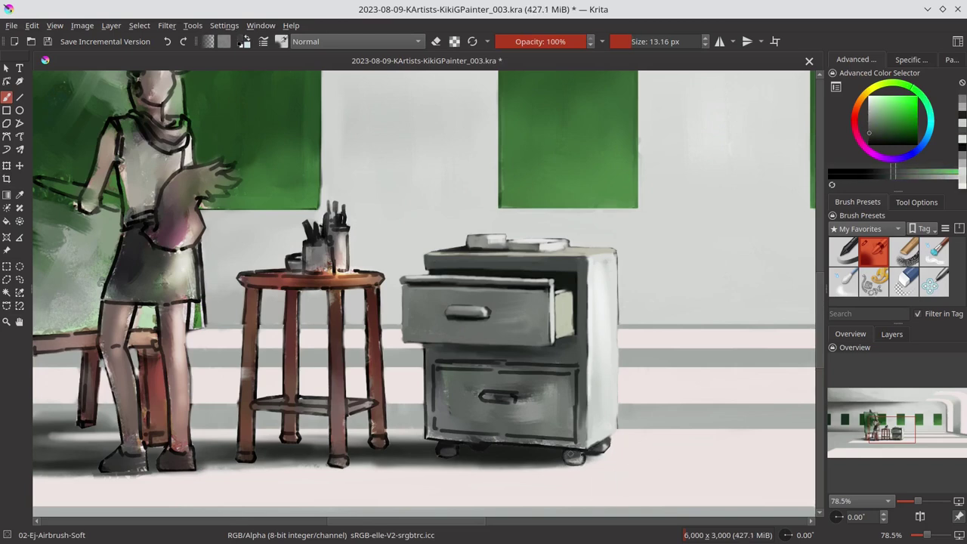
ctrl+click(471, 447)
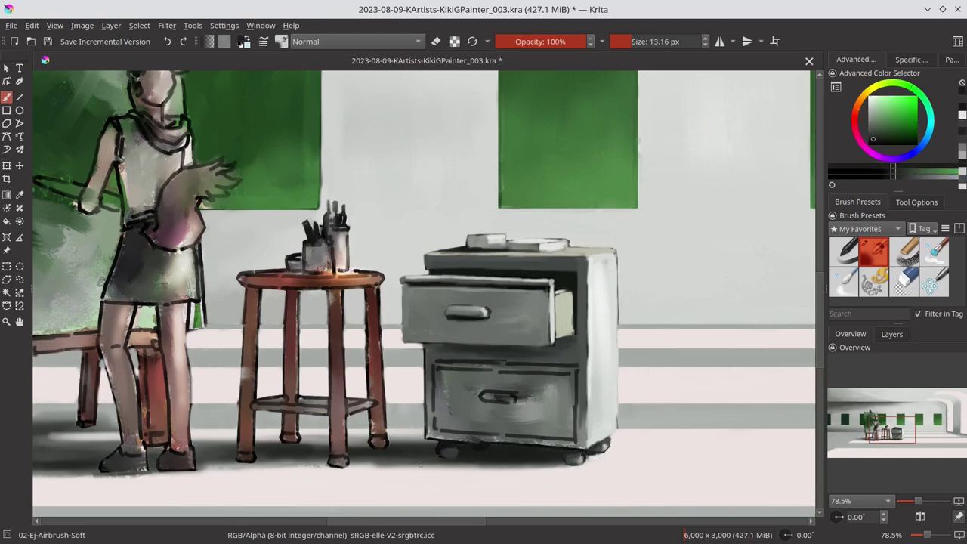
key(bracketright)
key(bracketright)
key(bracketright)
ctrl+click(363, 446)
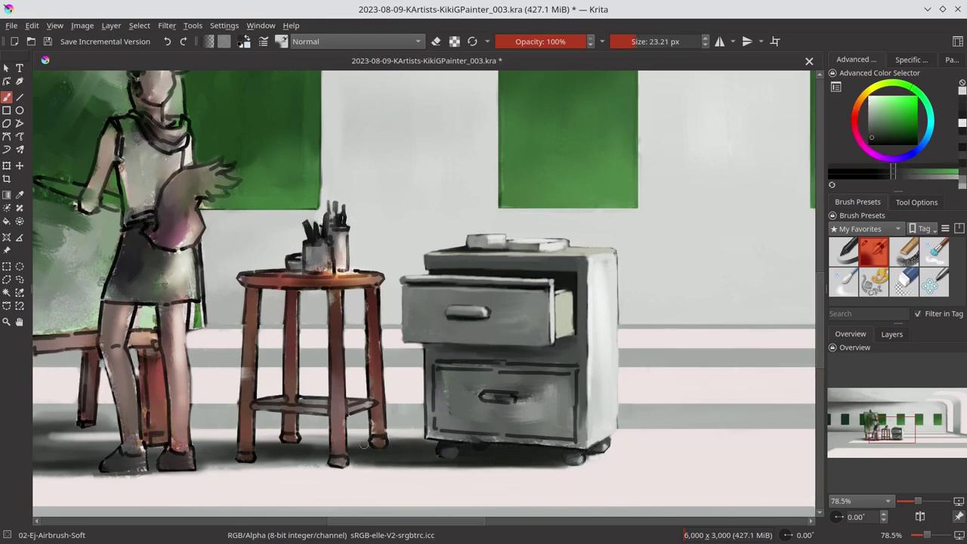
drag(326, 460, 202, 466)
ctrl+click(561, 468)
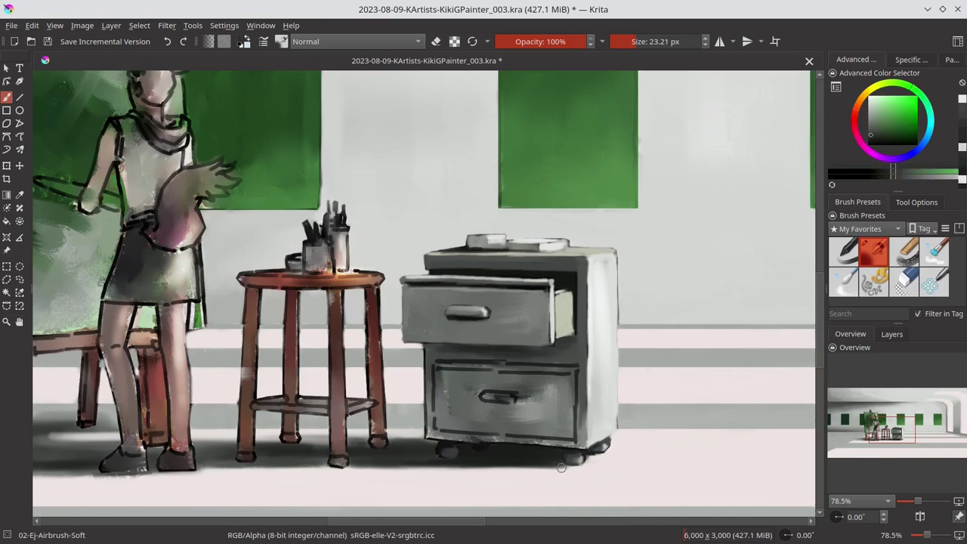
key(ctrl+s)
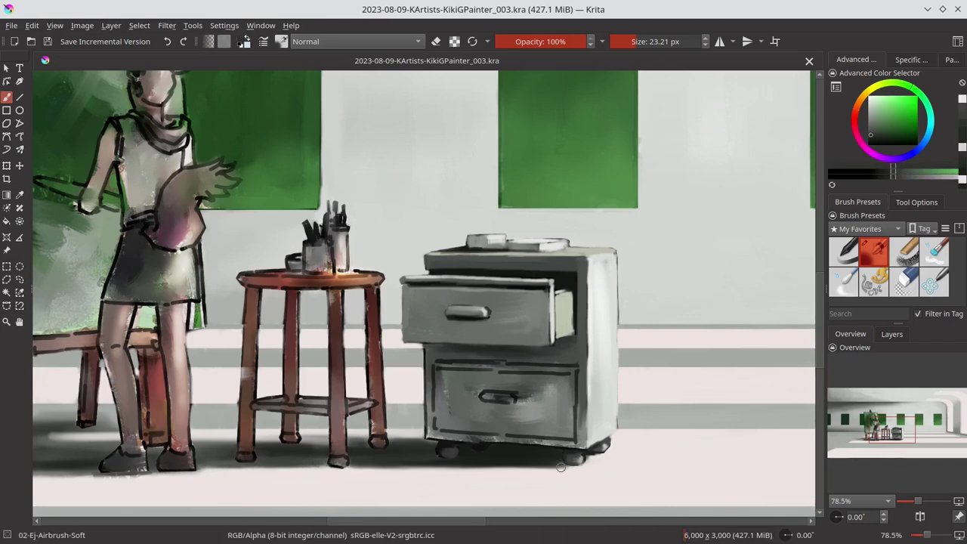
Shade the cabinet's wheels and base with a smaller brush, then sample grey-greens for detail.
ctrl+click(561, 468)
key(bracketleft)
key(bracketleft)
drag(562, 463, 446, 461)
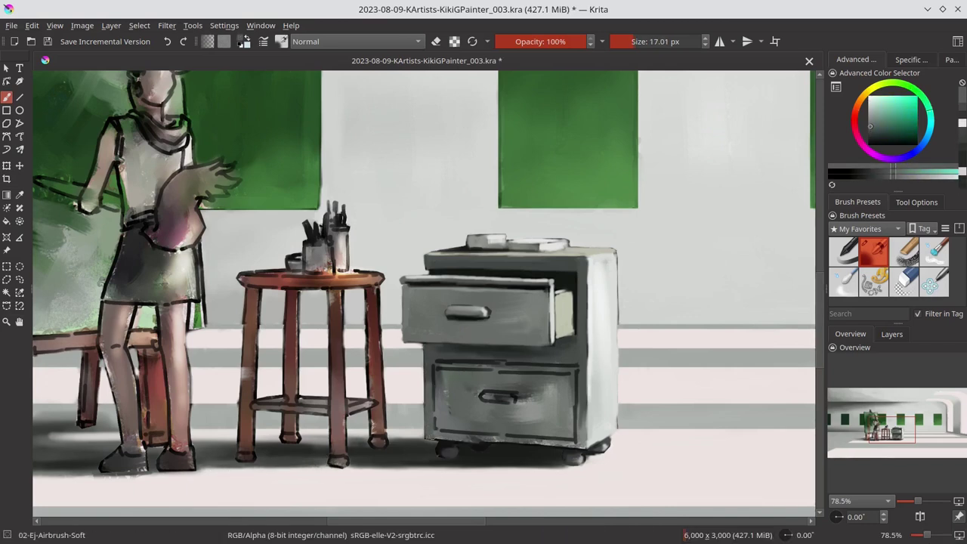
ctrl+click(563, 289)
key(bracketleft)
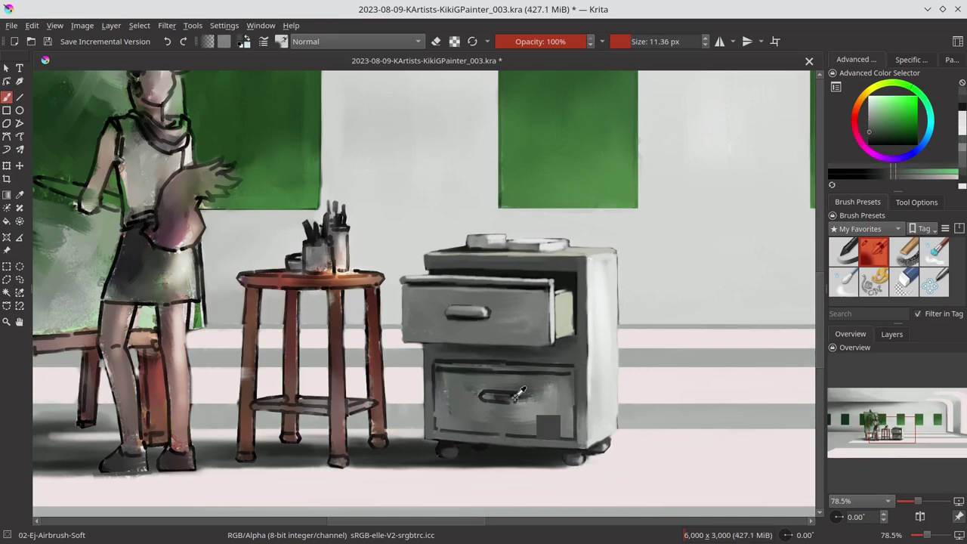
ctrl+click(585, 278)
key(bracketleft)
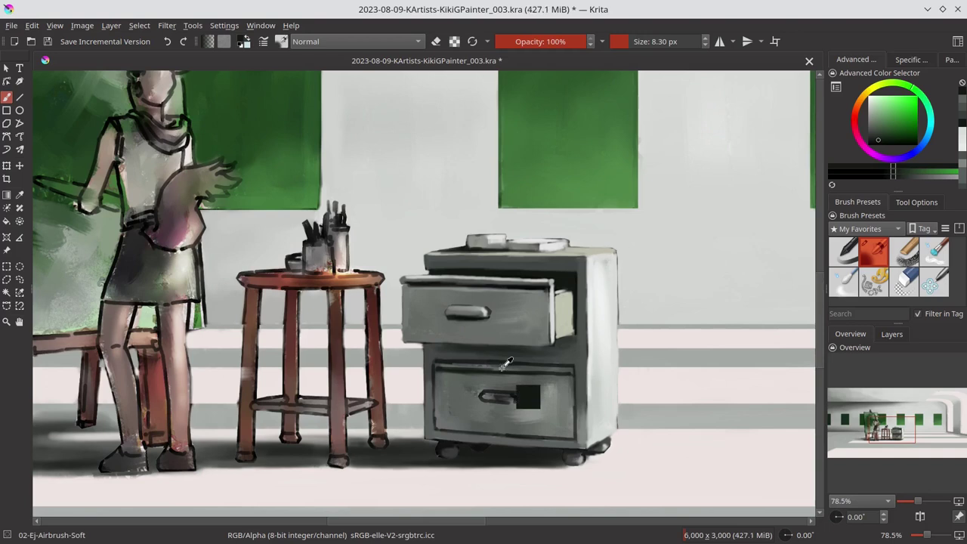
Repaint the lower drawer front and round its handle in grey-greens, saving along the way.
ctrl+click(444, 365)
ctrl+click(444, 366)
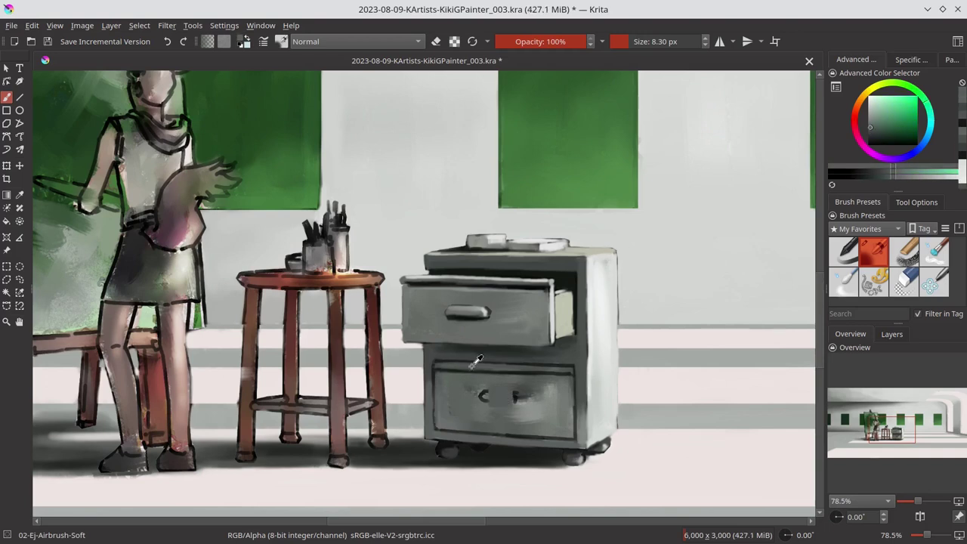
ctrl+click(530, 378)
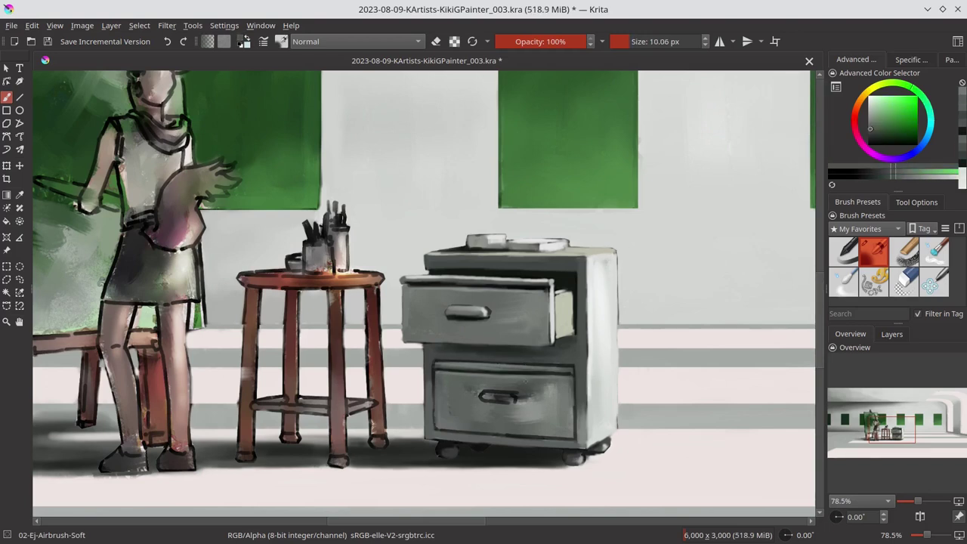
ctrl+click(558, 388)
ctrl+click(520, 396)
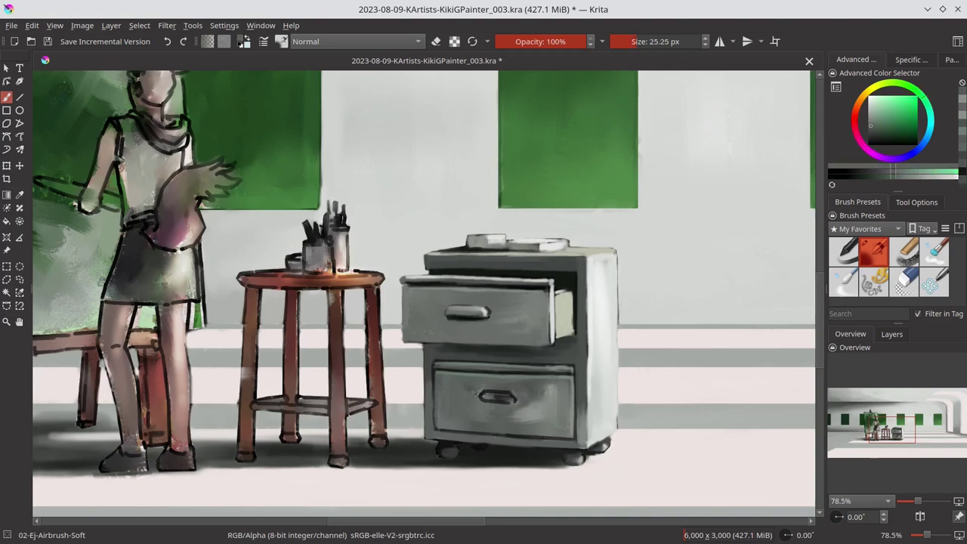
drag(529, 394, 553, 391)
key(ctrl+s)
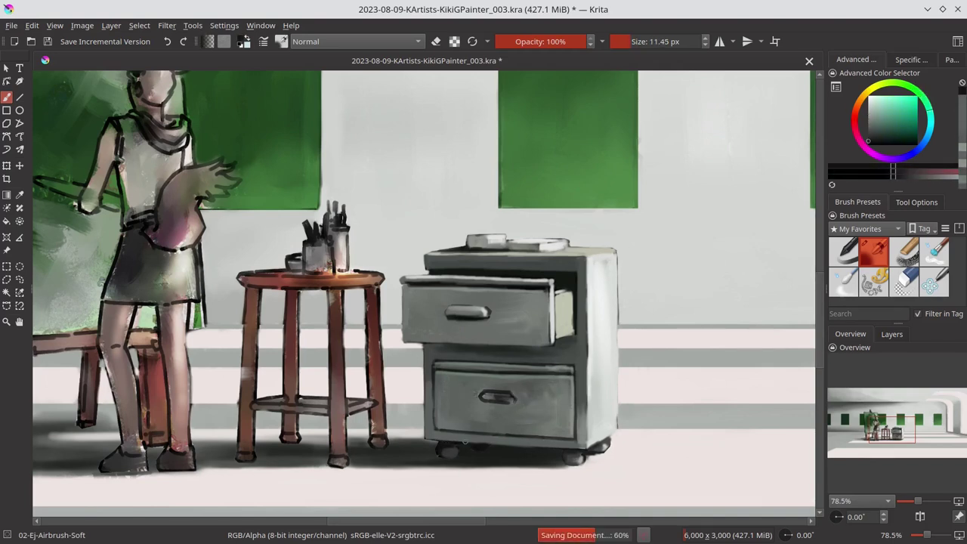
mouse_move(476, 402)
mouse_down()
mouse_move(508, 399)
mouse_move(548, 414)
mouse_up()
ctrl+click(813, 116)
ctrl+click(540, 417)
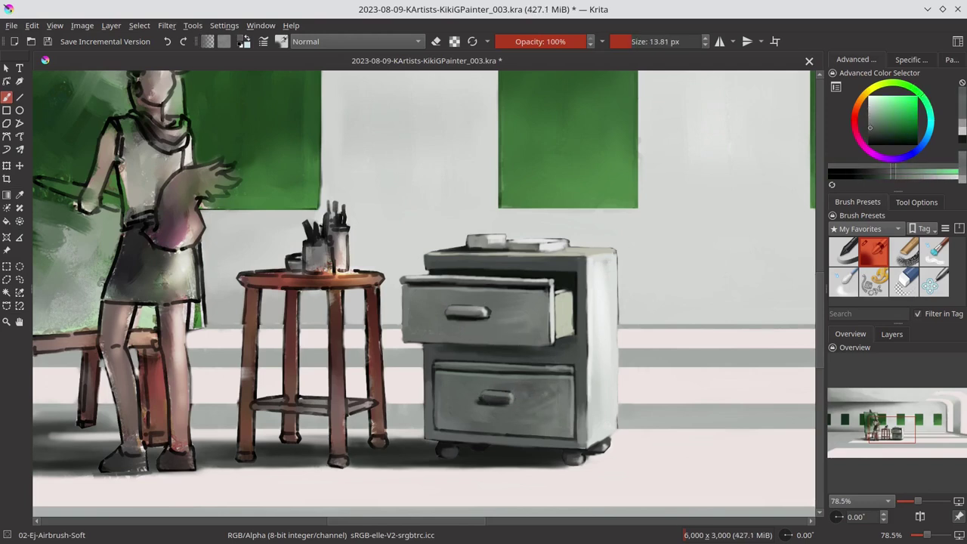
key(ctrl+s)
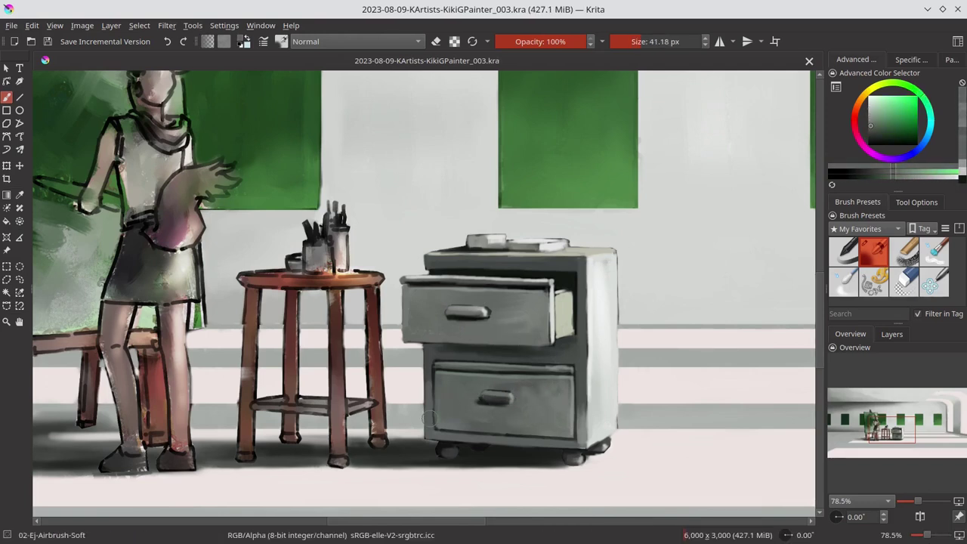
drag(428, 418, 644, 457)
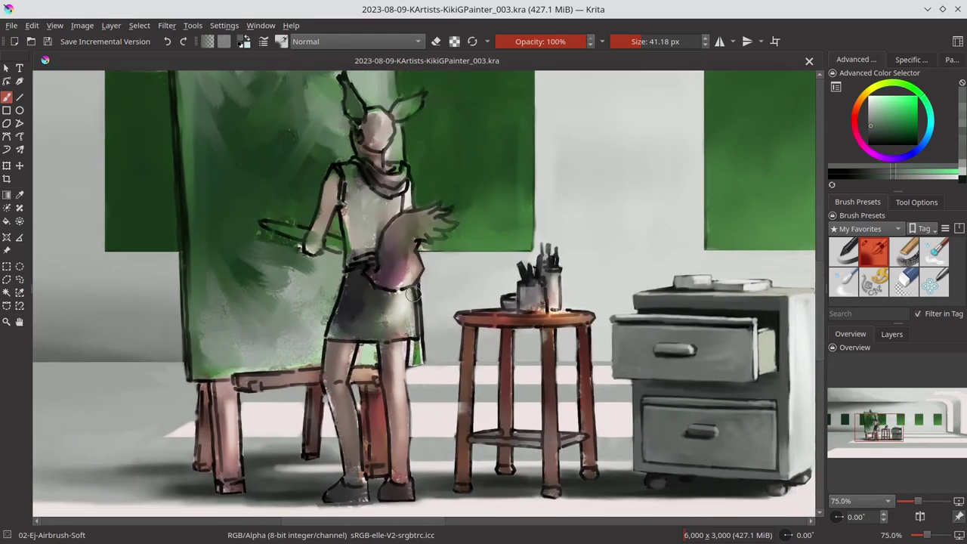
Paint a light cream highlight along the stool top.
ctrl+click(552, 261)
ctrl+click(552, 257)
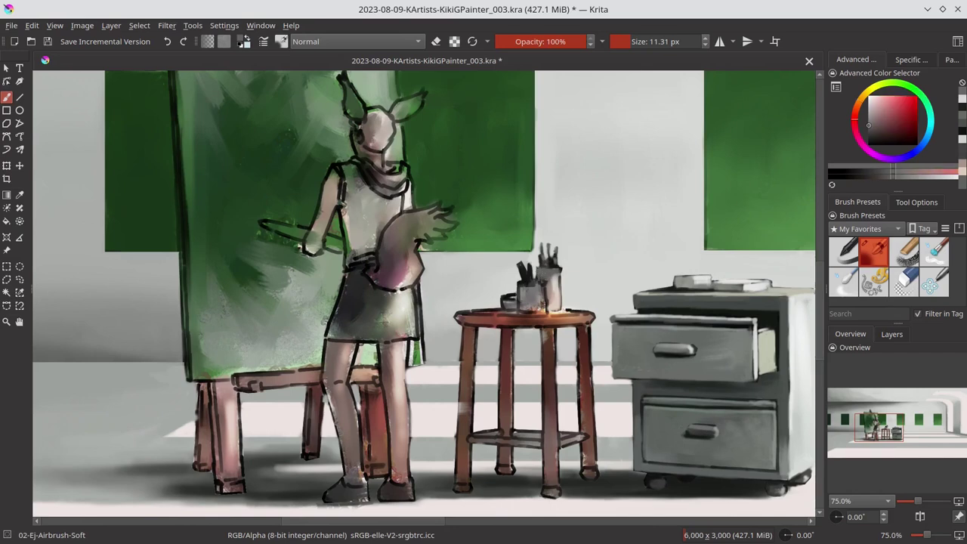
ctrl+click(549, 284)
ctrl+click(585, 336)
drag(590, 312, 457, 312)
ctrl+click(473, 305)
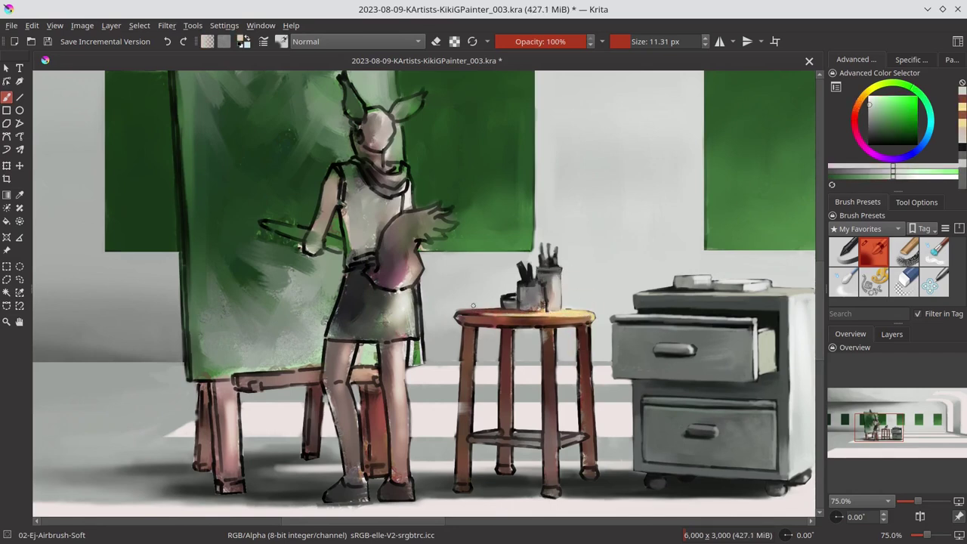
Sample the stool's red-brown and repaint its right leg with a larger brush.
ctrl+click(520, 299)
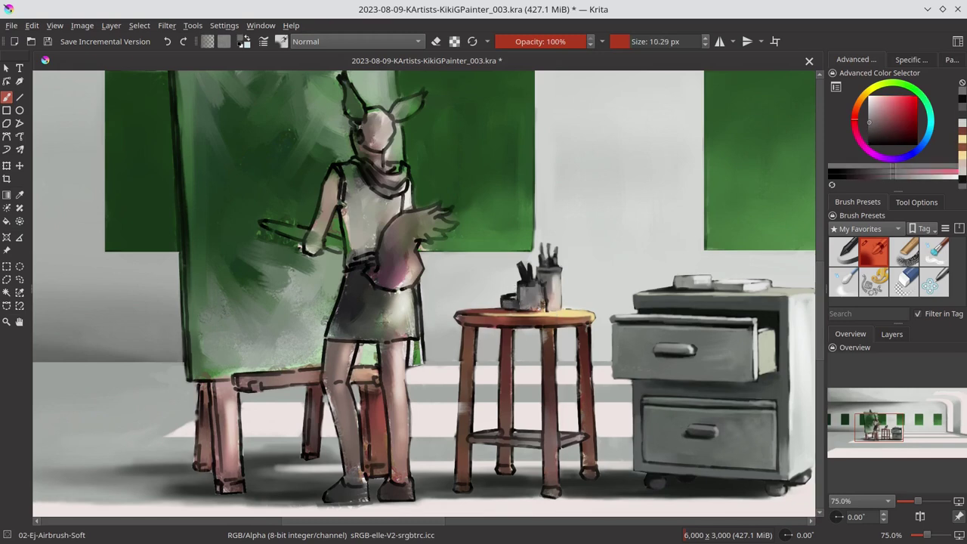
click(893, 178)
key(bracketright)
key(bracketright)
key(bracketright)
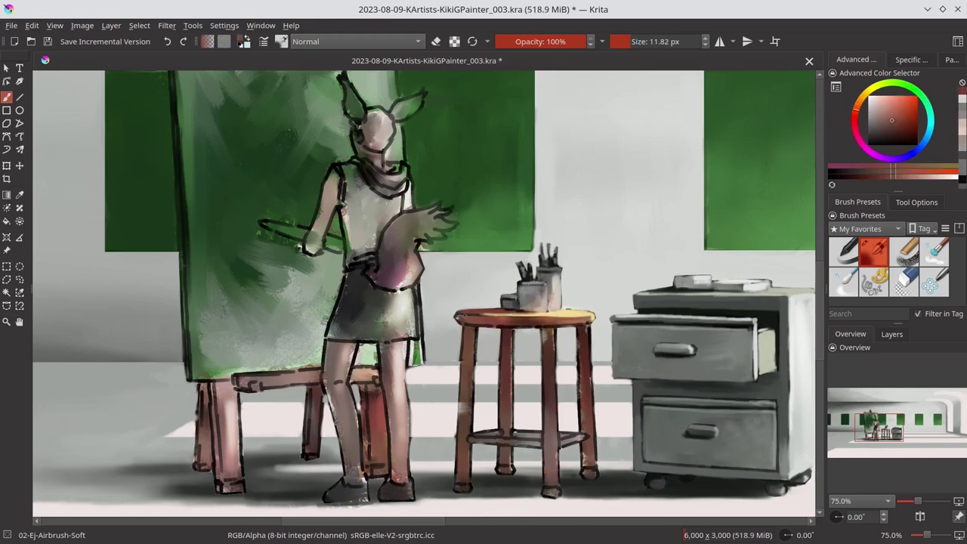
ctrl+click(578, 316)
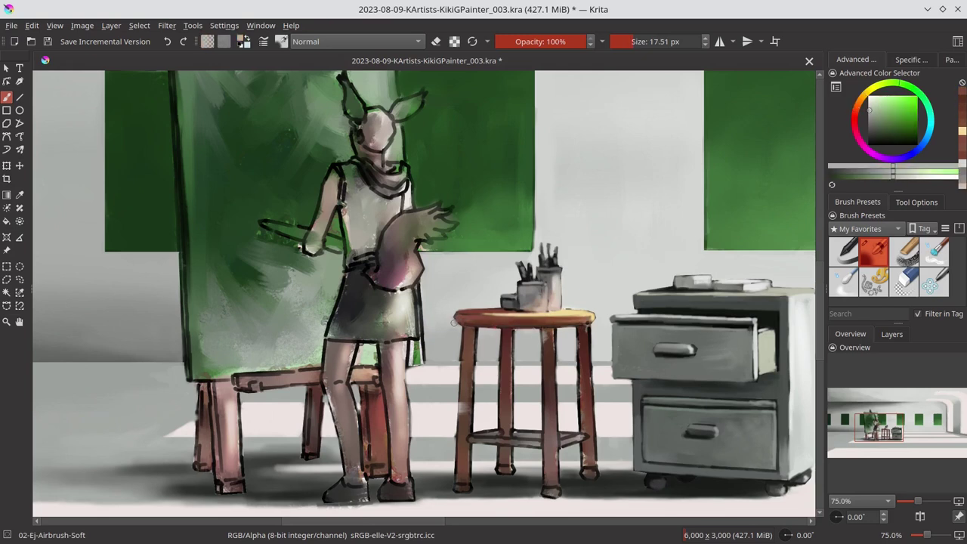
ctrl+click(586, 331)
ctrl+click(588, 373)
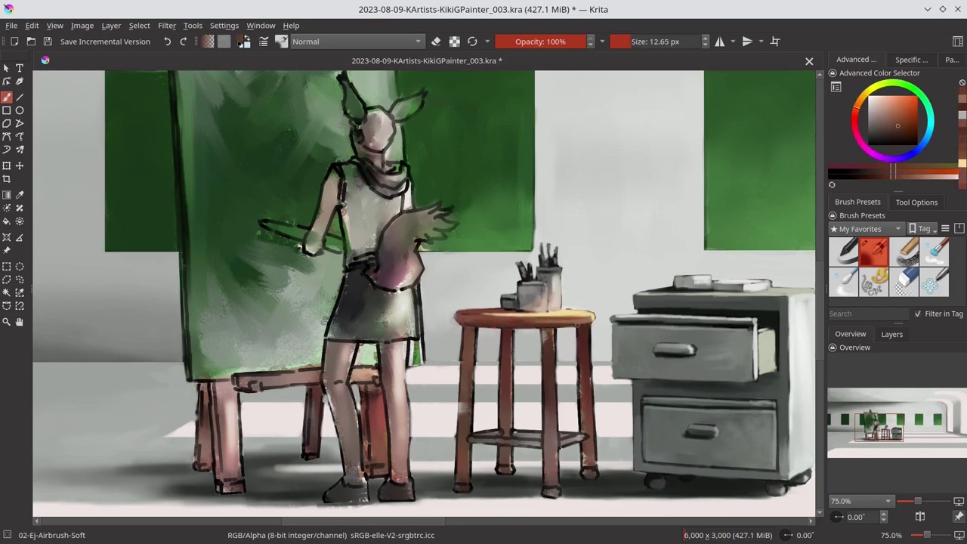
key(bracketright)
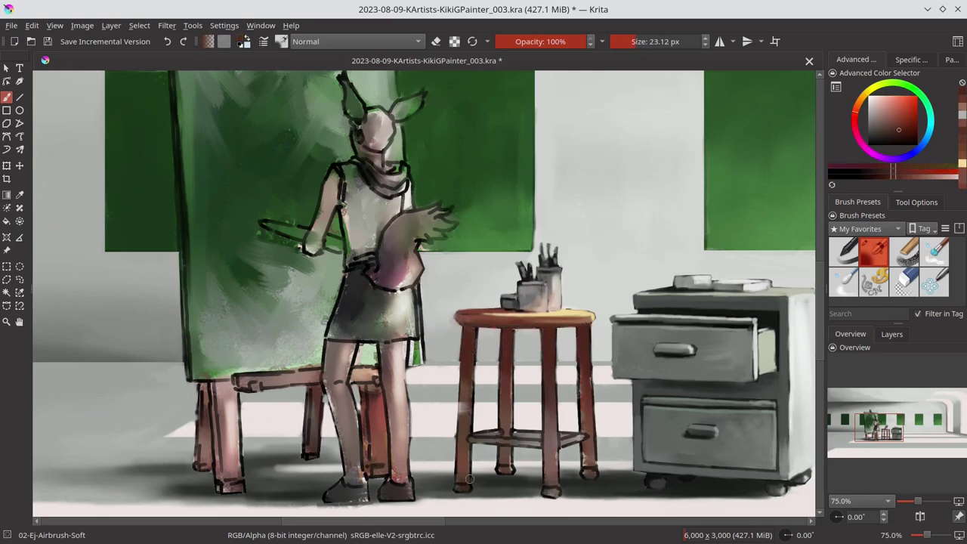
ctrl+click(458, 323)
key(bracketleft)
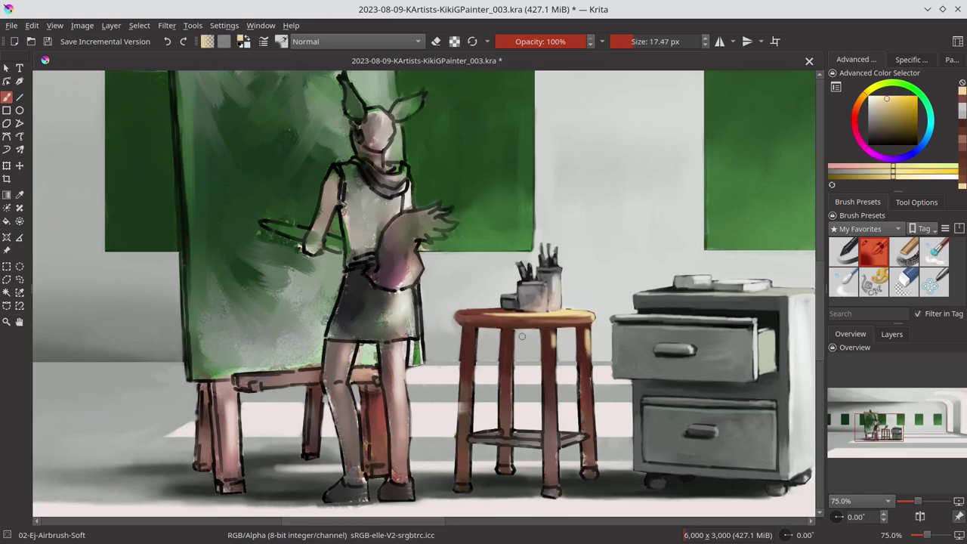
ctrl+click(504, 331)
key(bracketright)
drag(580, 337, 581, 408)
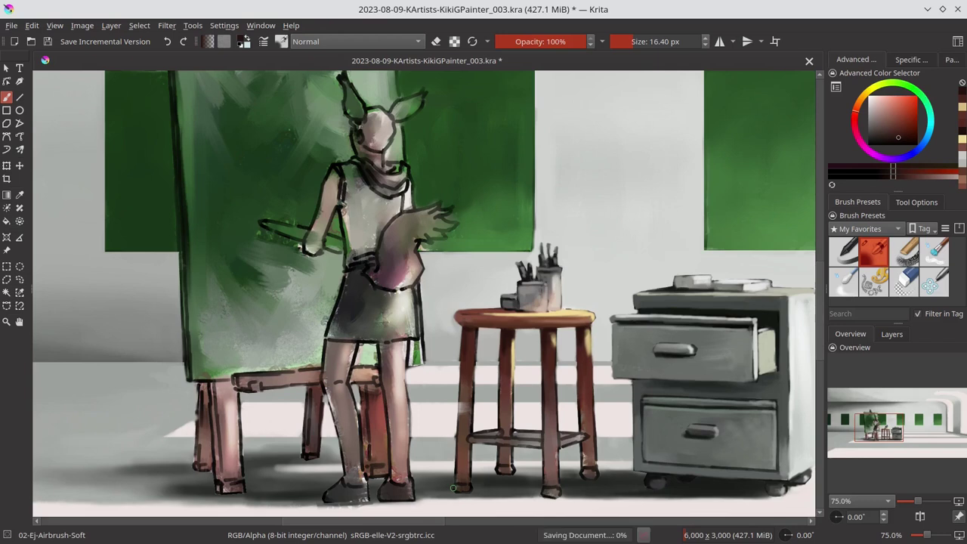
Repaint the stool's left leg red-brown and darken both legs, lightening the right one.
ctrl+click(469, 374)
key(bracketright)
ctrl+click(469, 374)
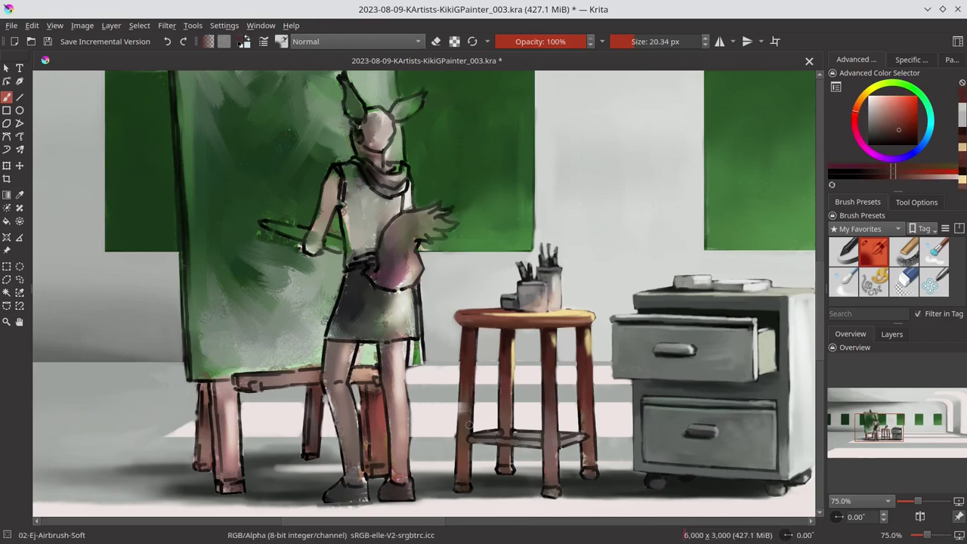
drag(461, 382, 461, 432)
key(bracketleft)
ctrl+click(502, 354)
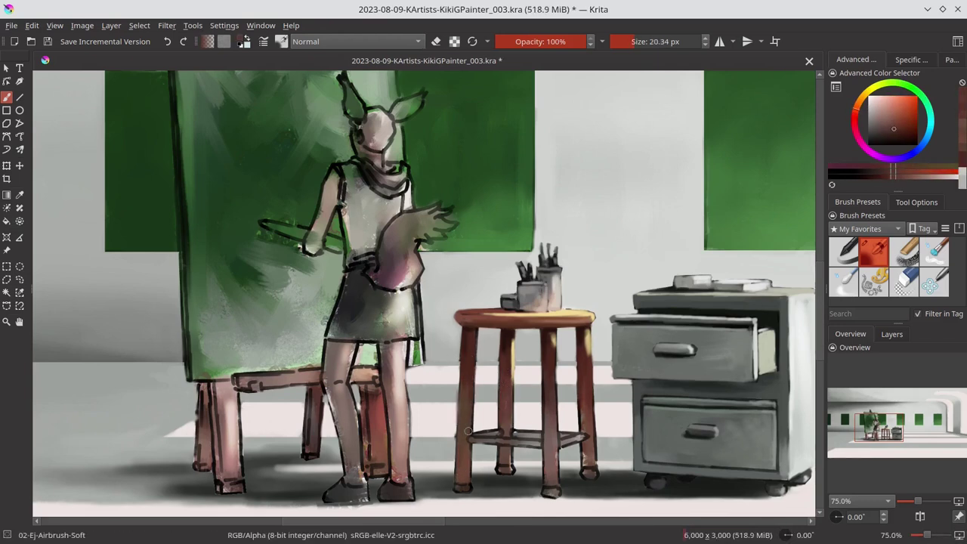
ctrl+click(481, 333)
ctrl+click(563, 343)
drag(556, 362, 549, 447)
ctrl+click(582, 428)
ctrl+click(552, 399)
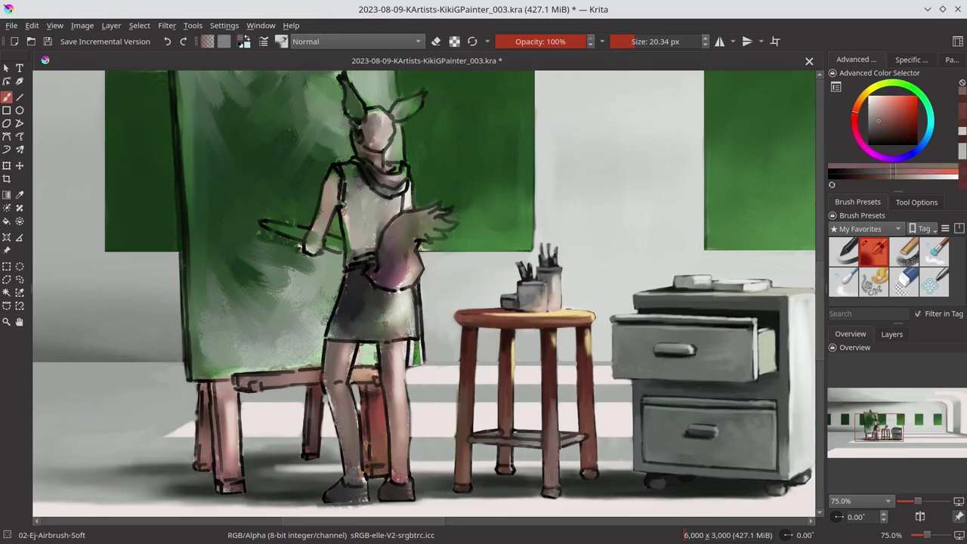
Darken the stool's lower crossbar in dark reddish-brown, zoom out and save.
ctrl+click(516, 360)
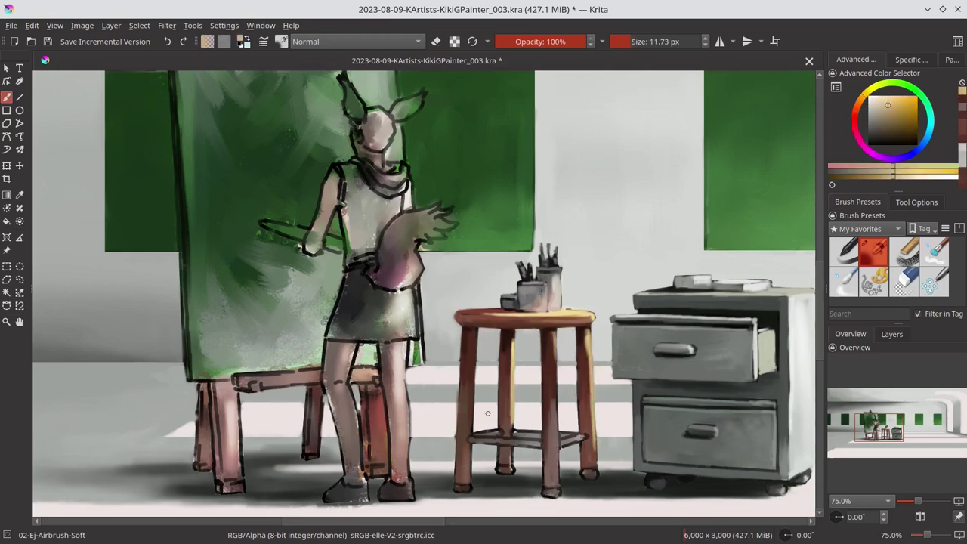
ctrl+click(556, 496)
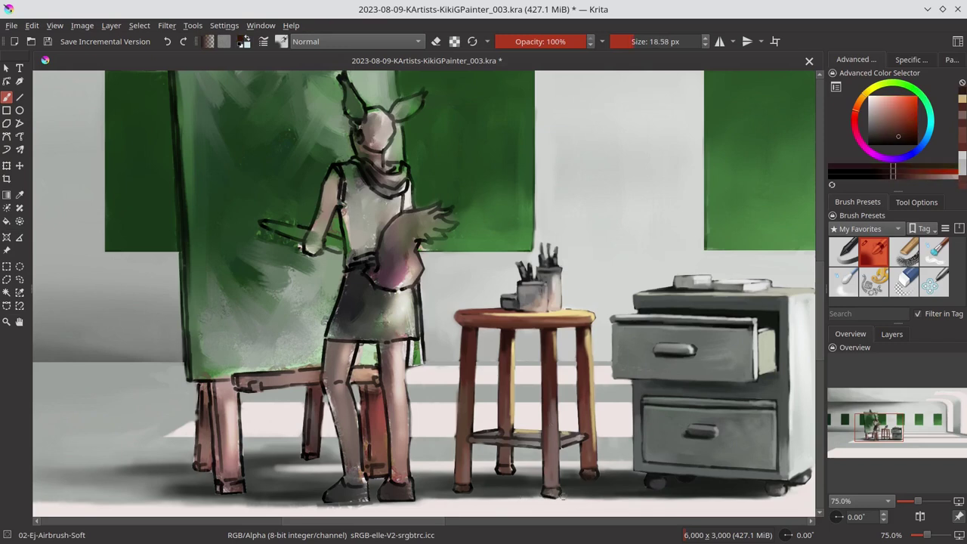
ctrl+click(585, 469)
ctrl+click(499, 442)
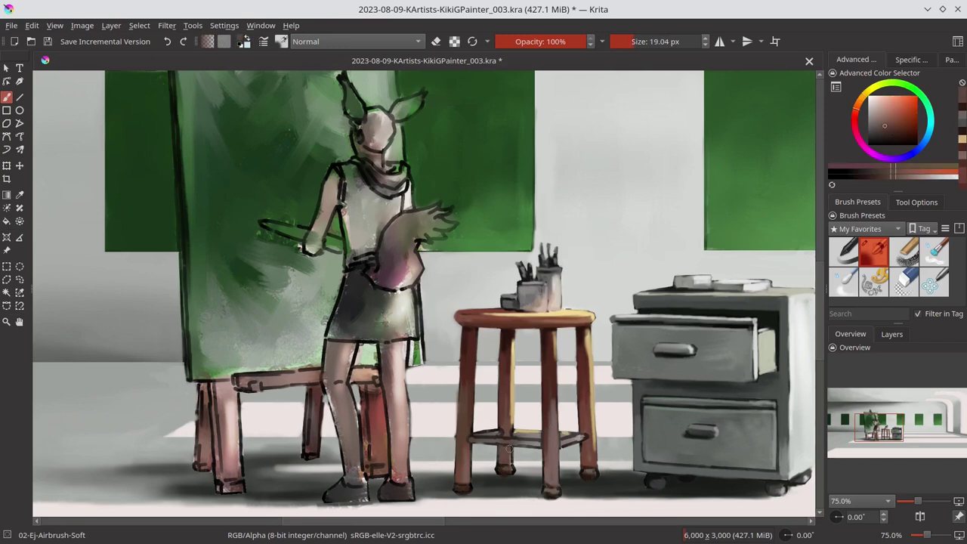
drag(542, 443, 474, 439)
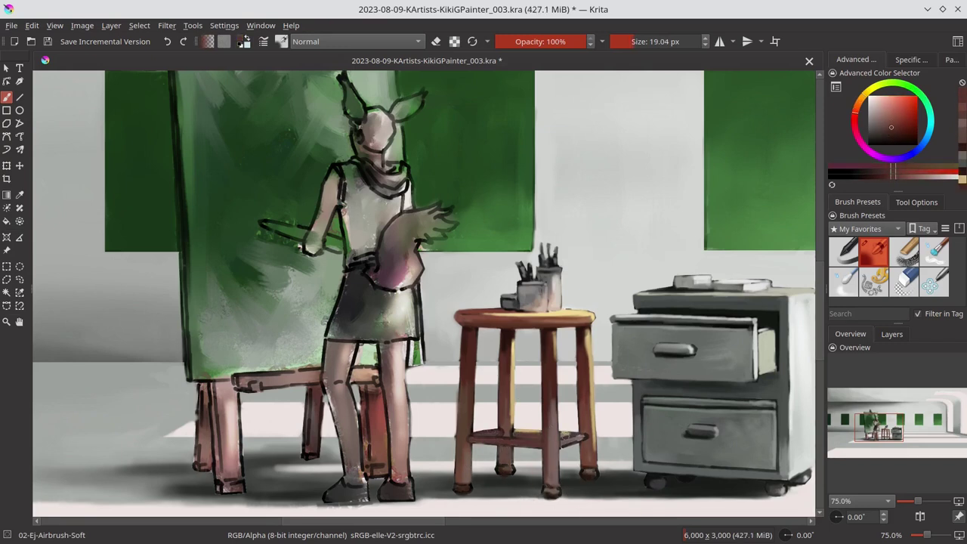
ctrl+click(568, 441)
ctrl+click(597, 473)
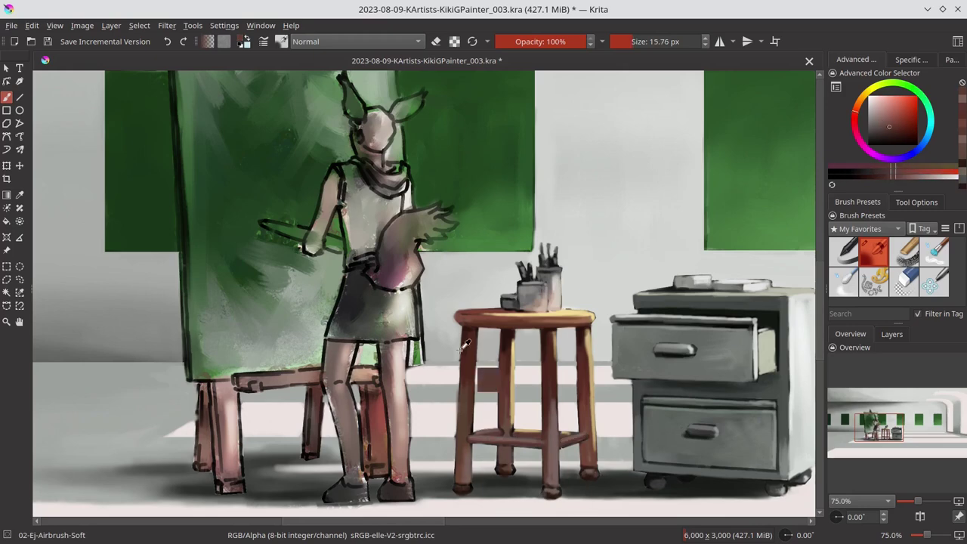
scroll(465, 344, down, 5)
key(ctrl+s)
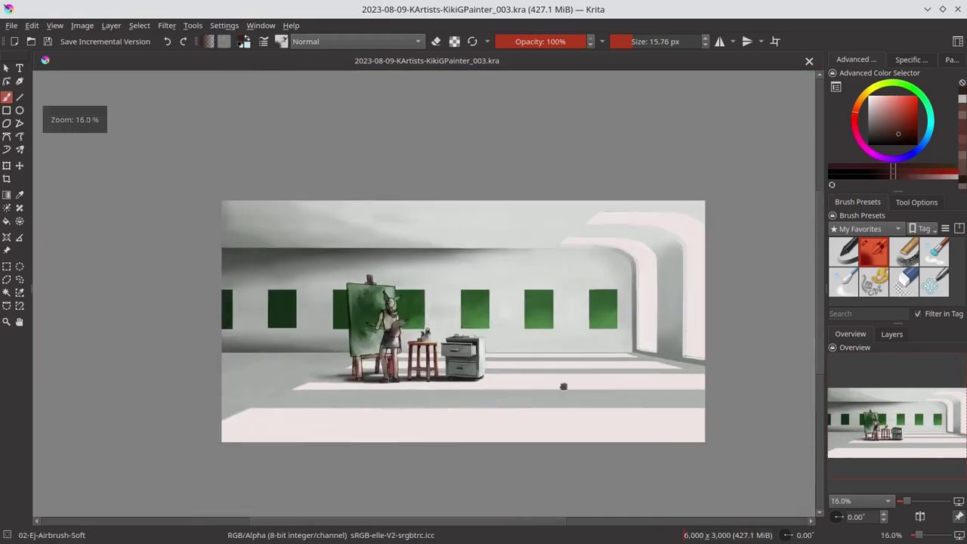
Add a Color Adjustment filter layer in the Layers docker.
click(892, 334)
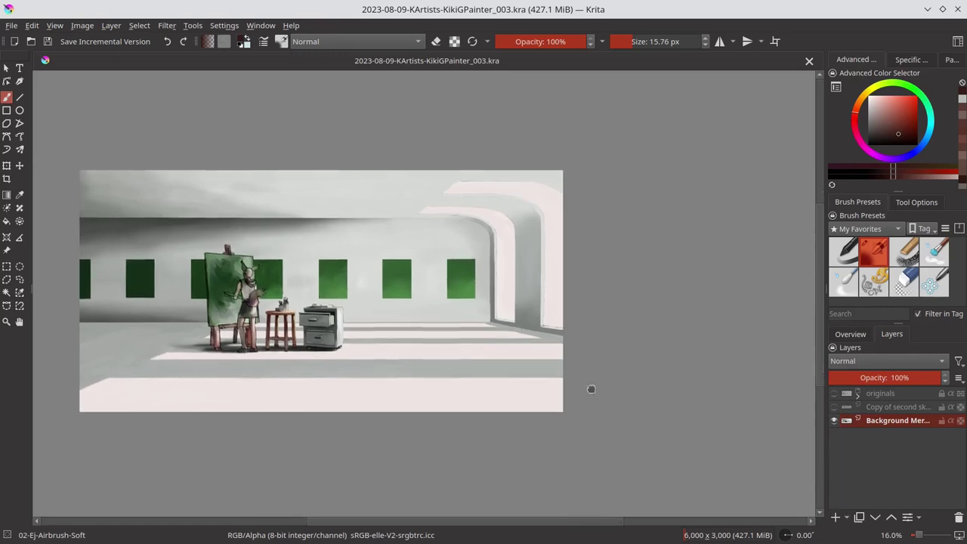
click(845, 517)
click(875, 406)
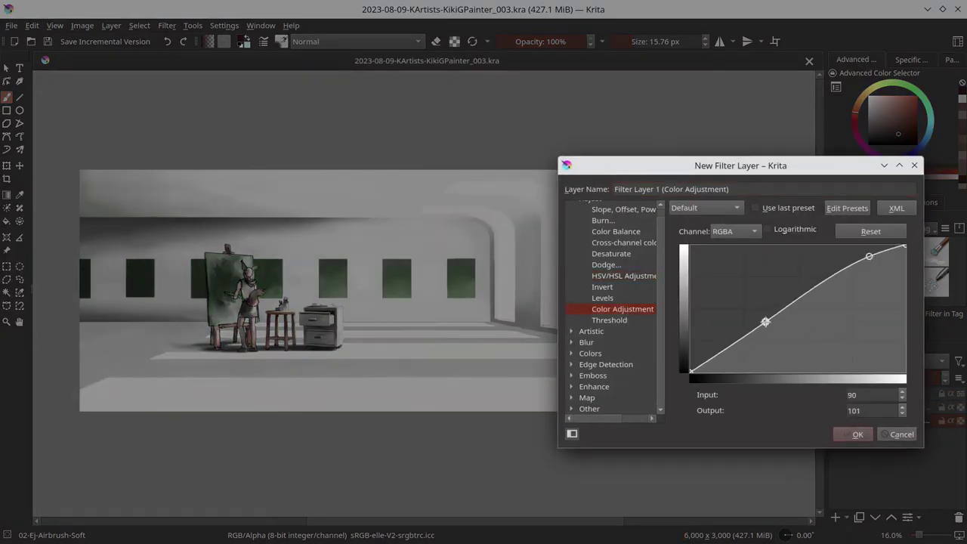
scroll(731, 234, up, 1)
scroll(731, 234, up, 1)
scroll(732, 234, up, 1)
key(Return)
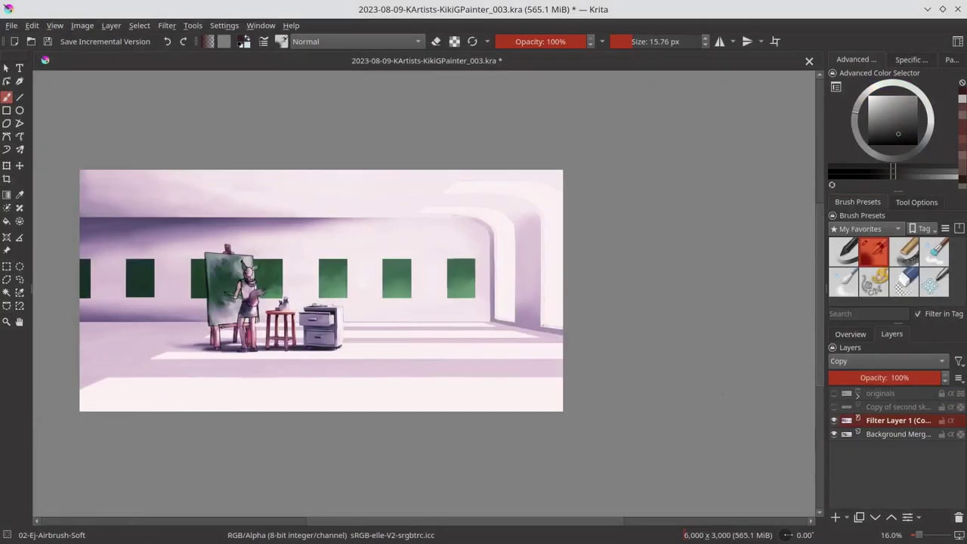
Adjust the filter layer's Green channel curve for a purple tint and save the painting.
right_click(883, 429)
click(810, 95)
click(432, 171)
click(432, 205)
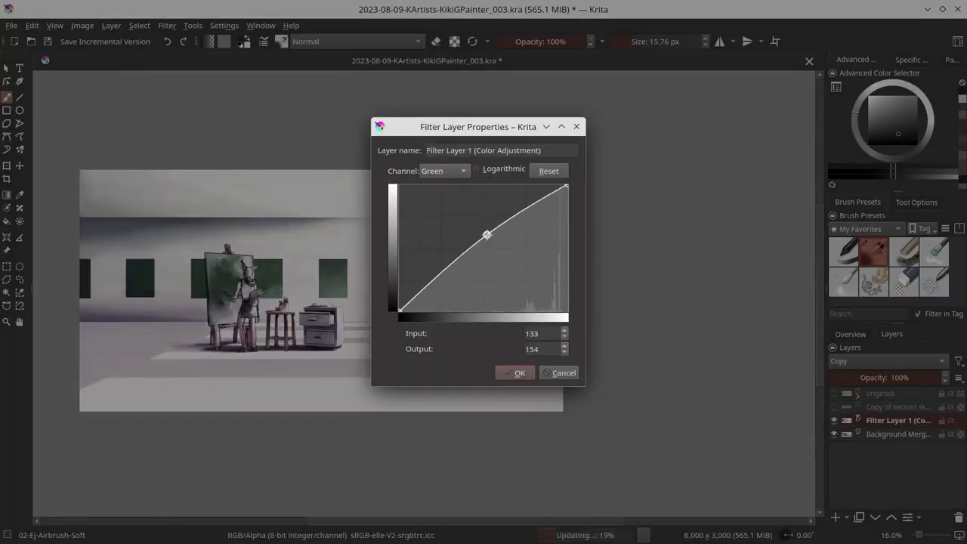
click(519, 371)
right_click(883, 420)
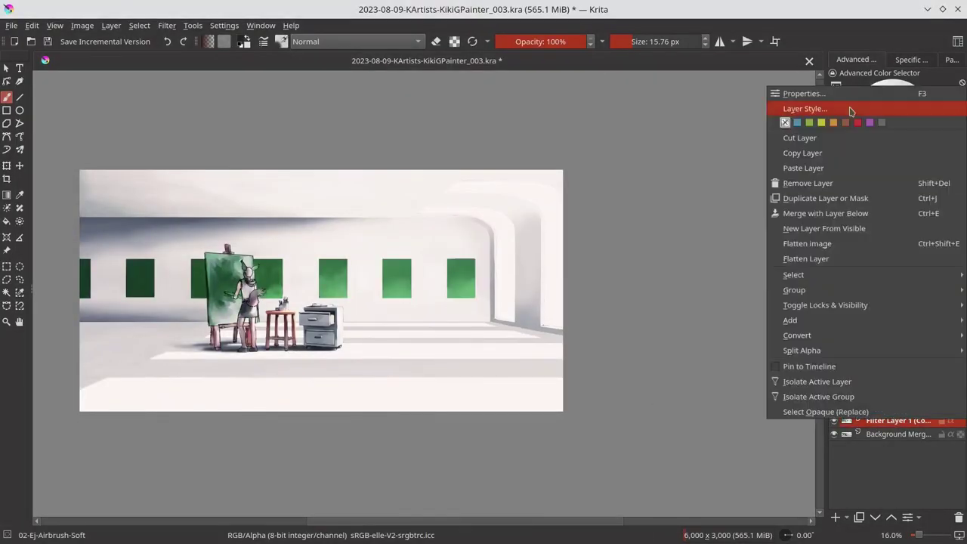
click(809, 95)
click(518, 371)
key(ctrl+s)
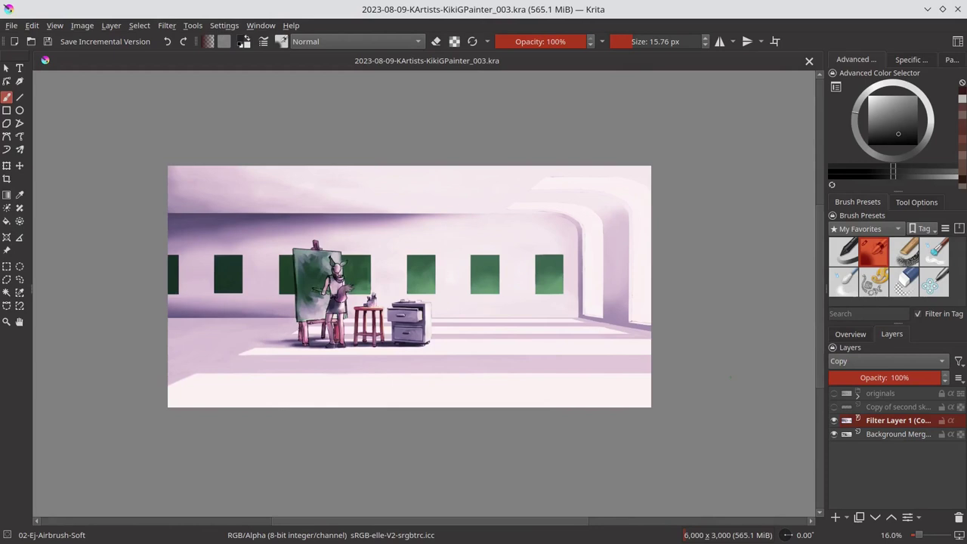
click(850, 335)
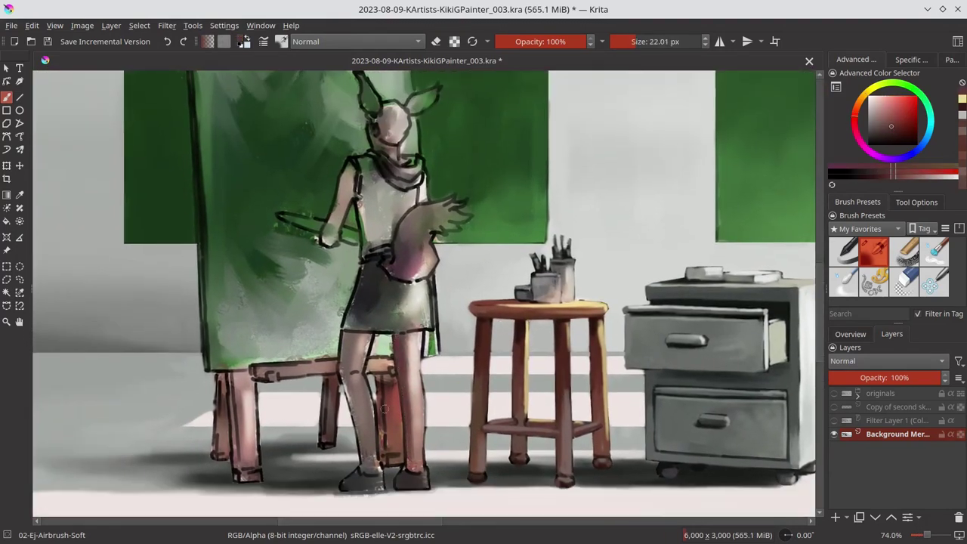
Paint a pale highlight along the figure's skirt edge.
ctrl+click(411, 458)
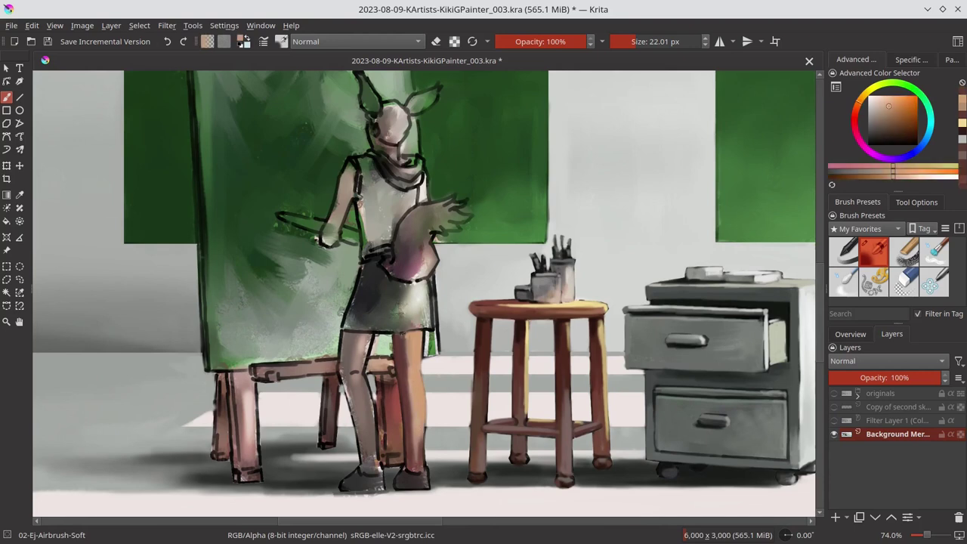
ctrl+click(392, 338)
ctrl+click(392, 338)
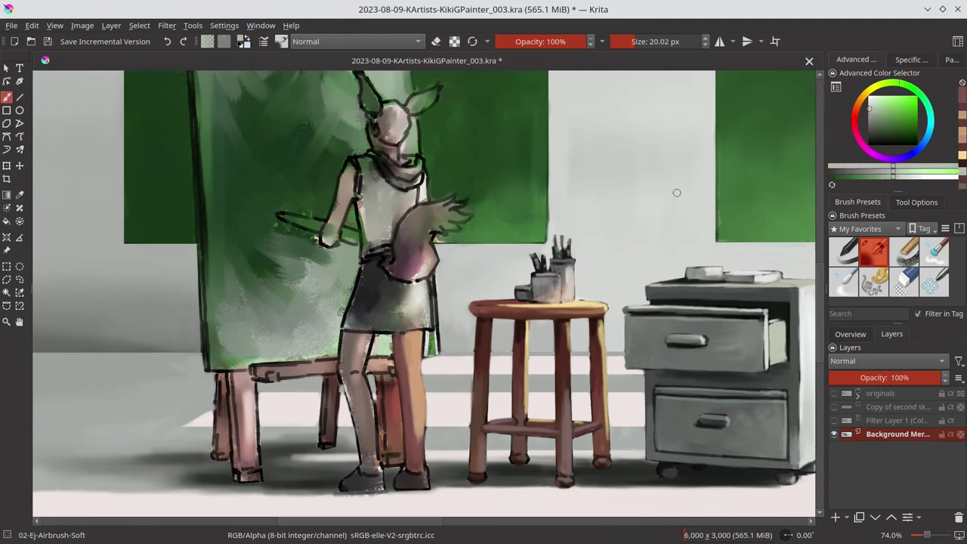
drag(435, 356, 433, 280)
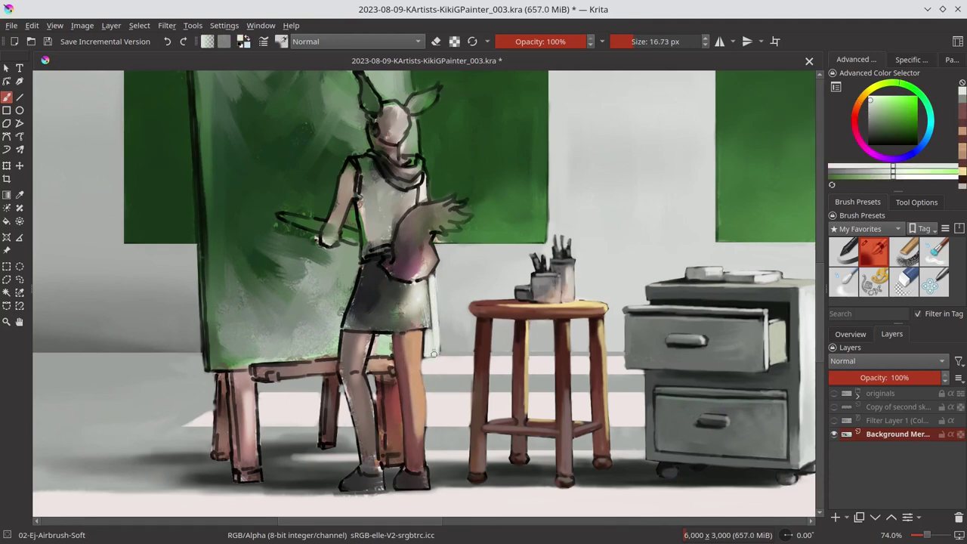
ctrl+click(435, 354)
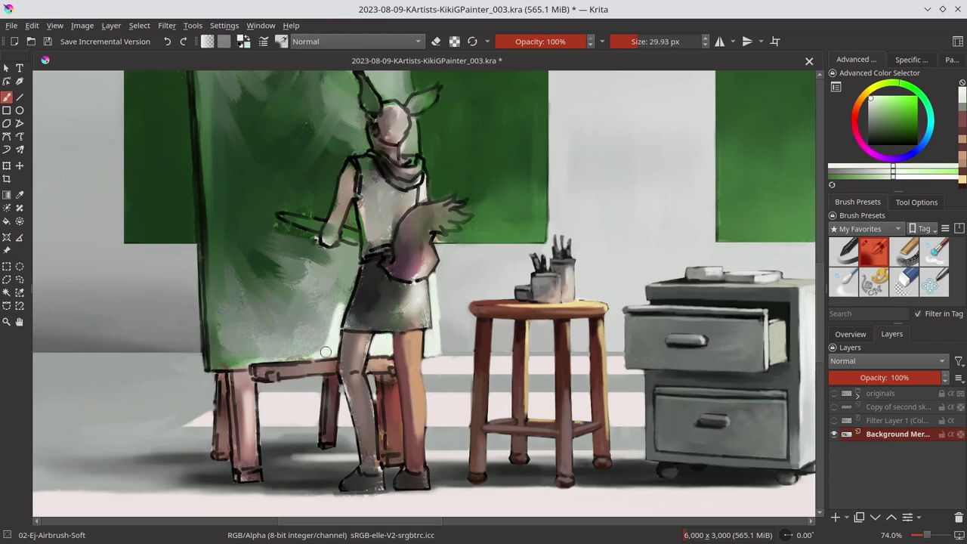
Blend the canvas paint with Blender-Blur, then pick grey-cyan and light green for Airbrush-Soft.
click(850, 334)
click(870, 111)
click(844, 281)
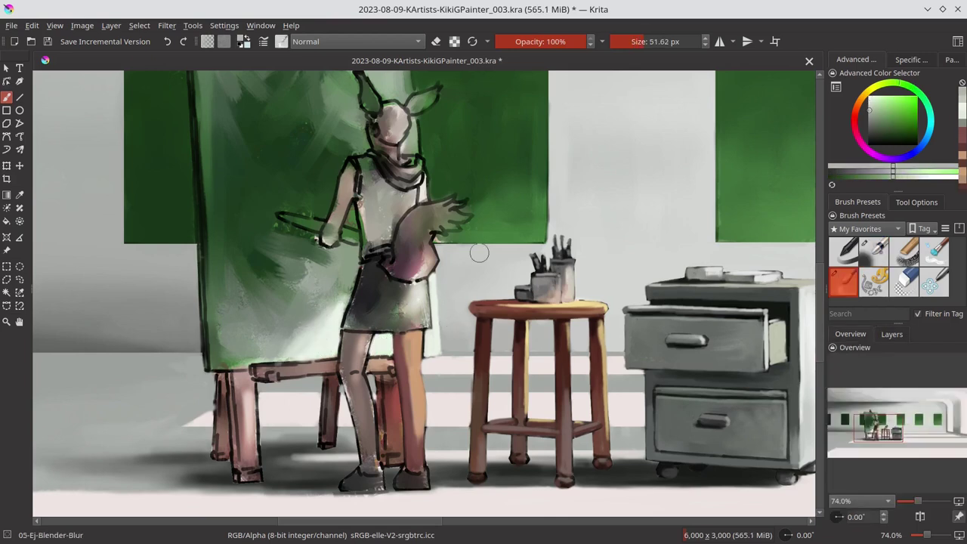
key(/)
ctrl+click(386, 278)
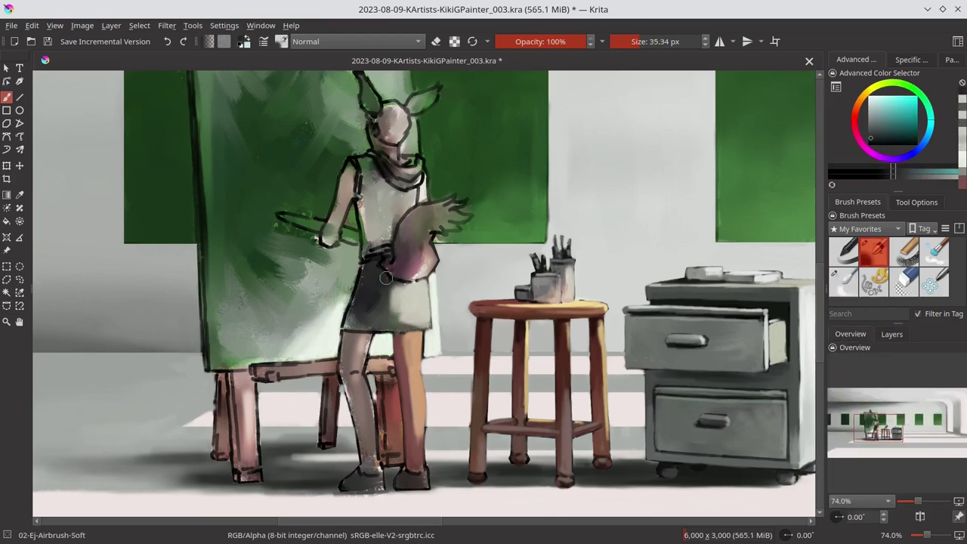
ctrl+click(354, 287)
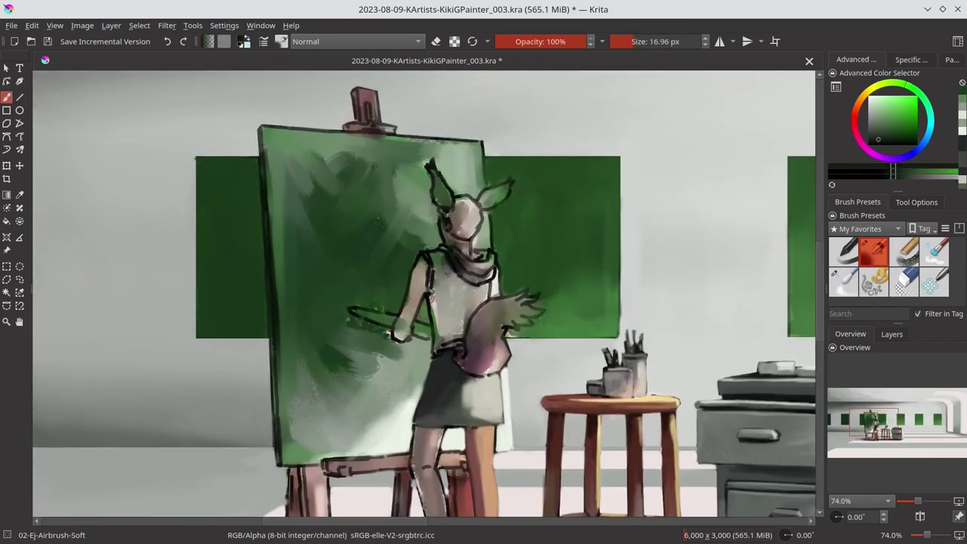
Darken the easel canvas's left edge with grey-green and paint pinkish skin on the left leg.
ctrl+click(260, 137)
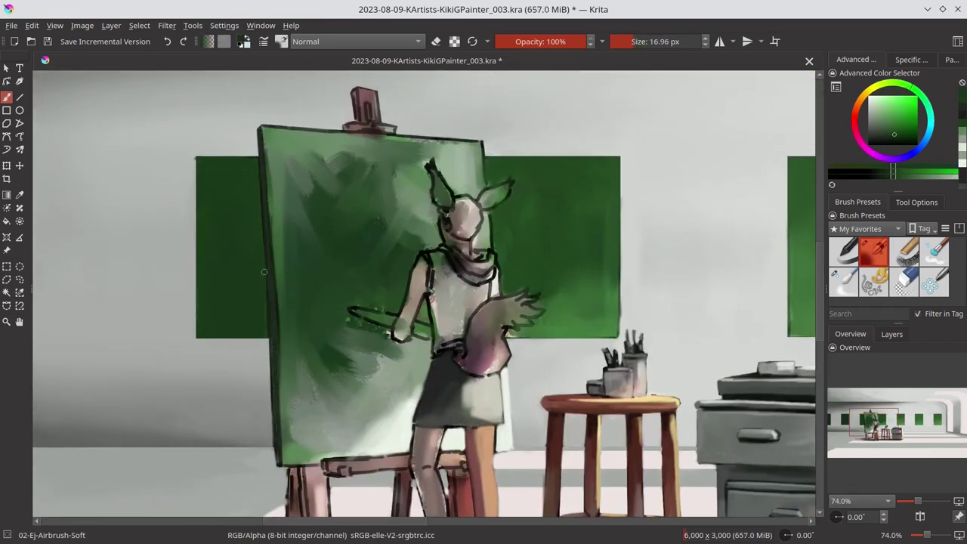
drag(276, 227, 278, 446)
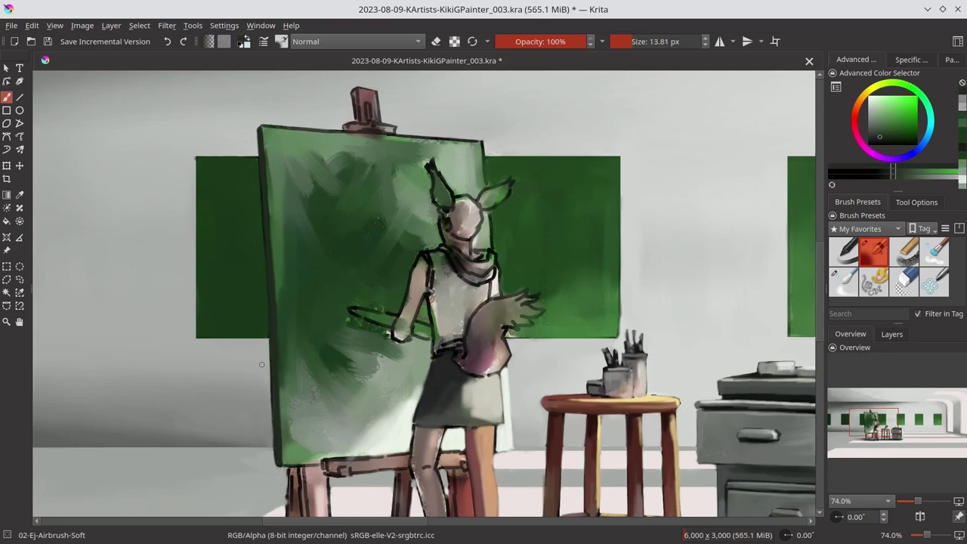
drag(506, 392, 482, 233)
ctrl+click(392, 298)
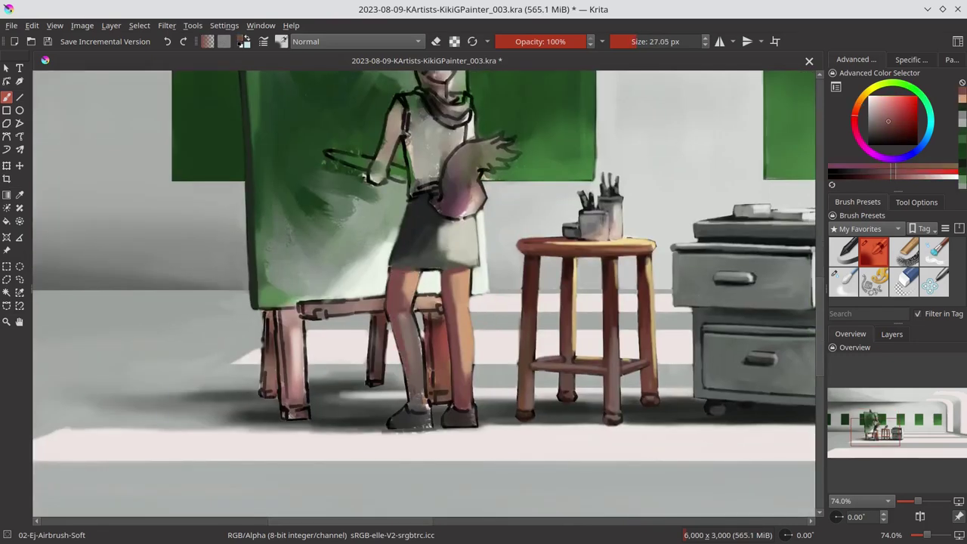
drag(412, 310, 412, 378)
ctrl+click(459, 331)
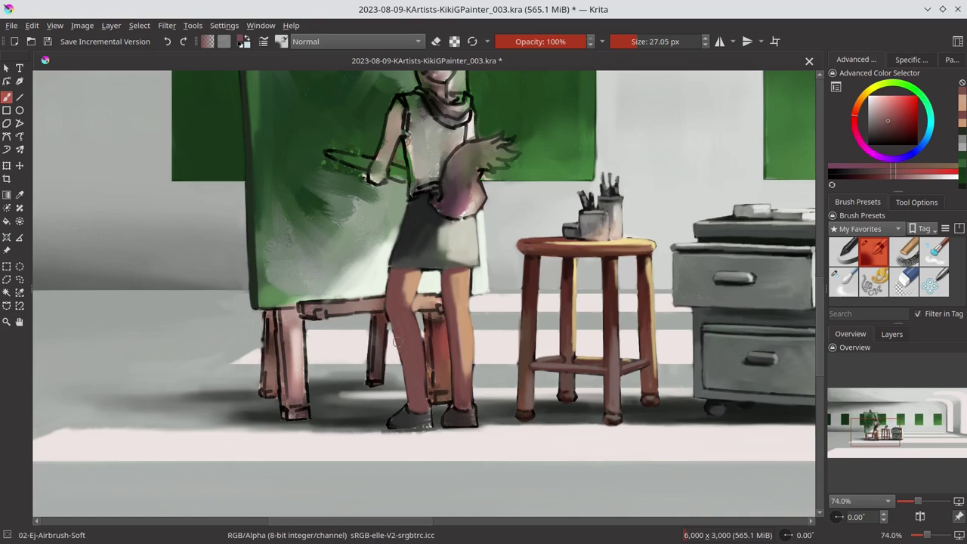
ctrl+click(474, 268)
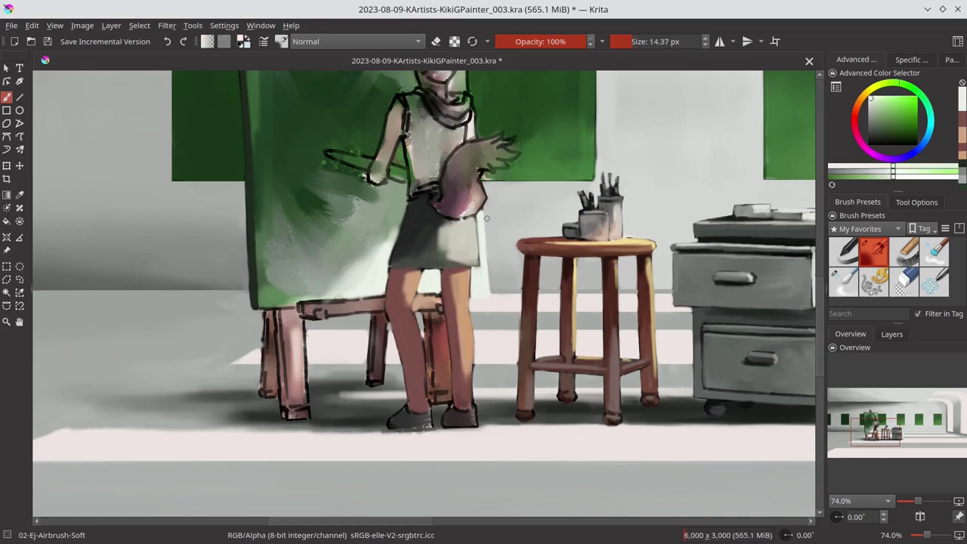
Deepen the floor shadows under the shoes and beside the stool leg.
ctrl+click(332, 412)
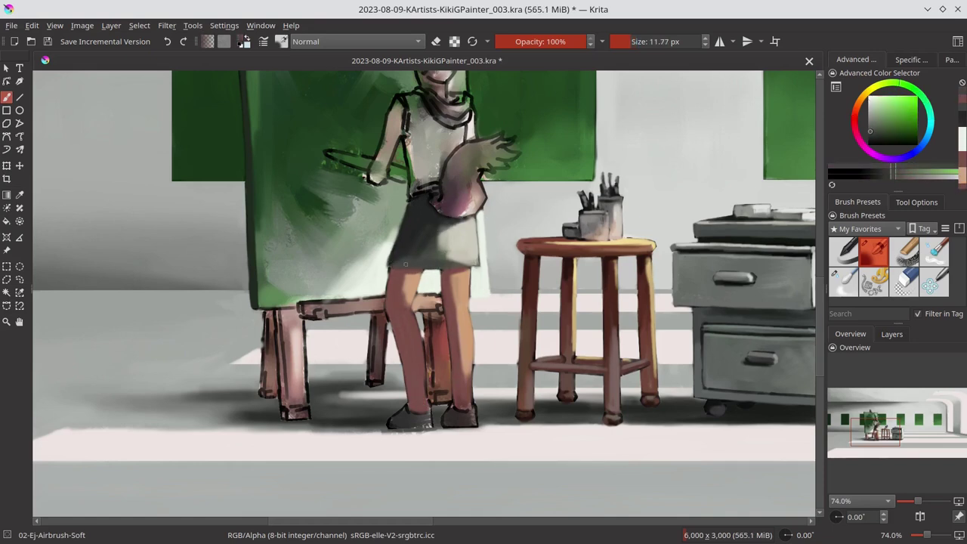
ctrl+click(496, 359)
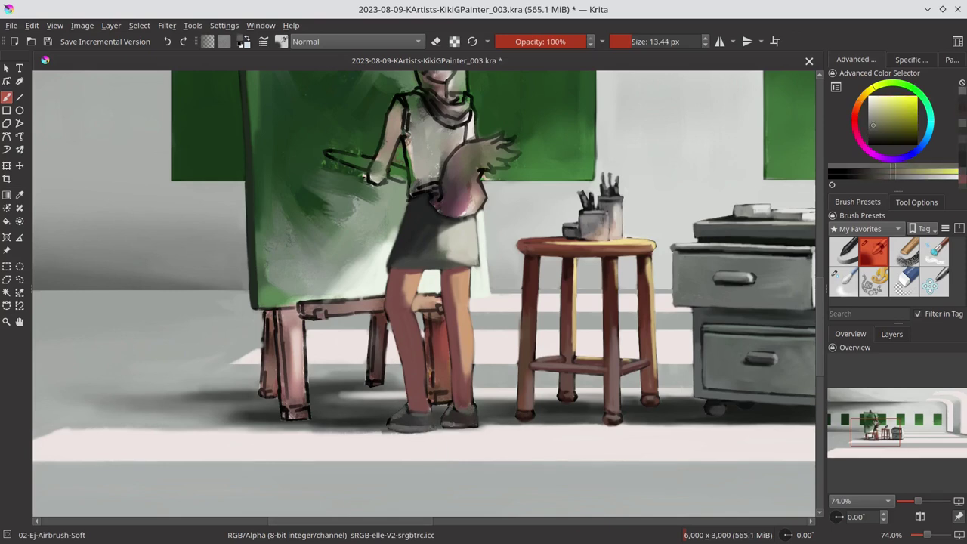
ctrl+click(401, 430)
ctrl+click(401, 430)
drag(395, 431, 442, 427)
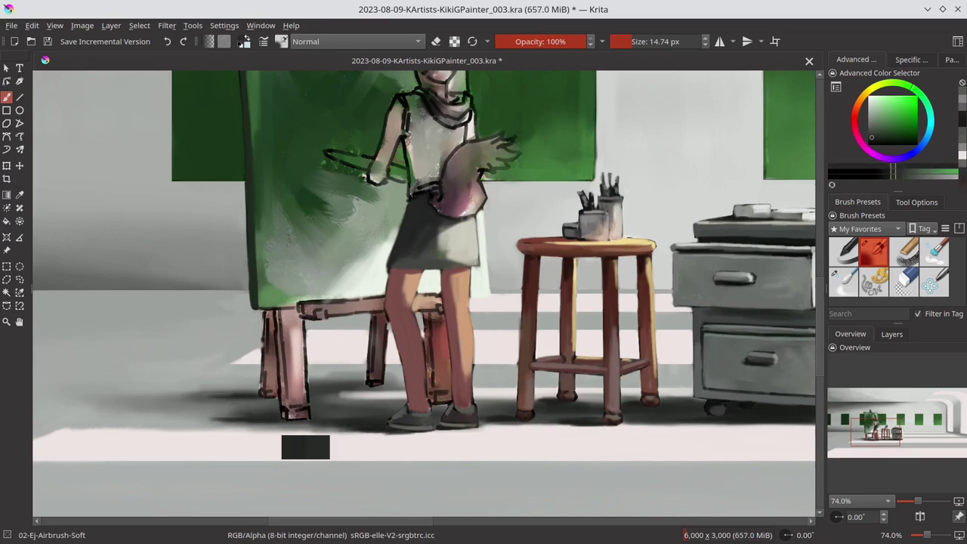
ctrl+click(365, 420)
drag(369, 385, 327, 386)
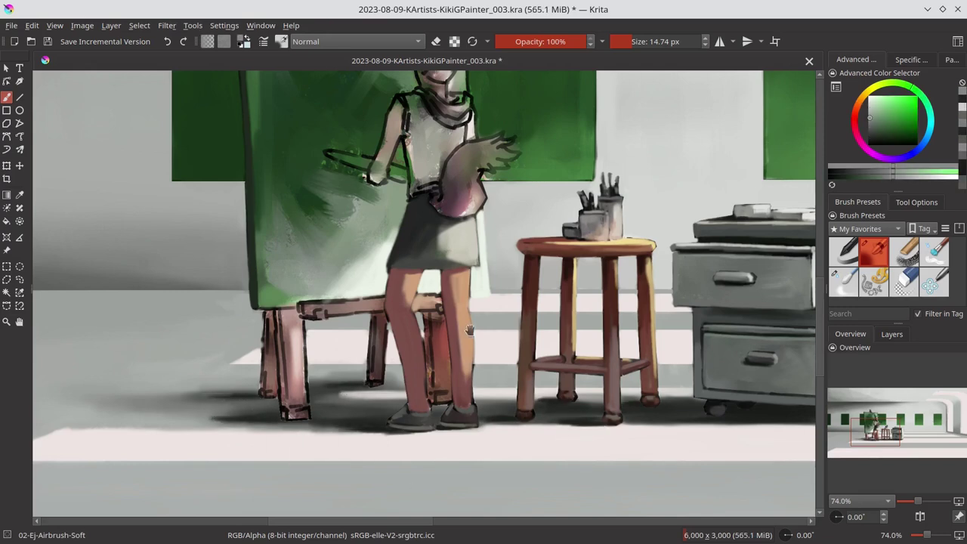
Darken the skin on the figure's arm with a reddish tone.
mouse_move(469, 330)
mouse_down()
mouse_move(503, 366)
mouse_move(505, 340)
mouse_up()
ctrl+click(505, 406)
mouse_move(463, 165)
mouse_down()
mouse_move(465, 227)
mouse_move(502, 236)
mouse_up()
ctrl+click(626, 233)
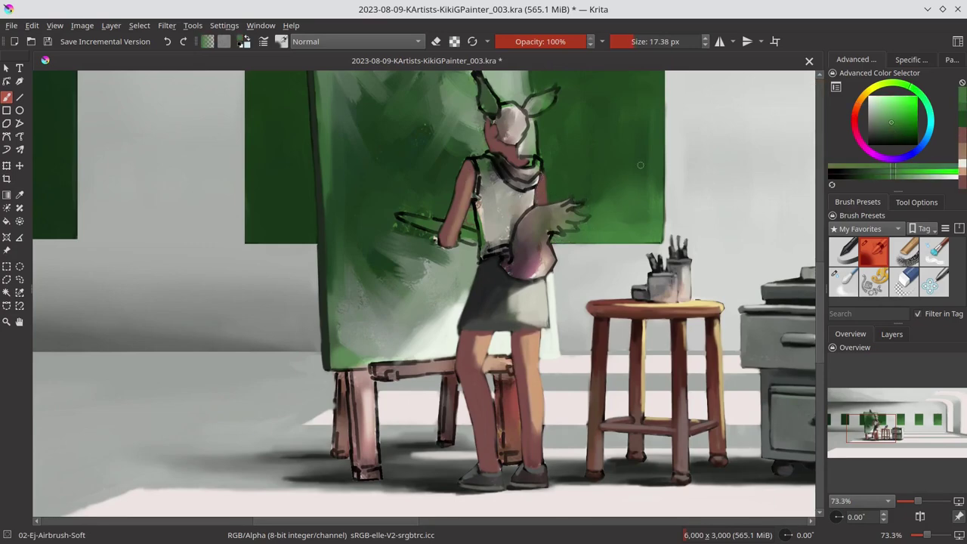
drag(616, 264, 548, 217)
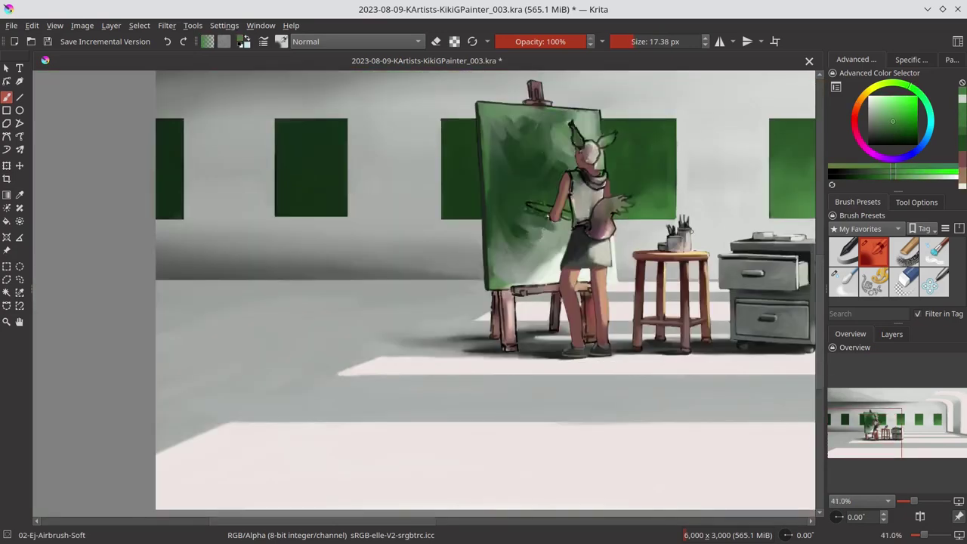
scroll(548, 217, up, 3)
Enlarge the brush and paint dark green over the canvas's lower left.
ctrl+click(559, 176)
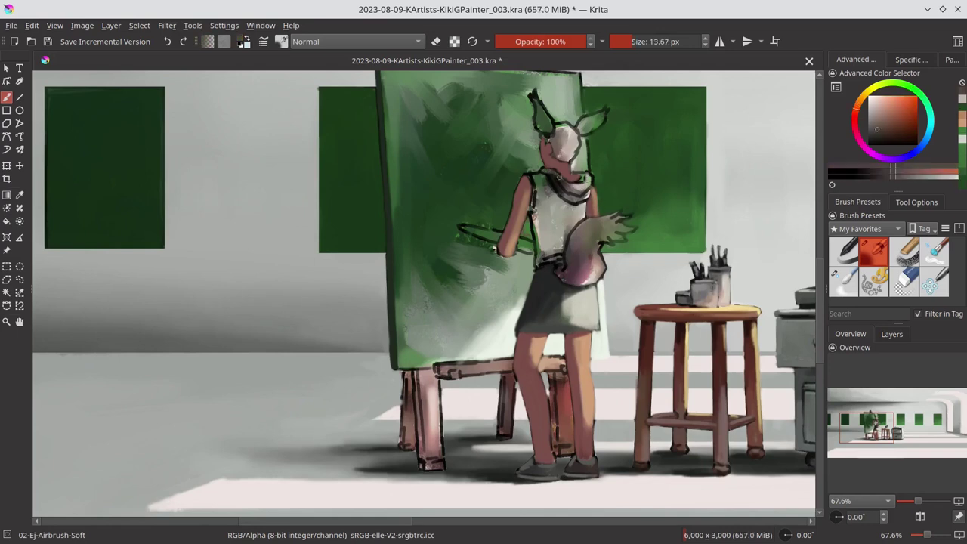
mouse_move(559, 176)
mouse_down()
mouse_move(572, 229)
mouse_move(522, 227)
mouse_move(472, 280)
mouse_move(504, 166)
mouse_move(503, 235)
mouse_move(461, 298)
mouse_up()
ctrl+click(539, 223)
ctrl+click(468, 226)
ctrl+click(504, 166)
ctrl+click(544, 212)
Repaint the figure's hand, fingers and neck in lighter skin tones.
mouse_move(453, 173)
mouse_down()
mouse_move(470, 257)
mouse_move(439, 229)
mouse_up()
drag(578, 268, 608, 284)
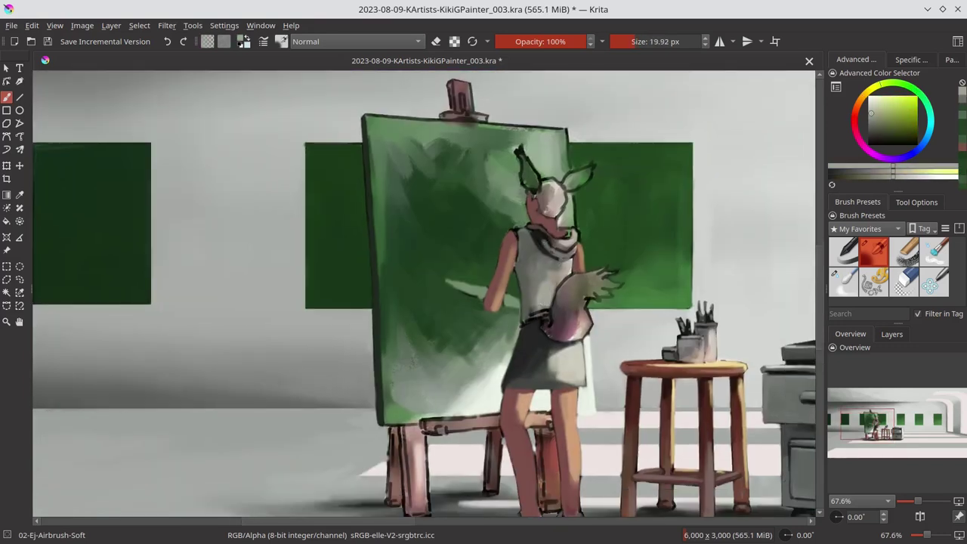
ctrl+click(544, 250)
drag(529, 226, 517, 238)
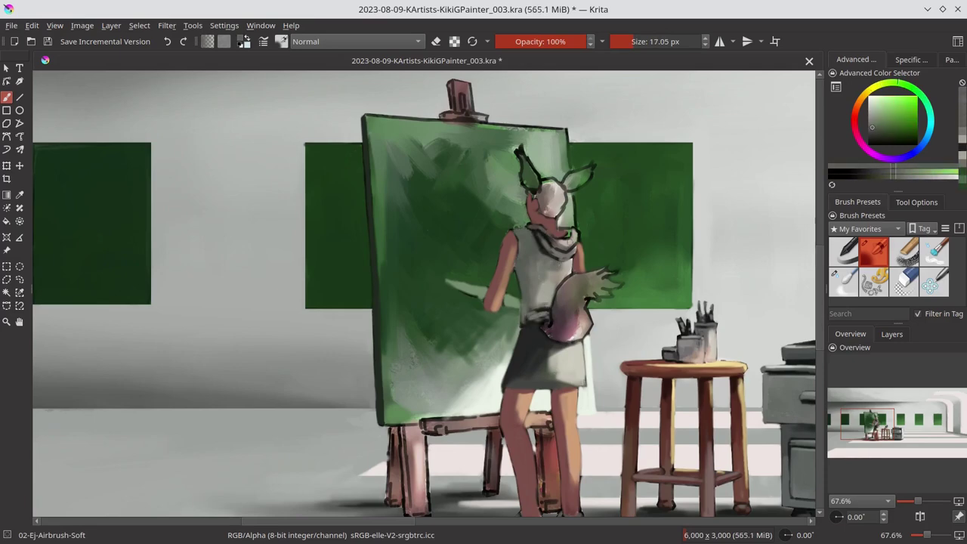
ctrl+click(580, 273)
drag(580, 274, 533, 229)
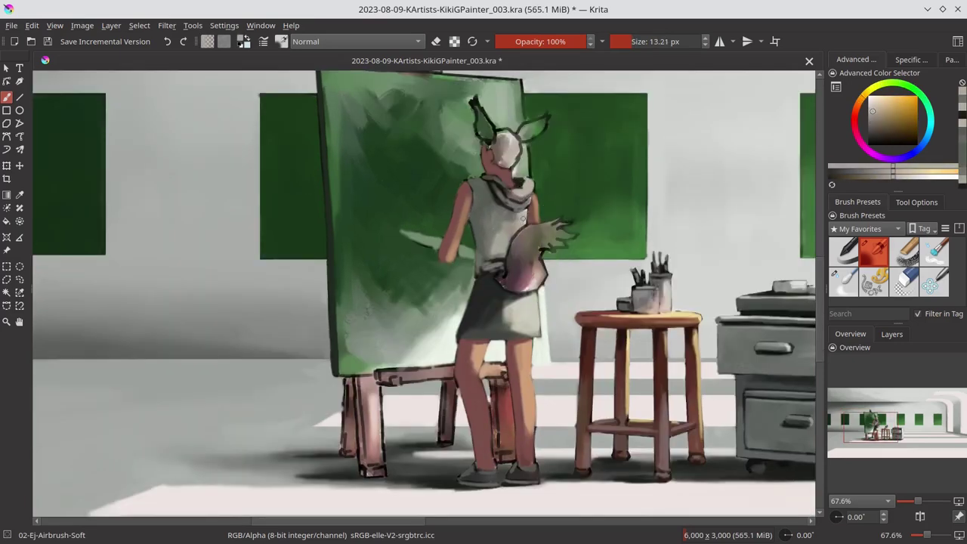
Sample pale yellow-green, muted green and light orange tones around the figure's head.
scroll(359, 326, up, 1)
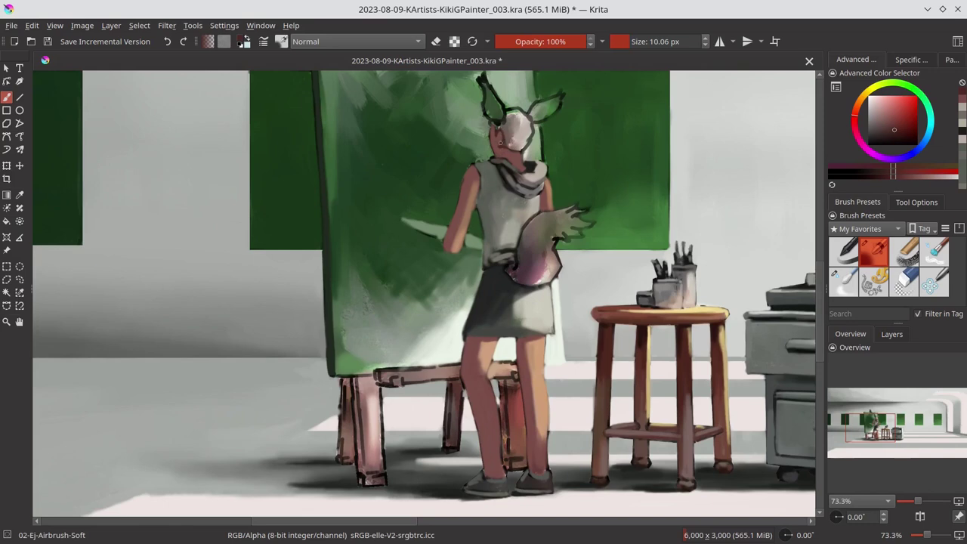
ctrl+click(503, 132)
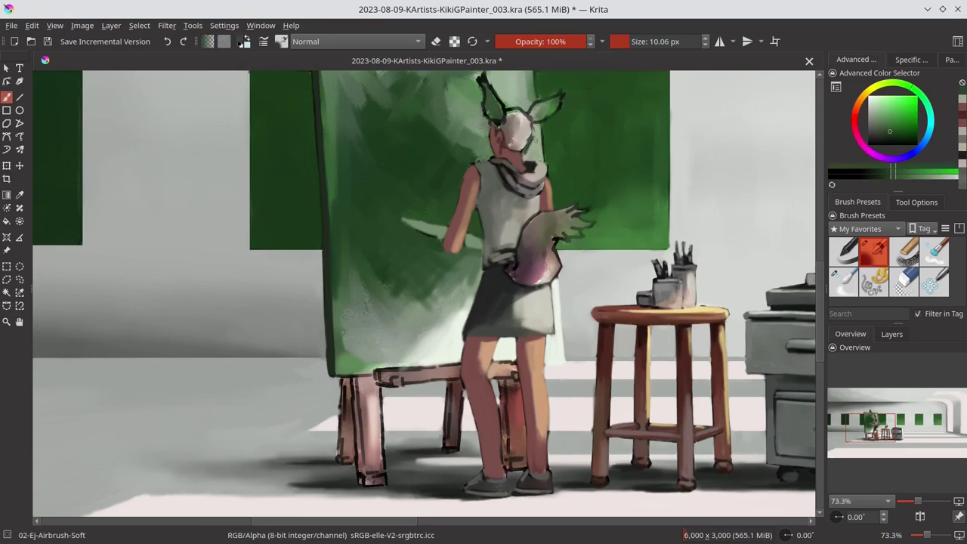
mouse_move(522, 89)
mouse_down()
mouse_move(535, 136)
mouse_move(547, 106)
mouse_up()
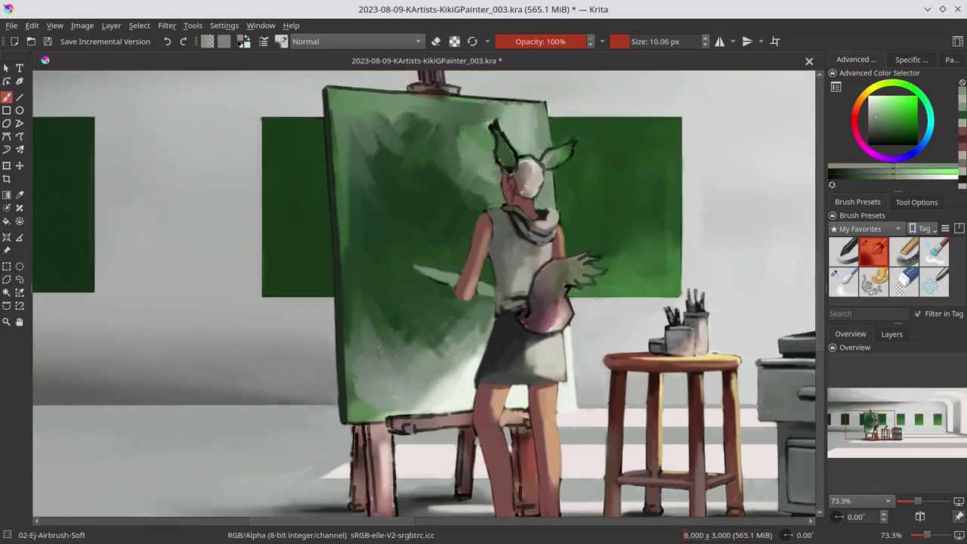
ctrl+click(561, 220)
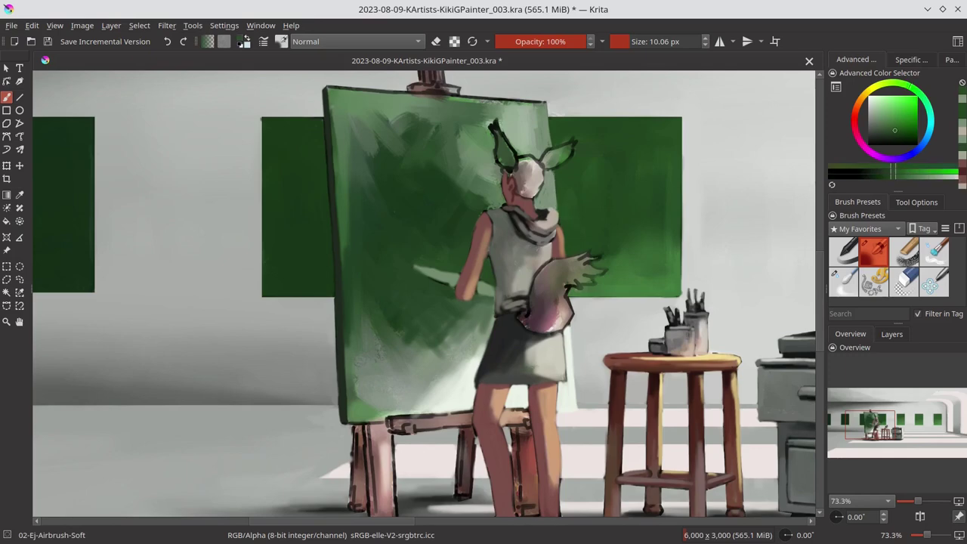
ctrl+click(522, 260)
scroll(522, 260, down, 3)
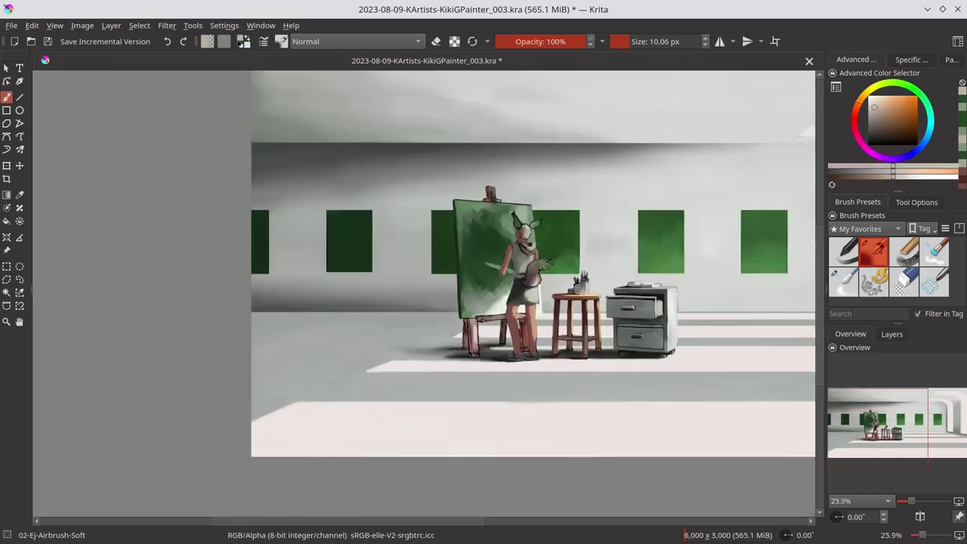
Mirror the view horizontally and pick a light orange skin tone for the head.
key(m)
scroll(407, 318, up, 3)
ctrl+click(406, 318)
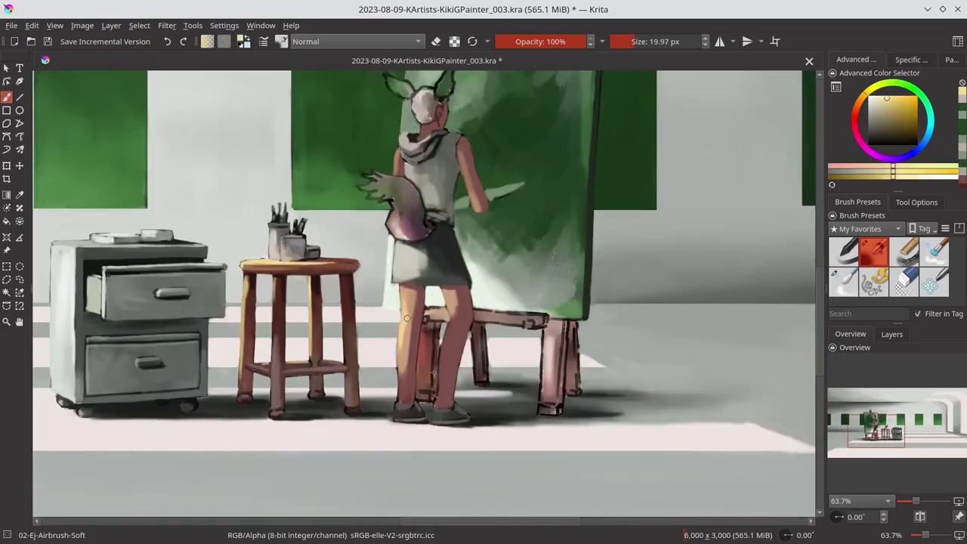
ctrl+click(406, 321)
scroll(407, 321, down, 3)
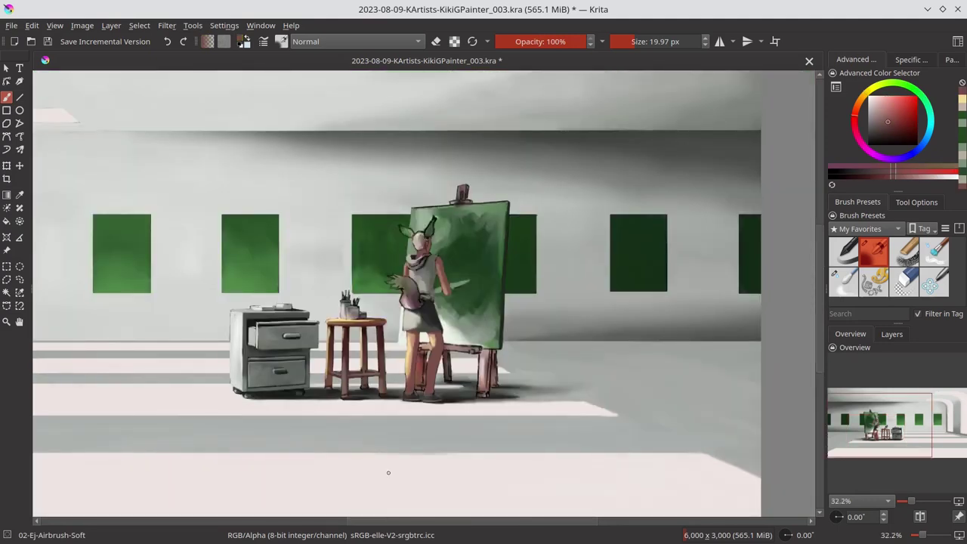
scroll(444, 313, up, 4)
ctrl+click(377, 291)
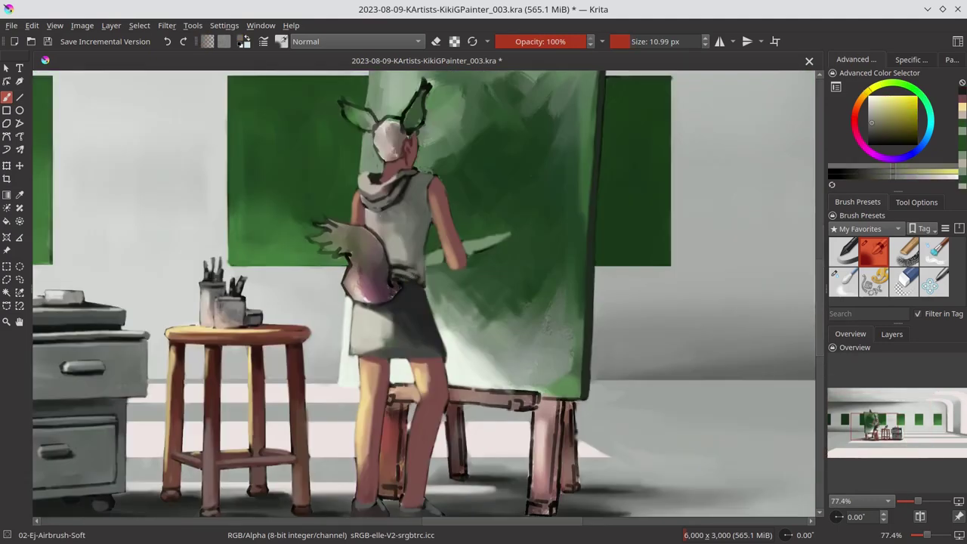
ctrl+click(423, 161)
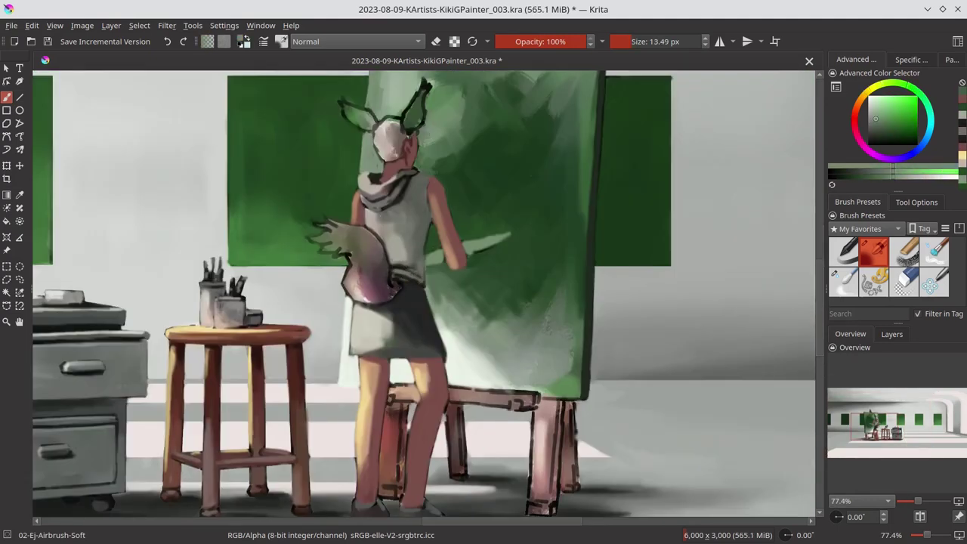
drag(430, 148, 470, 233)
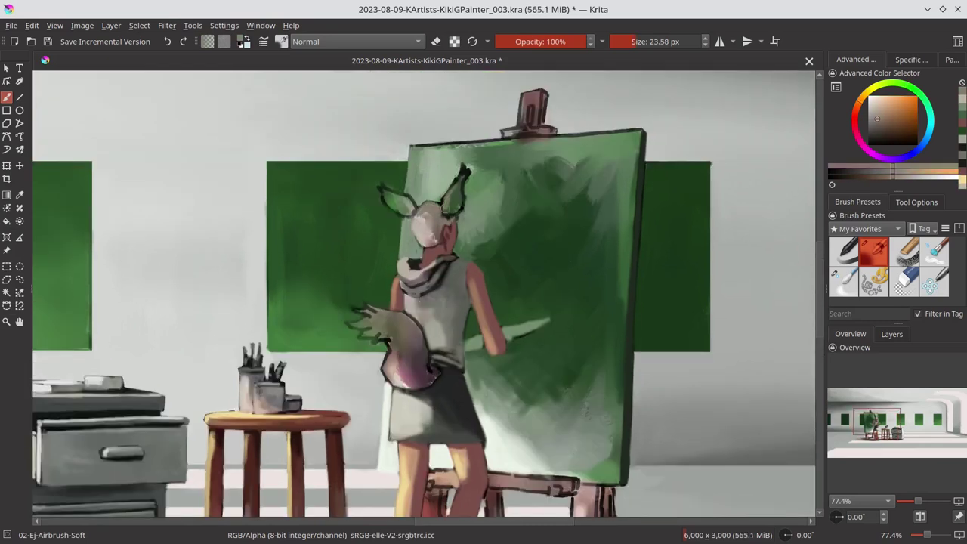
Paint pinkish skin tones over the second ear and face.
ctrl+click(401, 198)
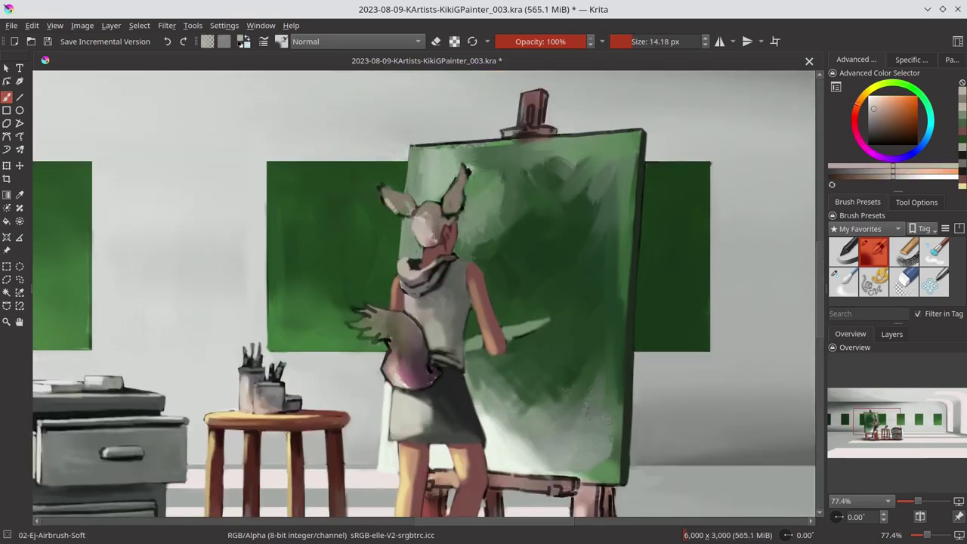
ctrl+click(463, 171)
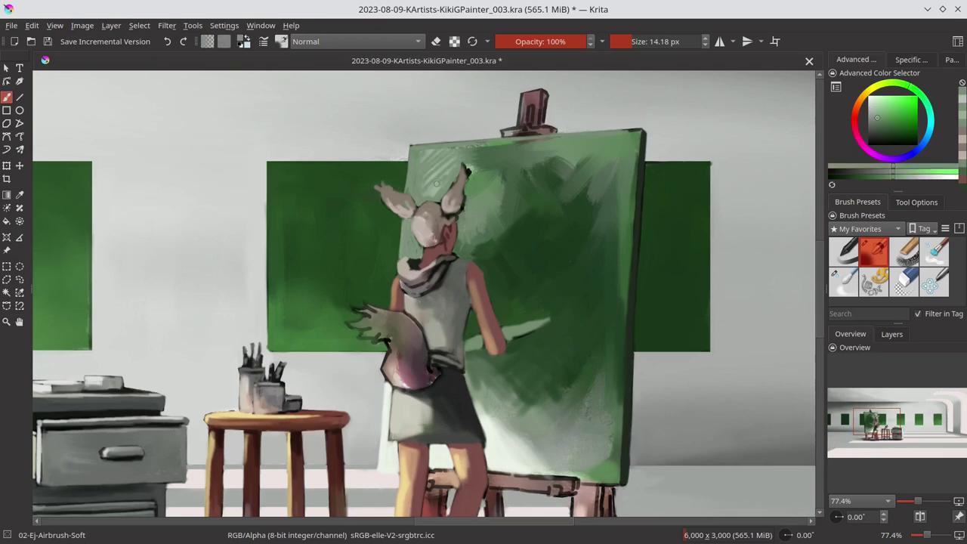
ctrl+click(505, 159)
drag(473, 170, 443, 210)
ctrl+click(413, 224)
ctrl+click(418, 236)
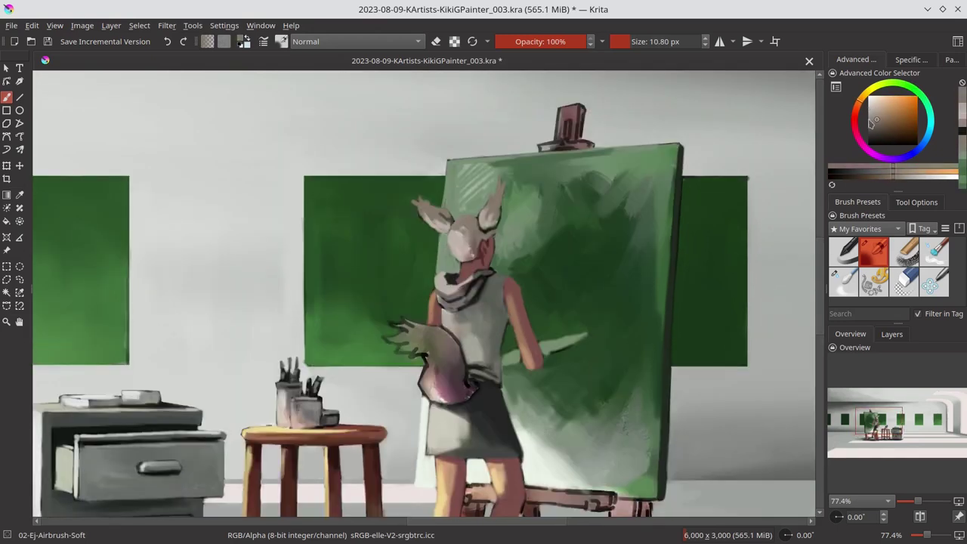
Pick pink, magenta and light cyan for ear-tip and shoulder rim highlights.
click(887, 115)
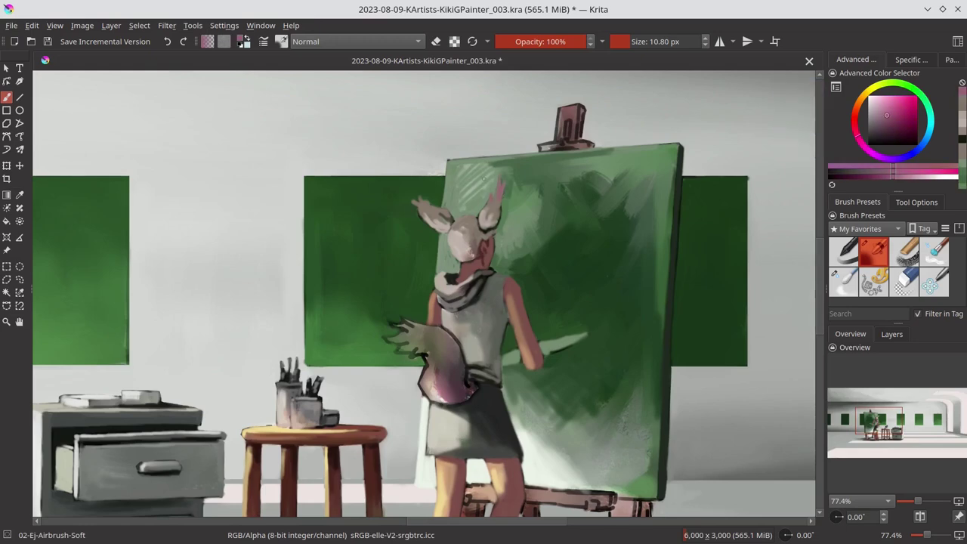
drag(896, 151, 930, 128)
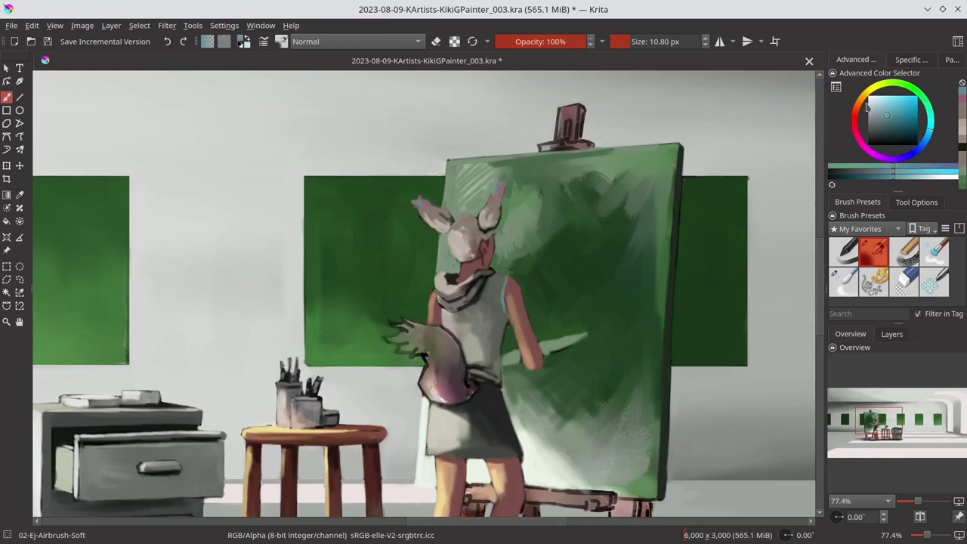
click(873, 154)
mouse_move(542, 284)
mouse_down()
mouse_move(542, 347)
mouse_move(542, 286)
mouse_up()
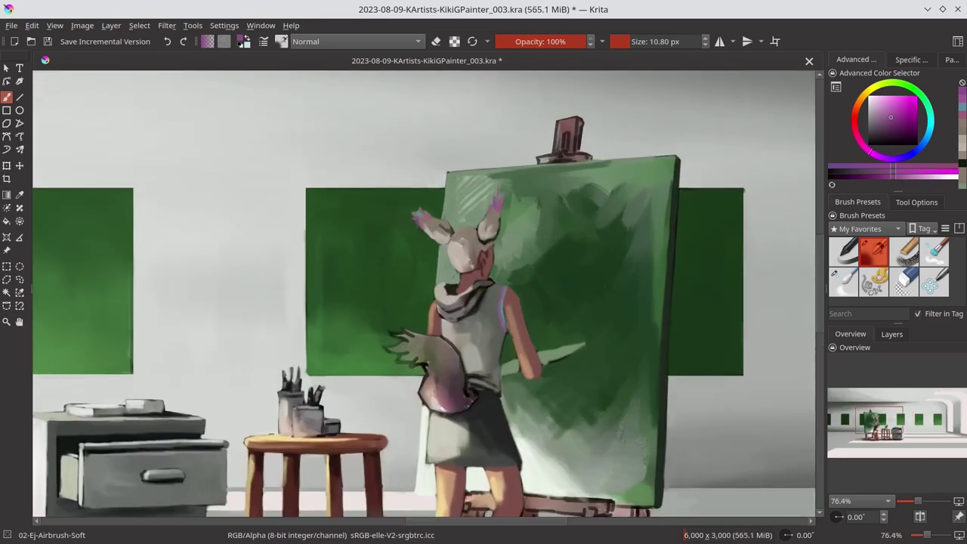
key(x)
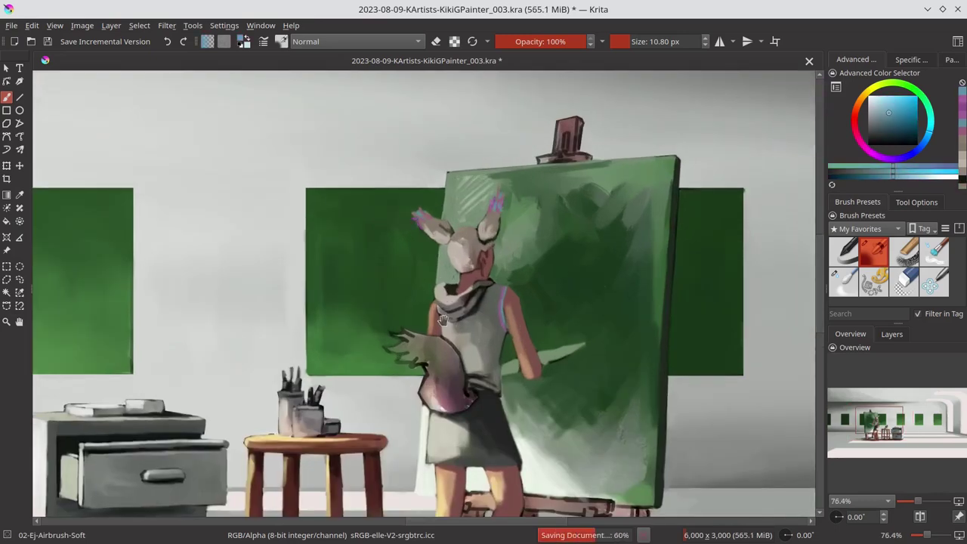
mouse_move(464, 324)
mouse_down()
mouse_move(459, 257)
mouse_move(458, 349)
mouse_up()
ctrl+click(459, 254)
Save, show the purple colour filter layer and add a Color Dodge paint layer.
key(ctrl+s)
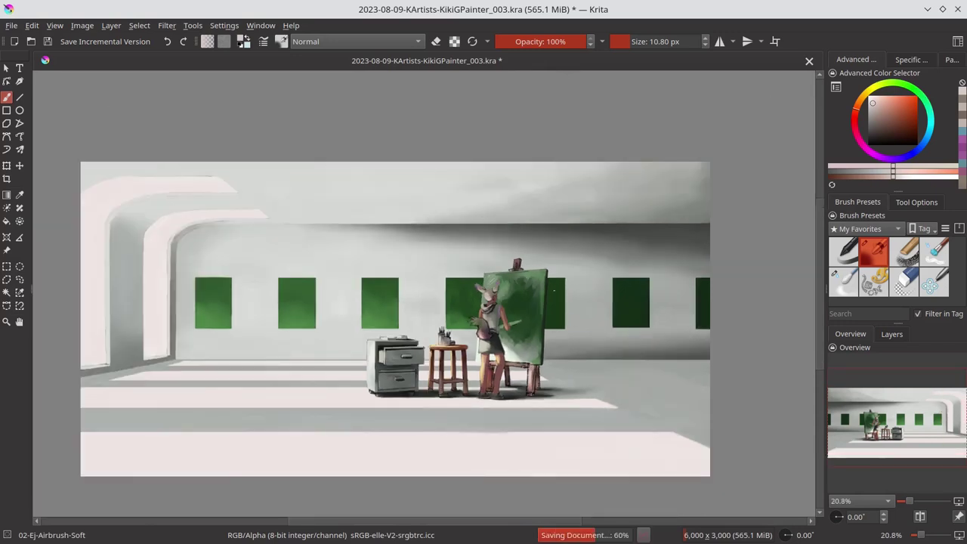
click(892, 334)
click(834, 421)
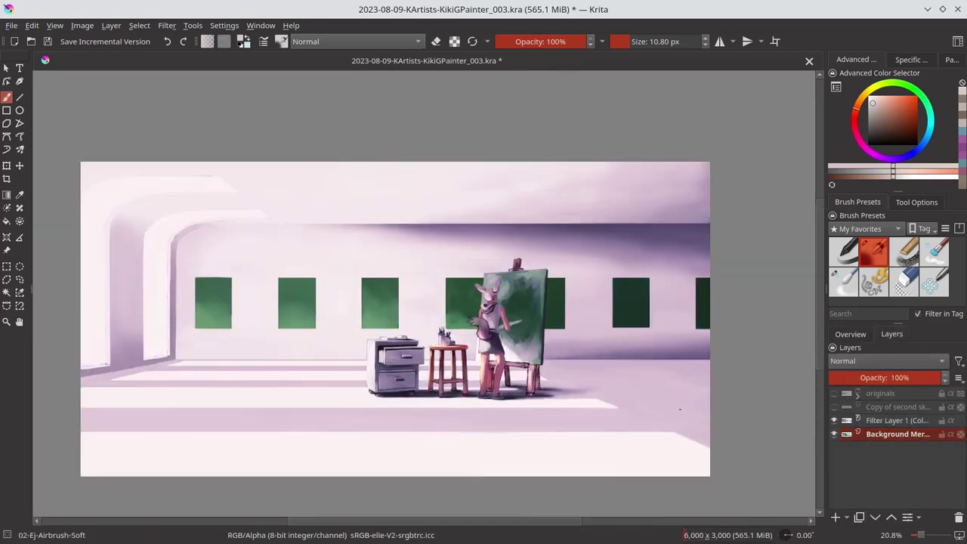
click(898, 421)
key(Insert)
Paint the glow, save, and group the glow and filter layers as 'final'.
key(alt+shift+d)
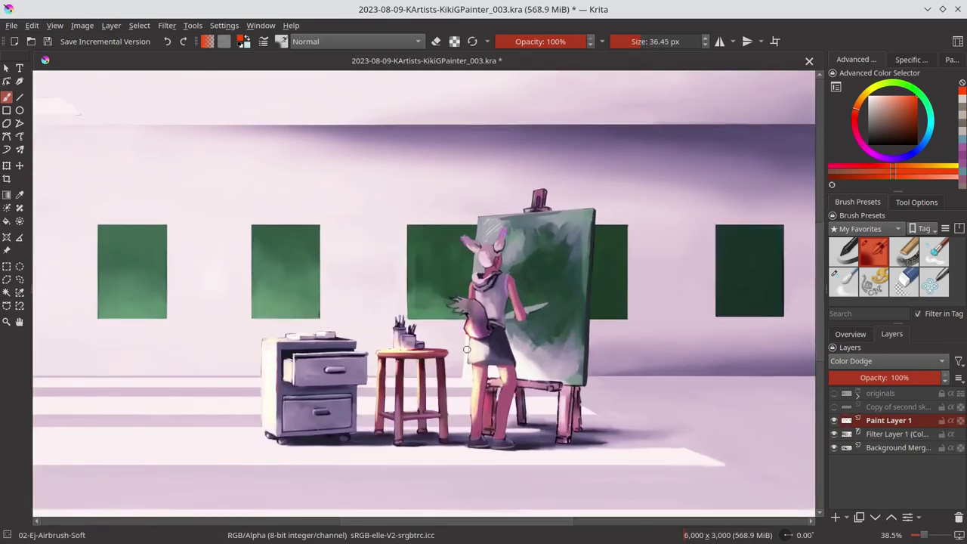
scroll(514, 266, down, 5)
key(ctrl+s)
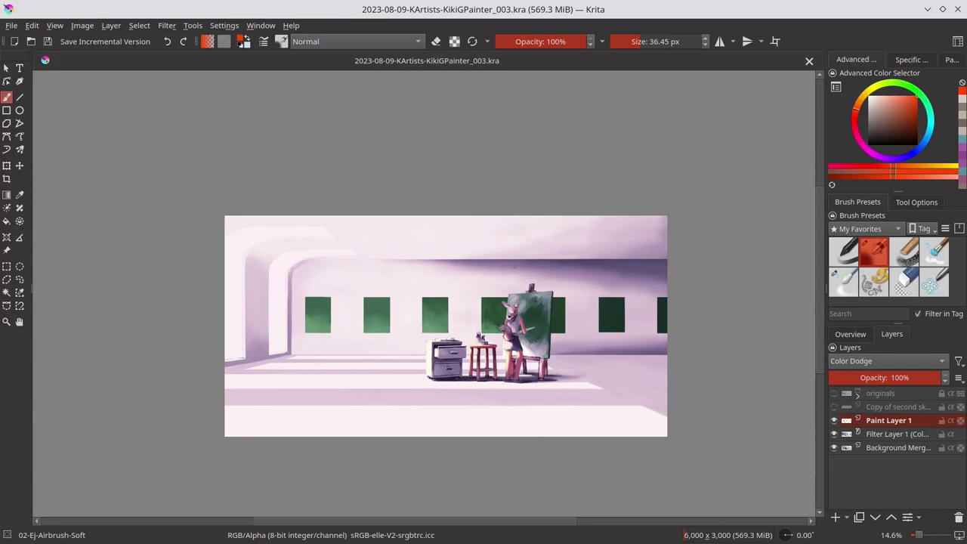
key(ctrl+z)
click(918, 434)
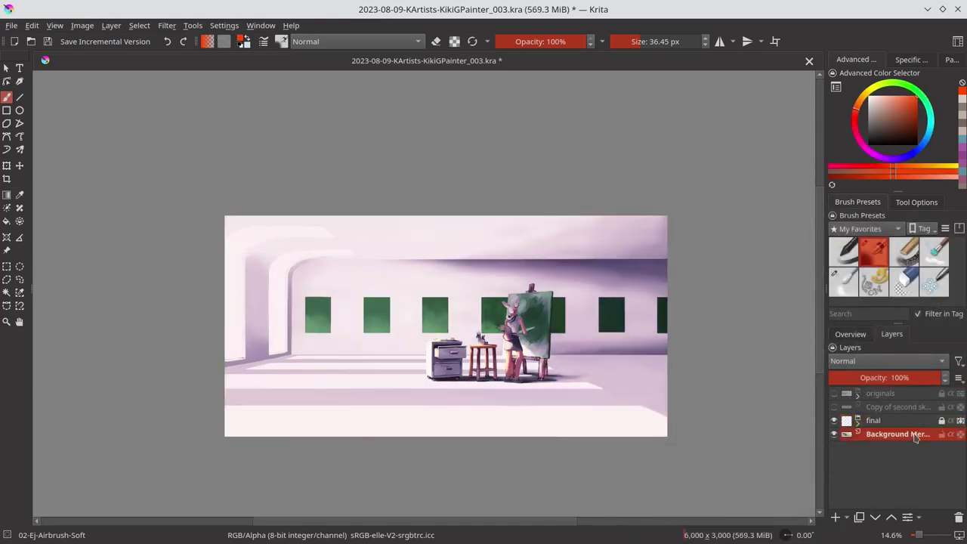
Save, then paint light pink strokes over the figure's hand.
key(ctrl+s)
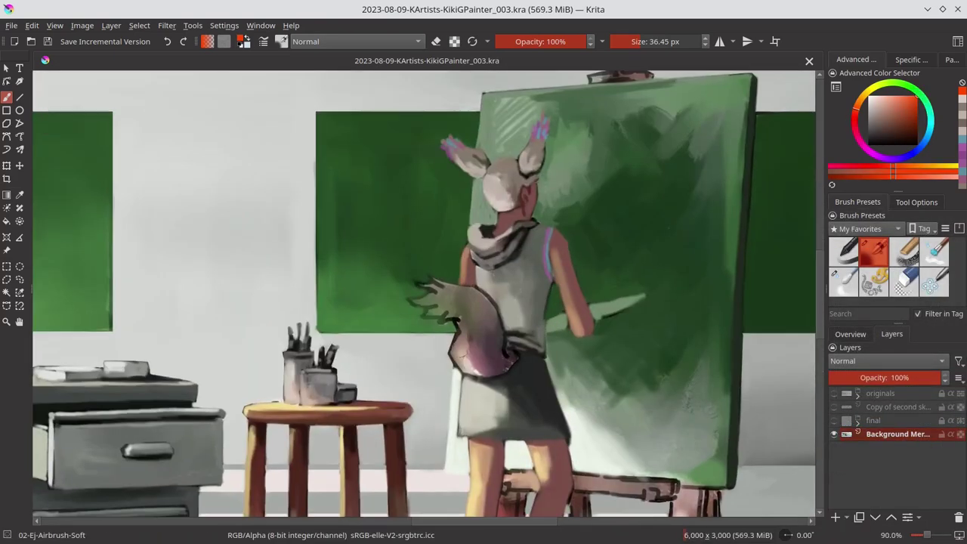
ctrl+click(465, 355)
drag(454, 375, 480, 340)
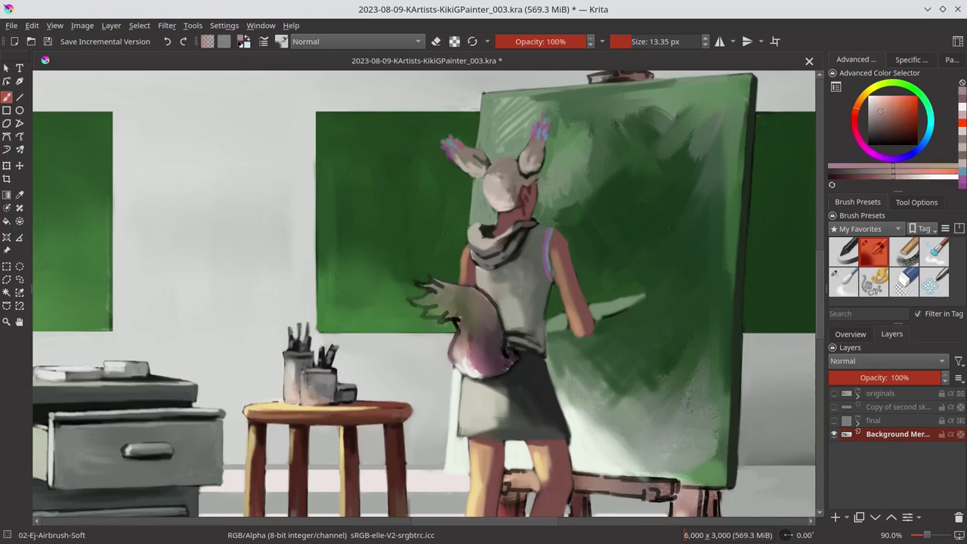
ctrl+click(509, 366)
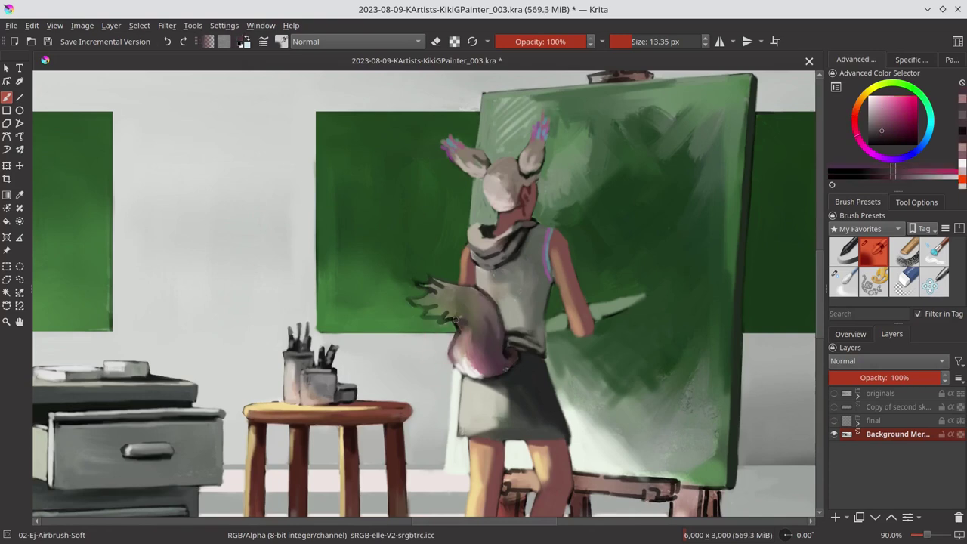
ctrl+click(441, 350)
ctrl+click(478, 387)
drag(423, 323, 457, 317)
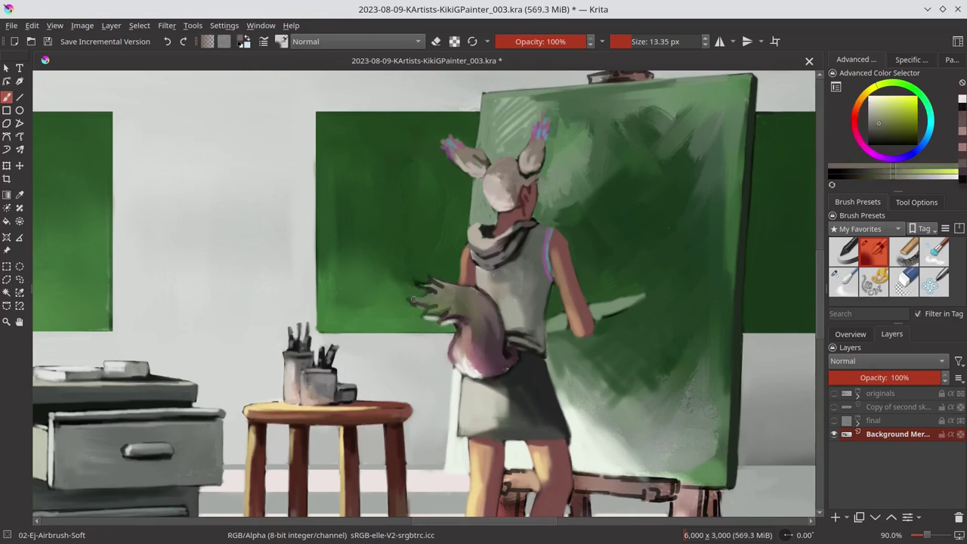
Feather the fluffy tail shape with olive, yellow-green, pink and peach tones.
ctrl+click(438, 302)
ctrl+click(437, 339)
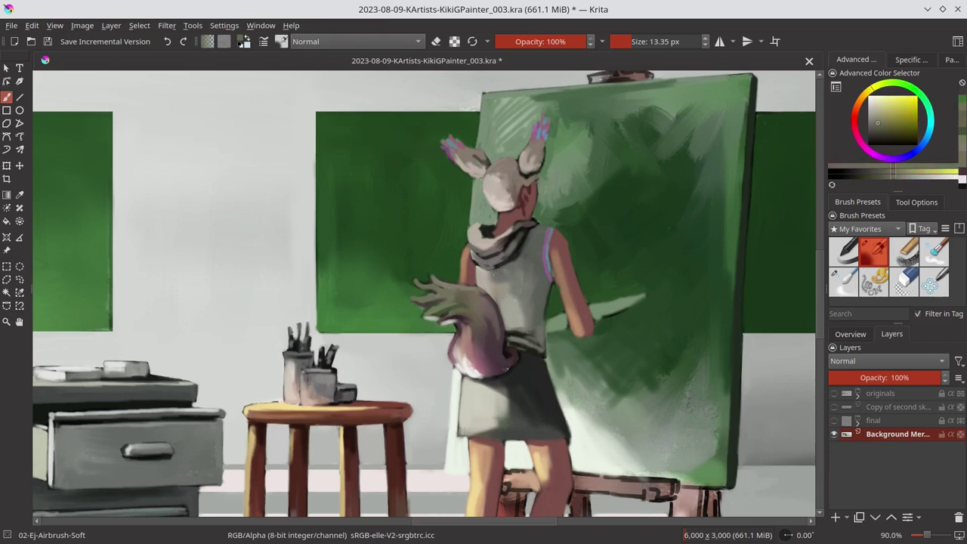
ctrl+click(445, 340)
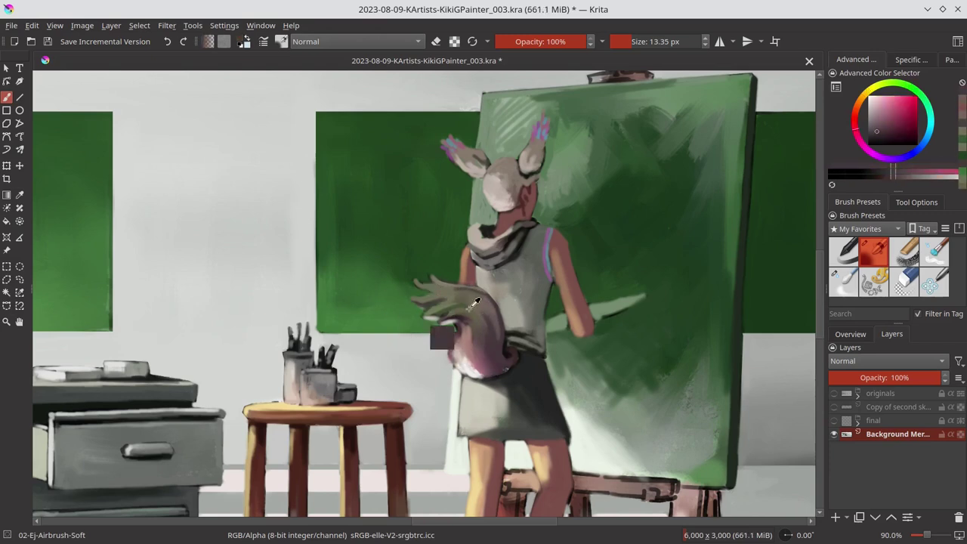
ctrl+click(452, 347)
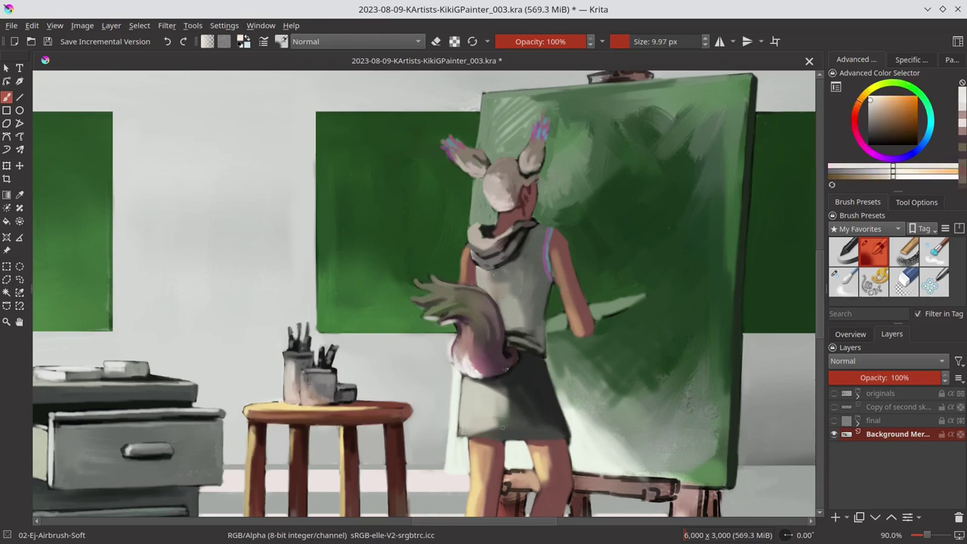
scroll(499, 365, down, 5)
scroll(499, 365, up, 4)
ctrl+click(472, 385)
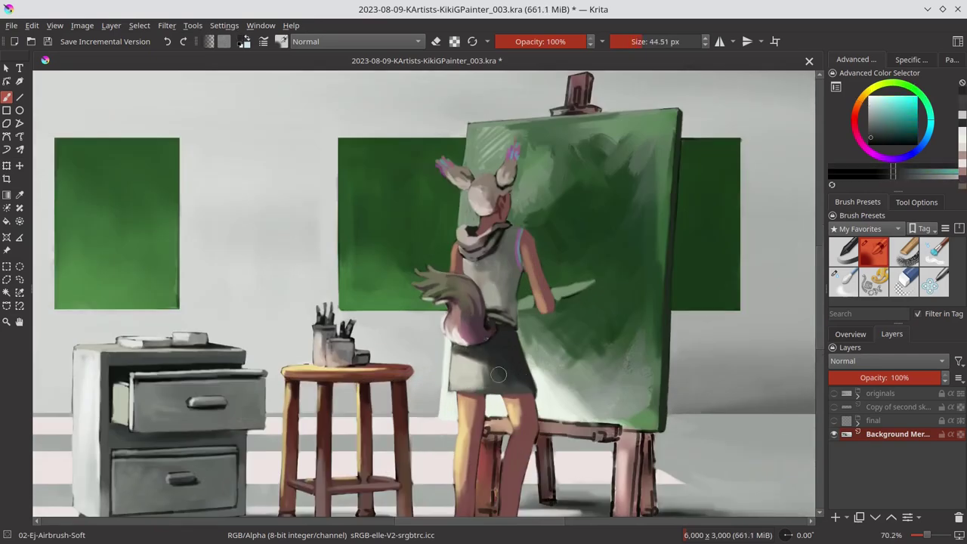
ctrl+click(499, 374)
scroll(498, 374, down, 3)
scroll(498, 374, up, 5)
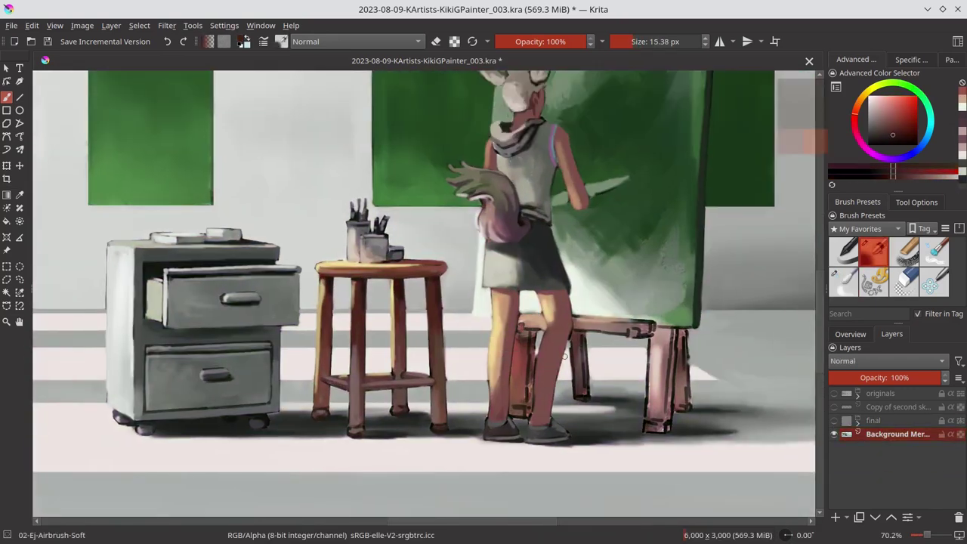
Extend the bench leg's yellow highlight and shade the figure's legs with dark red.
drag(564, 355, 532, 335)
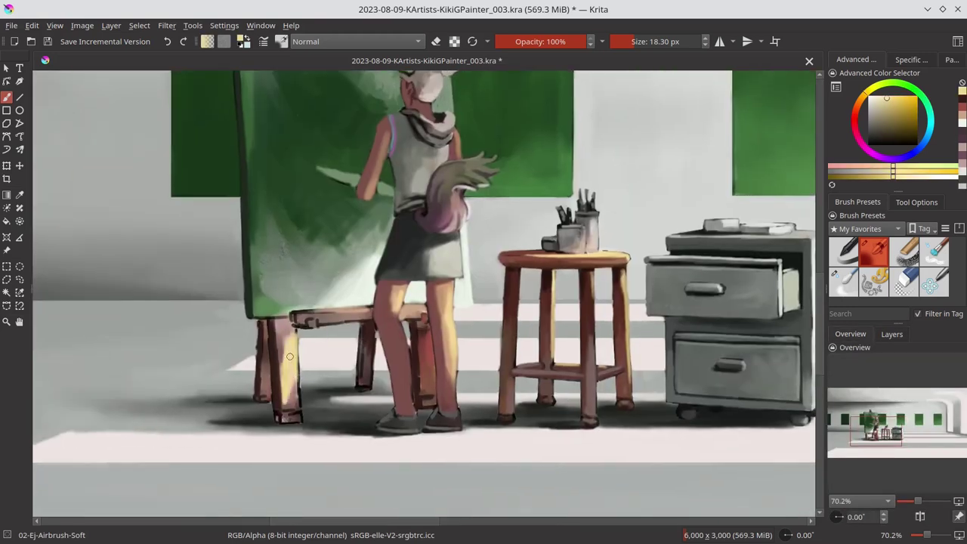
drag(289, 356, 295, 404)
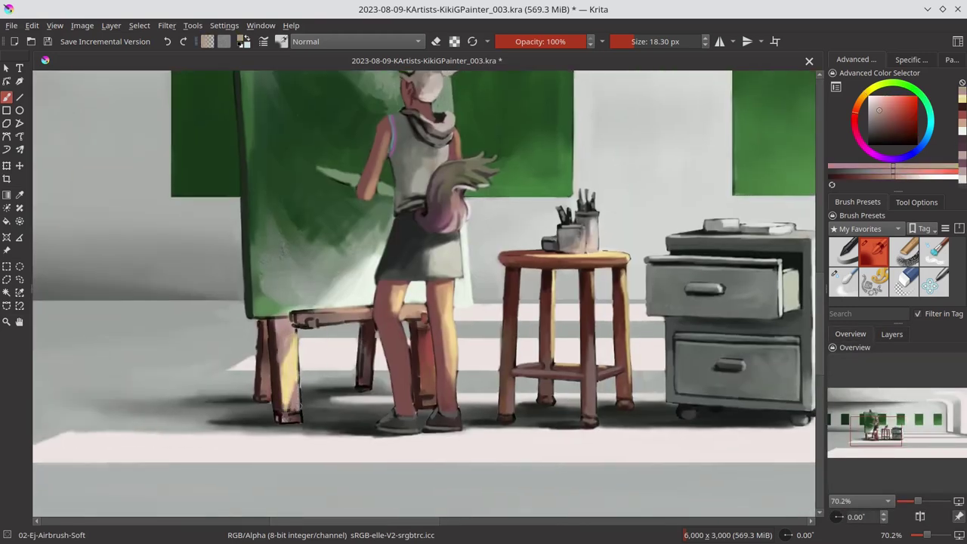
click(892, 139)
mouse_move(362, 325)
mouse_down()
mouse_move(364, 375)
mouse_move(412, 402)
mouse_up()
drag(431, 345, 427, 336)
Rework the bench legs in yellow and red-brown, and lighten the seat edge.
ctrl+click(290, 370)
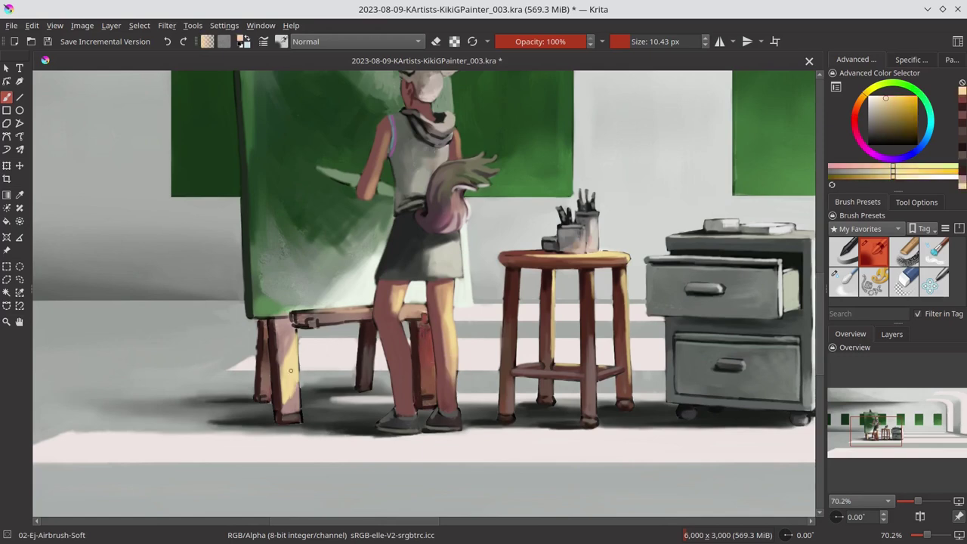
ctrl+click(307, 346)
mouse_move(281, 321)
mouse_down()
mouse_move(281, 363)
mouse_move(293, 357)
mouse_move(262, 383)
mouse_move(266, 394)
mouse_up()
ctrl+click(288, 397)
ctrl+click(332, 317)
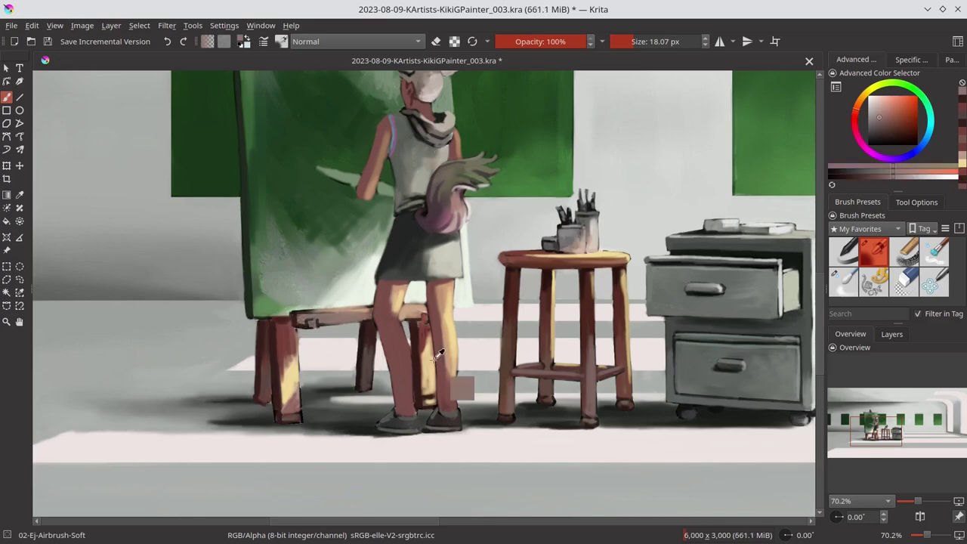
key(bracketleft)
key(bracketleft)
drag(298, 311, 361, 312)
ctrl+click(412, 313)
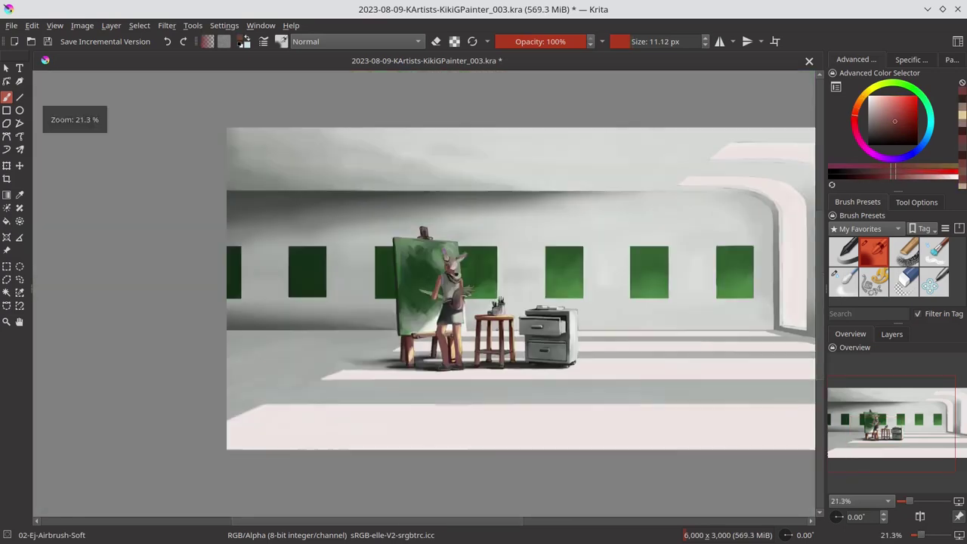
Save, then brighten the top of the easel clamp with highlights.
scroll(469, 346, down, 5)
key(ctrl+s)
scroll(425, 348, up, 5)
scroll(426, 349, up, 2)
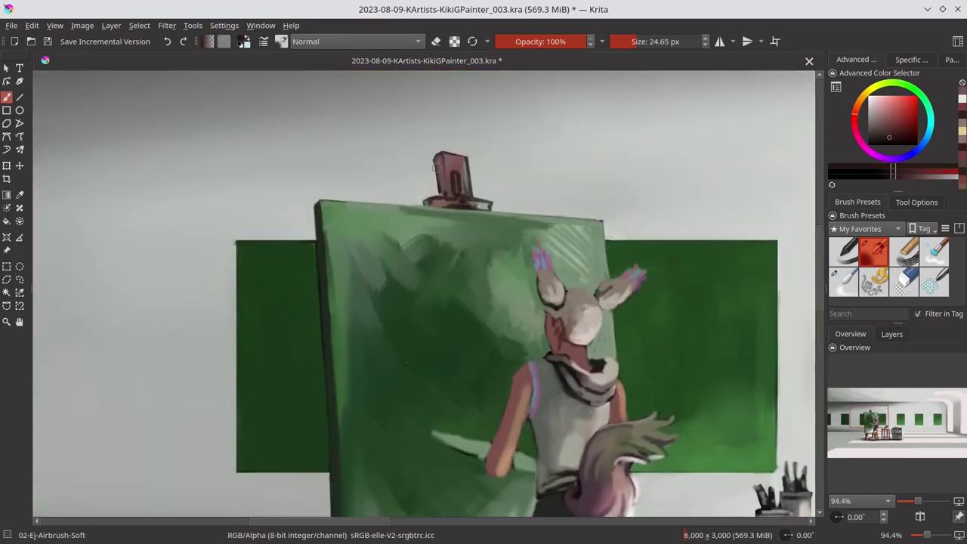
key(bracketright)
key(bracketright)
drag(439, 198, 488, 204)
drag(453, 160, 488, 192)
key(bracketleft)
key(bracketleft)
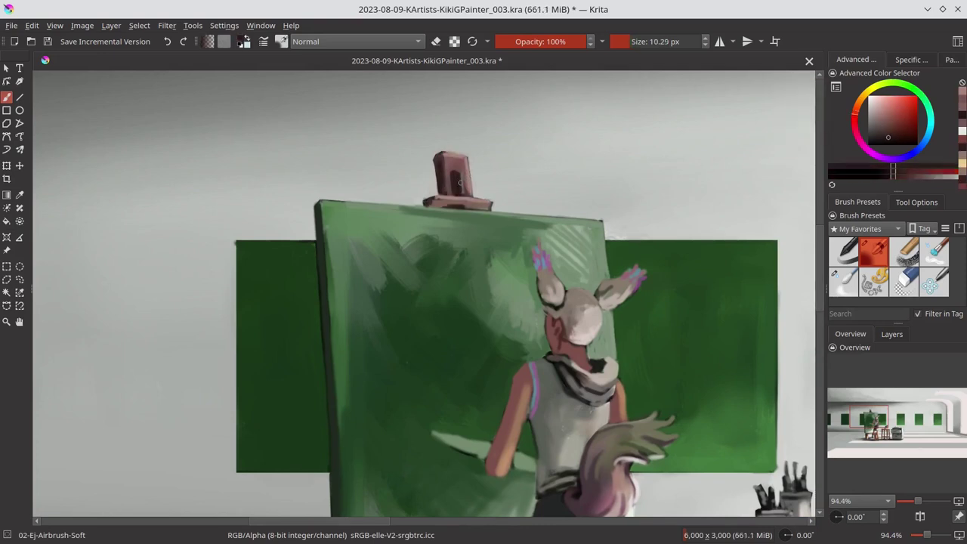
Paint a light green stroke along the canvas top, save, and switch to Blender-Blur.
ctrl+click(488, 232)
key(bracketright)
key(bracketright)
drag(401, 209, 606, 221)
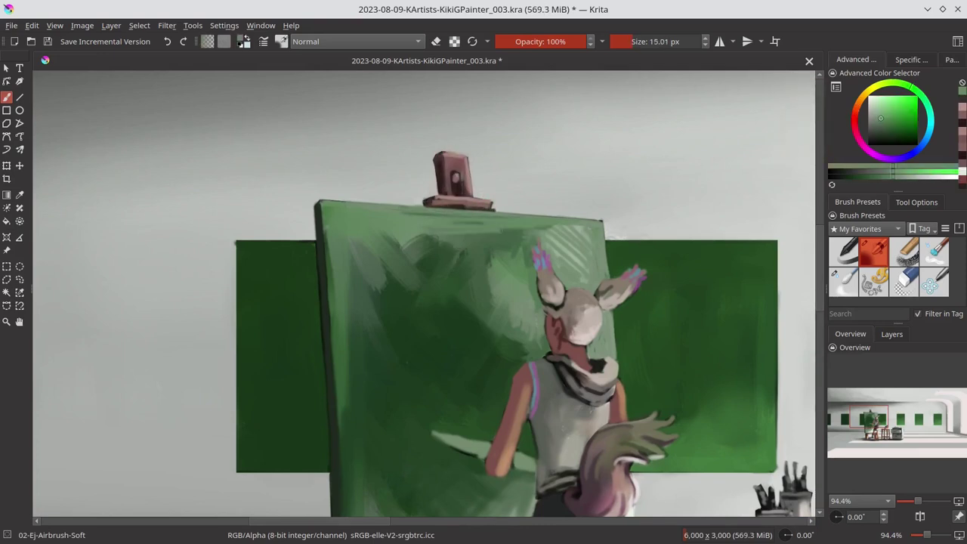
scroll(663, 213, down, 5)
scroll(663, 214, down, 2)
key(ctrl+s)
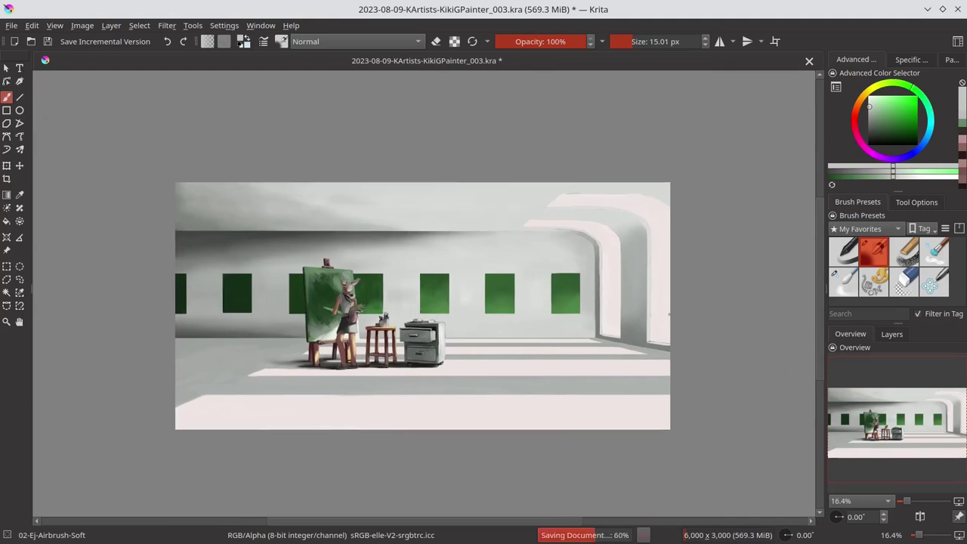
scroll(373, 331, up, 7)
scroll(285, 291, down, 2)
key(slash)
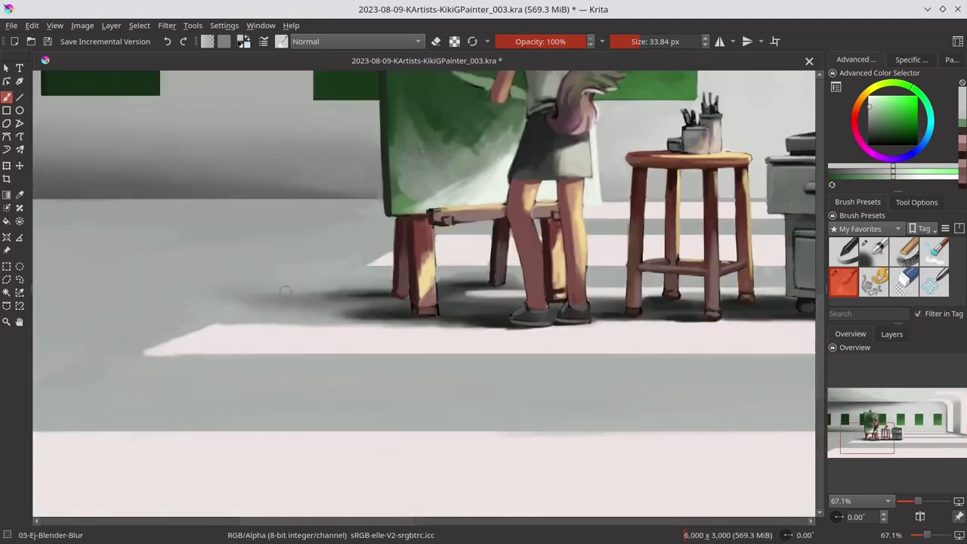